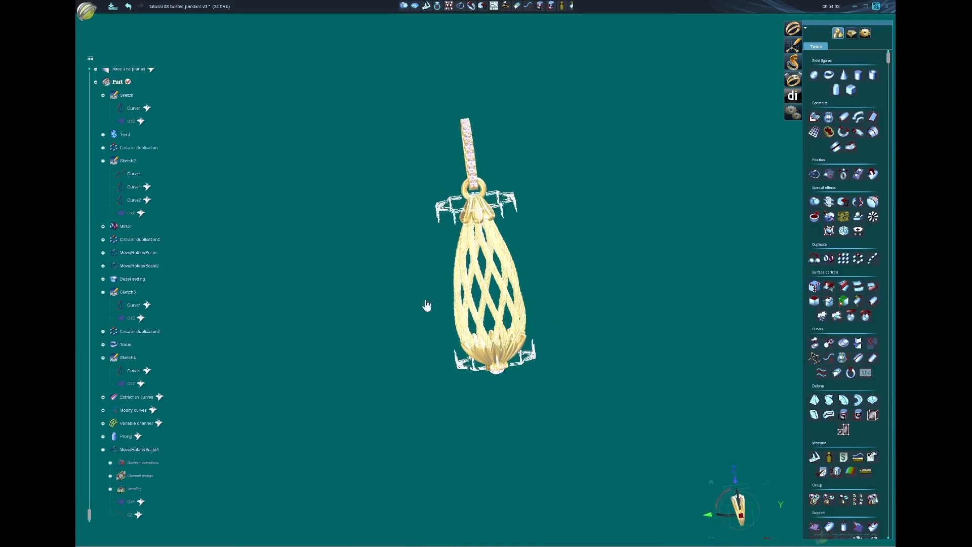
Step: Examine the finished twisted pendant model from several angles, from the stone-set bail down to the base
{"action": "middle_click_drag", "start_coordinate": [645, 307], "coordinate": [661, 333]}
{"action": "middle_click_drag", "start_coordinate": [579, 223], "coordinate": [604, 256]}
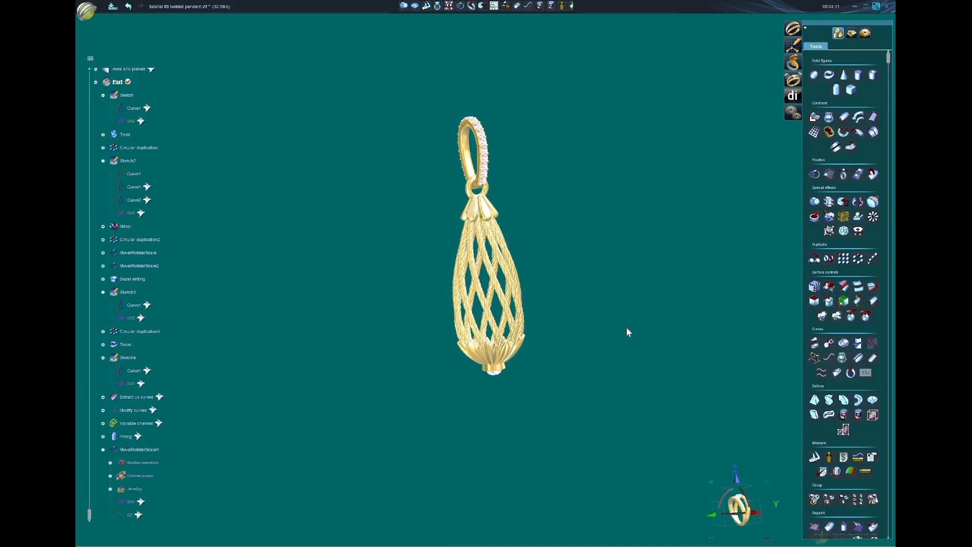
{"action": "middle_click_drag", "start_coordinate": [627, 329], "coordinate": [558, 361]}
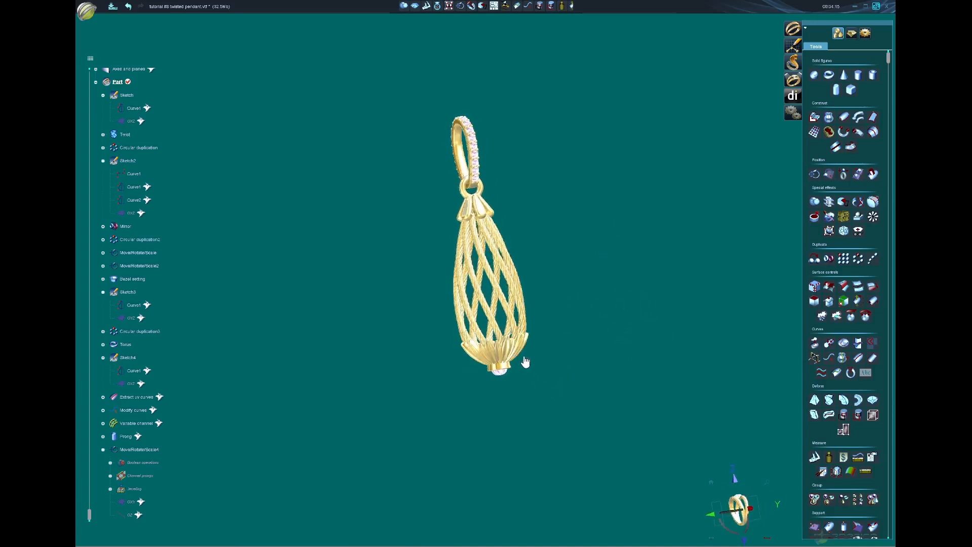
{"action": "middle_click_drag", "start_coordinate": [598, 364], "coordinate": [364, 346]}
{"action": "middle_click_drag", "start_coordinate": [490, 392], "coordinate": [497, 391]}
{"action": "middle_click_drag", "start_coordinate": [564, 418], "coordinate": [558, 332]}
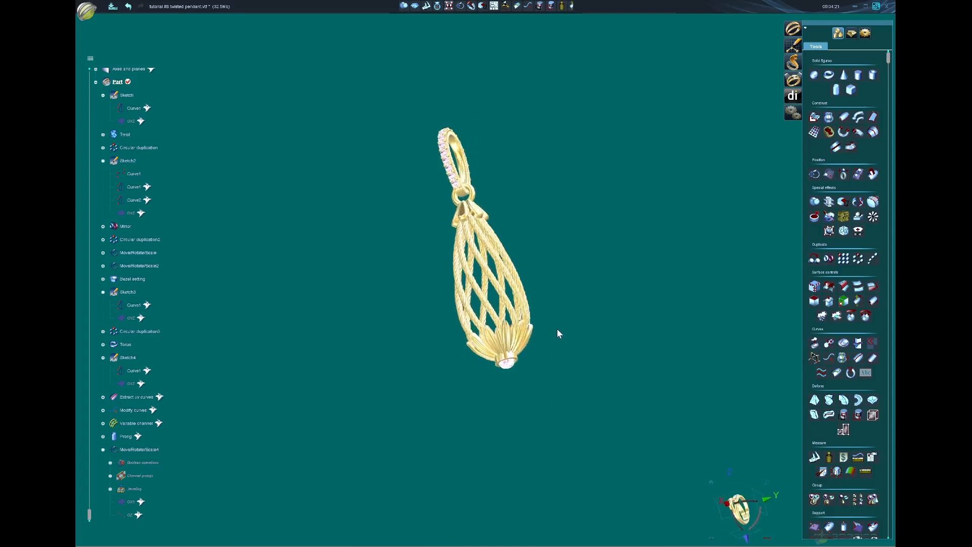
{"action": "middle_click_drag", "start_coordinate": [524, 216], "coordinate": [619, 288]}
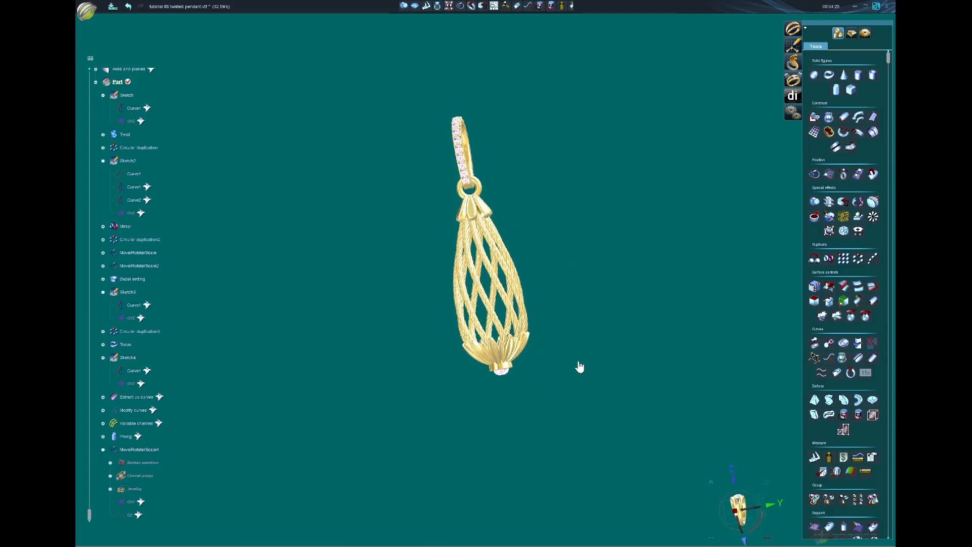
{"action": "middle_click_drag", "start_coordinate": [574, 348], "coordinate": [606, 339]}
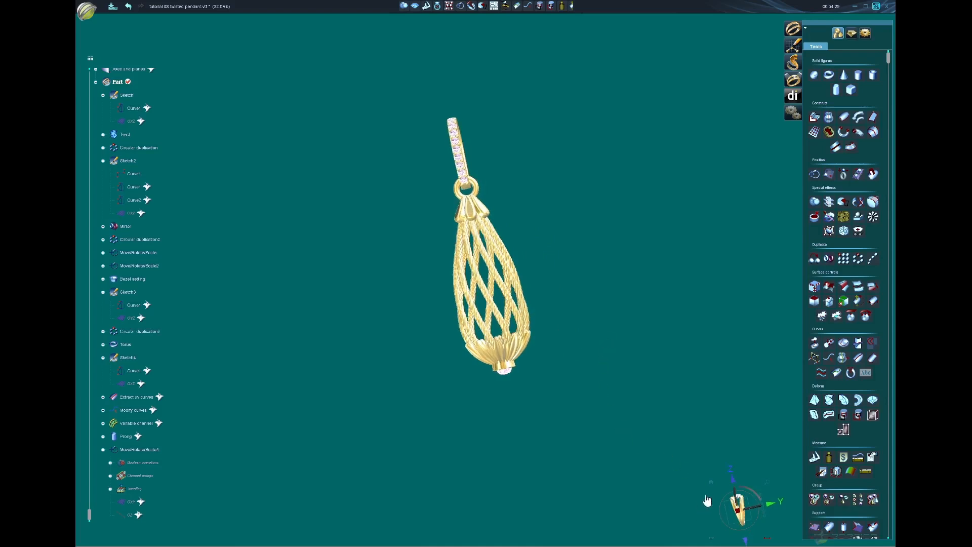
{"action": "middle_click_drag", "start_coordinate": [328, 256], "coordinate": [604, 495]}
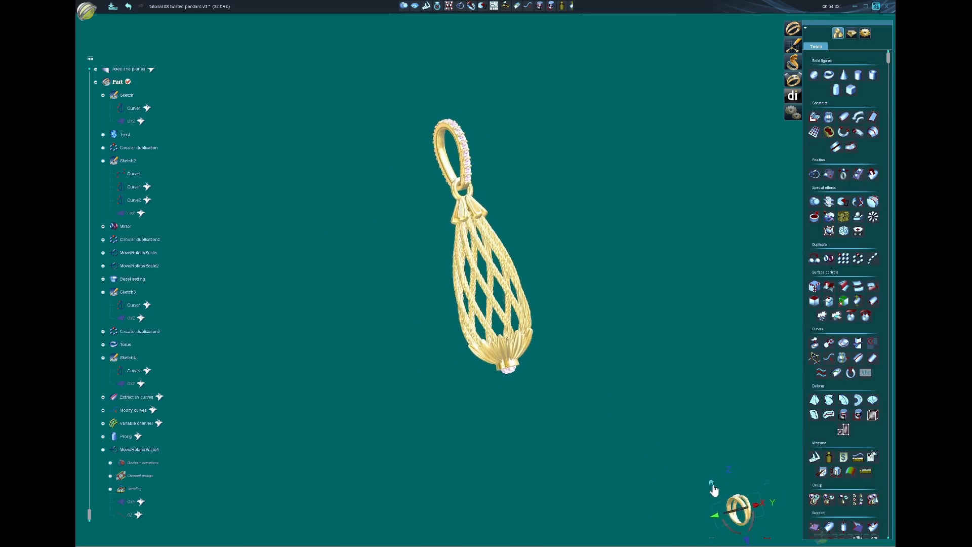
{"action": "middle_click_drag", "start_coordinate": [714, 490], "coordinate": [713, 484]}
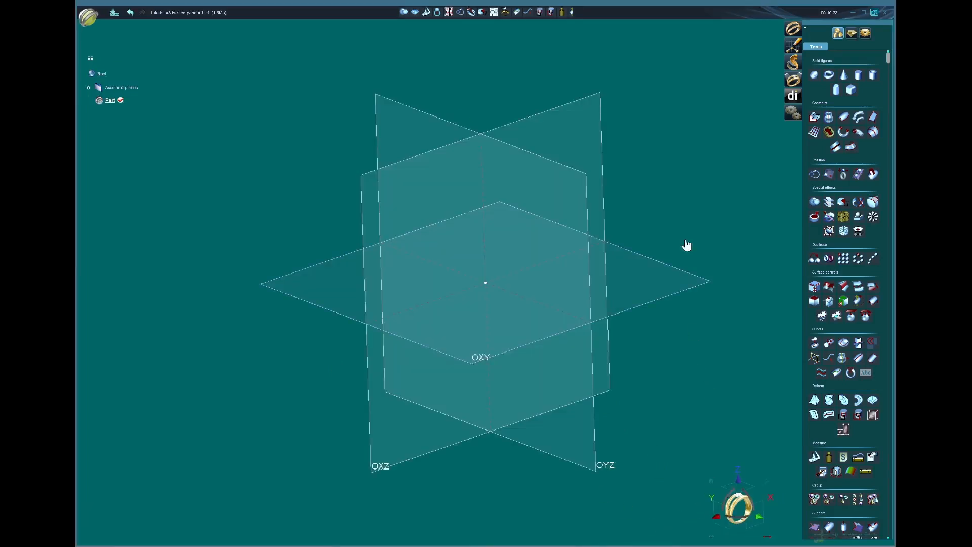
Step: Start a sketch on the OXZ plane and draw a rectangle about 13 by 24 mm around the origin
{"action": "middle_click_drag", "start_coordinate": [686, 245], "coordinate": [584, 121]}
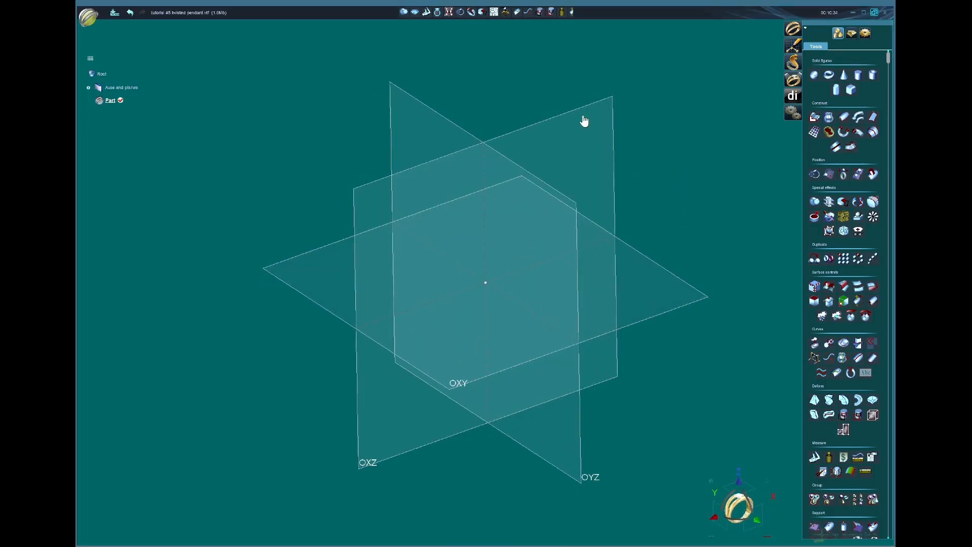
{"action": "left_click", "coordinate": [793, 46]}
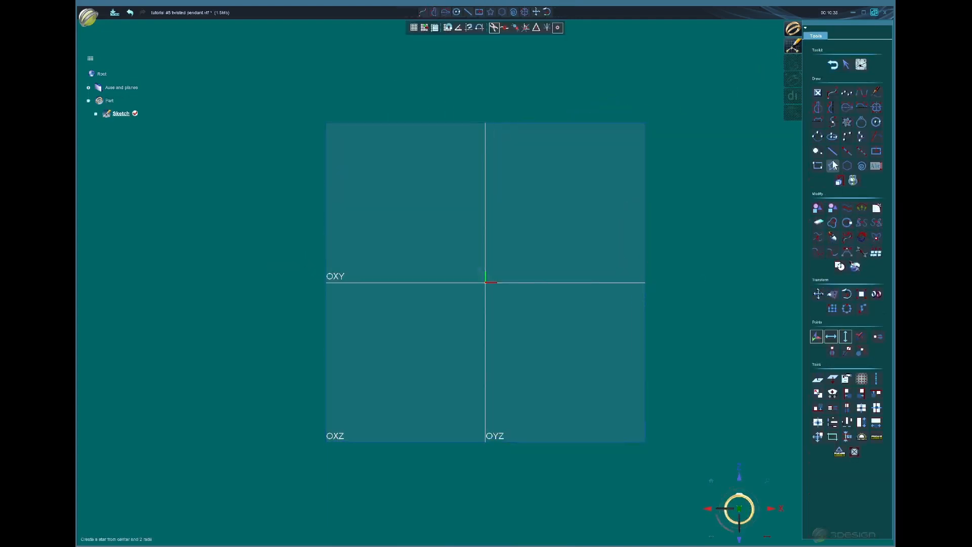
{"action": "left_click", "coordinate": [817, 165]}
{"action": "left_click", "coordinate": [441, 218]}
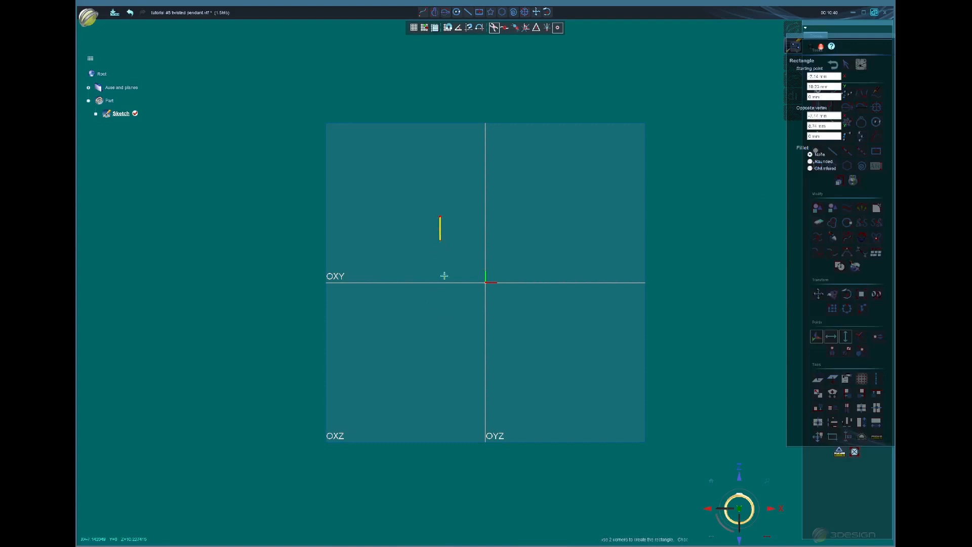
{"action": "left_click", "coordinate": [526, 372]}
Step: Set the rectangle to 8.5 mm wide and 21 mm high and centre it on the origin
{"action": "left_click", "coordinate": [830, 195]}
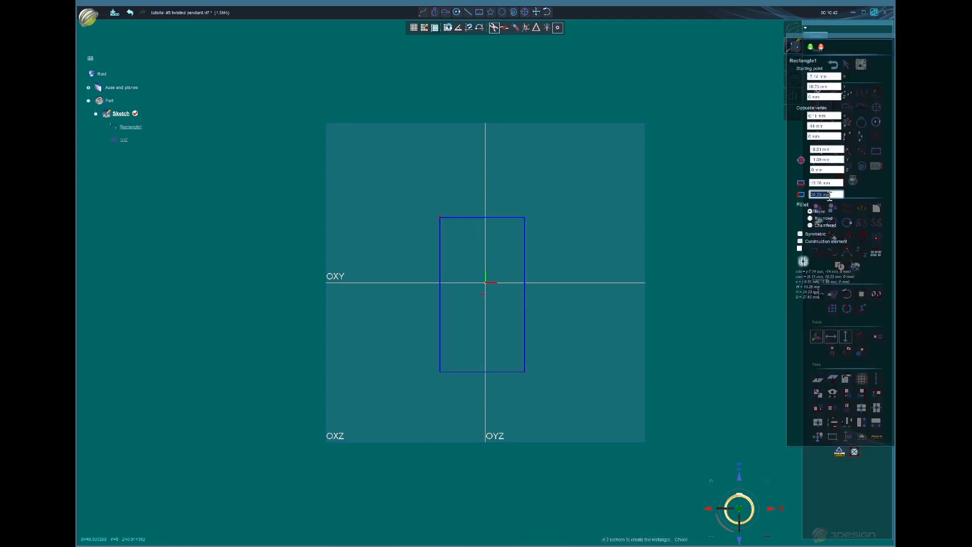
{"action": "left_click", "coordinate": [832, 183]}
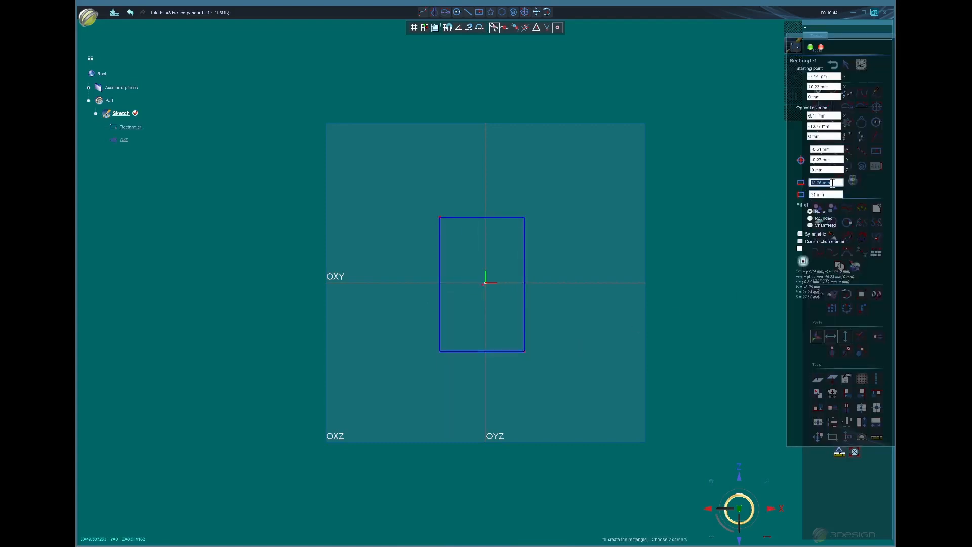
{"action": "type", "text": "6.5"}
{"action": "left_click", "coordinate": [833, 194]}
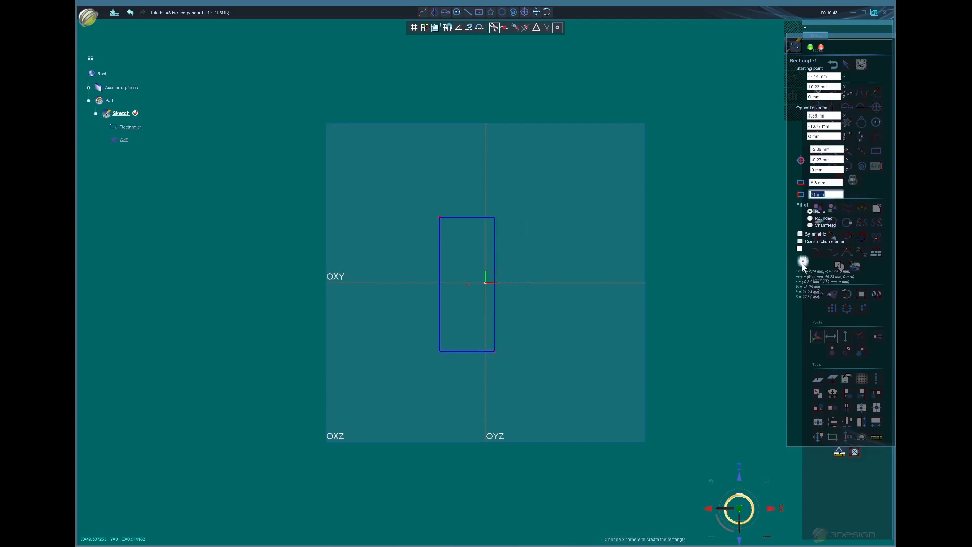
{"action": "left_click", "coordinate": [803, 263]}
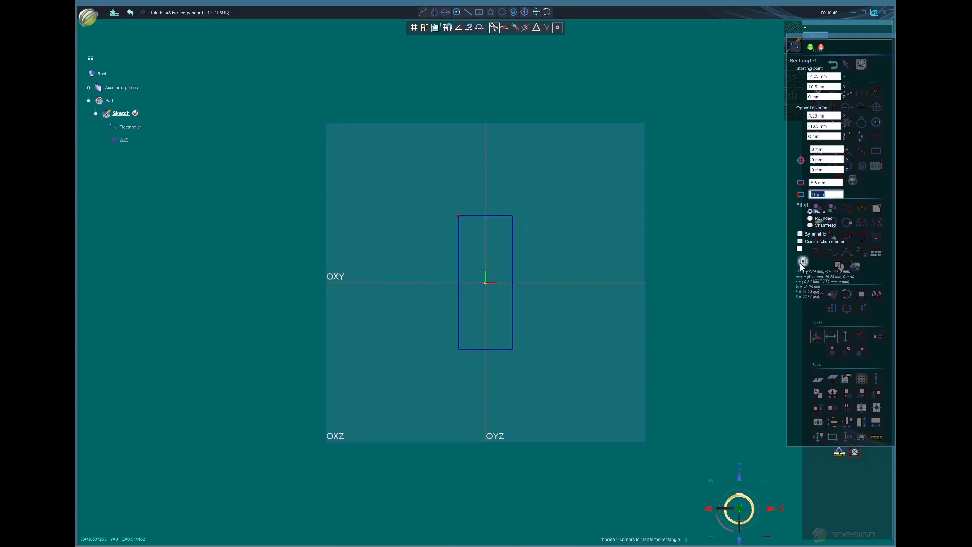
{"action": "left_click", "coordinate": [811, 47]}
{"action": "key", "text": "Escape"}
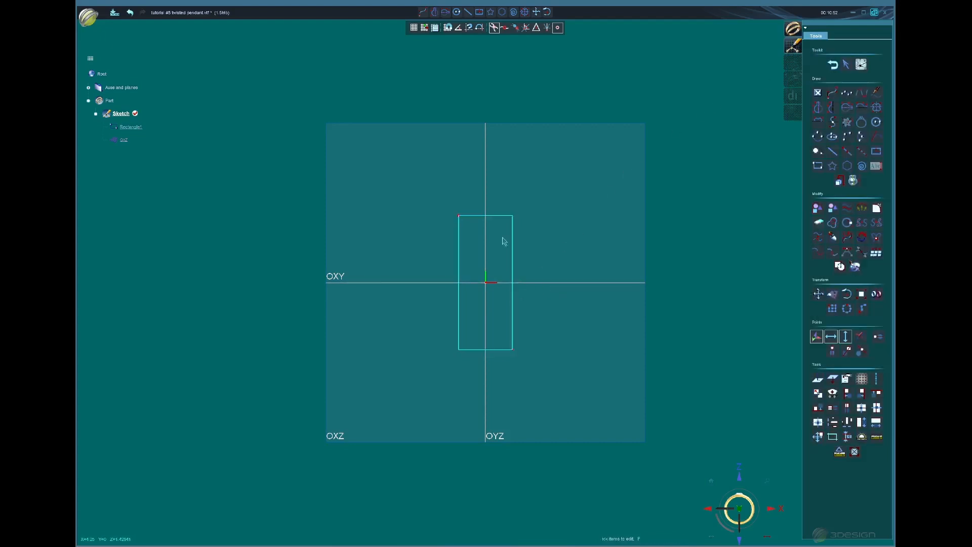
Step: Freeze the rectangle as a fixed guide and disable the move manipulator for sketch items
{"action": "scroll", "coordinate": [535, 285], "scroll_direction": "up", "scroll_amount": 1}
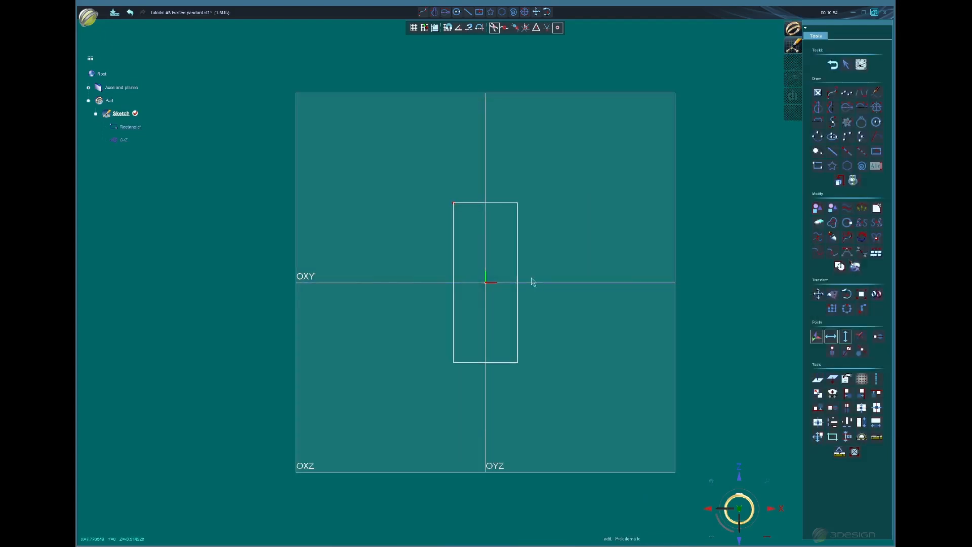
{"action": "left_click", "coordinate": [521, 265]}
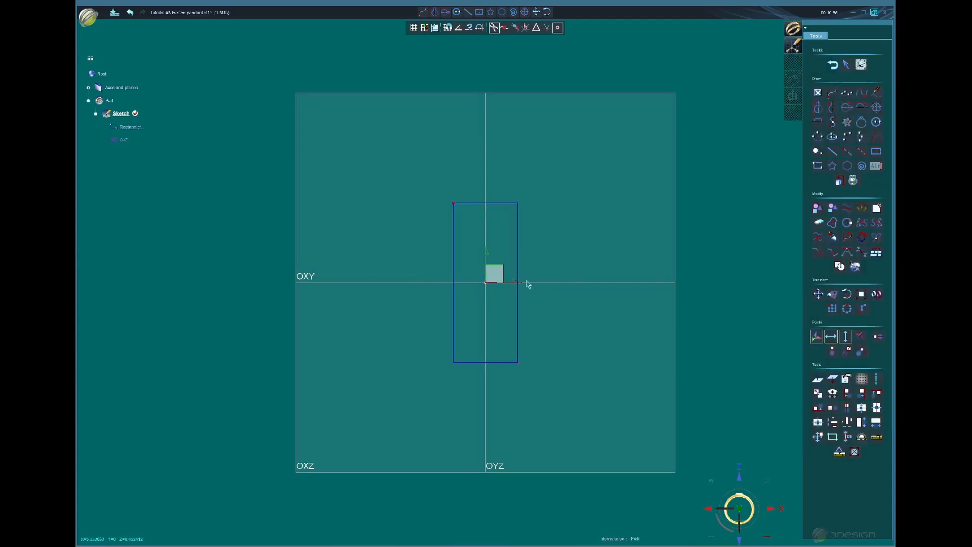
{"action": "key", "text": "space"}
{"action": "key", "text": "space"}
{"action": "left_click", "coordinate": [817, 337]}
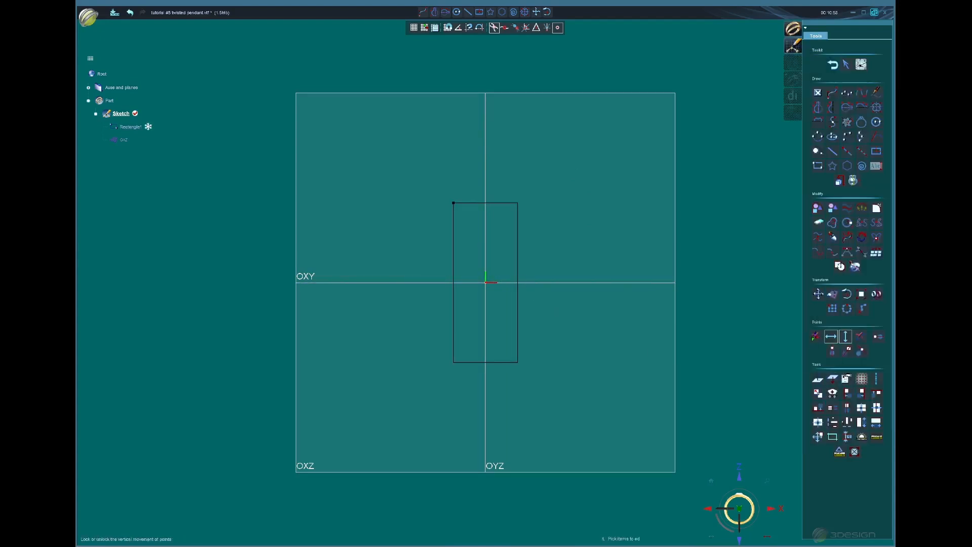
Step: Draw a closed symmetrical teardrop curve inside the guide rectangle, narrow at the upper end and rounded at the lower end
{"action": "scroll", "coordinate": [401, 179], "scroll_direction": "up", "scroll_amount": 1}
{"action": "left_click", "coordinate": [818, 108]}
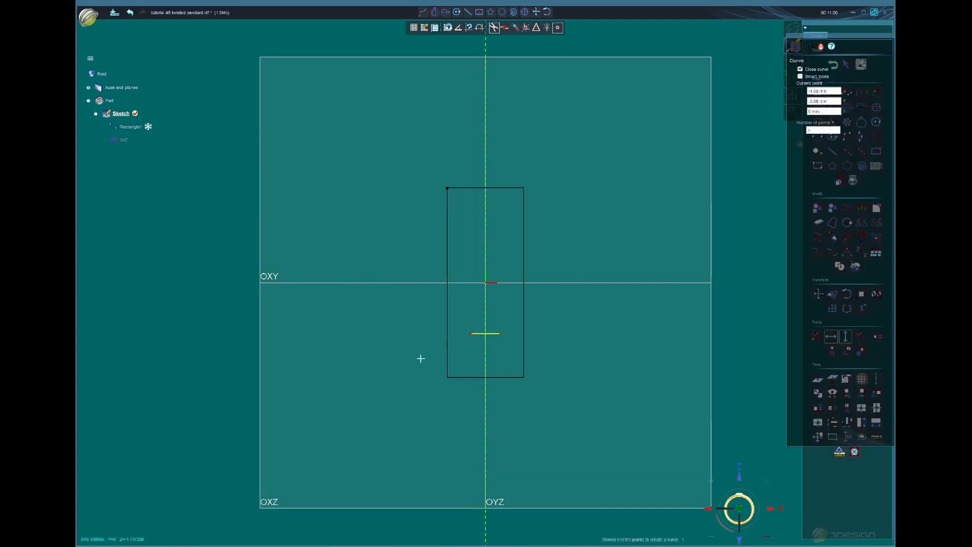
{"action": "middle_click_drag", "start_coordinate": [412, 359], "coordinate": [446, 323]}
{"action": "scroll", "coordinate": [488, 201], "scroll_direction": "up", "scroll_amount": 2}
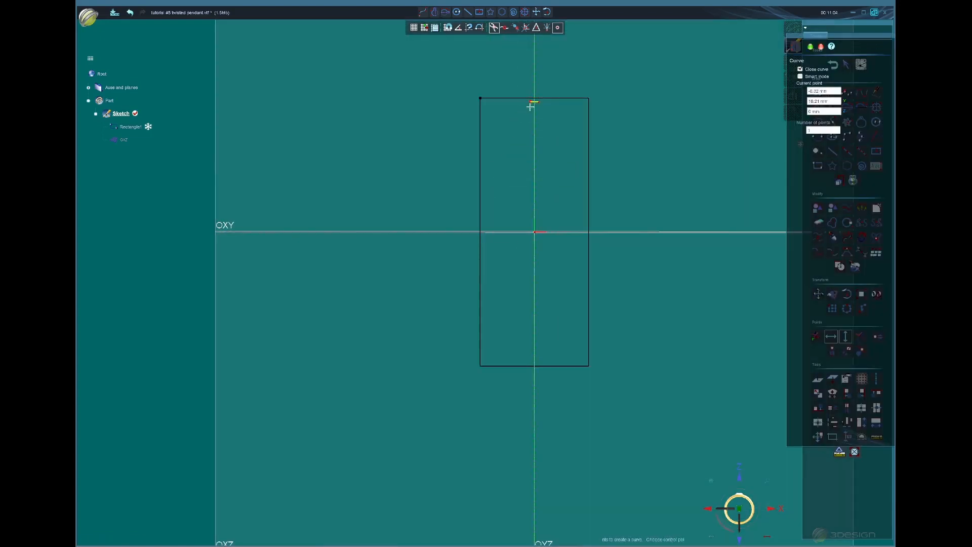
{"action": "left_click", "coordinate": [502, 157]}
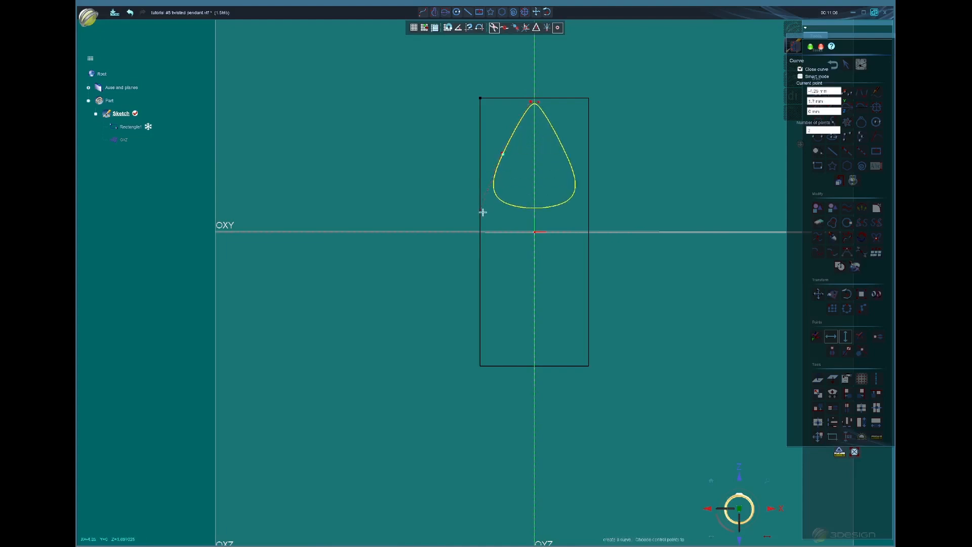
{"action": "left_click", "coordinate": [481, 257]}
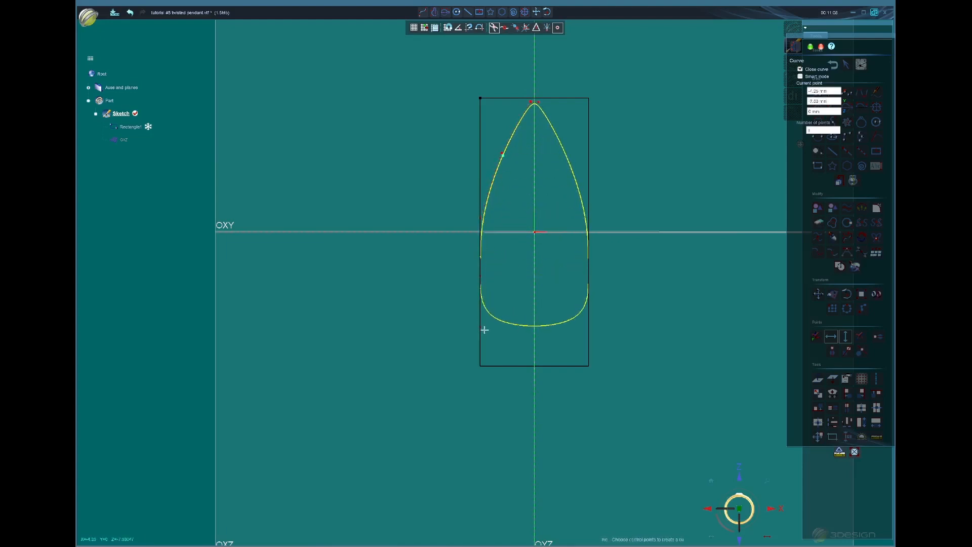
{"action": "left_click", "coordinate": [517, 366]}
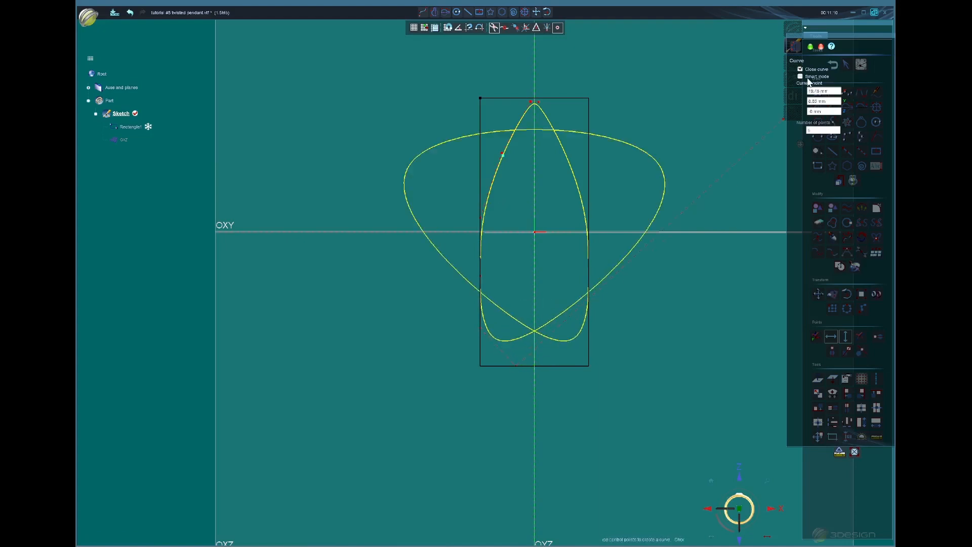
{"action": "left_click", "coordinate": [811, 47]}
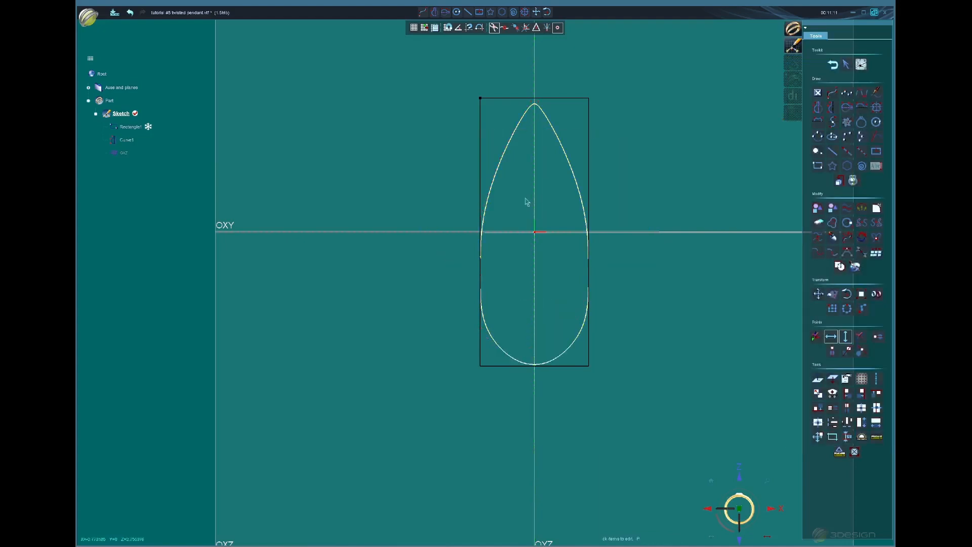
Step: Refine the teardrop by moving its upper side points slightly inward and its tip point up close to the rectangle's upper edge
{"action": "left_click", "coordinate": [489, 213]}
{"action": "left_click_drag", "start_coordinate": [482, 218], "coordinate": [486, 220]}
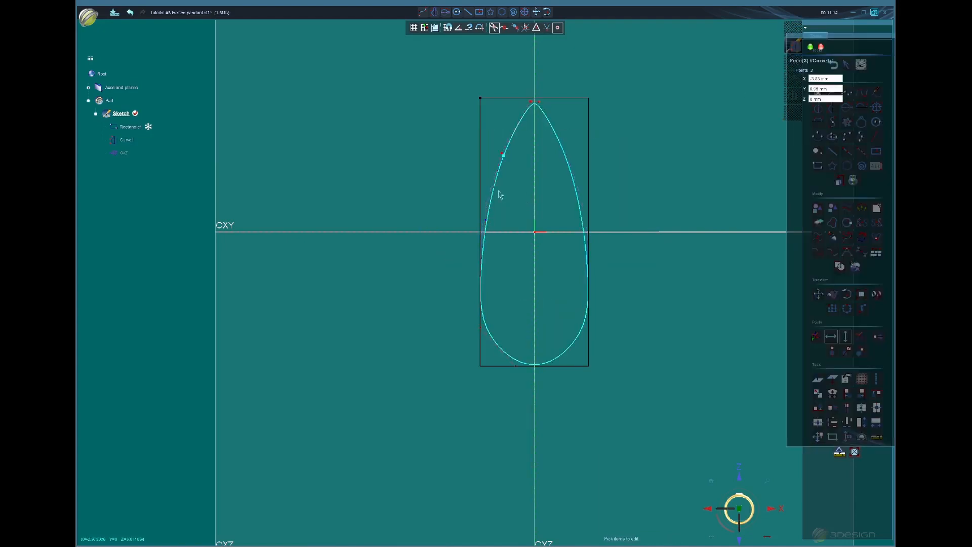
{"action": "left_click_drag", "start_coordinate": [502, 153], "coordinate": [505, 154]}
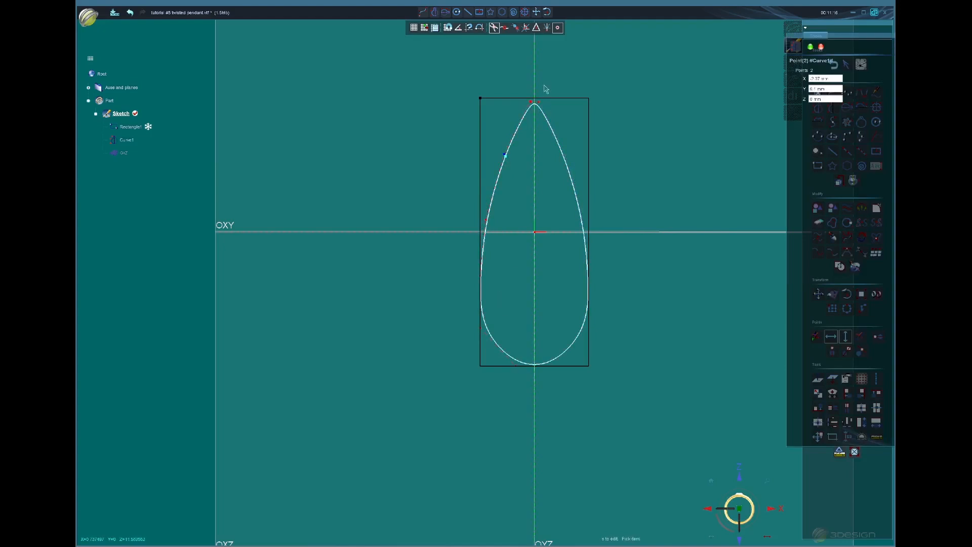
{"action": "left_click_drag", "start_coordinate": [529, 102], "coordinate": [534, 100]}
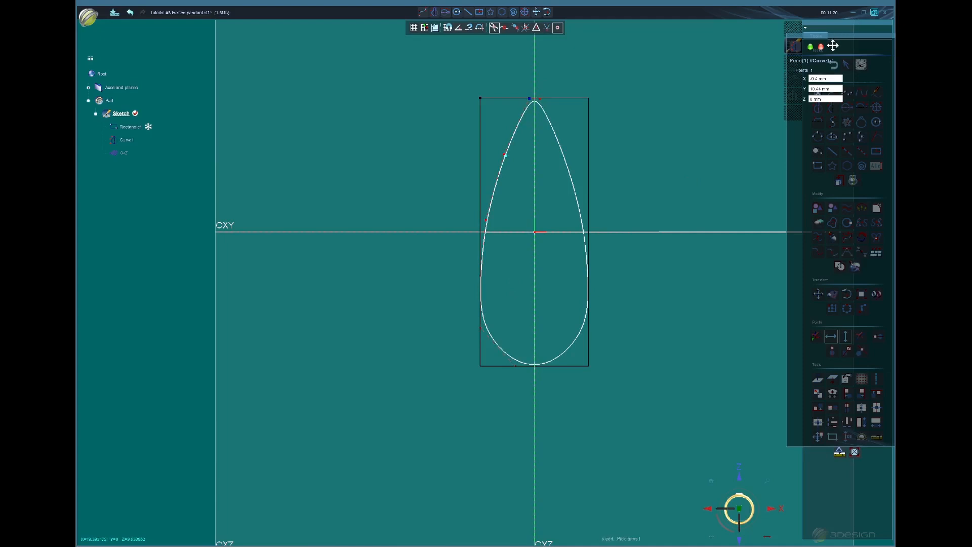
{"action": "left_click", "coordinate": [811, 47]}
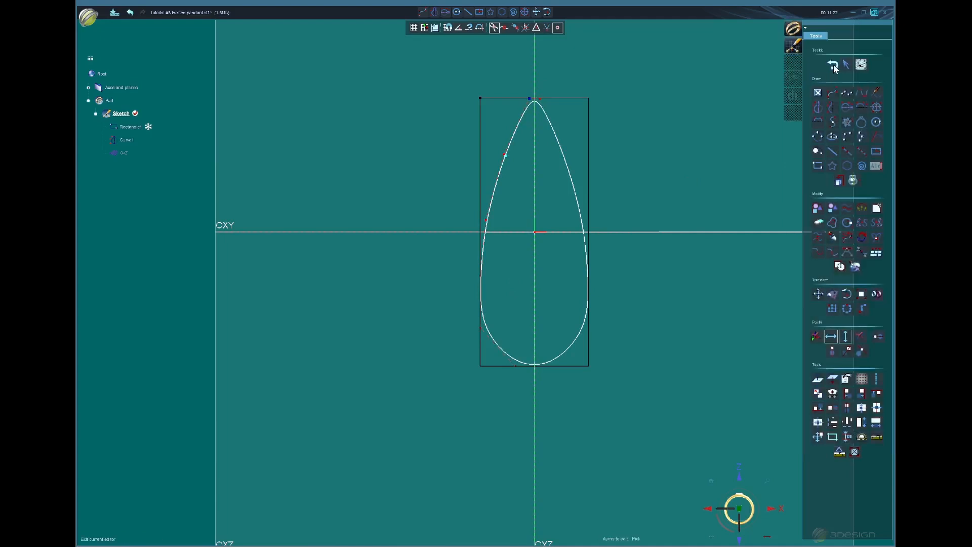
Step: Leave the sketch and delete the guide rectangle from it
{"action": "left_click", "coordinate": [833, 65]}
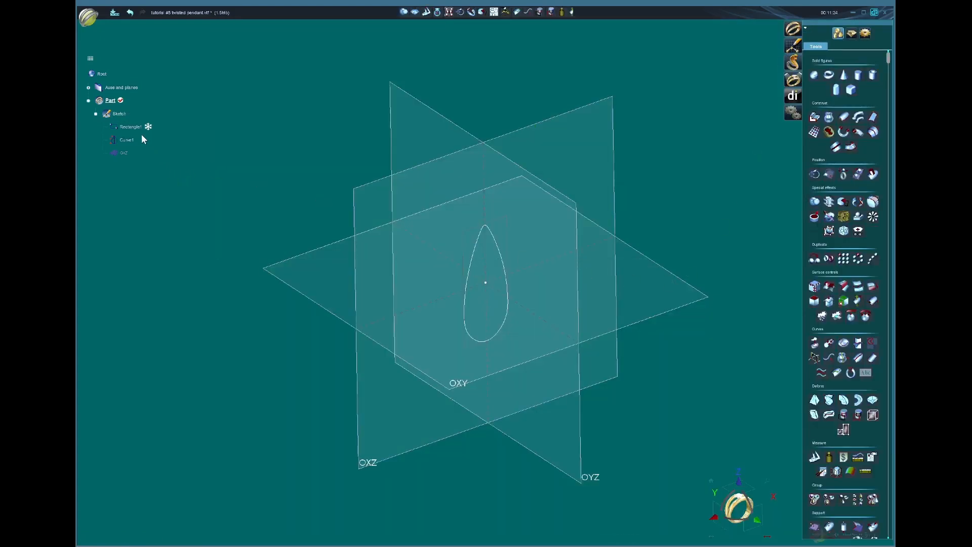
{"action": "right_click", "coordinate": [137, 128]}
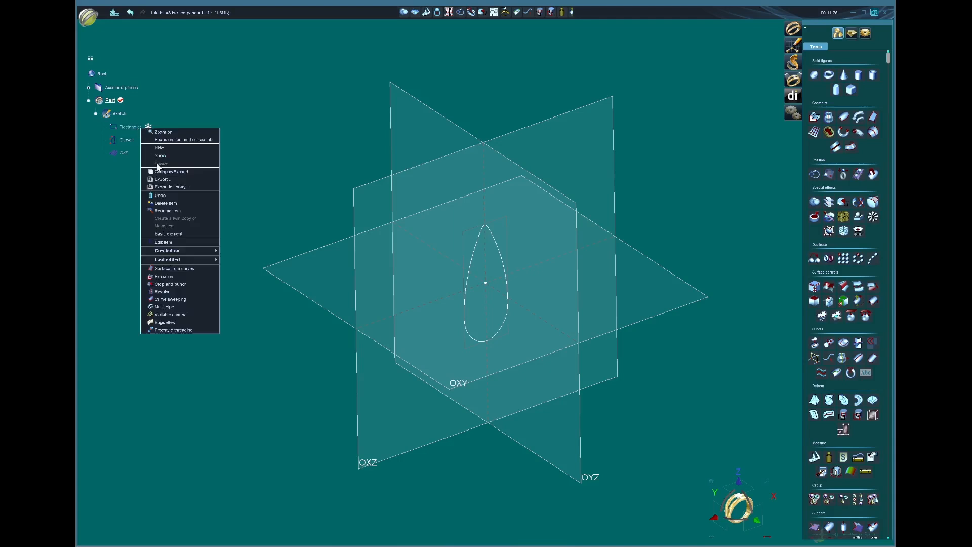
{"action": "left_click", "coordinate": [170, 205]}
Step: Apply a Twist deformation to the teardrop curve, turning its top end in the positive direction
{"action": "middle_click_drag", "start_coordinate": [585, 281], "coordinate": [456, 327]}
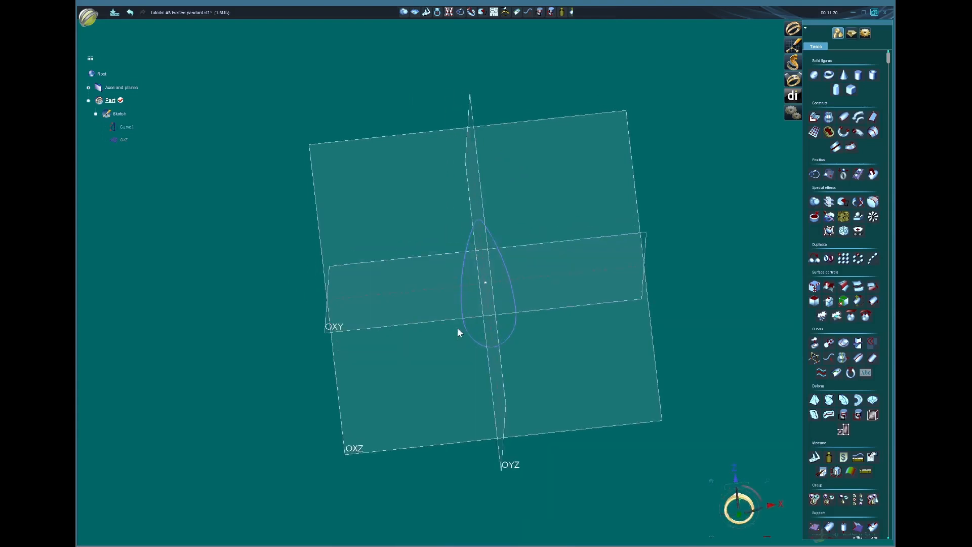
{"action": "left_click", "coordinate": [829, 400]}
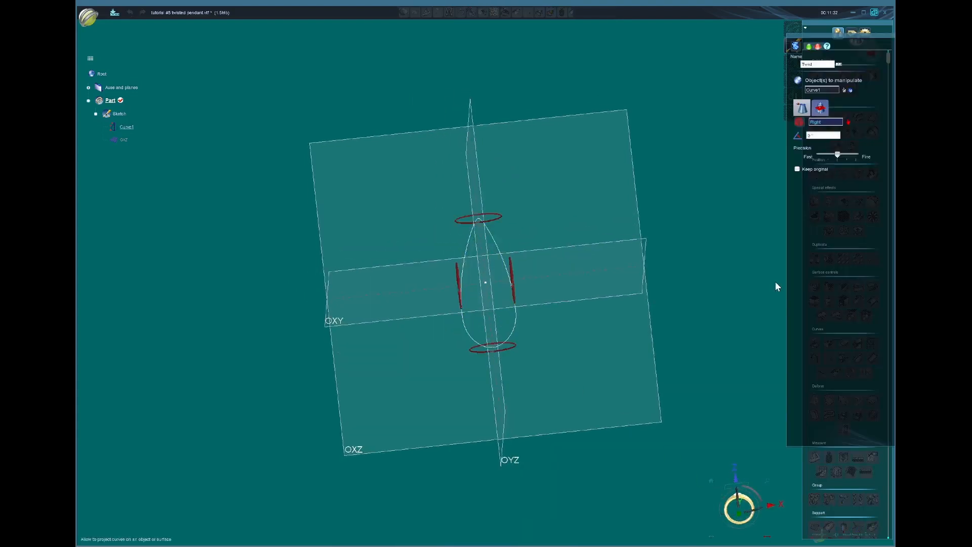
{"action": "left_click", "coordinate": [501, 224]}
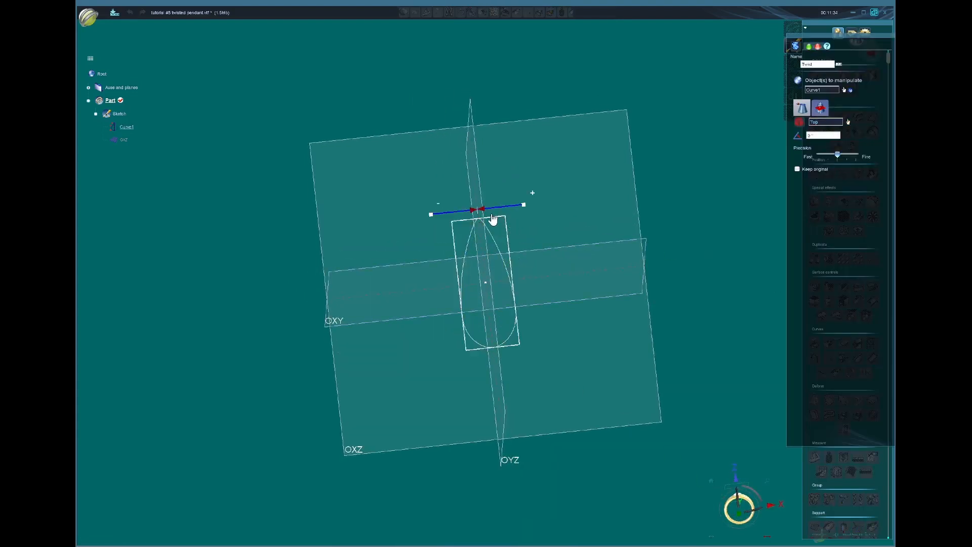
{"action": "left_click_drag", "start_coordinate": [487, 213], "coordinate": [498, 209]}
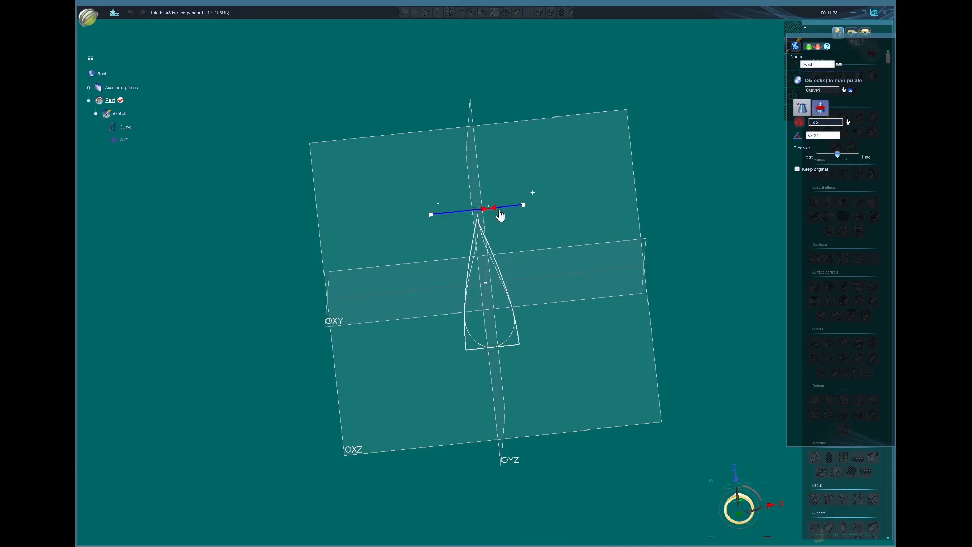
{"action": "left_click", "coordinate": [810, 47]}
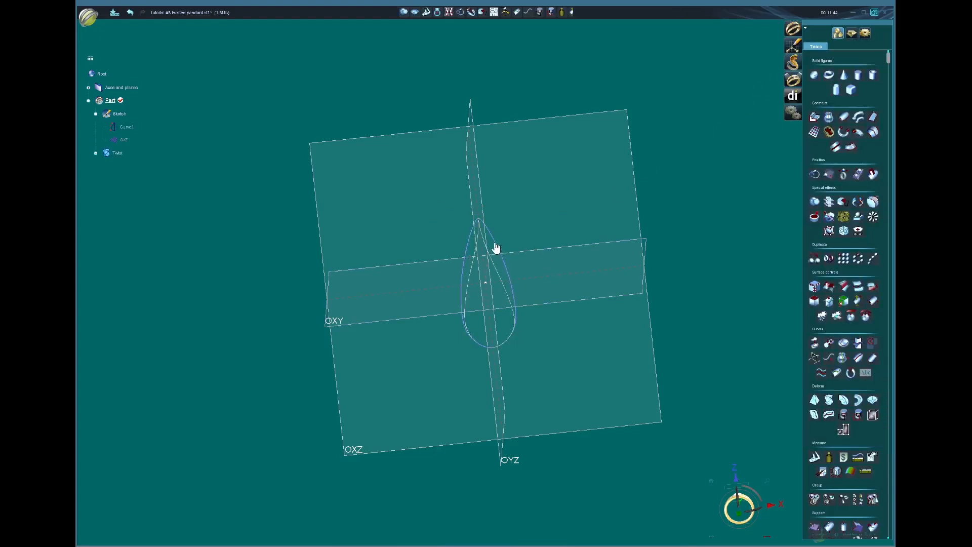
Step: Hide the original teardrop curve and start a Multi pipe along the twisted curve in Twist mode with a circular section
{"action": "middle_click", "coordinate": [495, 245]}
{"action": "middle_click_drag", "start_coordinate": [490, 317], "coordinate": [570, 337]}
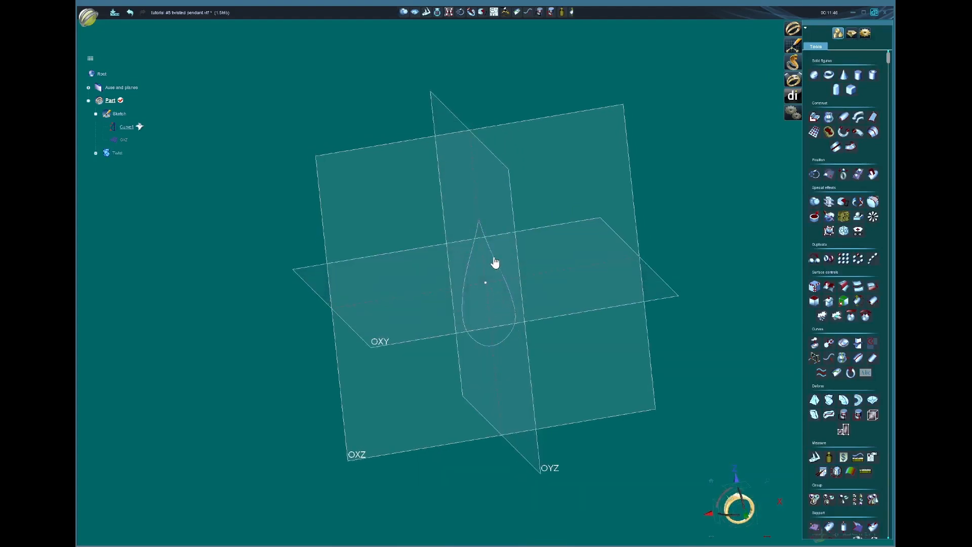
{"action": "left_click", "coordinate": [858, 117]}
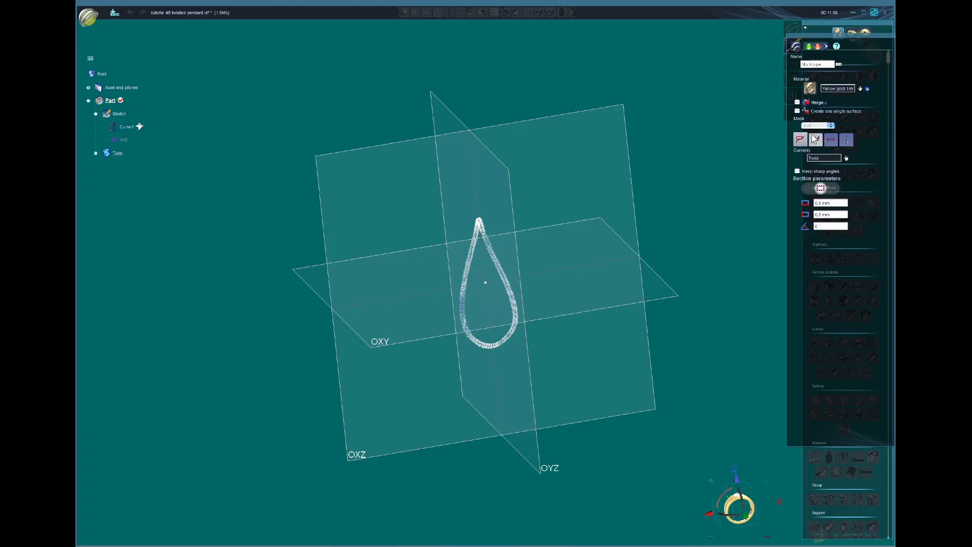
{"action": "left_click", "coordinate": [813, 126]}
{"action": "left_click", "coordinate": [814, 133]}
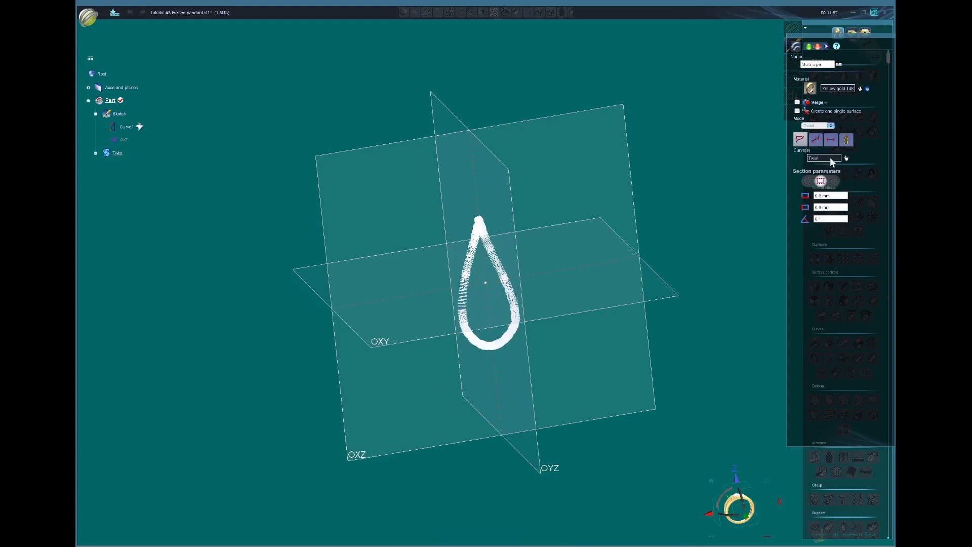
{"action": "left_click", "coordinate": [808, 181]}
{"action": "left_click", "coordinate": [837, 195]}
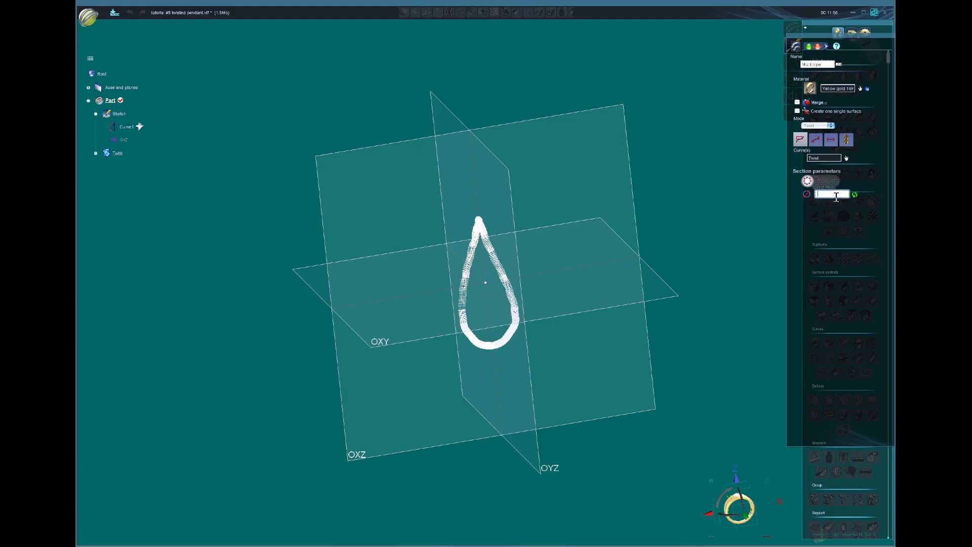
Step: Set the Multi pipe's twist to 12 turns and create the rope-like pipe
{"action": "left_click", "coordinate": [846, 143]}
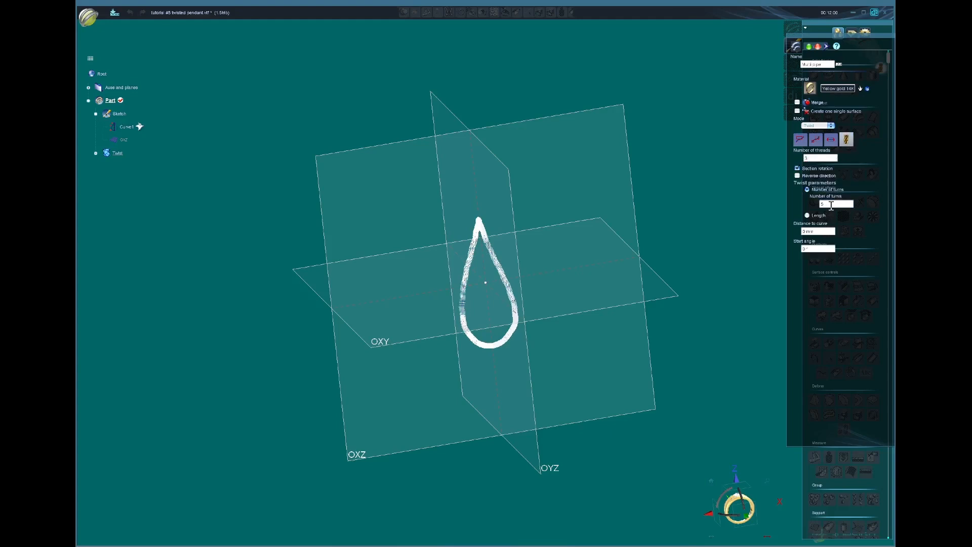
{"action": "left_click", "coordinate": [832, 204]}
{"action": "type", "text": "12"}
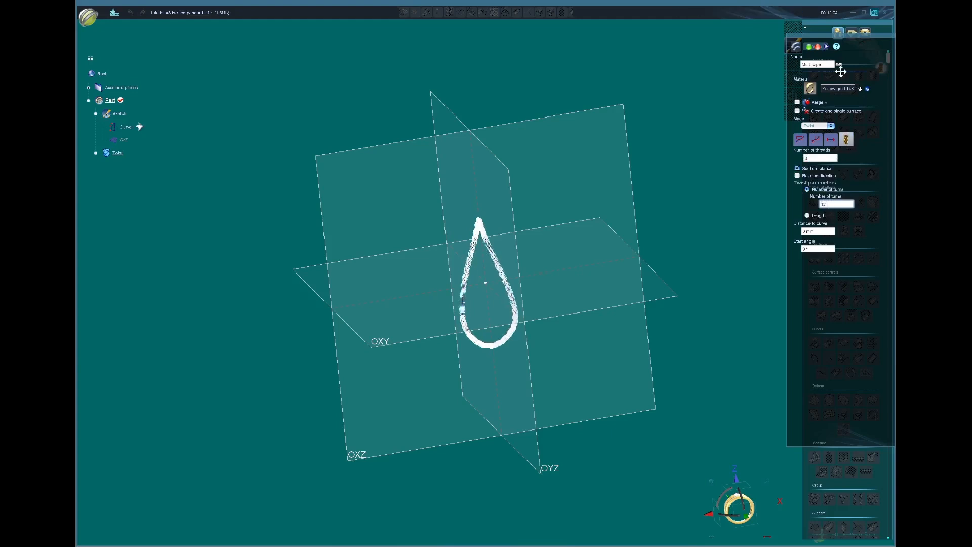
{"action": "left_click", "coordinate": [809, 46]}
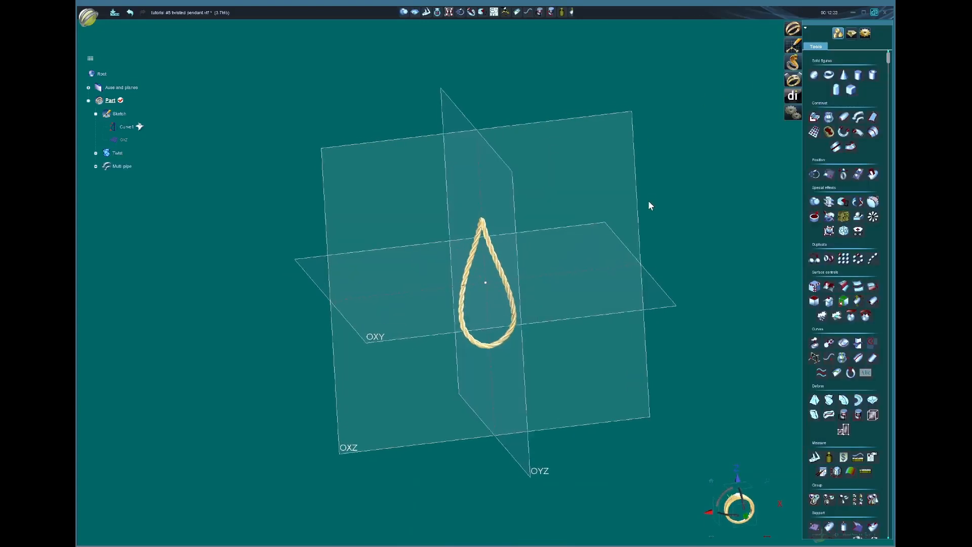
Step: Duplicate the rope-like pipe circularly through 360° about the OZ axis to form the teardrop cage
{"action": "left_click", "coordinate": [499, 268]}
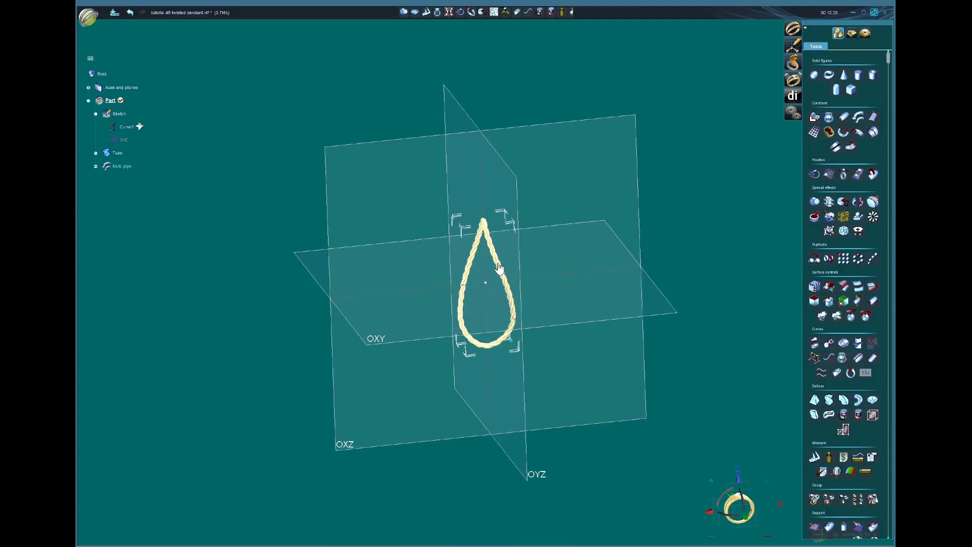
{"action": "left_click", "coordinate": [500, 269]}
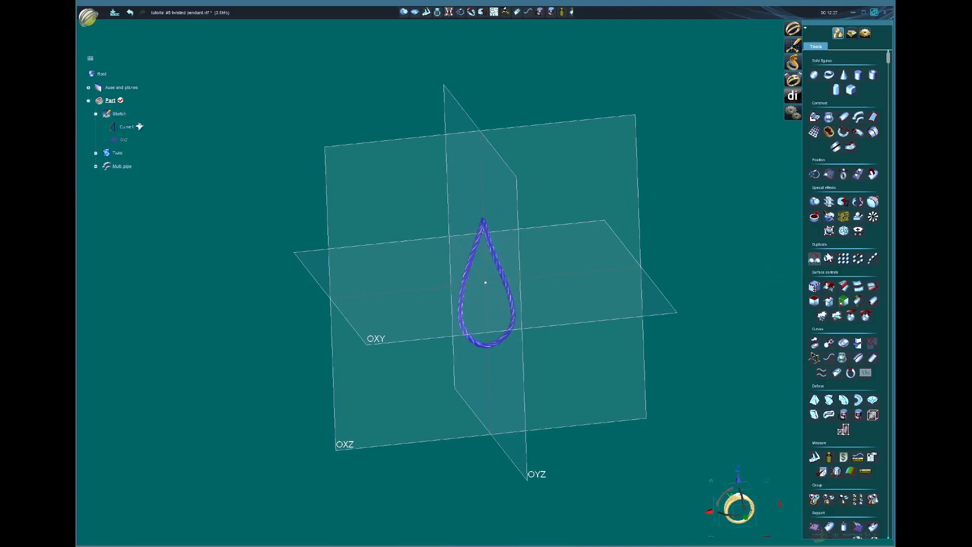
{"action": "left_click", "coordinate": [858, 259]}
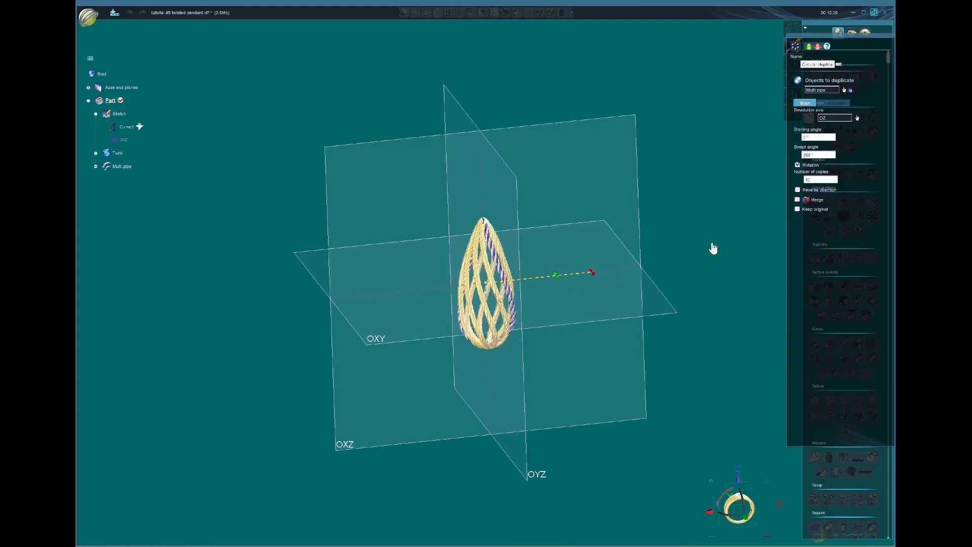
{"action": "middle_click_drag", "start_coordinate": [593, 388], "coordinate": [491, 295]}
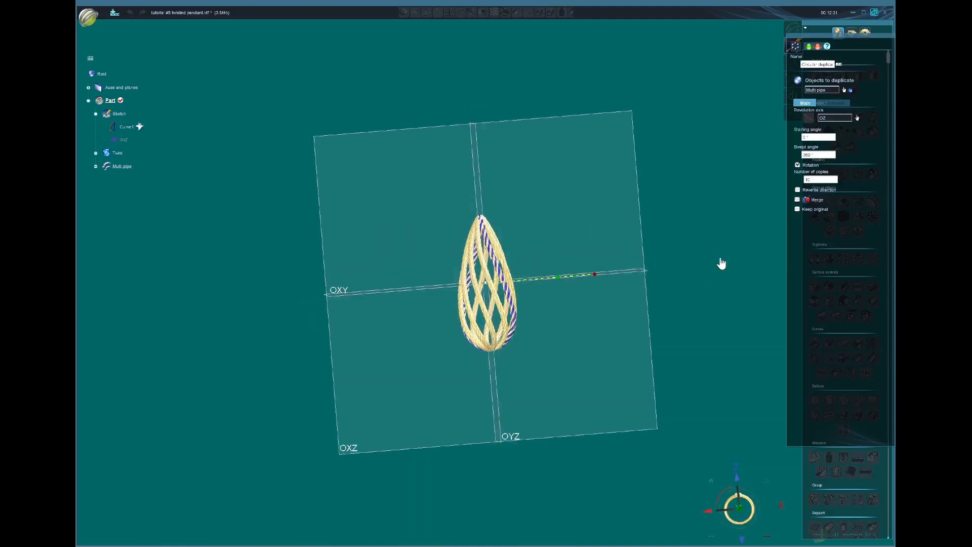
{"action": "middle_click_drag", "start_coordinate": [617, 187], "coordinate": [465, 253]}
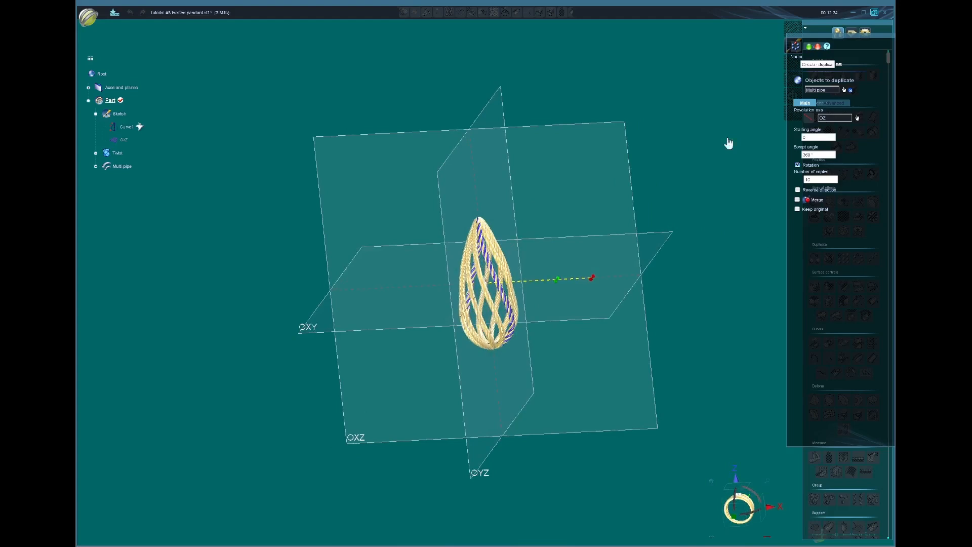
{"action": "left_click", "coordinate": [809, 47]}
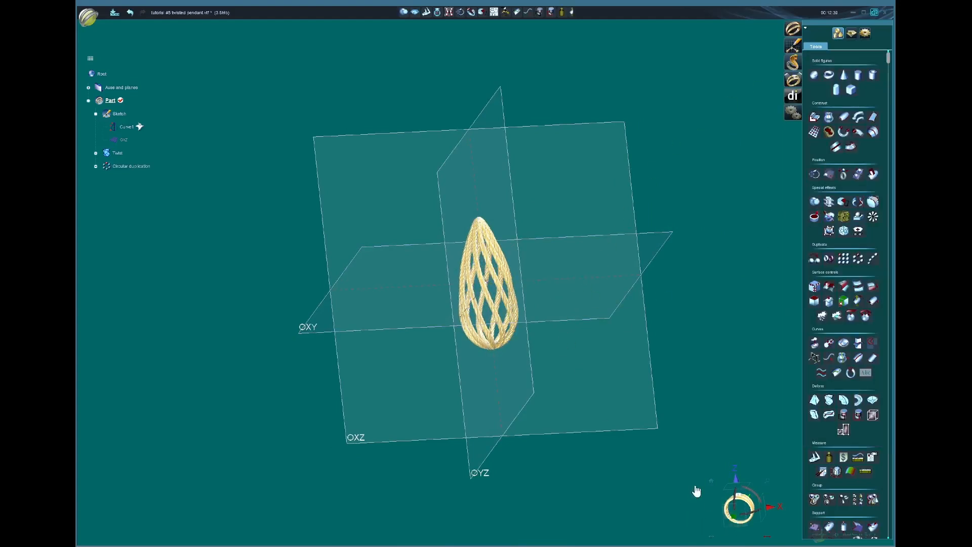
Step: In a new front-view sketch, draw an open NURBS curve from the cage's lowest point along one side of its rounded end
{"action": "left_click", "coordinate": [739, 508]}
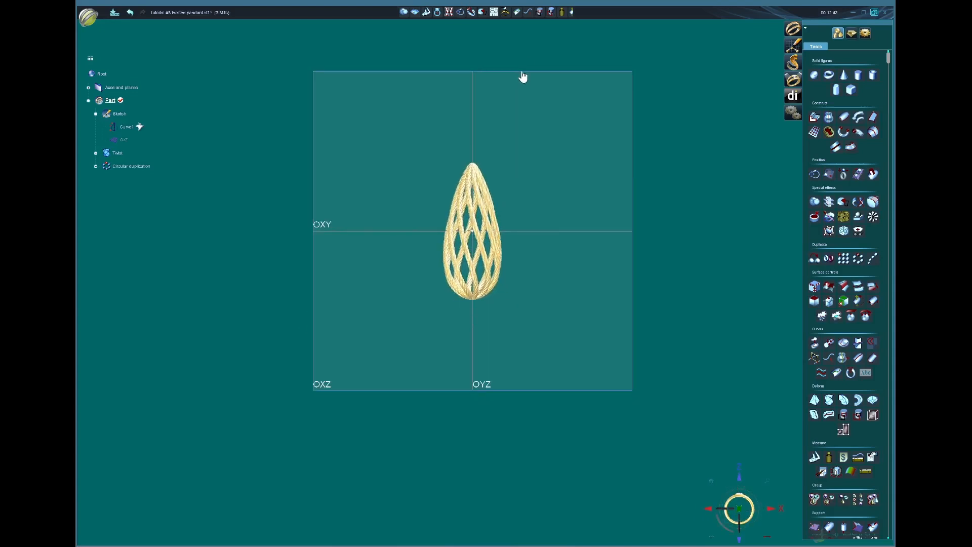
{"action": "left_click", "coordinate": [793, 46]}
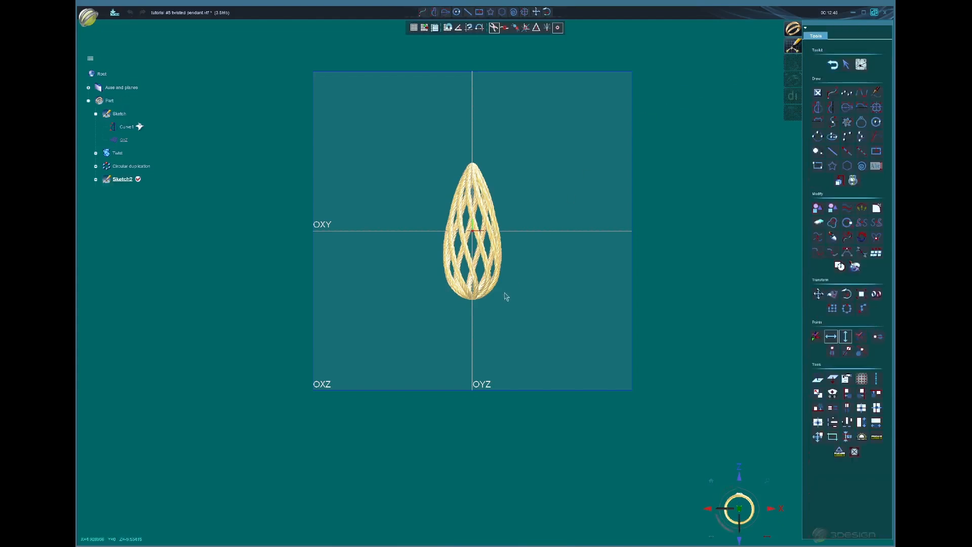
{"action": "scroll", "coordinate": [490, 308], "scroll_direction": "up", "scroll_amount": 5}
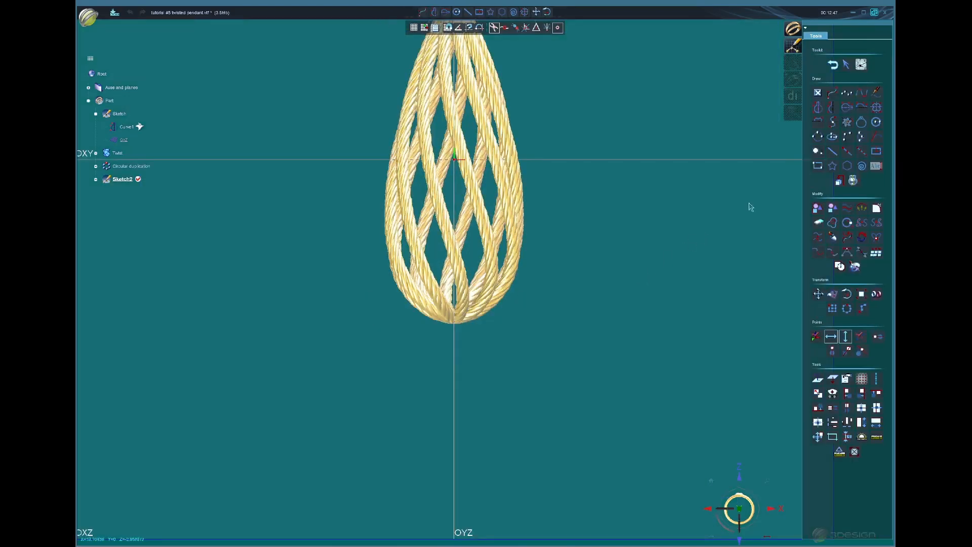
{"action": "left_click", "coordinate": [833, 92]}
{"action": "scroll", "coordinate": [505, 336], "scroll_direction": "up", "scroll_amount": 3}
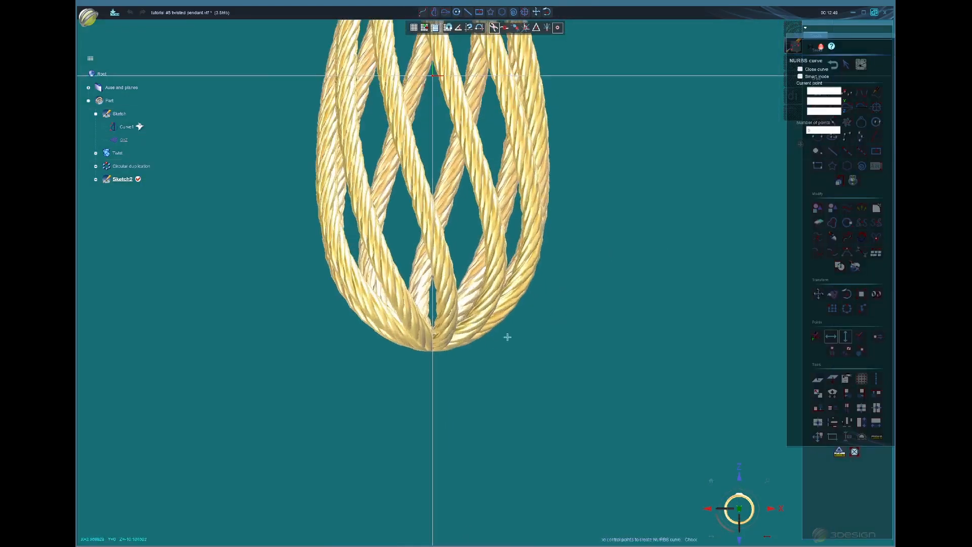
{"action": "left_click", "coordinate": [438, 350]}
{"action": "left_click", "coordinate": [471, 347]}
{"action": "left_click", "coordinate": [502, 329]}
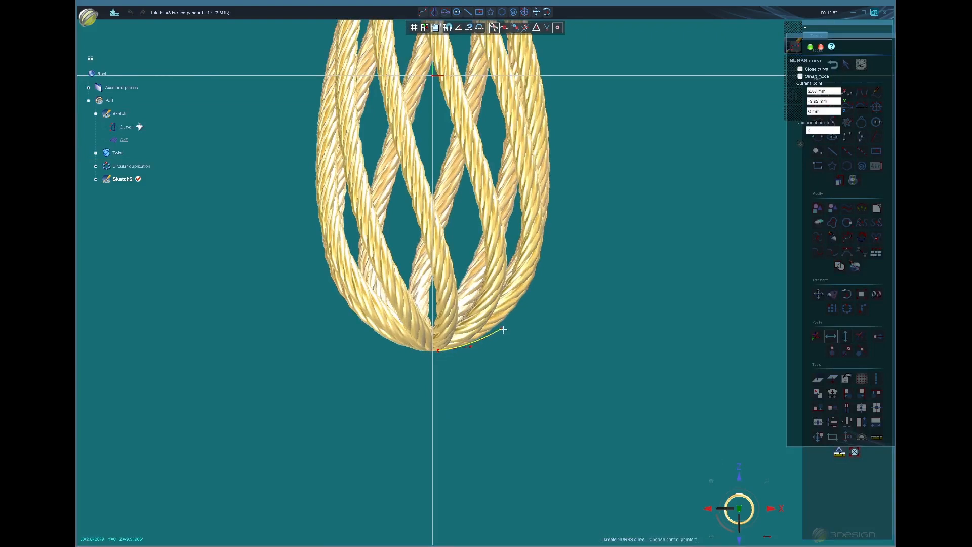
{"action": "left_click", "coordinate": [517, 307]}
{"action": "left_click", "coordinate": [811, 46]}
Step: Adjust the NURBS curve's points to fit the cage's lower outline, shifting its lowest point slightly outward from the centre axis
{"action": "scroll", "coordinate": [499, 371], "scroll_direction": "up", "scroll_amount": 2}
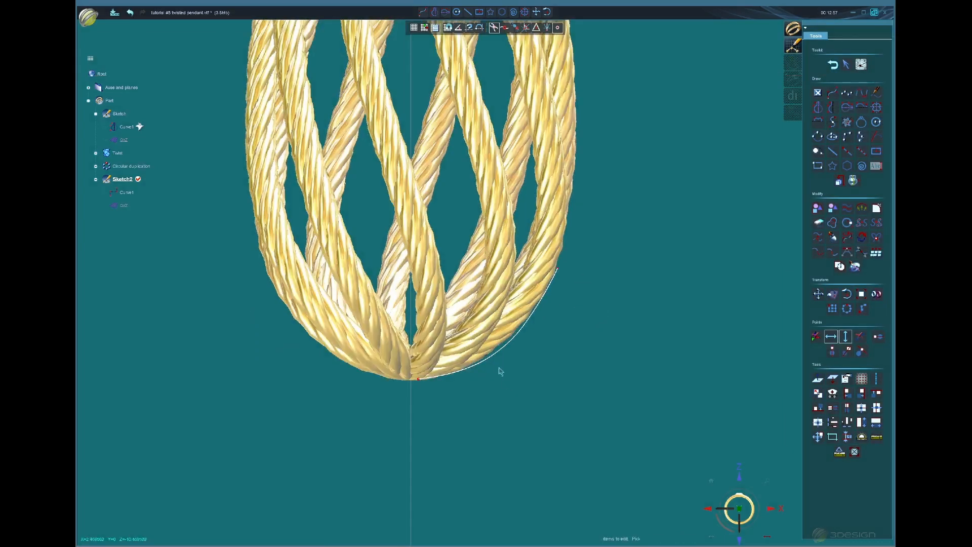
{"action": "left_click", "coordinate": [507, 347]}
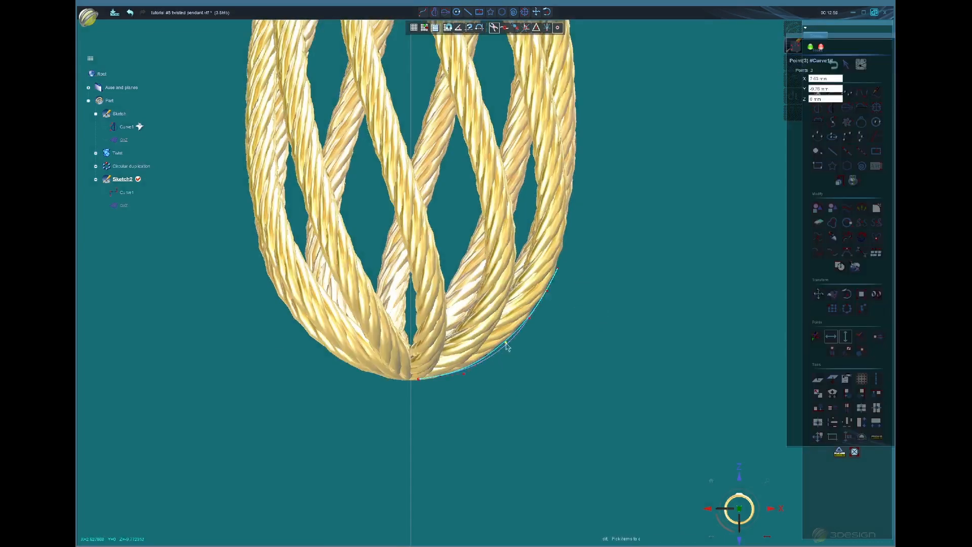
{"action": "left_click_drag", "start_coordinate": [506, 343], "coordinate": [506, 341]}
{"action": "left_click_drag", "start_coordinate": [419, 380], "coordinate": [426, 379]}
Step: In the side view, move the whole NURBS curve about 0.24 mm in Z, away from the centre plane
{"action": "left_click", "coordinate": [775, 511]}
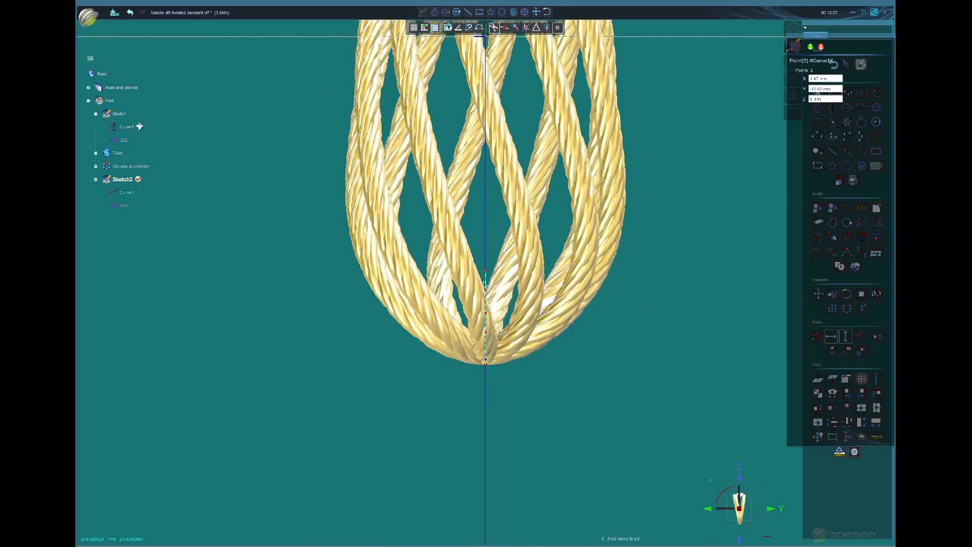
{"action": "right_click", "coordinate": [484, 287]}
{"action": "right_click", "coordinate": [484, 287]}
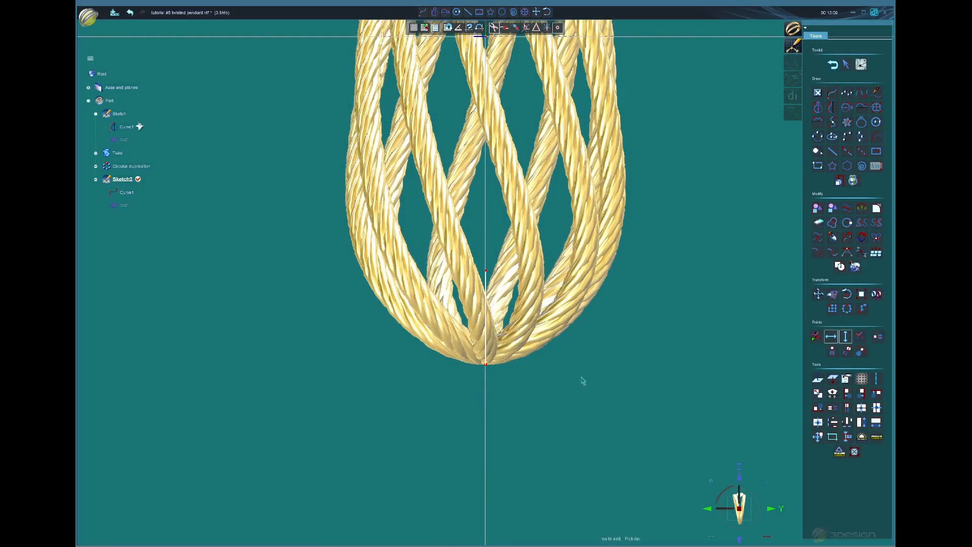
{"action": "left_click", "coordinate": [486, 313]}
{"action": "right_click", "coordinate": [559, 349]}
{"action": "left_click", "coordinate": [818, 294]}
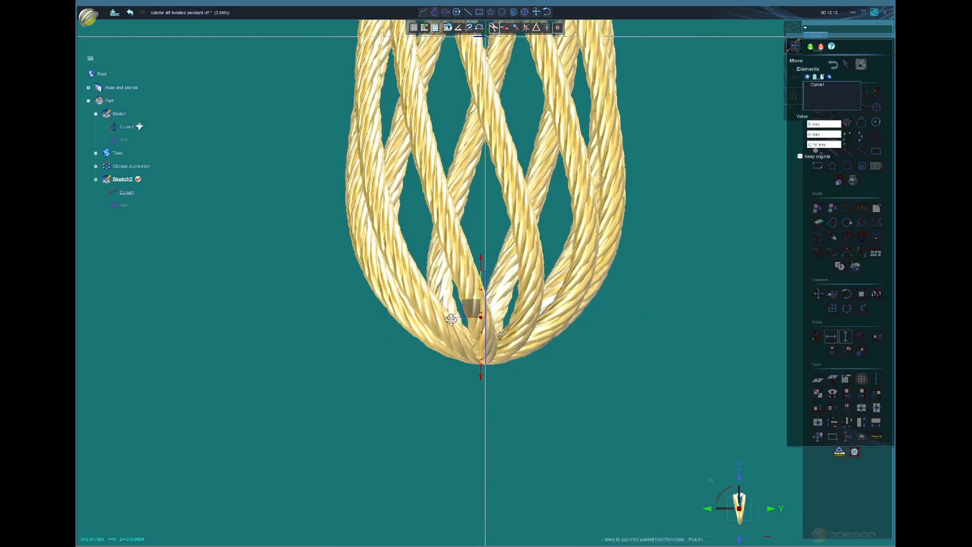
{"action": "left_click_drag", "start_coordinate": [451, 319], "coordinate": [446, 322]}
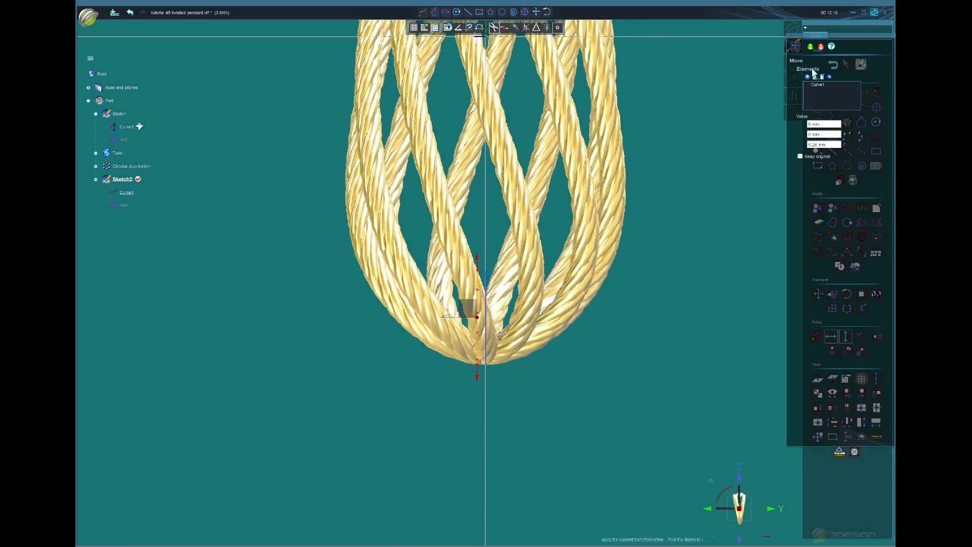
{"action": "left_click", "coordinate": [810, 46]}
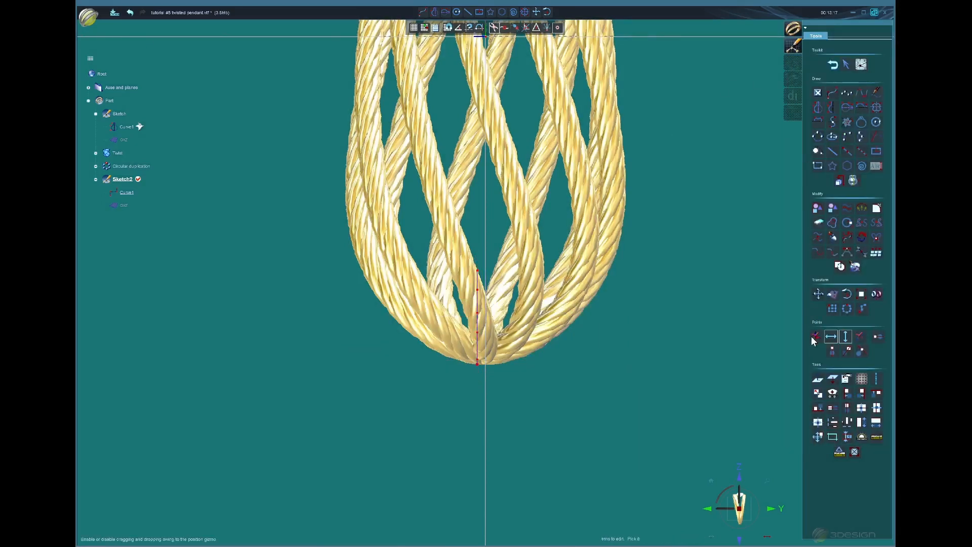
Step: Enable the point position gizmo and move the curve's second point from the upper end sideways to about Z 0.75 mm
{"action": "left_click", "coordinate": [814, 337]}
{"action": "scroll", "coordinate": [556, 359], "scroll_direction": "up", "scroll_amount": 3}
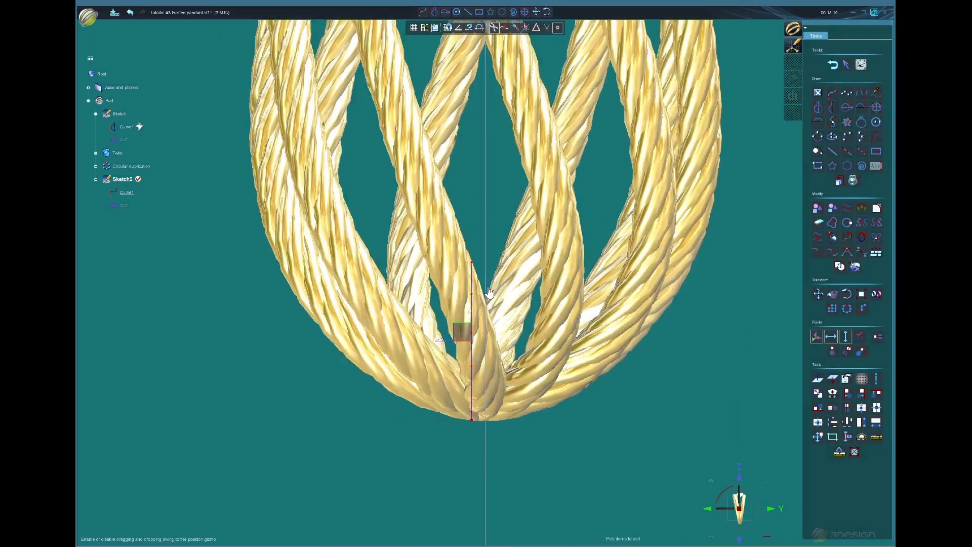
{"action": "left_click", "coordinate": [440, 308]}
{"action": "left_click_drag", "start_coordinate": [439, 306], "coordinate": [417, 301]}
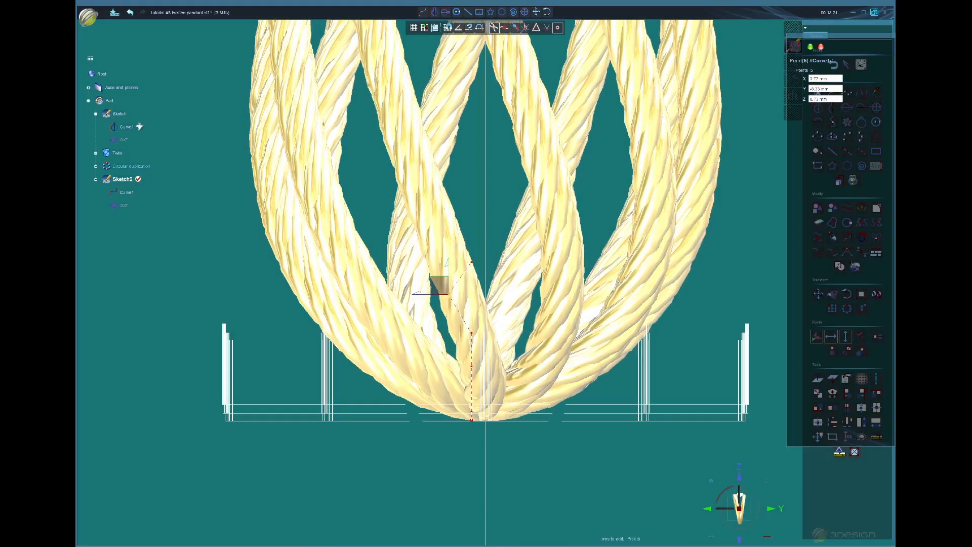
Step: Hide the circular duplication so only the curves remain in the sketch view
{"action": "left_click", "coordinate": [471, 337]}
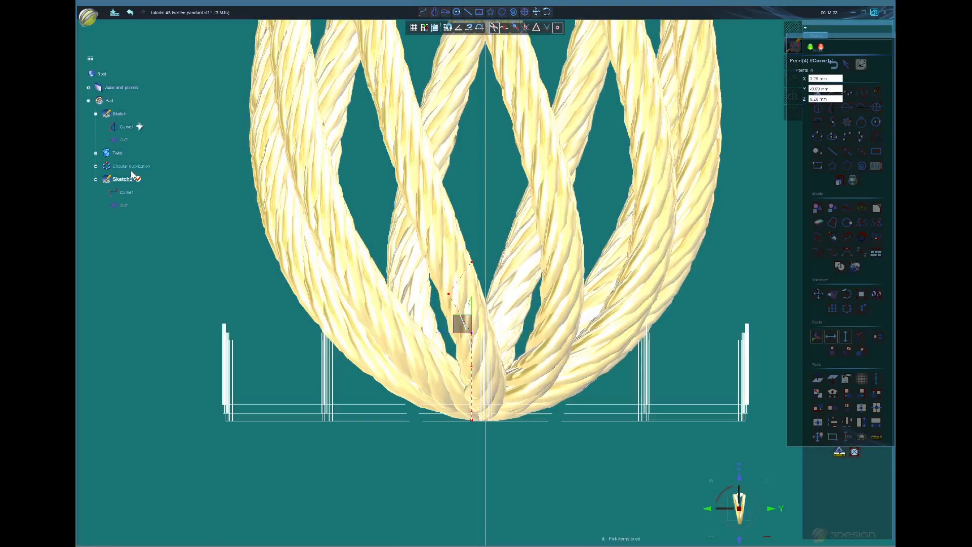
{"action": "right_click", "coordinate": [142, 169]}
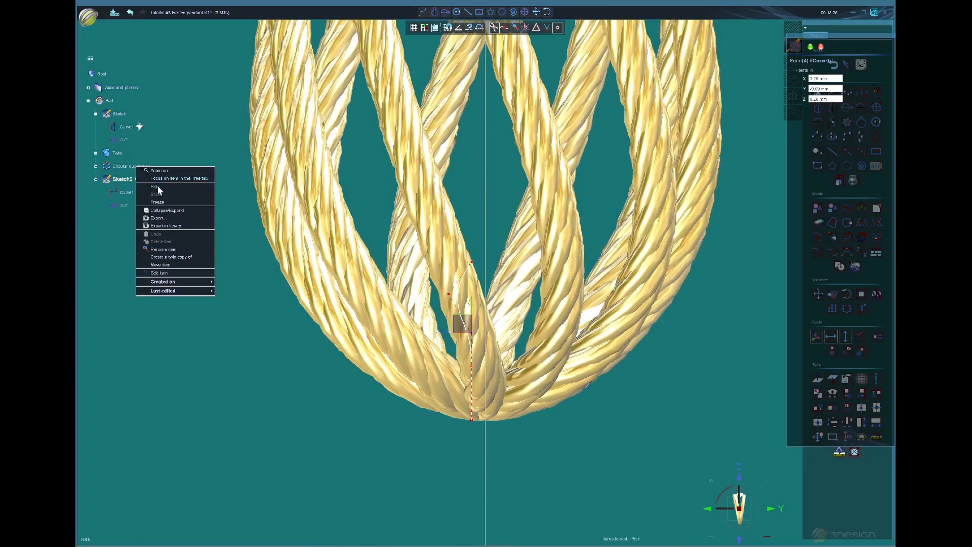
{"action": "left_click", "coordinate": [157, 187]}
Step: Move the curve's two middle points sideways, away from the centre plane, to bow the curve outward
{"action": "left_click", "coordinate": [471, 366]}
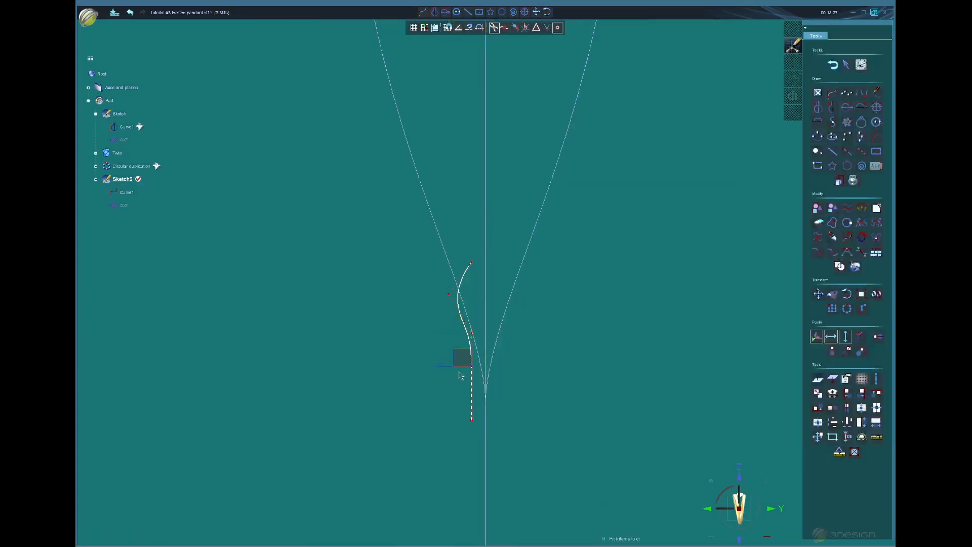
{"action": "left_click_drag", "start_coordinate": [439, 367], "coordinate": [422, 376]}
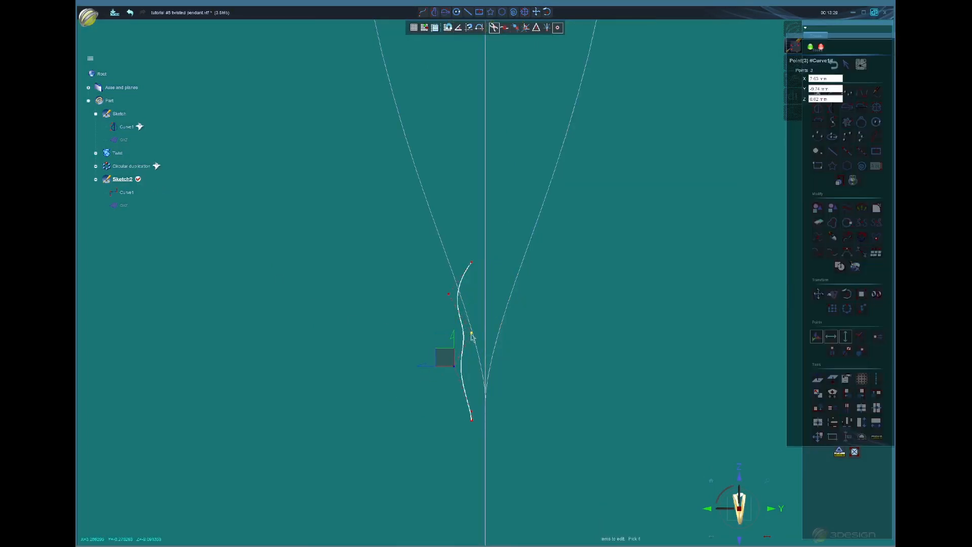
{"action": "left_click", "coordinate": [472, 333]}
{"action": "left_click_drag", "start_coordinate": [434, 338], "coordinate": [415, 347]}
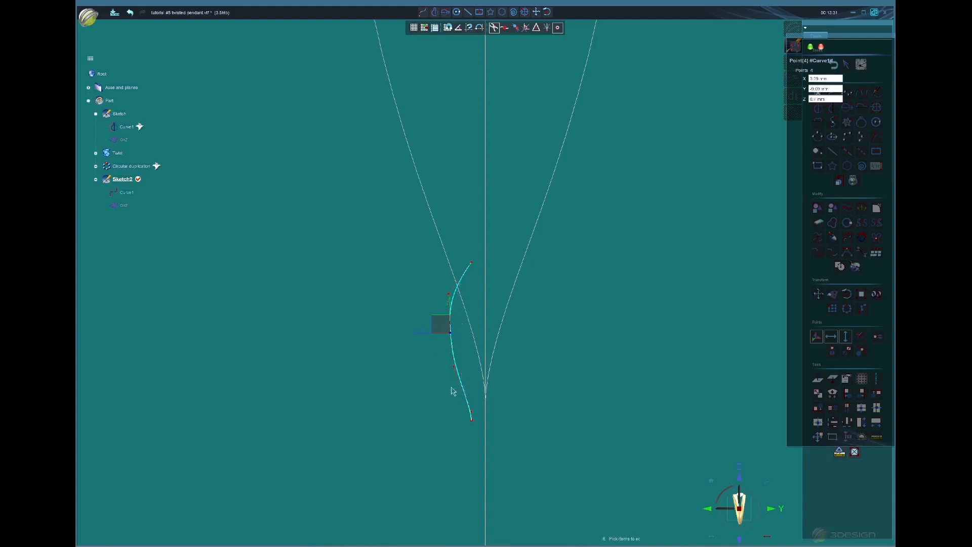
Step: Smooth the bowed curve by shifting the point near its lower end slightly outward and easing the upper inner point back inward
{"action": "left_click", "coordinate": [472, 418]}
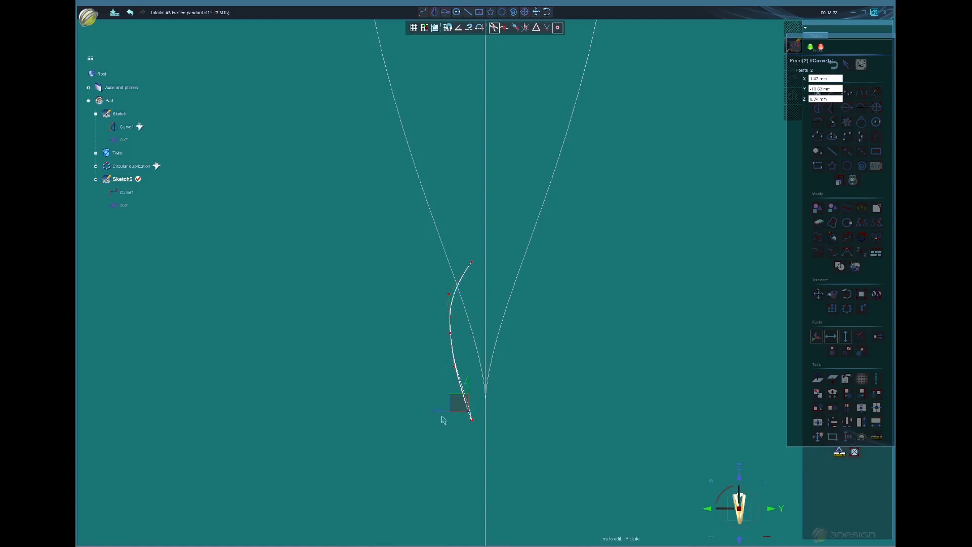
{"action": "left_click", "coordinate": [448, 294]}
{"action": "left_click_drag", "start_coordinate": [422, 292], "coordinate": [426, 294]}
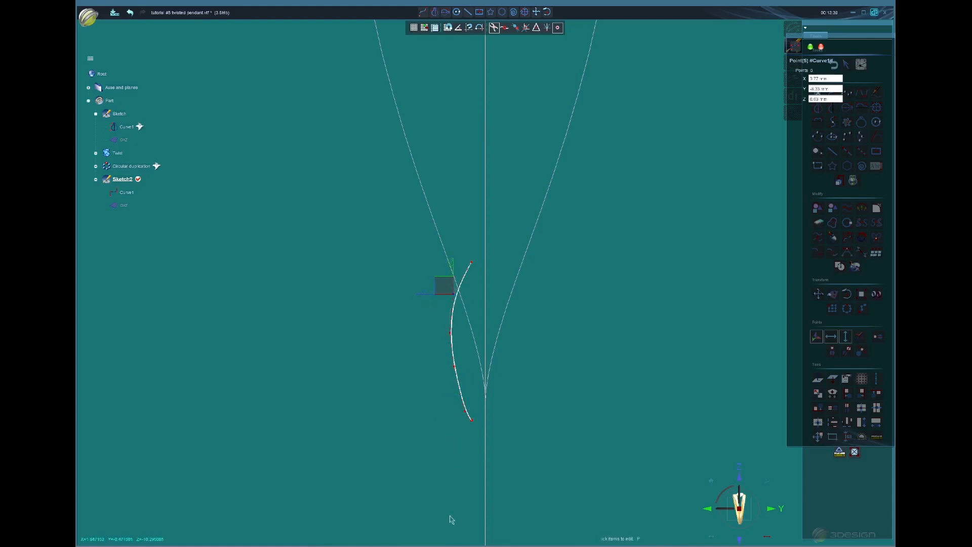
{"action": "left_click", "coordinate": [464, 413]}
{"action": "left_click_drag", "start_coordinate": [431, 413], "coordinate": [449, 411]}
{"action": "left_click", "coordinate": [811, 47]}
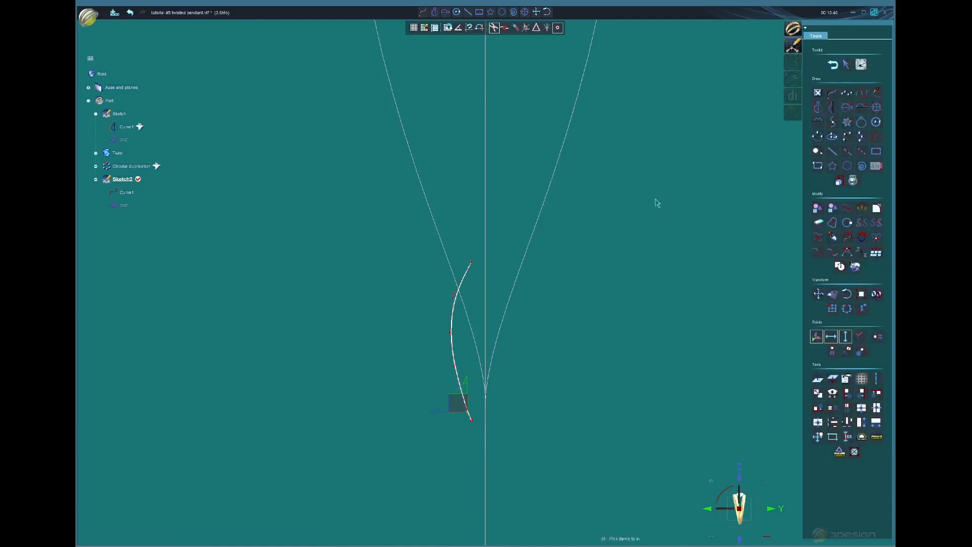
Step: Leave the sketch and mirror the bowed curve across the OXZ plane
{"action": "left_click", "coordinate": [832, 70]}
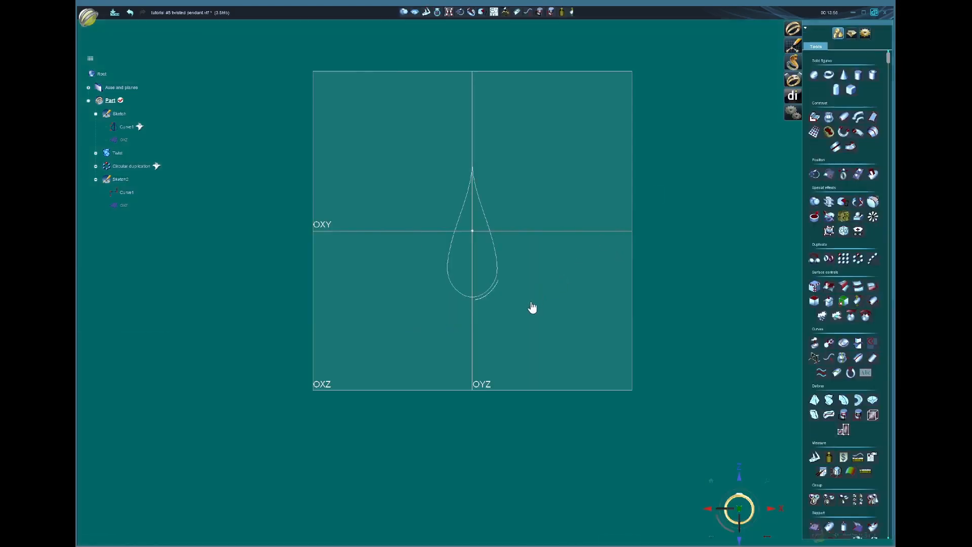
{"action": "right_click_drag", "start_coordinate": [532, 308], "coordinate": [489, 214]}
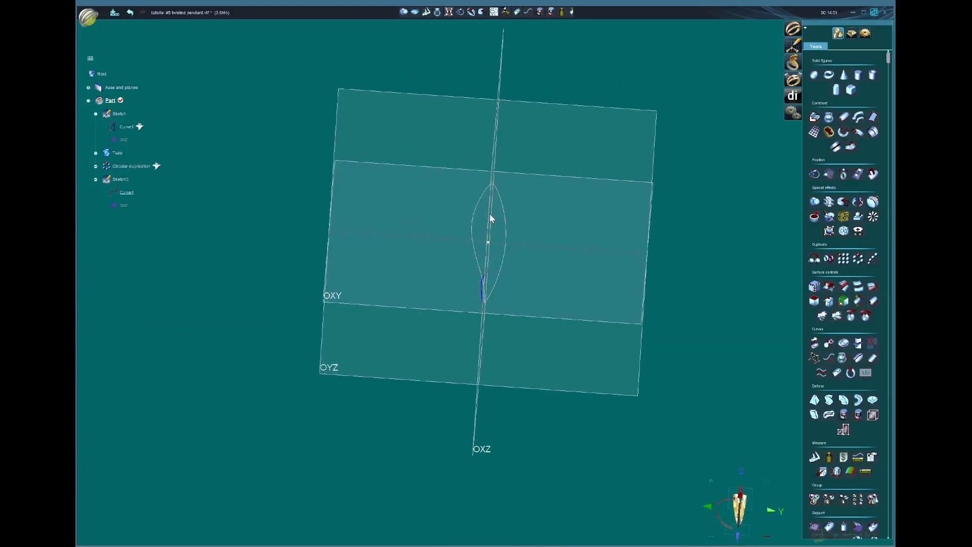
{"action": "left_click", "coordinate": [829, 259]}
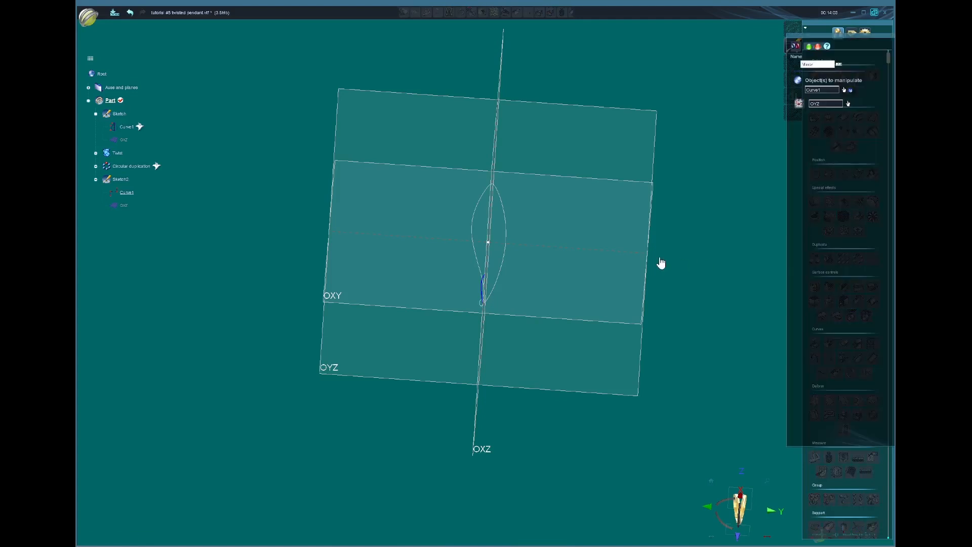
{"action": "left_click", "coordinate": [849, 103]}
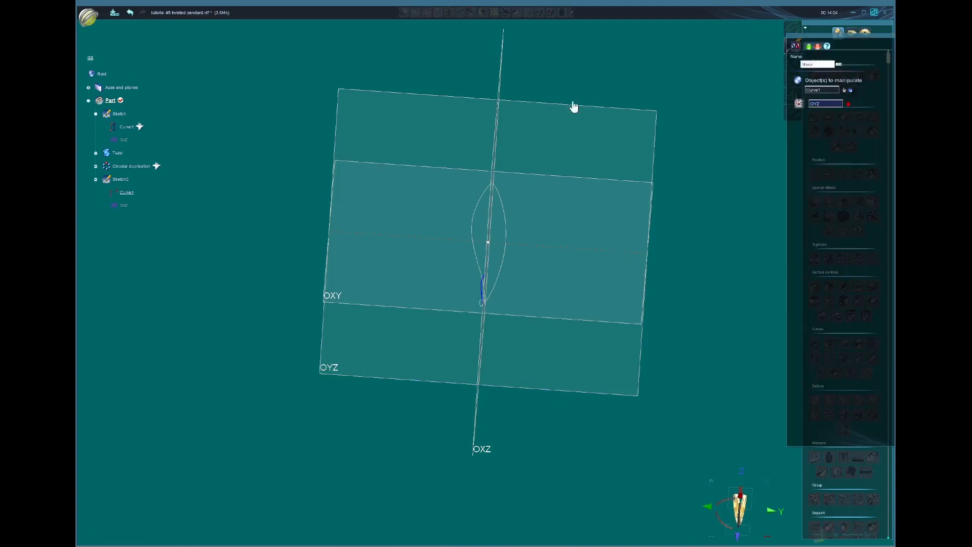
{"action": "left_click", "coordinate": [496, 123]}
{"action": "right_click_drag", "start_coordinate": [581, 149], "coordinate": [588, 111]}
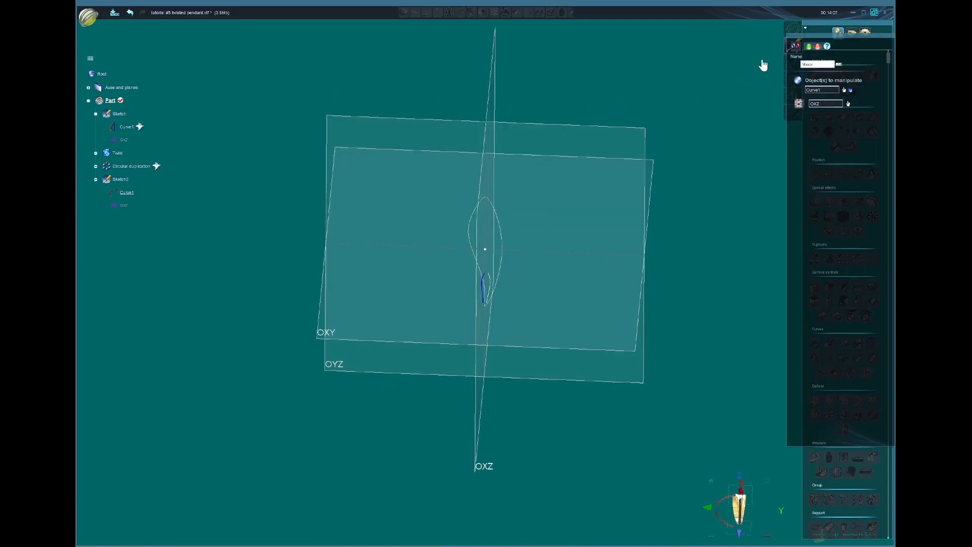
{"action": "left_click", "coordinate": [809, 46]}
Step: Reopen Sketch2 and draw a small closed symmetrical kidney-shaped curve inside the lower part of the teardrop outline
{"action": "right_click_drag", "start_coordinate": [516, 238], "coordinate": [688, 321]}
{"action": "right_click_drag", "start_coordinate": [575, 277], "coordinate": [690, 328]}
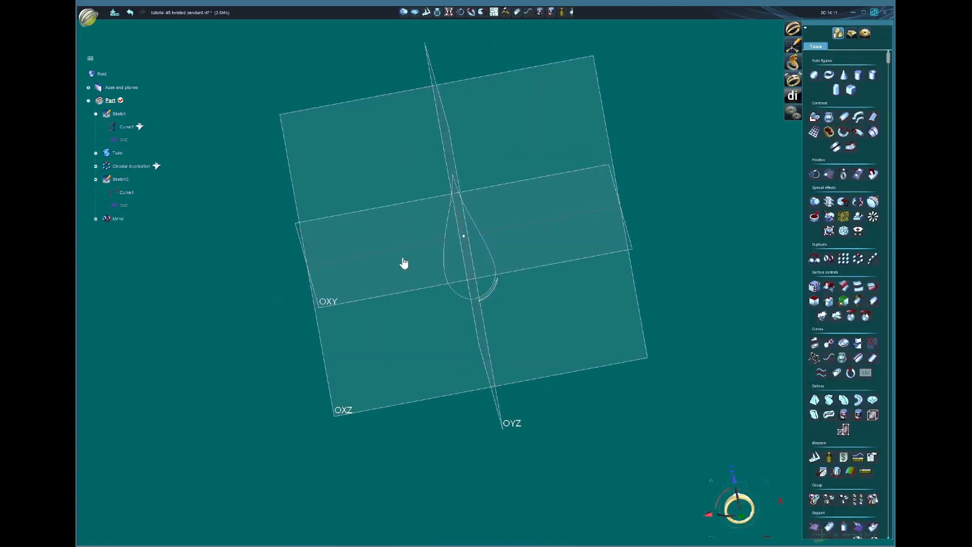
{"action": "right_click_drag", "start_coordinate": [403, 259], "coordinate": [378, 189]}
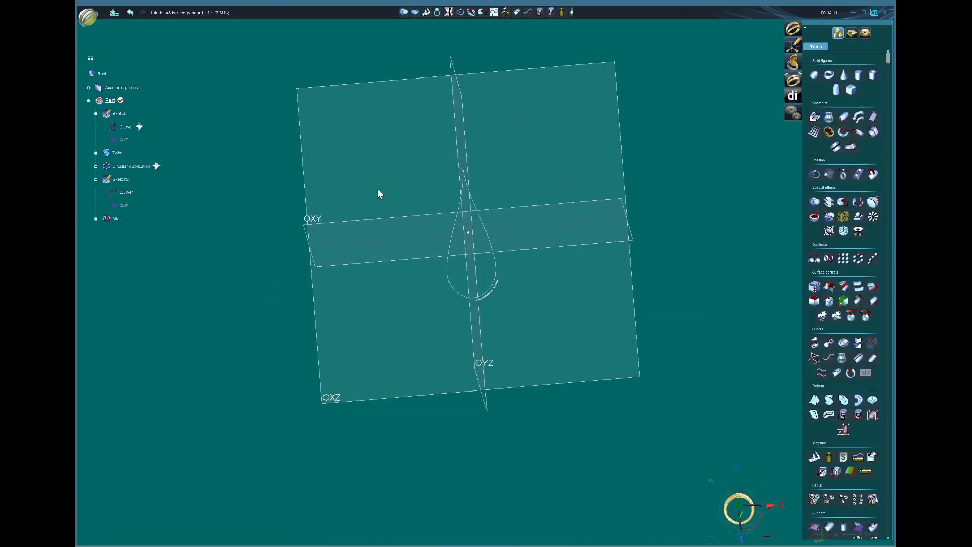
{"action": "double_click", "coordinate": [132, 191]}
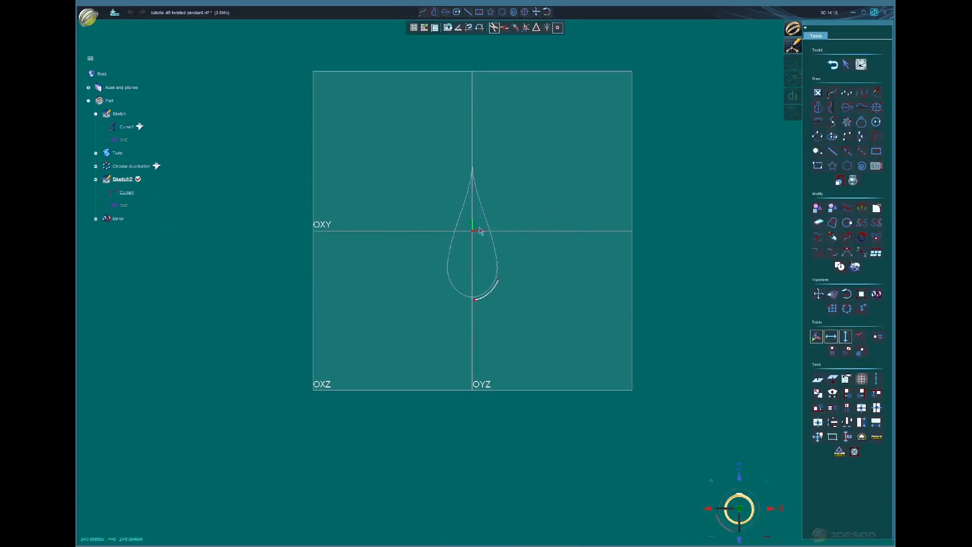
{"action": "scroll", "coordinate": [467, 251], "scroll_direction": "up", "scroll_amount": 4}
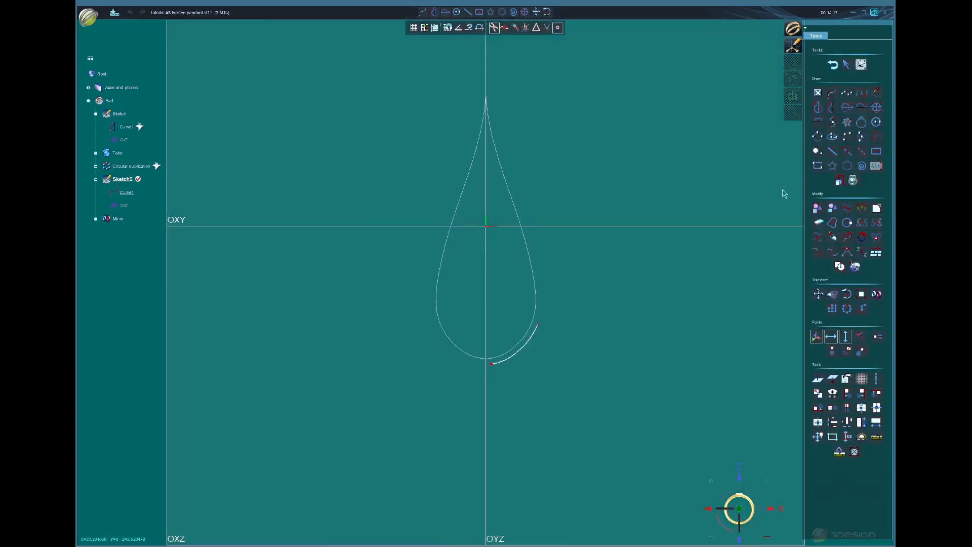
{"action": "left_click", "coordinate": [818, 107]}
{"action": "scroll", "coordinate": [486, 298], "scroll_direction": "up", "scroll_amount": 3}
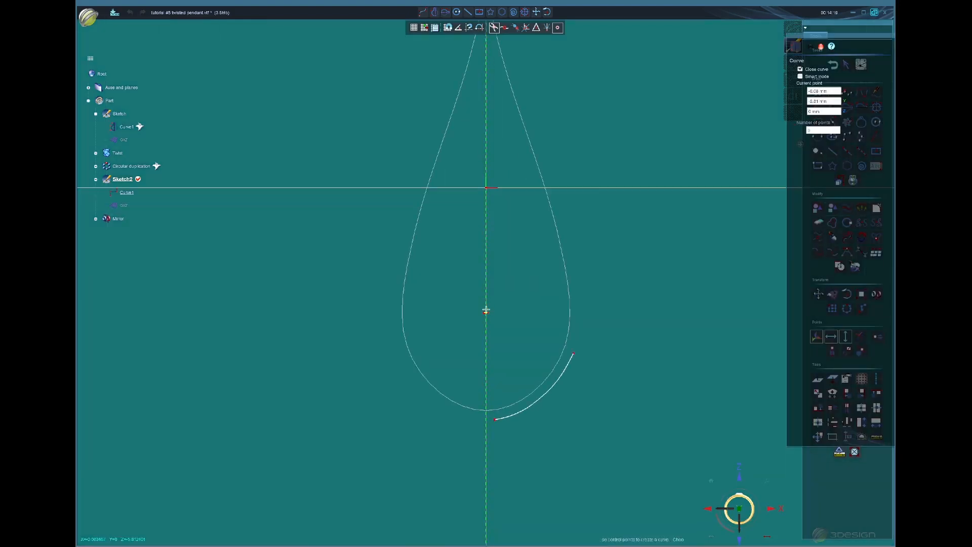
{"action": "left_click", "coordinate": [486, 359]}
{"action": "left_click", "coordinate": [465, 348]}
{"action": "left_click", "coordinate": [455, 355]}
{"action": "left_click", "coordinate": [457, 372]}
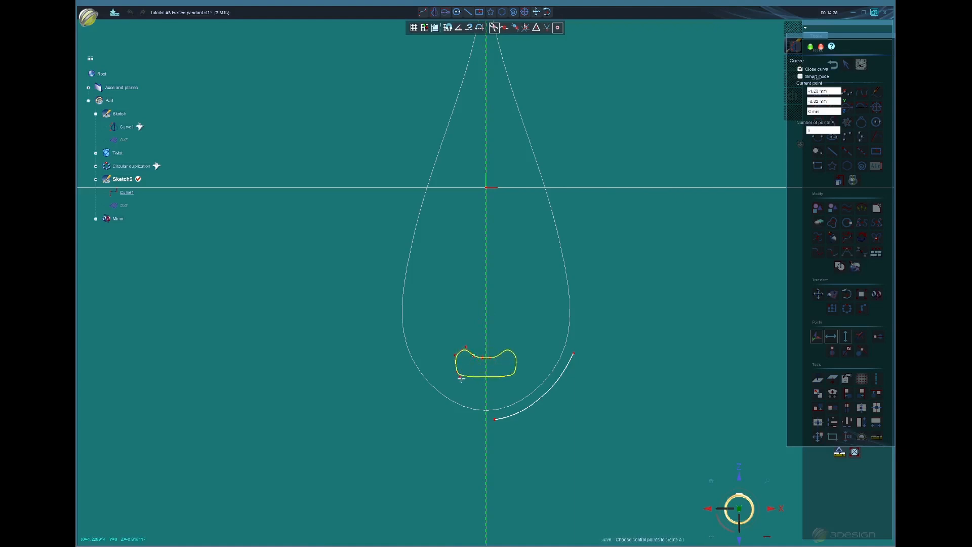
{"action": "left_click", "coordinate": [474, 375]}
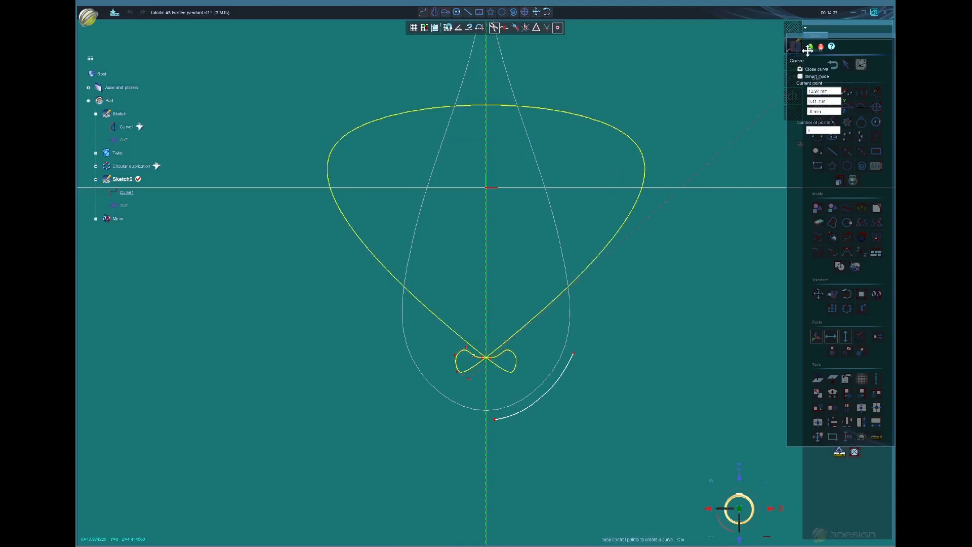
{"action": "left_click", "coordinate": [811, 47]}
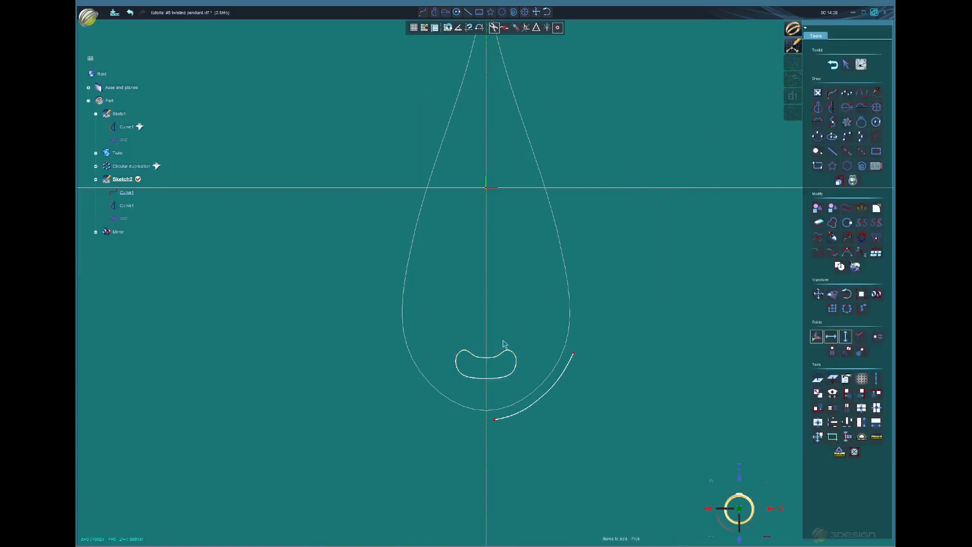
Step: Turn off the point position gizmo and move the kidney curve's control points to sharpen its upper notch and widen its lower corners
{"action": "scroll", "coordinate": [504, 344], "scroll_direction": "up", "scroll_amount": 3}
{"action": "left_click", "coordinate": [452, 332]}
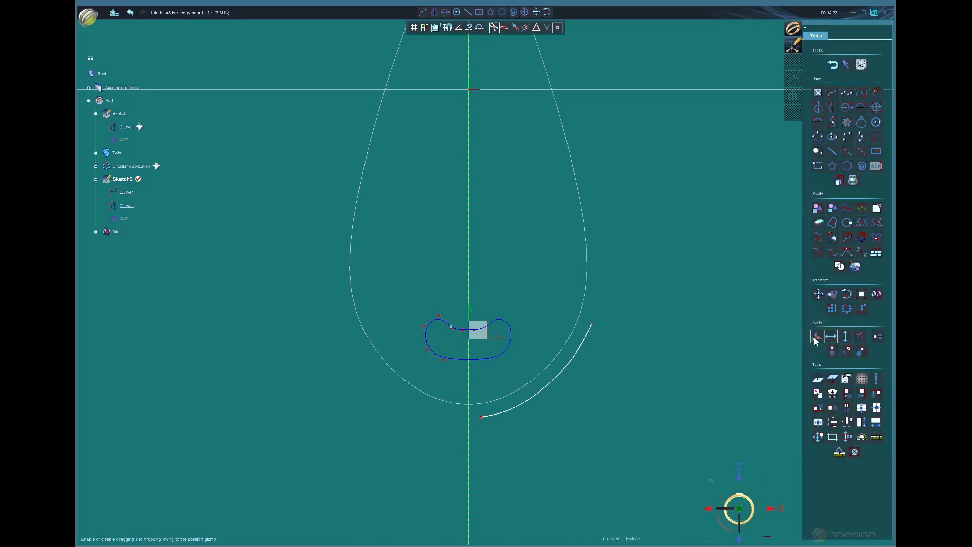
{"action": "scroll", "coordinate": [441, 342], "scroll_direction": "up", "scroll_amount": 3}
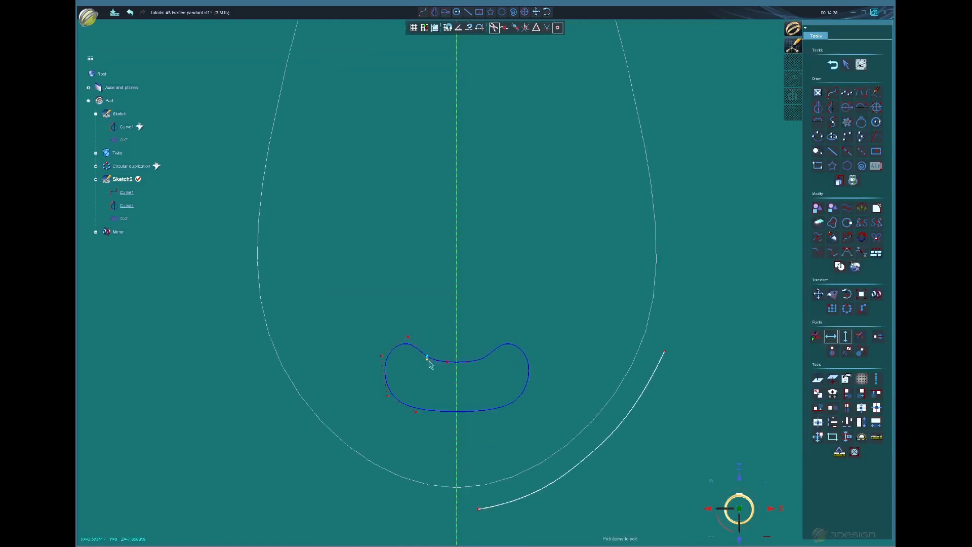
{"action": "left_click_drag", "start_coordinate": [429, 362], "coordinate": [451, 368]}
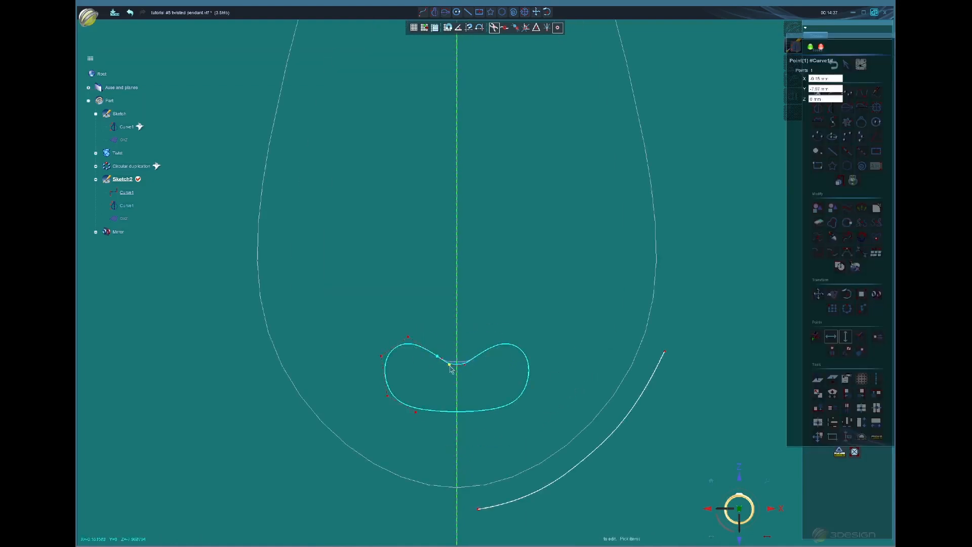
{"action": "left_click_drag", "start_coordinate": [408, 337], "coordinate": [380, 353]}
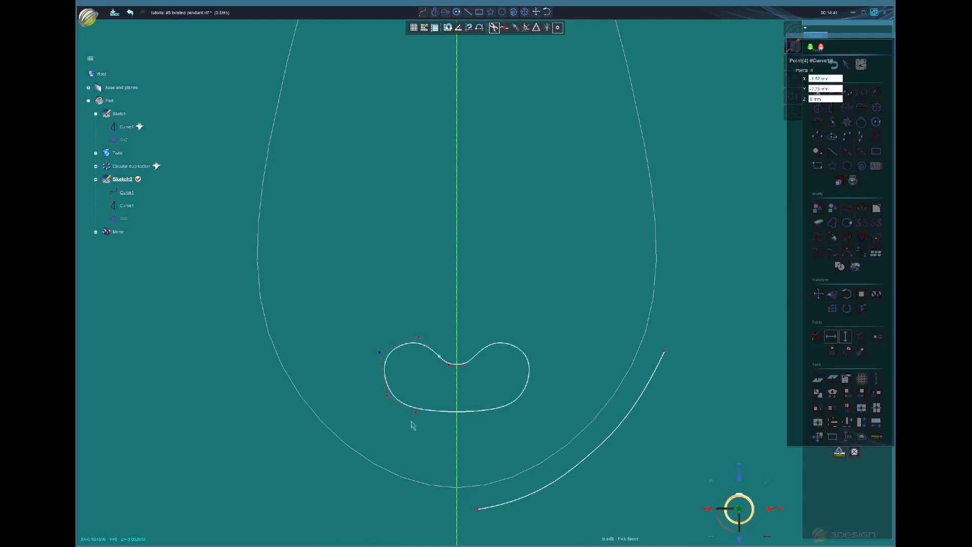
{"action": "left_click_drag", "start_coordinate": [415, 413], "coordinate": [402, 410]}
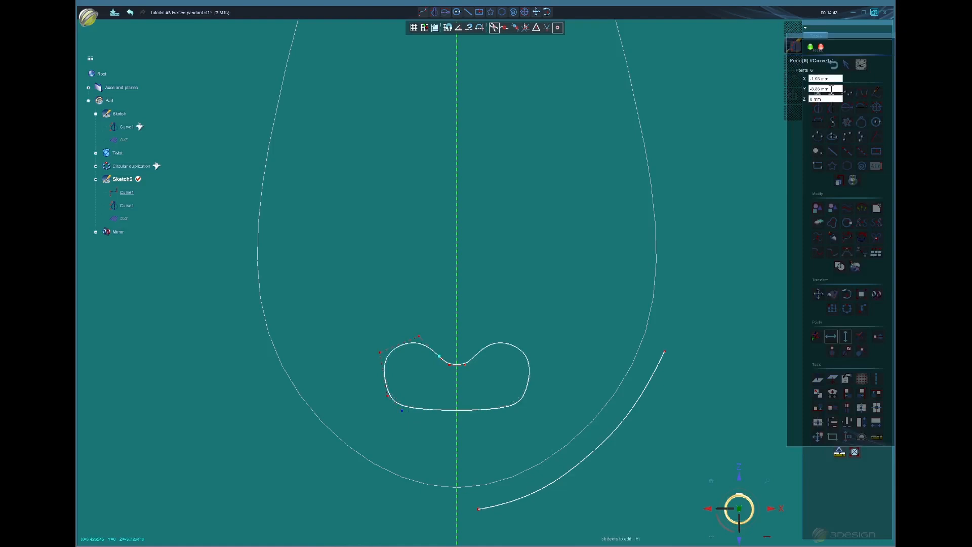
{"action": "left_click", "coordinate": [811, 47]}
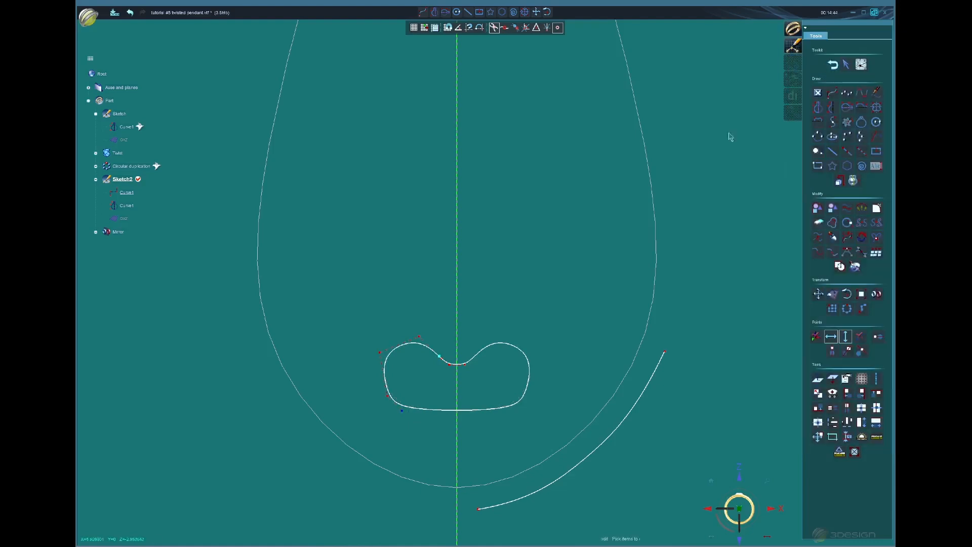
Step: Exit the sketch and start a Curve sweep using the bowed curve and its mirrored copy as paths
{"action": "scroll", "coordinate": [615, 234], "scroll_direction": "down", "scroll_amount": 1}
{"action": "left_click", "coordinate": [833, 64]}
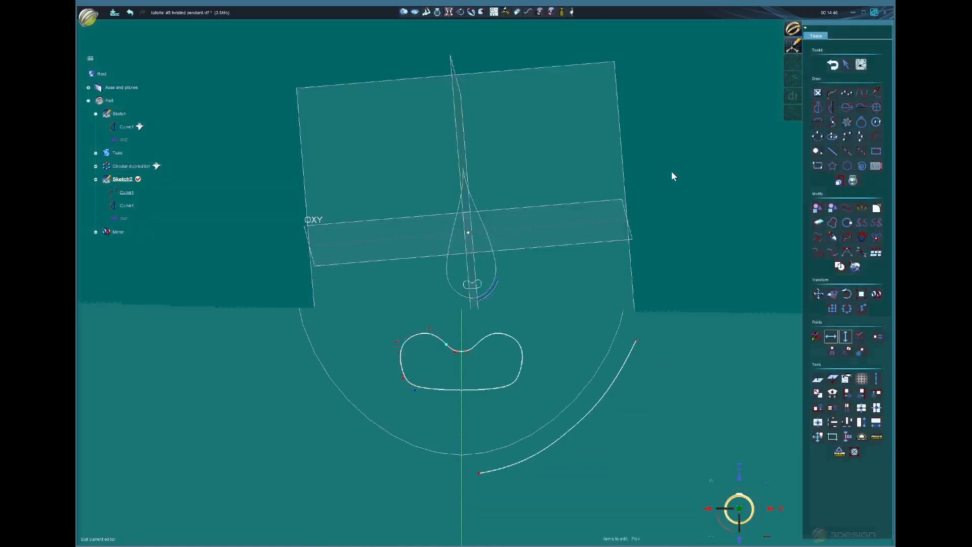
{"action": "middle_click_drag", "start_coordinate": [519, 261], "coordinate": [358, 240]}
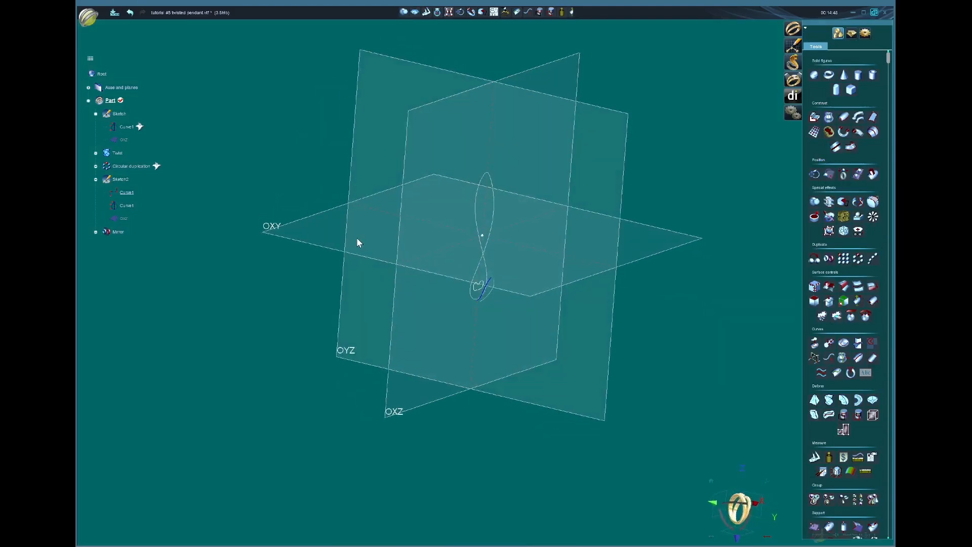
{"action": "scroll", "coordinate": [472, 287], "scroll_direction": "up", "scroll_amount": 5}
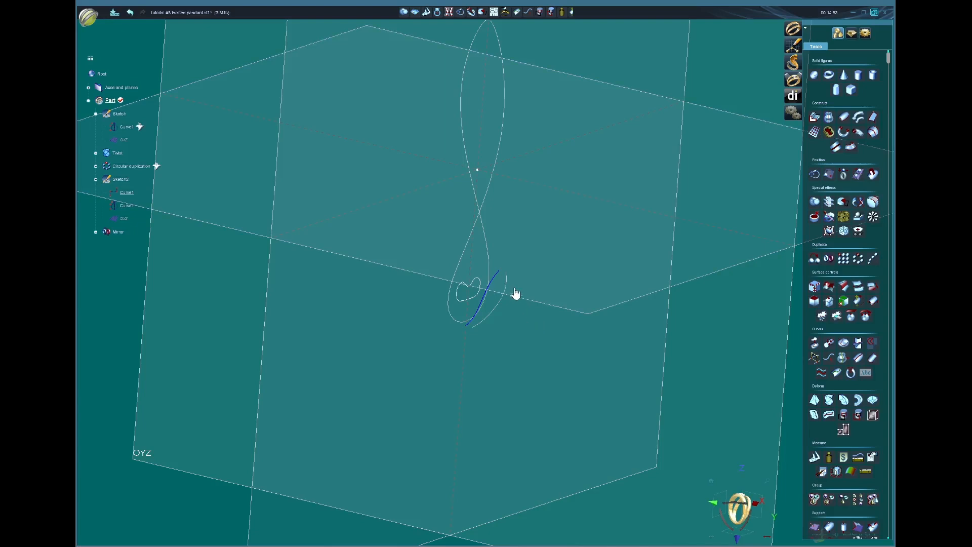
{"action": "left_click", "coordinate": [507, 283], "text": "ctrl"}
{"action": "middle_click_drag", "start_coordinate": [650, 245], "coordinate": [605, 236]}
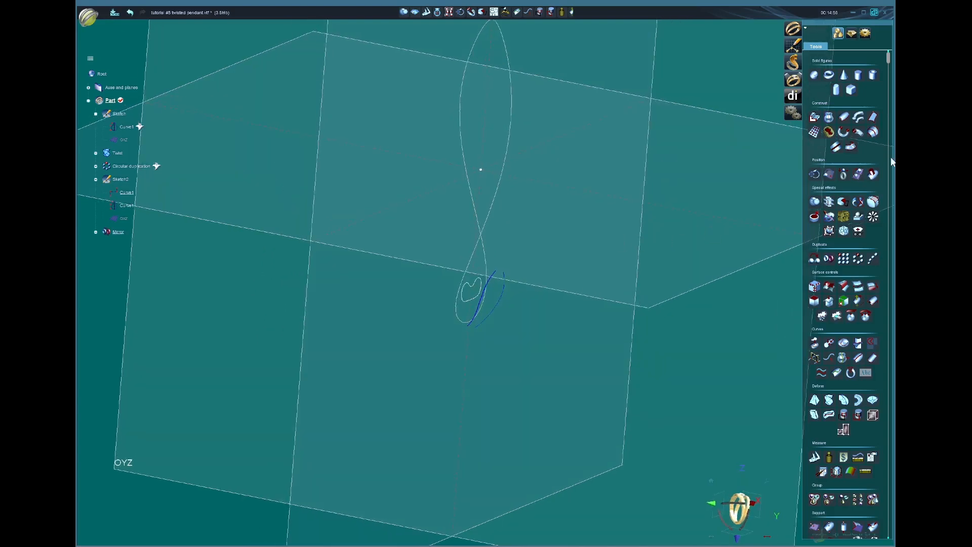
{"action": "left_click", "coordinate": [844, 119]}
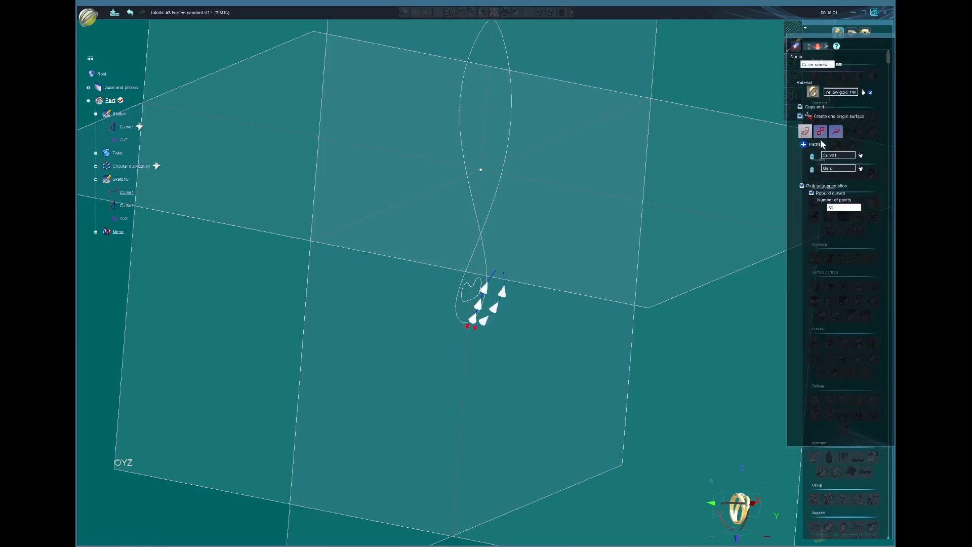
Step: Assign the closed kidney curve as the sweep section, enable Scale on height and create the petal-shaped solid
{"action": "left_click", "coordinate": [821, 131]}
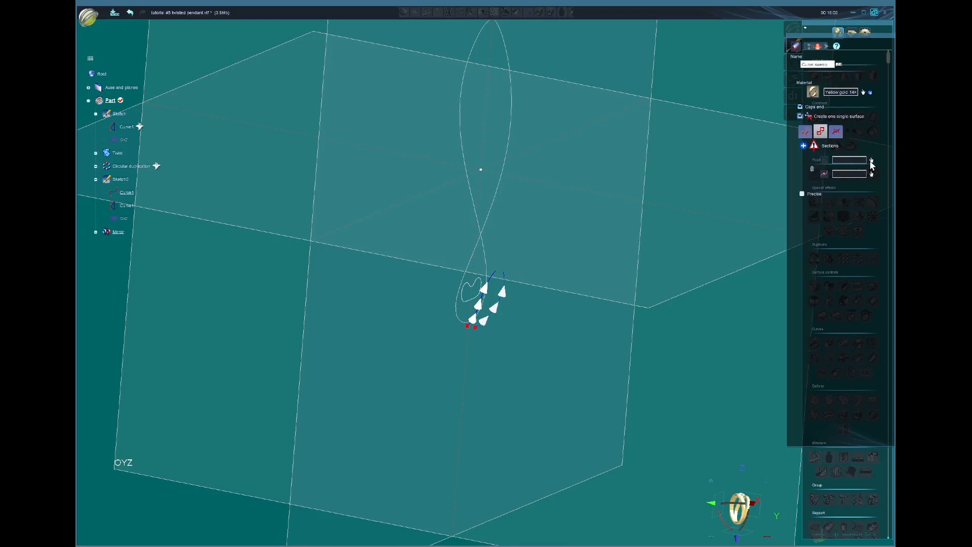
{"action": "left_click", "coordinate": [469, 289]}
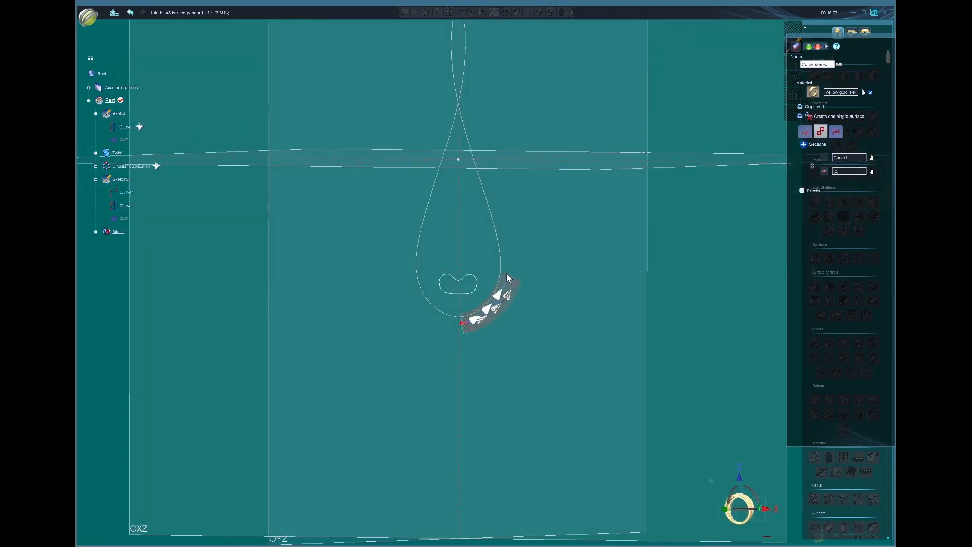
{"action": "mouse_move", "coordinate": [507, 274]}
{"action": "middle_mouse_down"}
{"action": "mouse_move", "coordinate": [572, 258]}
{"action": "mouse_move", "coordinate": [490, 265]}
{"action": "middle_mouse_up"}
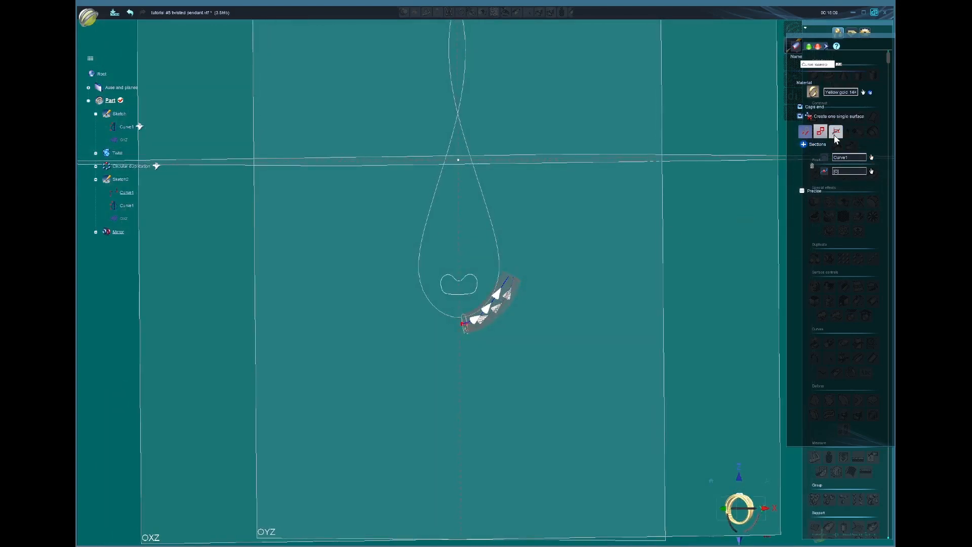
{"action": "left_click", "coordinate": [836, 134]}
{"action": "left_click", "coordinate": [803, 162]}
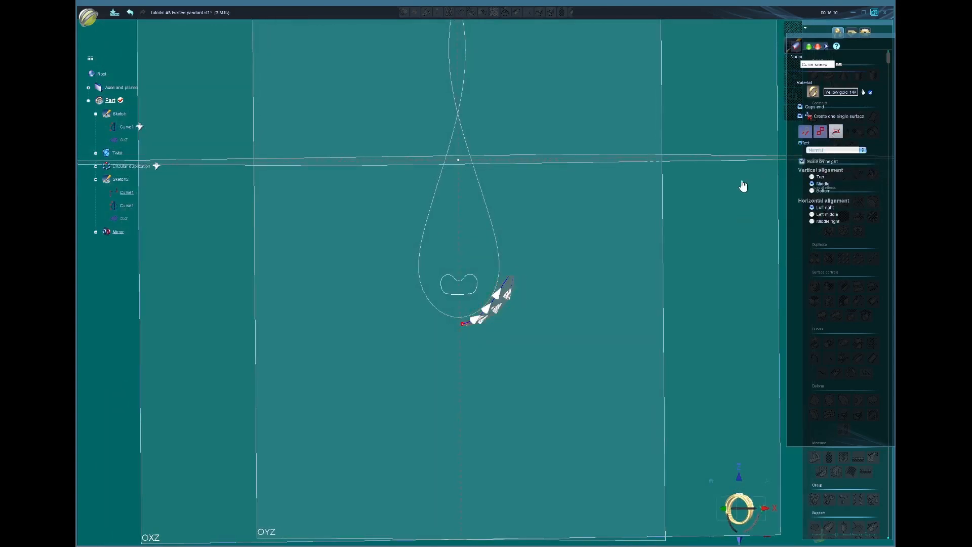
{"action": "middle_click_drag", "start_coordinate": [615, 282], "coordinate": [663, 265]}
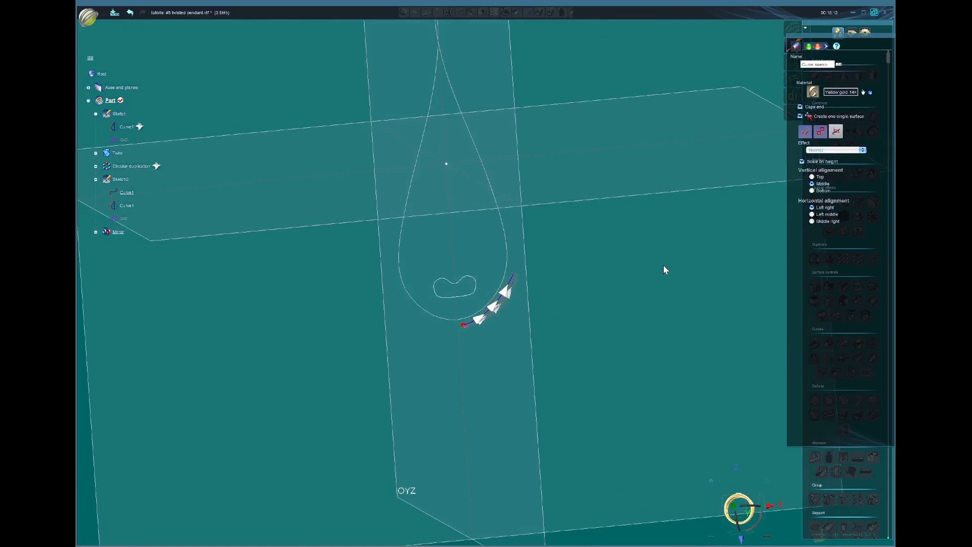
{"action": "left_click", "coordinate": [799, 52]}
Step: Apply a Multi bulge to the flat upper end face of the swept petal with a Z offset of about 0.19 mm
{"action": "middle_click_drag", "start_coordinate": [598, 310], "coordinate": [444, 313]}
{"action": "scroll", "coordinate": [490, 301], "scroll_direction": "up", "scroll_amount": 4}
{"action": "middle_click_drag", "start_coordinate": [530, 300], "coordinate": [508, 316]}
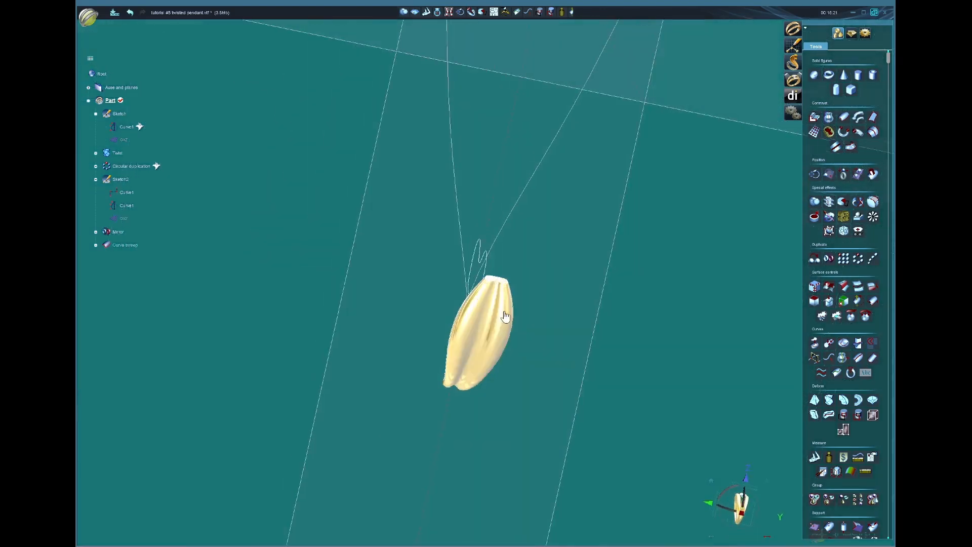
{"action": "middle_click_drag", "start_coordinate": [489, 369], "coordinate": [406, 302]}
{"action": "middle_click_drag", "start_coordinate": [474, 282], "coordinate": [500, 278]}
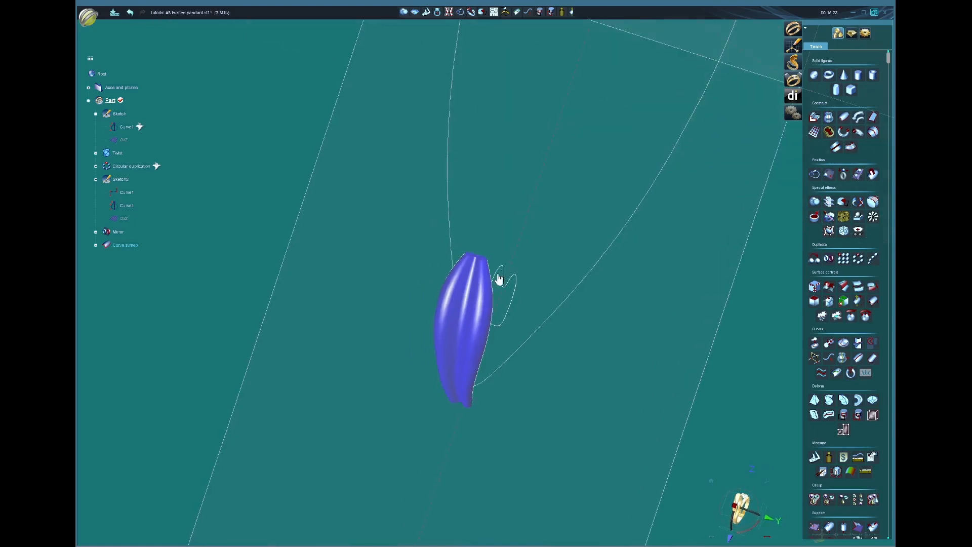
{"action": "left_click", "coordinate": [843, 132]}
{"action": "middle_click_drag", "start_coordinate": [493, 245], "coordinate": [451, 272]}
{"action": "scroll", "coordinate": [479, 338], "scroll_direction": "up", "scroll_amount": 3}
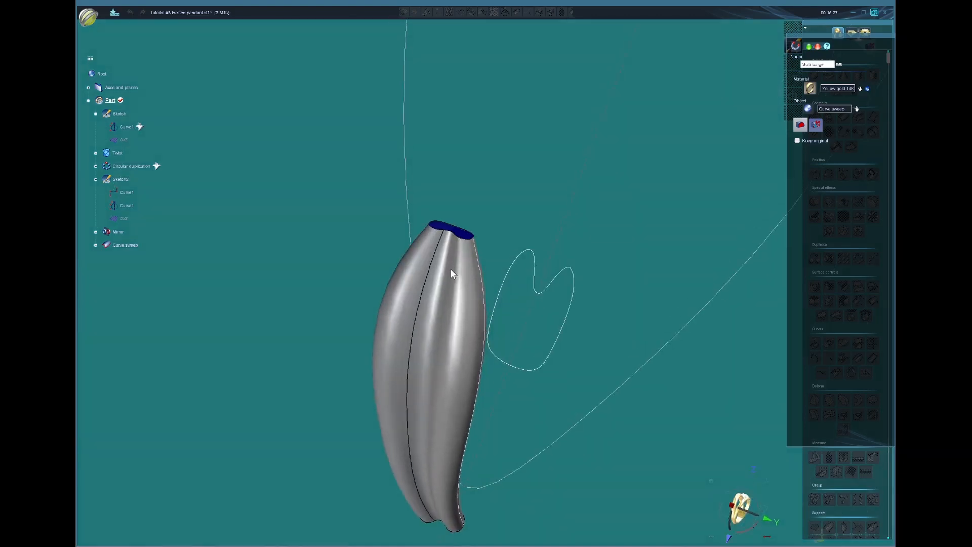
{"action": "left_click", "coordinate": [810, 128]}
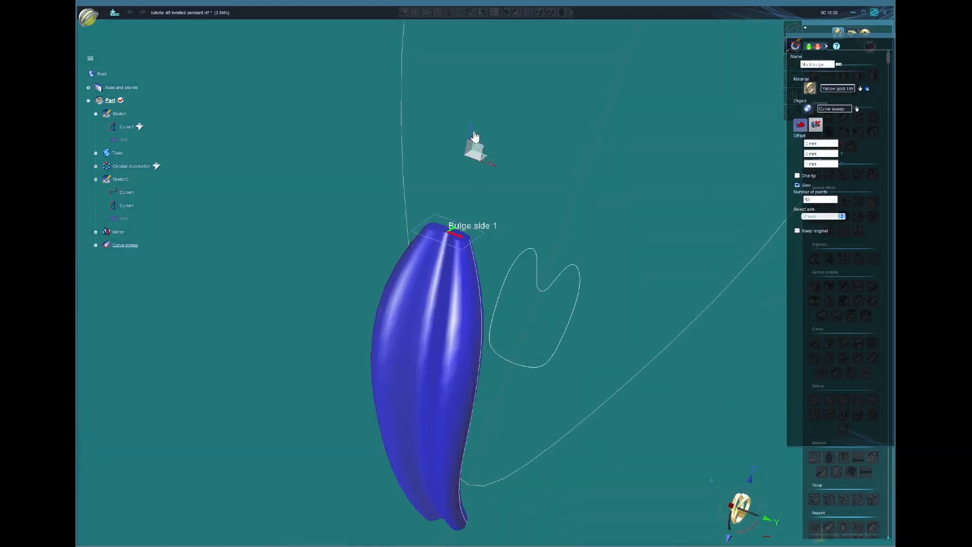
{"action": "left_click_drag", "start_coordinate": [475, 137], "coordinate": [461, 203]}
{"action": "middle_click_drag", "start_coordinate": [538, 256], "coordinate": [623, 204]}
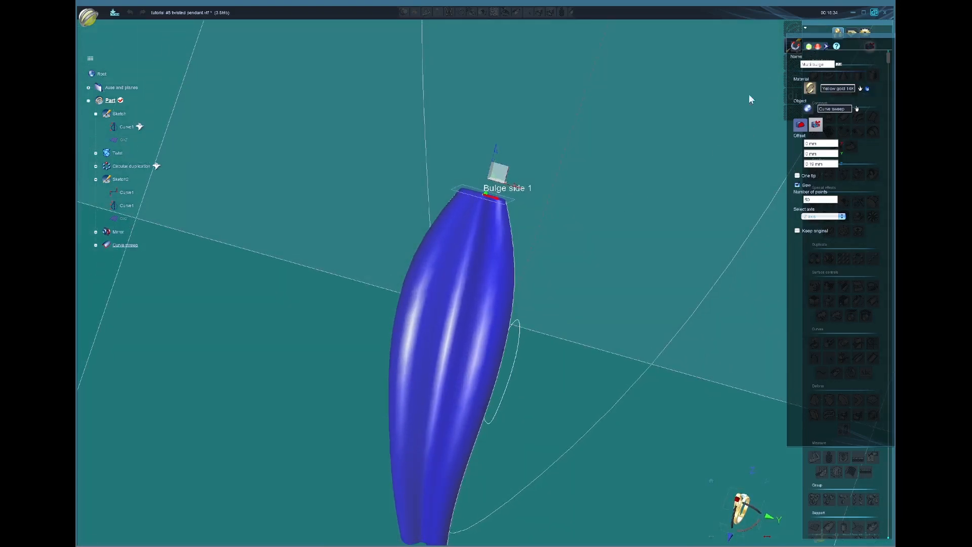
Step: Show the circular duplication again so the rope cage is displayed with the petal at its base
{"action": "scroll", "coordinate": [437, 321], "scroll_direction": "down", "scroll_amount": 5}
{"action": "middle_click_drag", "start_coordinate": [503, 338], "coordinate": [688, 348]}
{"action": "left_click", "coordinate": [127, 167]}
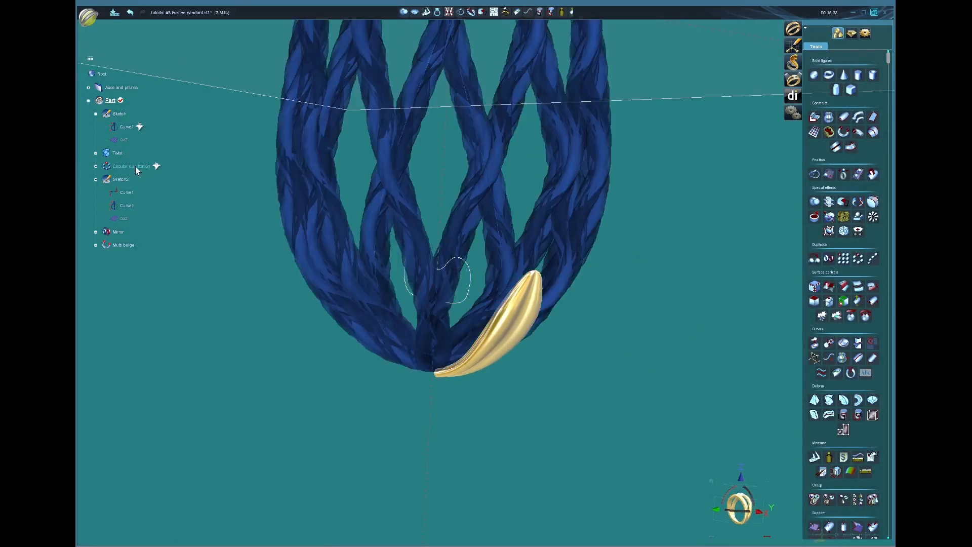
Step: Freeze the rope cage's circular duplication and inspect how the petal sits against the cage from the front
{"action": "right_click", "coordinate": [135, 166]}
{"action": "left_click", "coordinate": [158, 203]}
{"action": "scroll", "coordinate": [605, 421], "scroll_direction": "down", "scroll_amount": 3}
{"action": "left_click", "coordinate": [512, 325]}
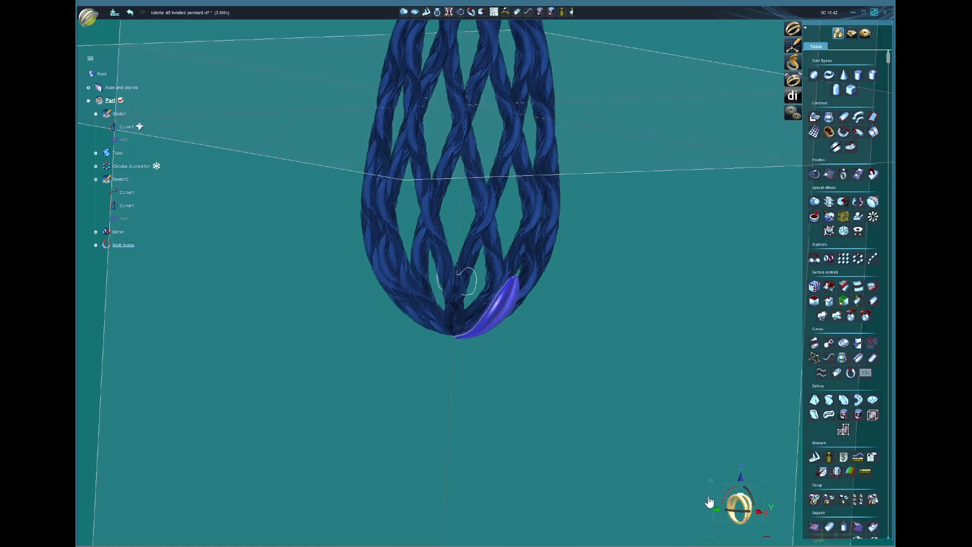
{"action": "left_click", "coordinate": [729, 511]}
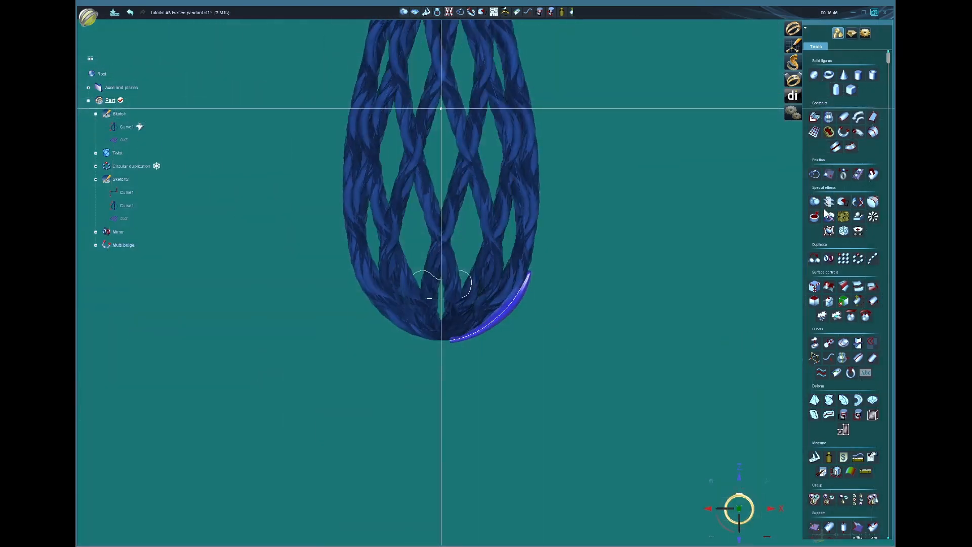
{"action": "middle_click_drag", "start_coordinate": [545, 356], "coordinate": [465, 246]}
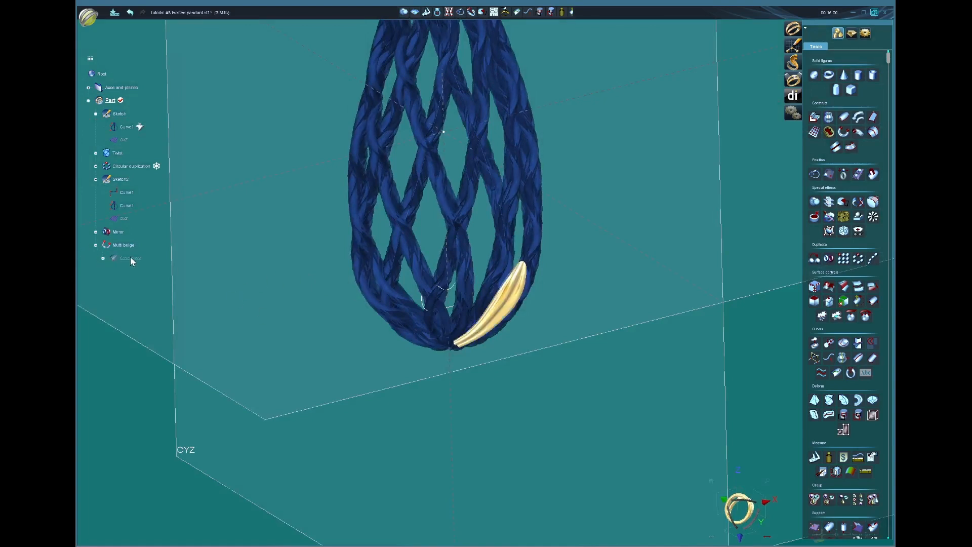
Step: Edit the Curve sweep inside the Multi bulge, disable Scale on height and rebuild the model to give the petal an even thickness
{"action": "double_click", "coordinate": [131, 258]}
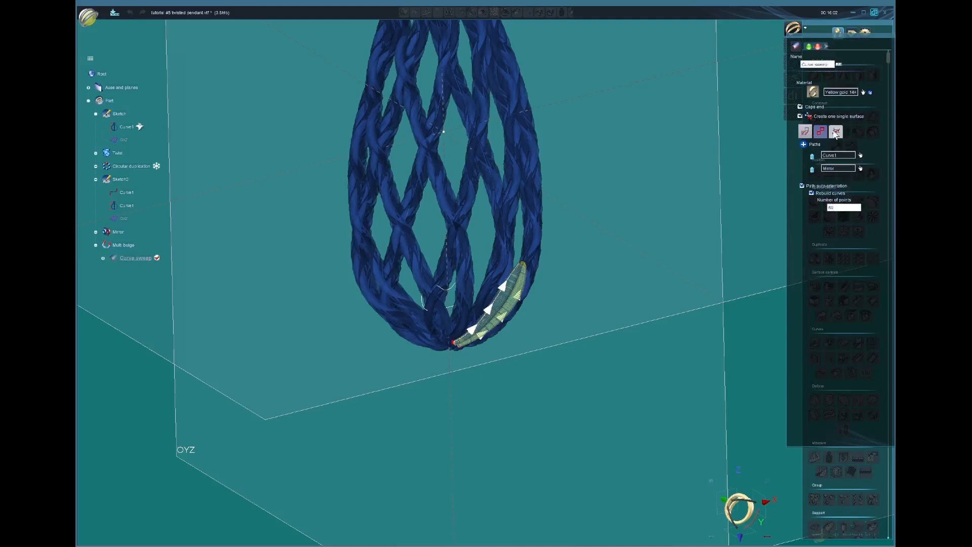
{"action": "left_click", "coordinate": [837, 134]}
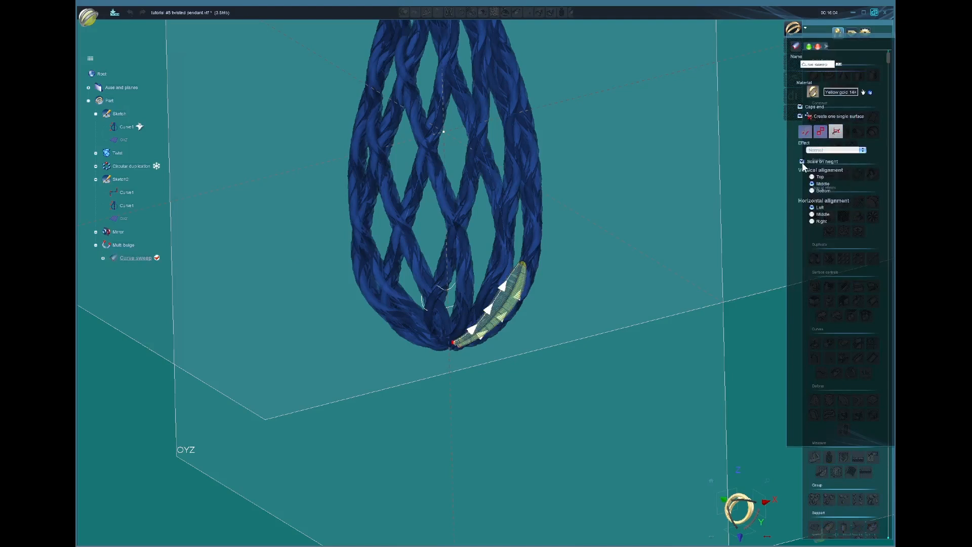
{"action": "left_click", "coordinate": [802, 162]}
{"action": "middle_click_drag", "start_coordinate": [678, 200], "coordinate": [755, 276]}
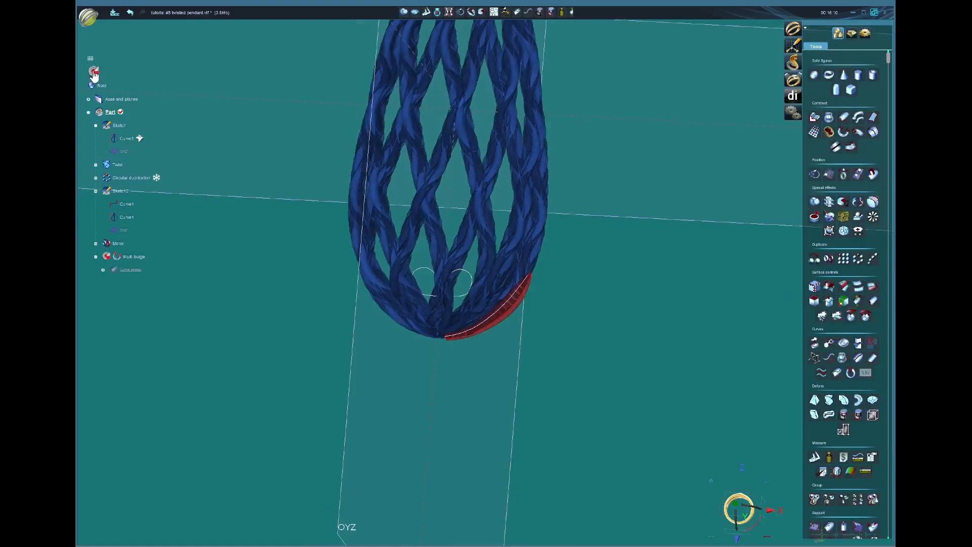
{"action": "middle_click_drag", "start_coordinate": [587, 258], "coordinate": [466, 272]}
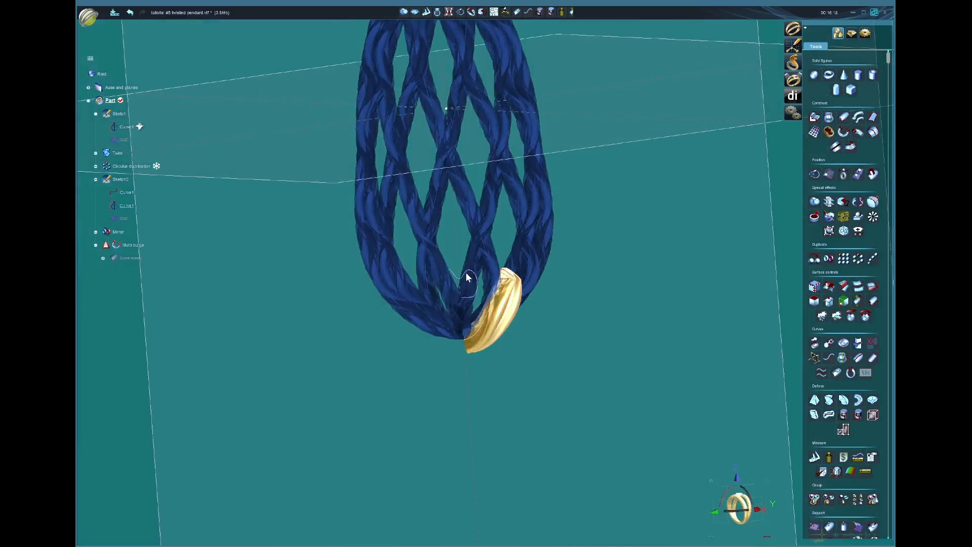
Step: Edit the sketch of the closed kidney section curve and scale the curve proportionally to about 0.75
{"action": "double_click", "coordinate": [466, 273]}
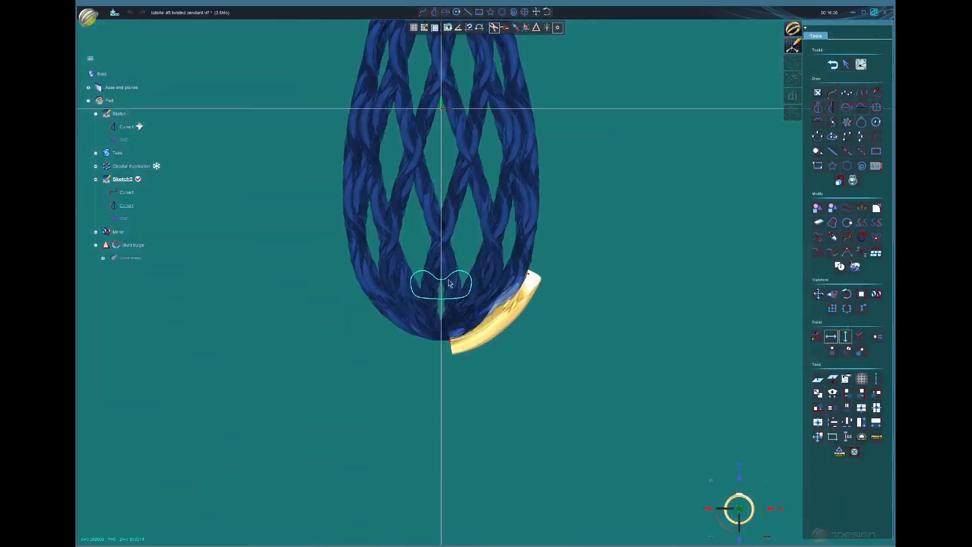
{"action": "left_click", "coordinate": [450, 284]}
{"action": "left_click", "coordinate": [862, 294]}
{"action": "left_click_drag", "start_coordinate": [488, 265], "coordinate": [480, 263]}
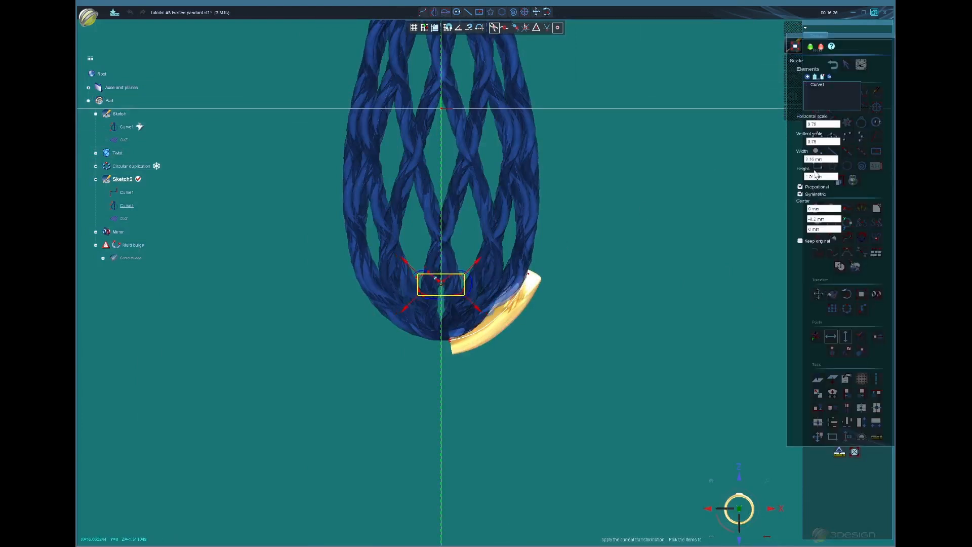
Step: Turn off Proportional, reduce the kidney curve's vertical scale to about 0.65, apply it, rebuild the petal and exit the sketch
{"action": "left_click", "coordinate": [801, 187]}
{"action": "left_click_drag", "start_coordinate": [444, 264], "coordinate": [443, 267]}
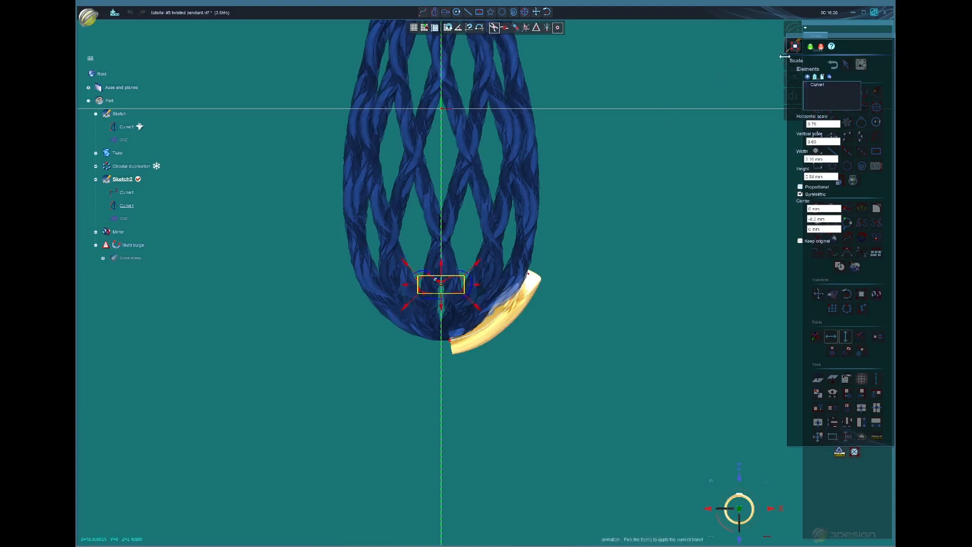
{"action": "left_click", "coordinate": [811, 46]}
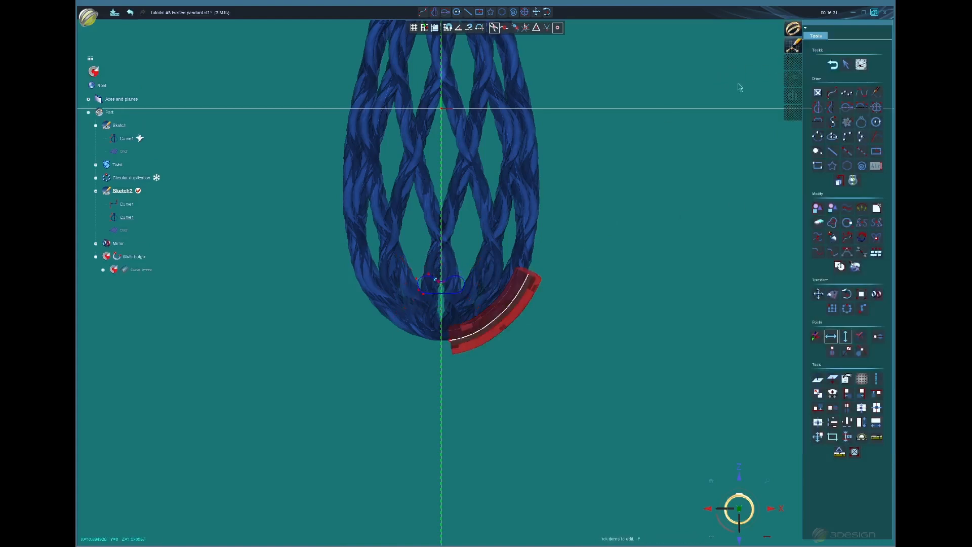
{"action": "left_click", "coordinate": [94, 72]}
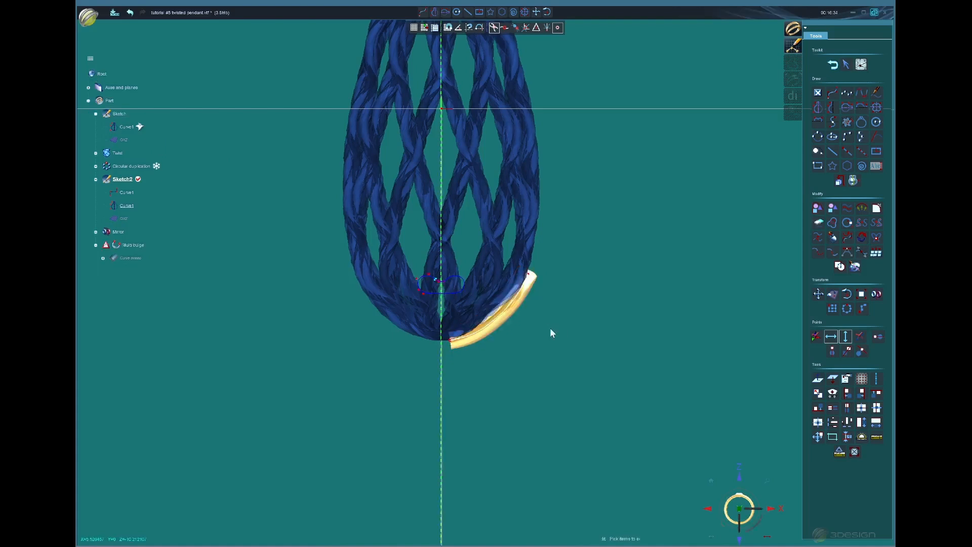
{"action": "middle_click_drag", "start_coordinate": [551, 329], "coordinate": [583, 269]}
{"action": "middle_click_drag", "start_coordinate": [522, 312], "coordinate": [477, 298]}
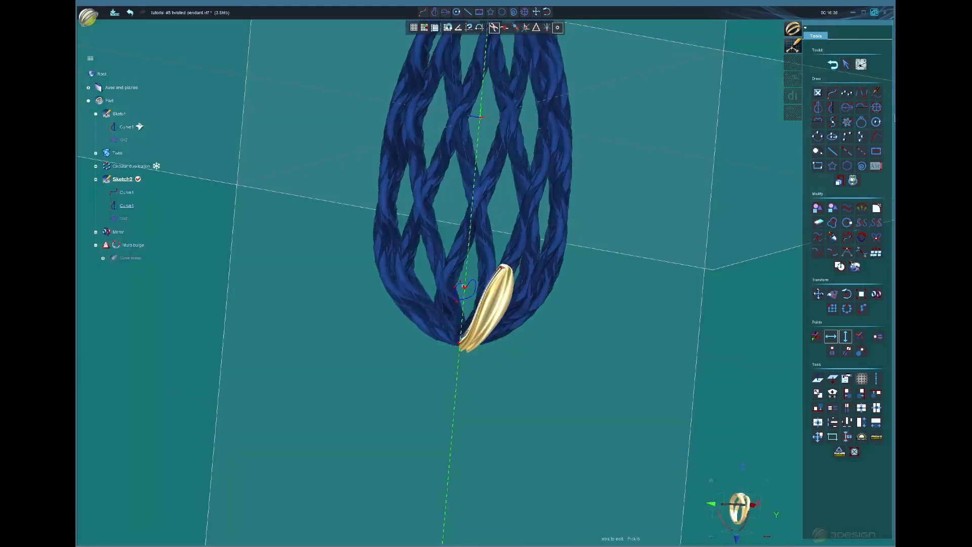
{"action": "left_click", "coordinate": [832, 65]}
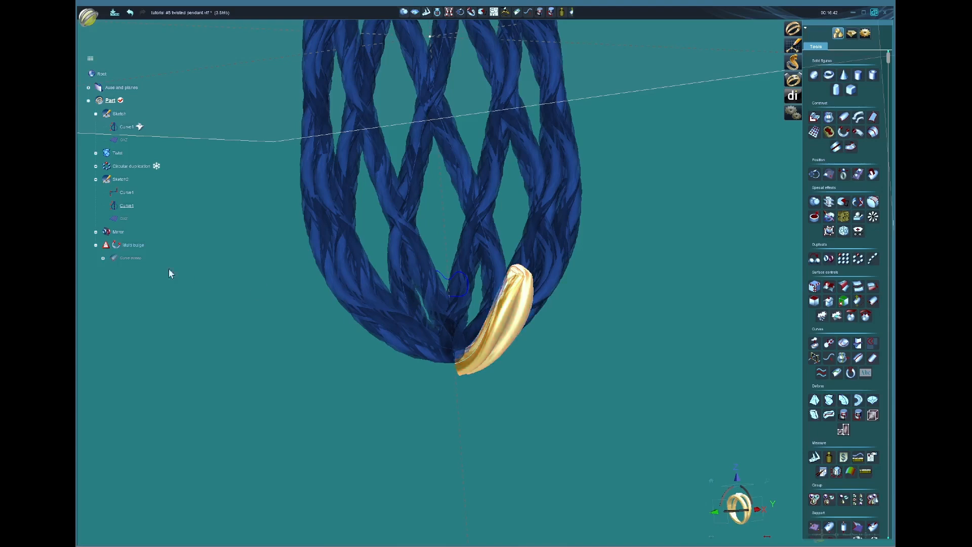
Step: Reopen the petal's Multi bulge and raise its Z offset to about 0.27 mm for a more rounded upper tip
{"action": "double_click", "coordinate": [140, 245]}
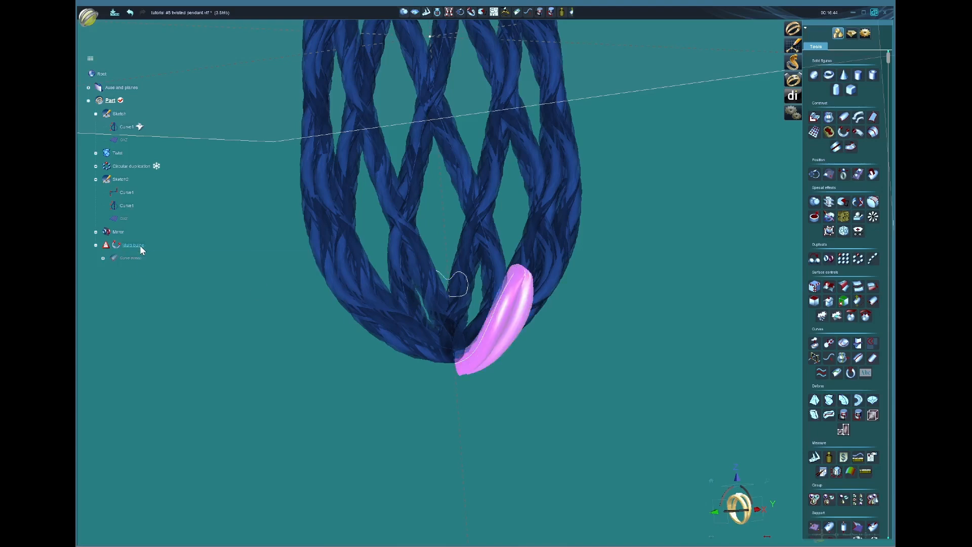
{"action": "scroll", "coordinate": [501, 258], "scroll_direction": "up", "scroll_amount": 5}
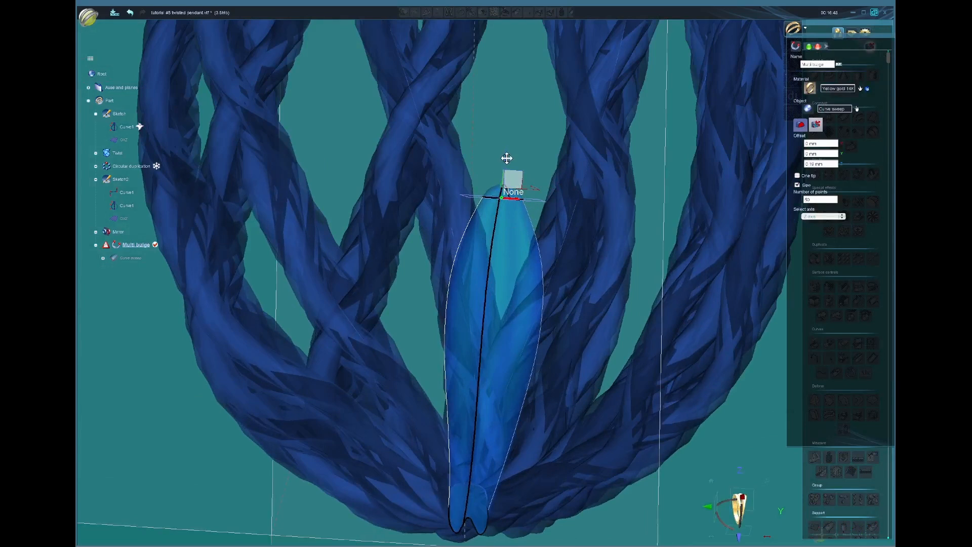
{"action": "left_click", "coordinate": [808, 47]}
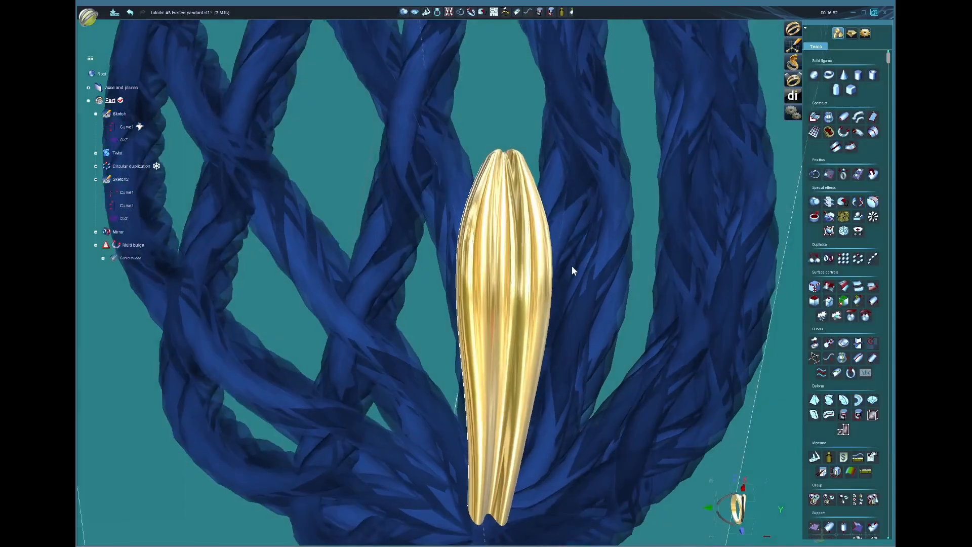
{"action": "scroll", "coordinate": [560, 304], "scroll_direction": "down", "scroll_amount": 4}
{"action": "left_click", "coordinate": [531, 318]}
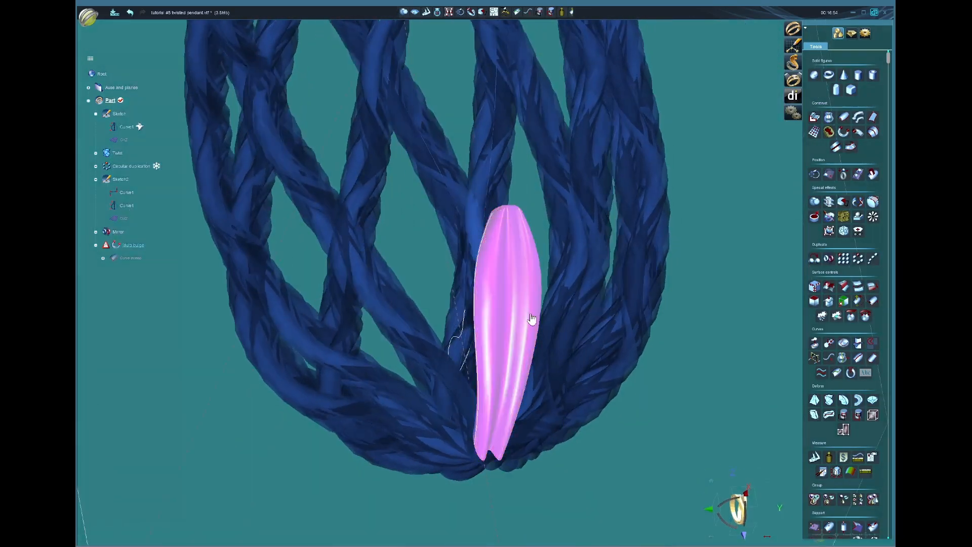
{"action": "double_click", "coordinate": [532, 318]}
{"action": "middle_click_drag", "start_coordinate": [517, 195], "coordinate": [536, 183]}
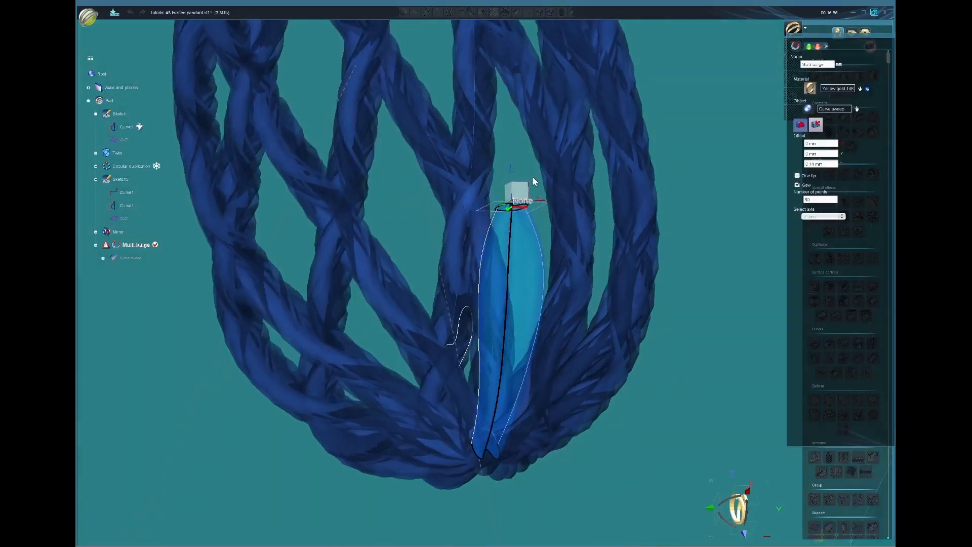
{"action": "left_click_drag", "start_coordinate": [513, 172], "coordinate": [513, 164]}
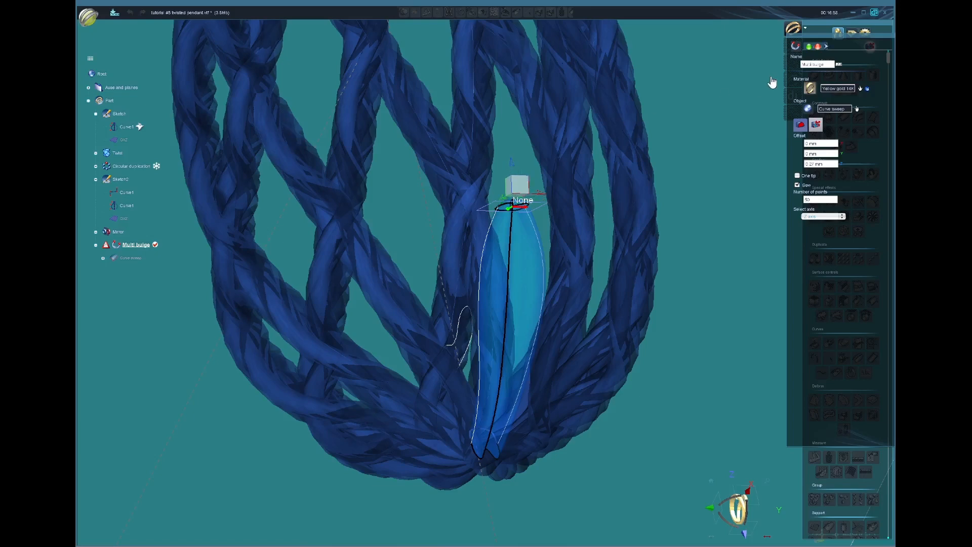
{"action": "left_click", "coordinate": [809, 47]}
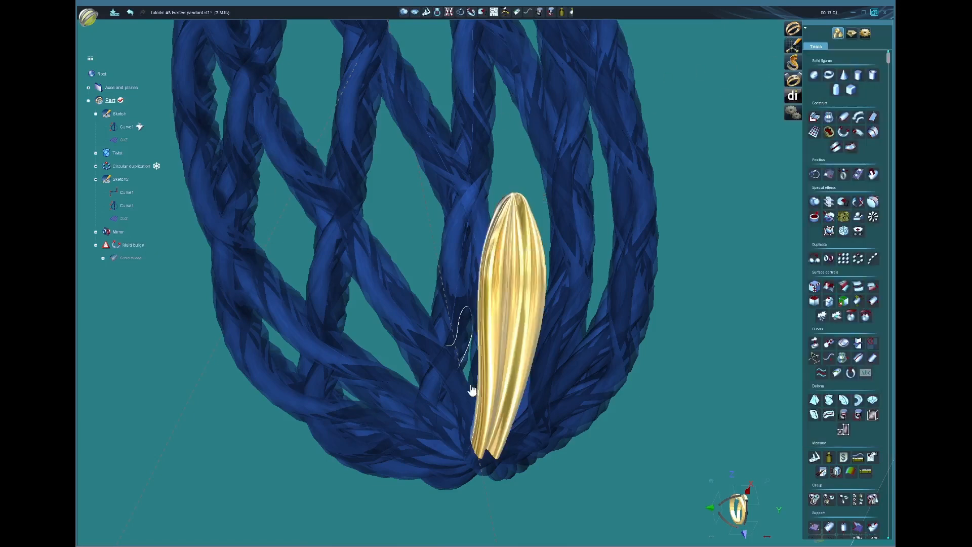
Step: Edit the bowed path curve in side view, nudge its upper end point slightly toward the central axis and rebuild the petal
{"action": "middle_click_drag", "start_coordinate": [577, 420], "coordinate": [485, 341]}
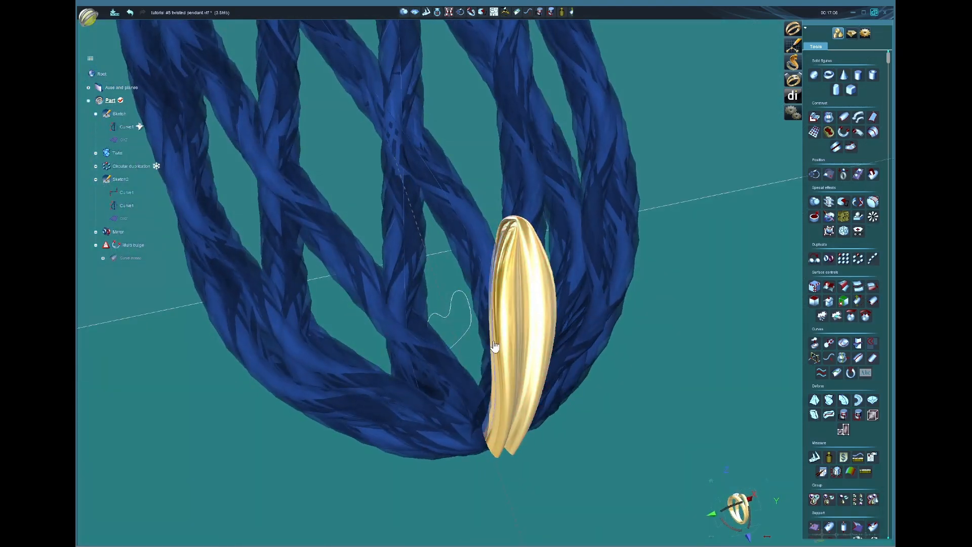
{"action": "double_click", "coordinate": [495, 346]}
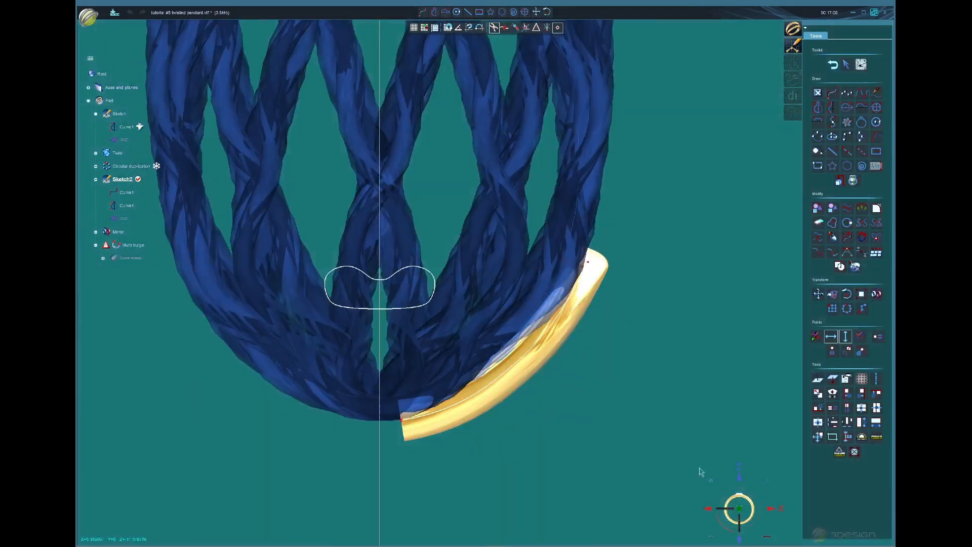
{"action": "left_click", "coordinate": [771, 509]}
{"action": "scroll", "coordinate": [460, 260], "scroll_direction": "up", "scroll_amount": 2}
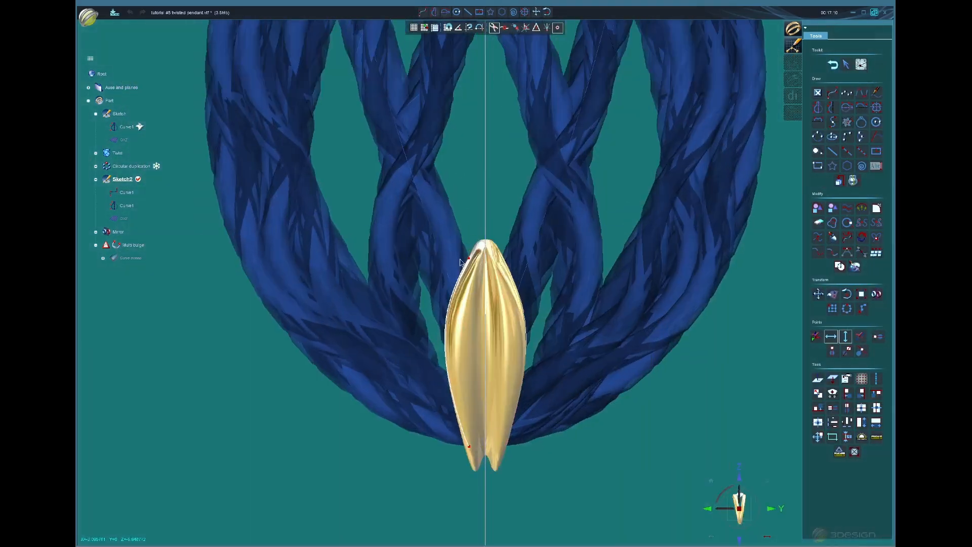
{"action": "left_click", "coordinate": [467, 266]}
{"action": "left_click", "coordinate": [817, 336]}
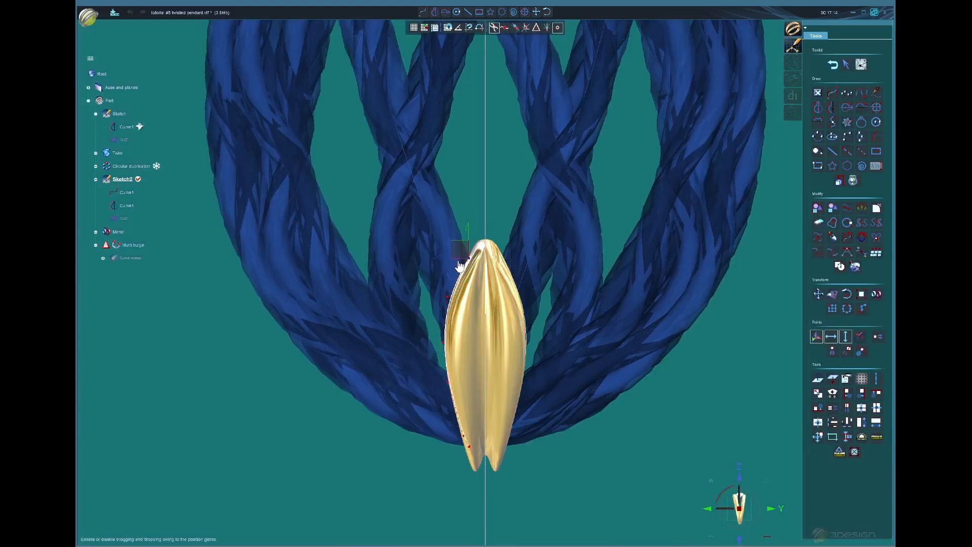
{"action": "left_click_drag", "start_coordinate": [442, 258], "coordinate": [445, 258]}
{"action": "left_click", "coordinate": [94, 72]}
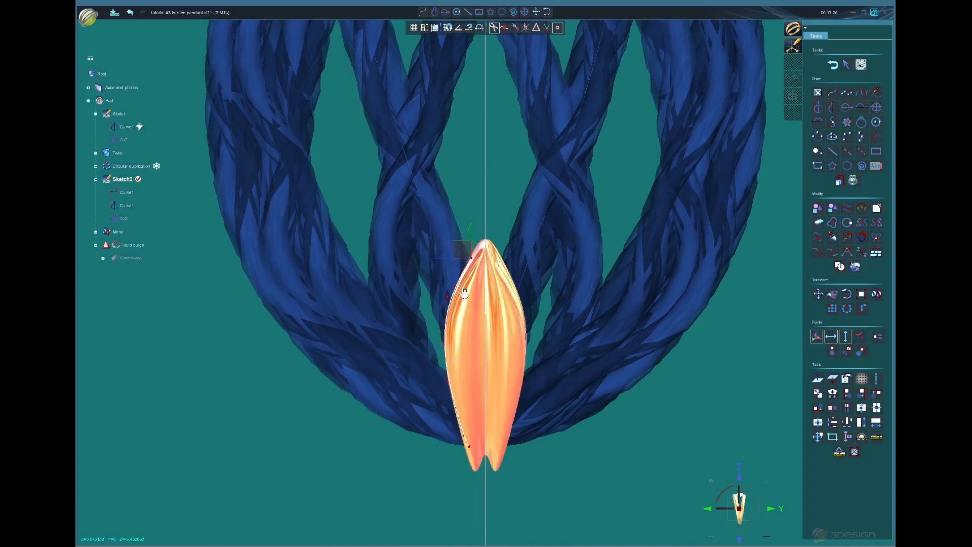
Step: Move the path curve's upper end point slightly outward to broaden the petal tip, rebuild the model and exit the sketch
{"action": "scroll", "coordinate": [465, 271], "scroll_direction": "up", "scroll_amount": 3}
{"action": "left_click_drag", "start_coordinate": [429, 249], "coordinate": [421, 254]}
{"action": "left_click", "coordinate": [93, 72]}
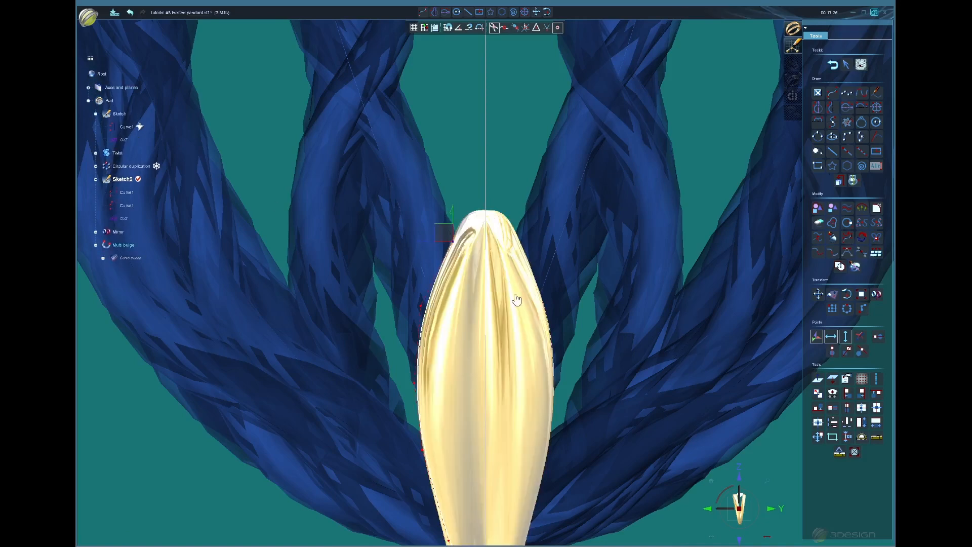
{"action": "scroll", "coordinate": [521, 304], "scroll_direction": "down", "scroll_amount": 2}
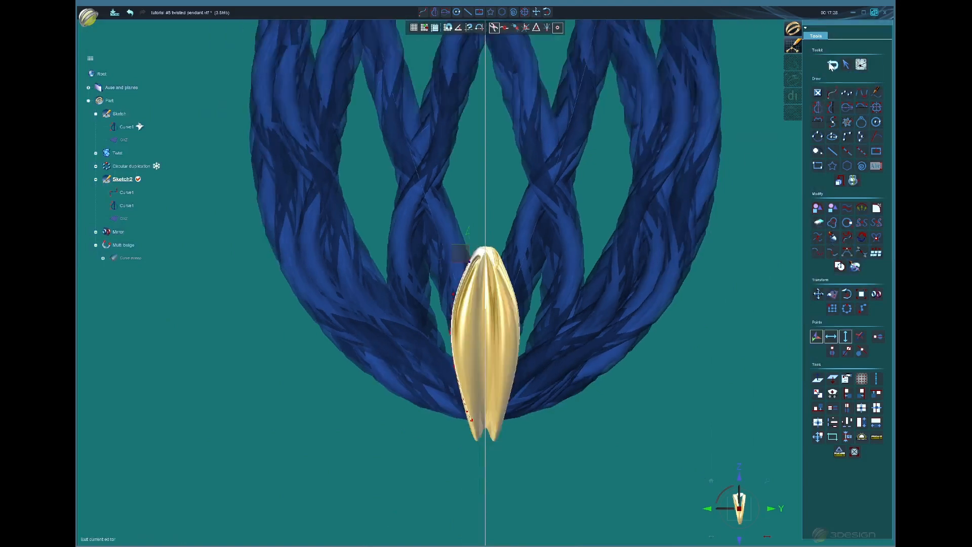
{"action": "left_click", "coordinate": [831, 66]}
Step: Create a circular duplication of the bulged petal around the OZ axis with 10 copies over 360°
{"action": "scroll", "coordinate": [532, 307], "scroll_direction": "down", "scroll_amount": 1}
{"action": "mouse_move", "coordinate": [531, 307]}
{"action": "middle_mouse_down"}
{"action": "mouse_move", "coordinate": [741, 349]}
{"action": "mouse_move", "coordinate": [640, 319]}
{"action": "middle_mouse_up"}
{"action": "left_click", "coordinate": [528, 332]}
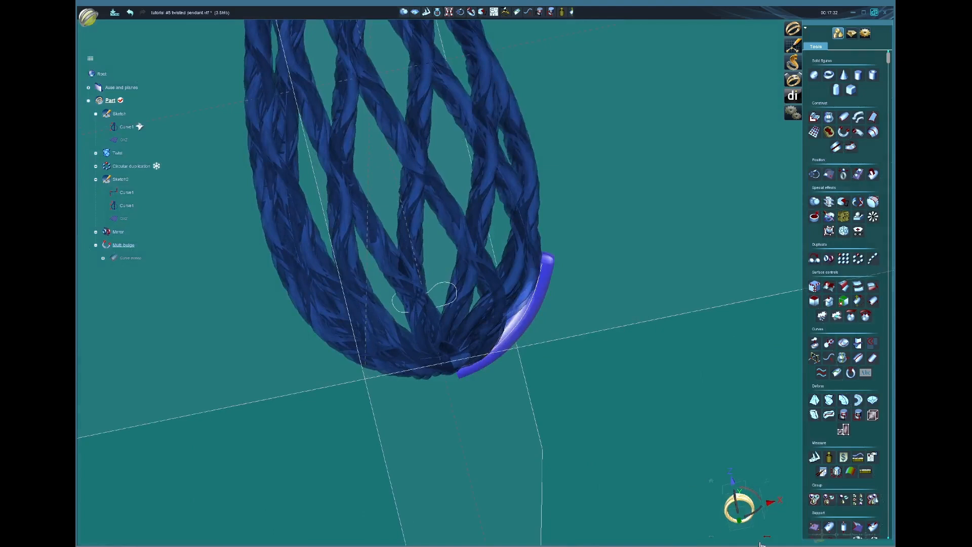
{"action": "middle_click_drag", "start_coordinate": [516, 355], "coordinate": [486, 314]}
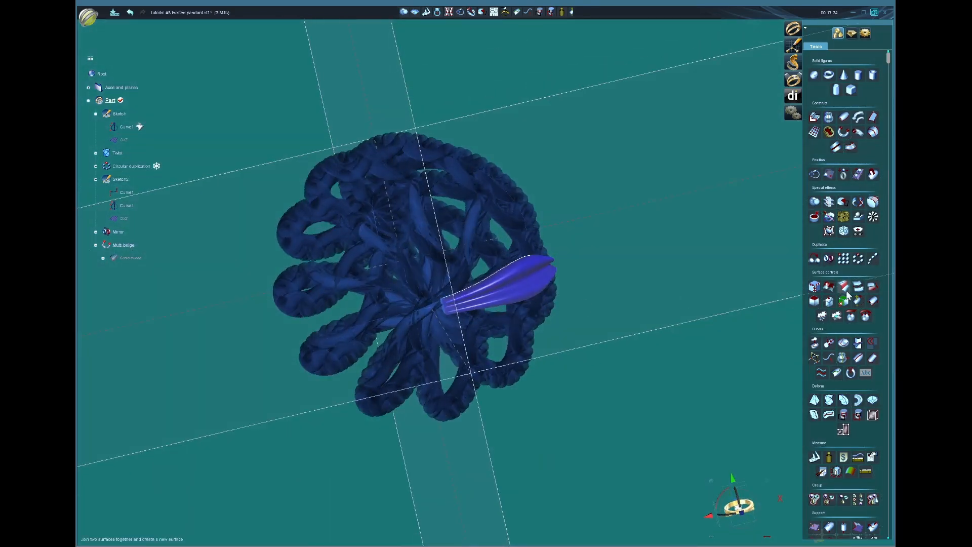
{"action": "left_click", "coordinate": [858, 259]}
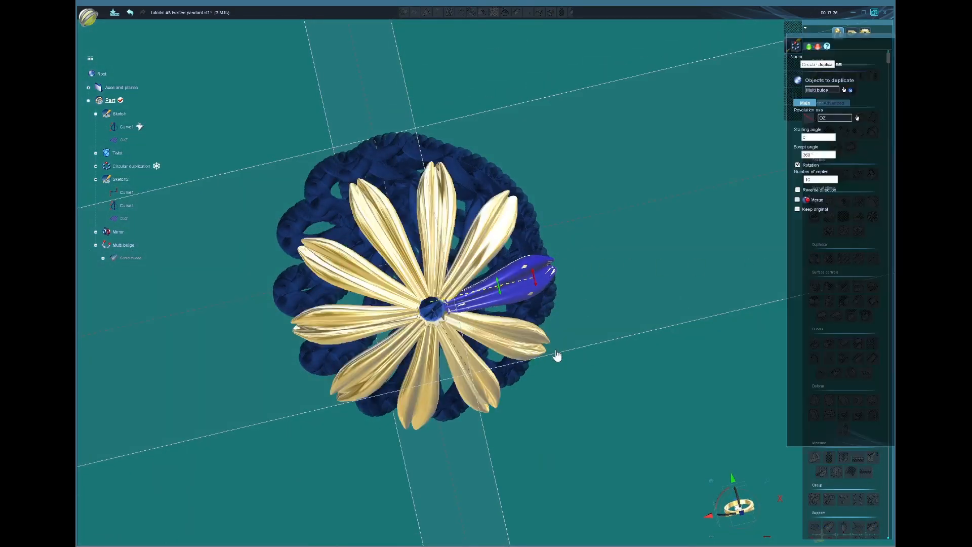
{"action": "middle_click_drag", "start_coordinate": [557, 356], "coordinate": [531, 353]}
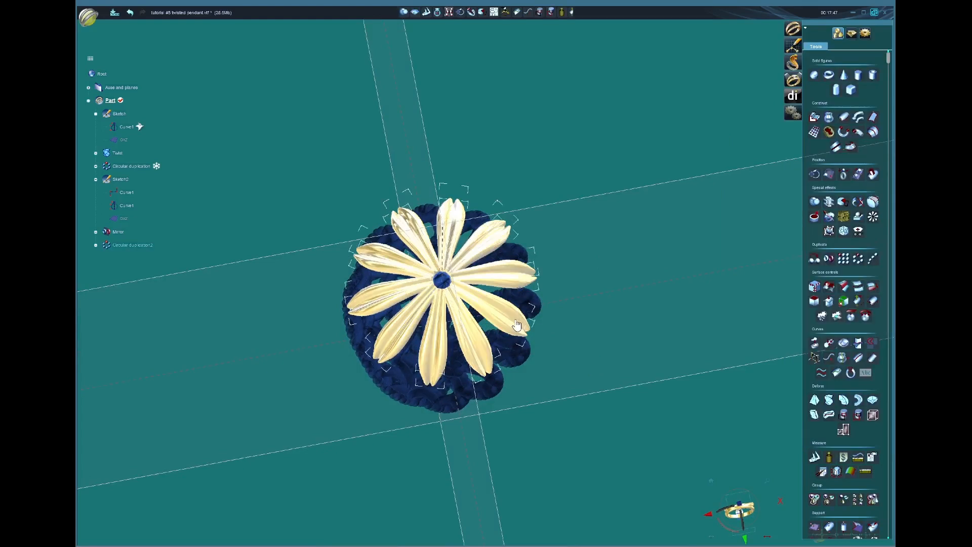
Step: Rotate a copy of the circular petal ring about 18° in its plane, keeping the original so the petals fill the gaps
{"action": "left_click", "coordinate": [517, 324]}
{"action": "middle_click_drag", "start_coordinate": [663, 393], "coordinate": [630, 247]}
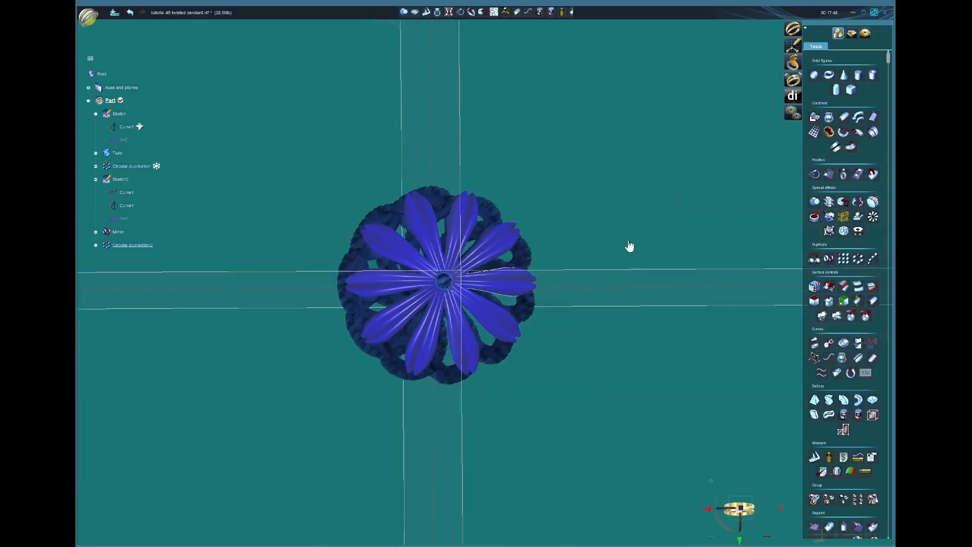
{"action": "left_click", "coordinate": [741, 508]}
{"action": "left_click", "coordinate": [815, 175]}
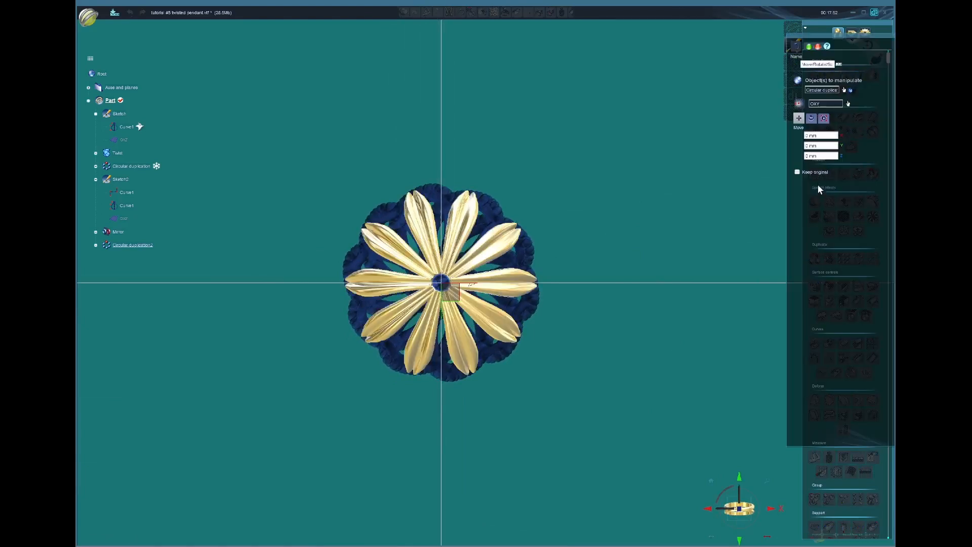
{"action": "left_click", "coordinate": [812, 118]}
{"action": "left_click_drag", "start_coordinate": [480, 244], "coordinate": [490, 254]}
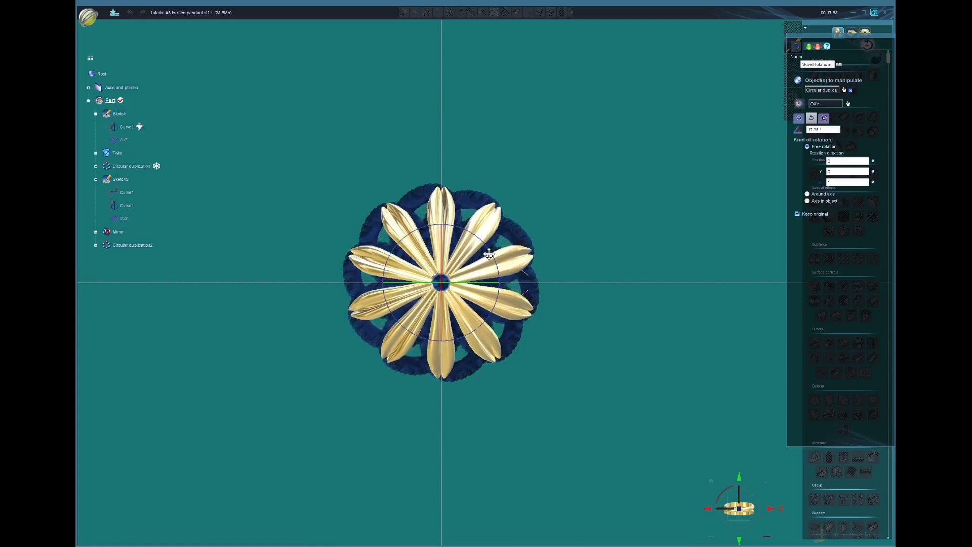
{"action": "left_click", "coordinate": [809, 47]}
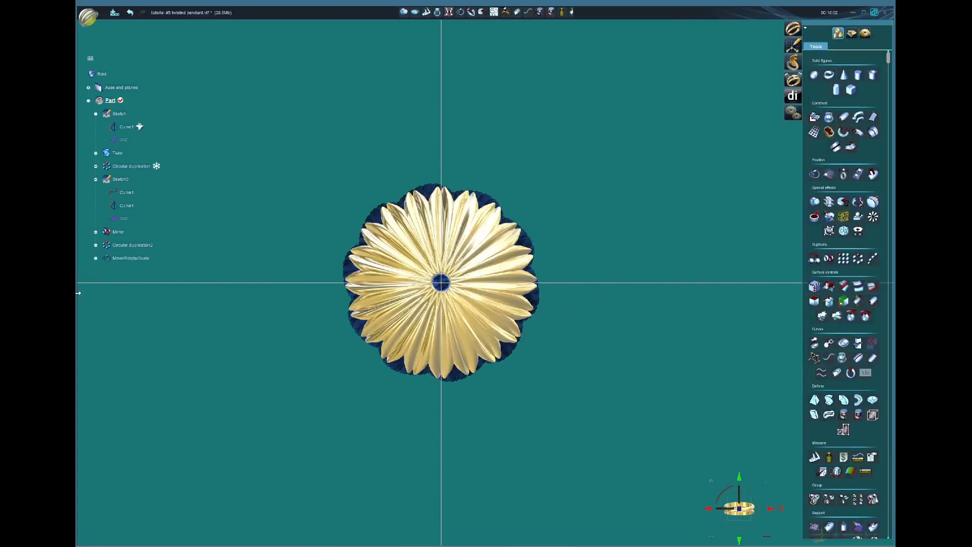
Step: Reopen the rotated petal ring's transformation and scale the copy down slightly, keeping its proportions
{"action": "double_click", "coordinate": [126, 257]}
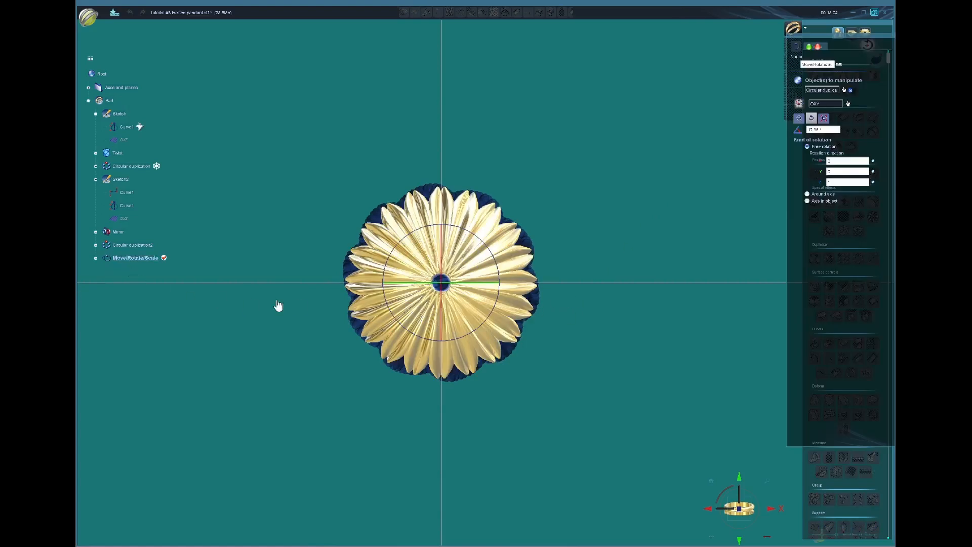
{"action": "left_click", "coordinate": [823, 119]}
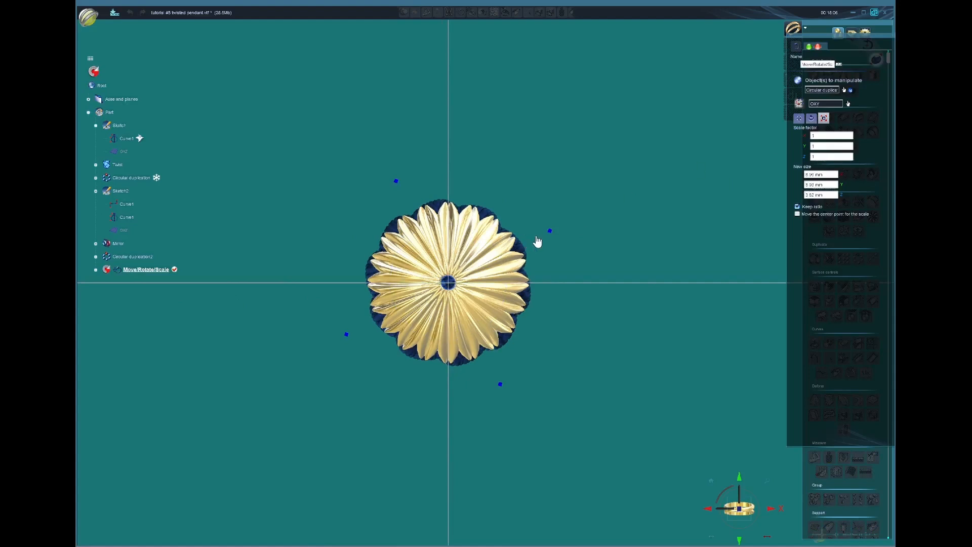
{"action": "left_click_drag", "start_coordinate": [551, 237], "coordinate": [537, 249]}
{"action": "middle_click_drag", "start_coordinate": [516, 281], "coordinate": [456, 463]}
{"action": "middle_click_drag", "start_coordinate": [413, 215], "coordinate": [567, 345]}
Step: Move the scaled petal ring about -0.2 mm along Z, validate the transformation and inspect the layered petals
{"action": "left_click", "coordinate": [799, 118]}
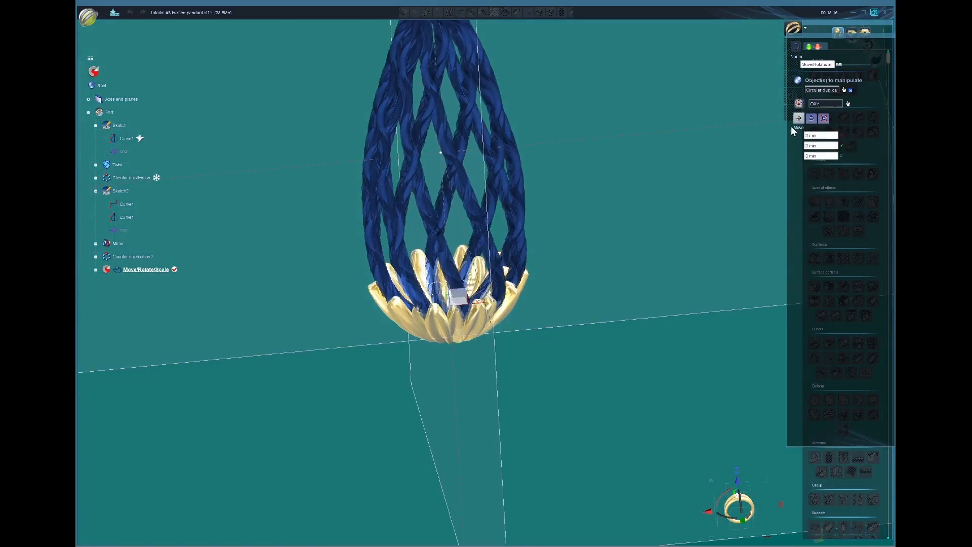
{"action": "left_click_drag", "start_coordinate": [445, 285], "coordinate": [448, 282]}
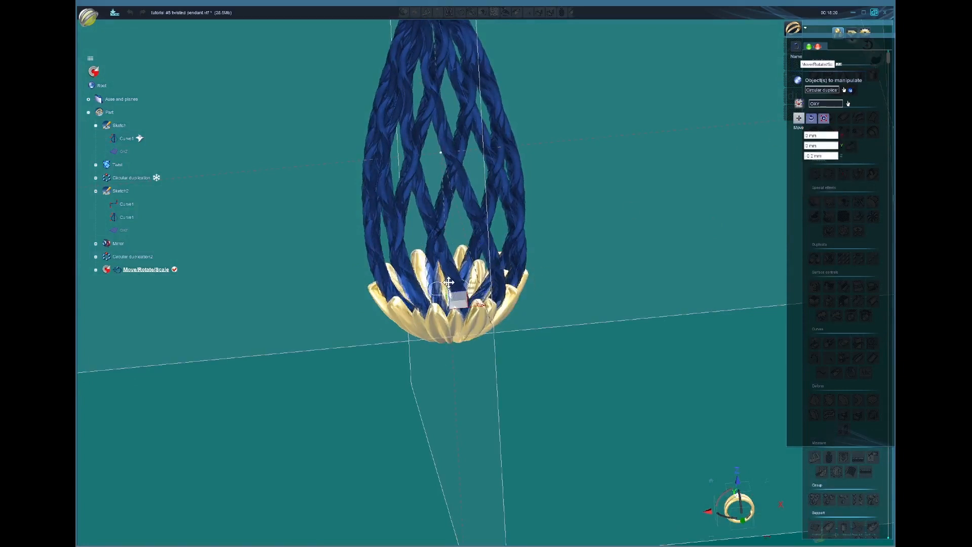
{"action": "middle_click_drag", "start_coordinate": [433, 276], "coordinate": [703, 130]}
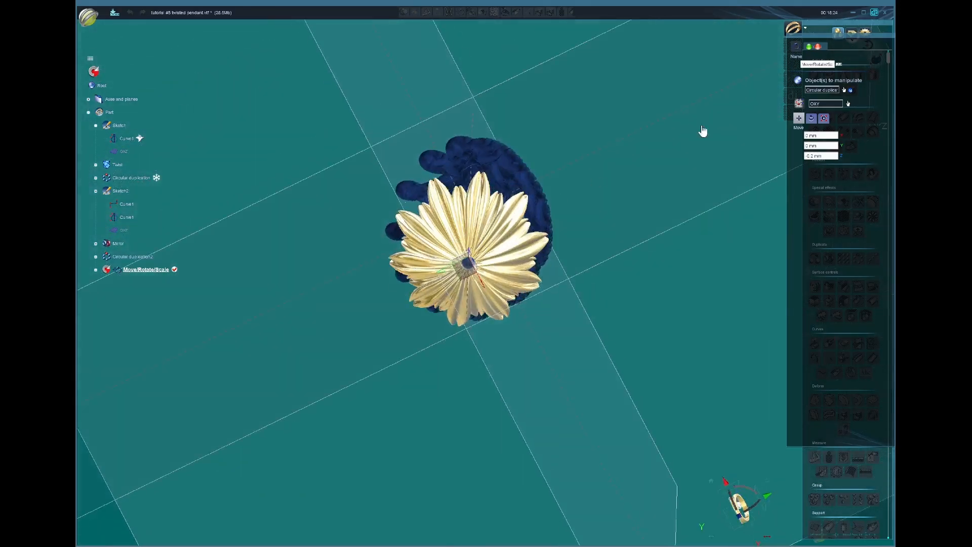
{"action": "left_click", "coordinate": [806, 46]}
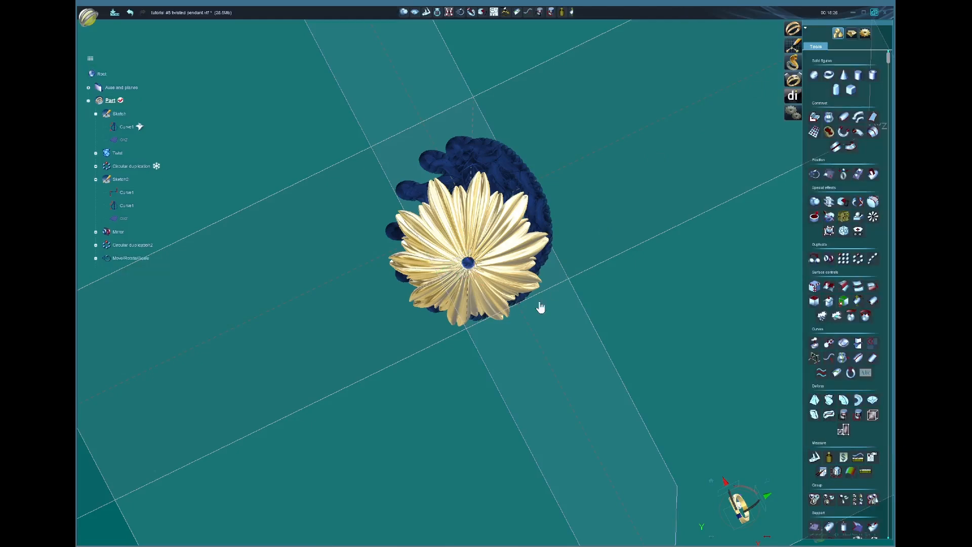
{"action": "middle_click_drag", "start_coordinate": [541, 306], "coordinate": [485, 346]}
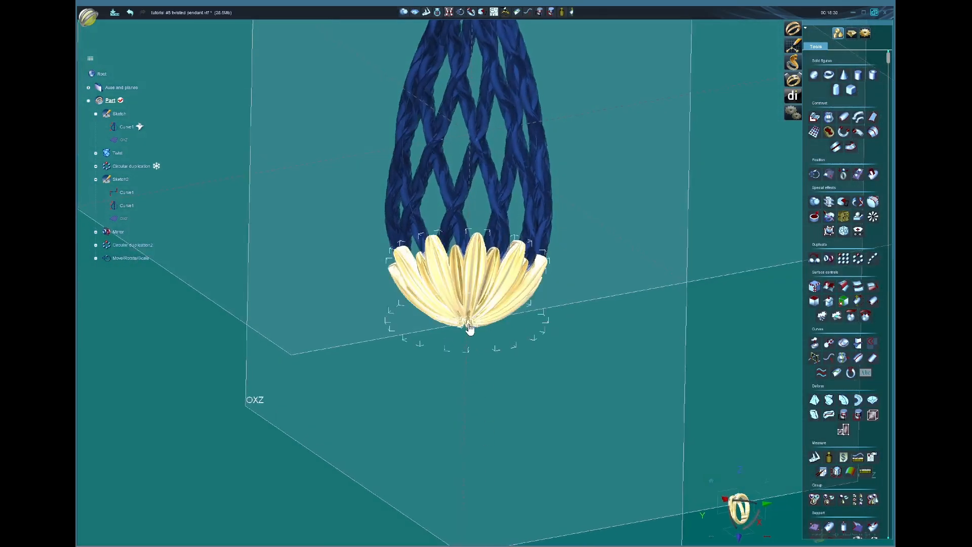
{"action": "middle_click_drag", "start_coordinate": [512, 384], "coordinate": [749, 211]}
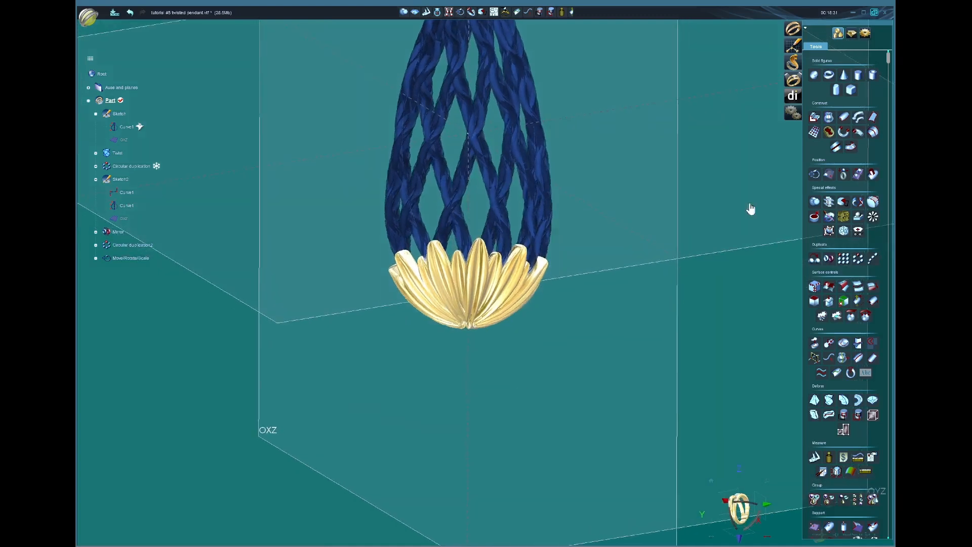
Step: Start a round stone centred below the petal base on the OXY plane and set its diameter to about 2.08 mm
{"action": "left_click", "coordinate": [853, 36]}
{"action": "middle_click_drag", "start_coordinate": [666, 286], "coordinate": [679, 238]}
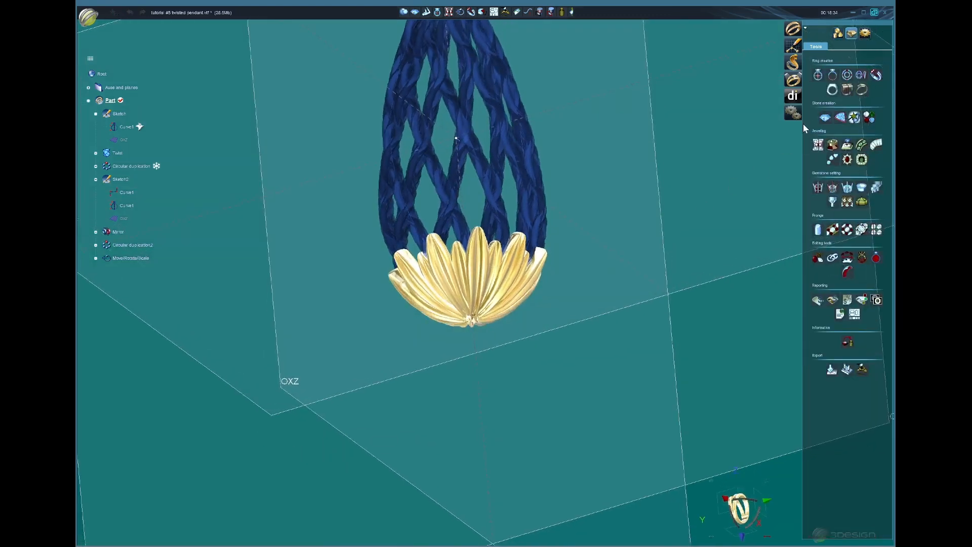
{"action": "left_click", "coordinate": [825, 119]}
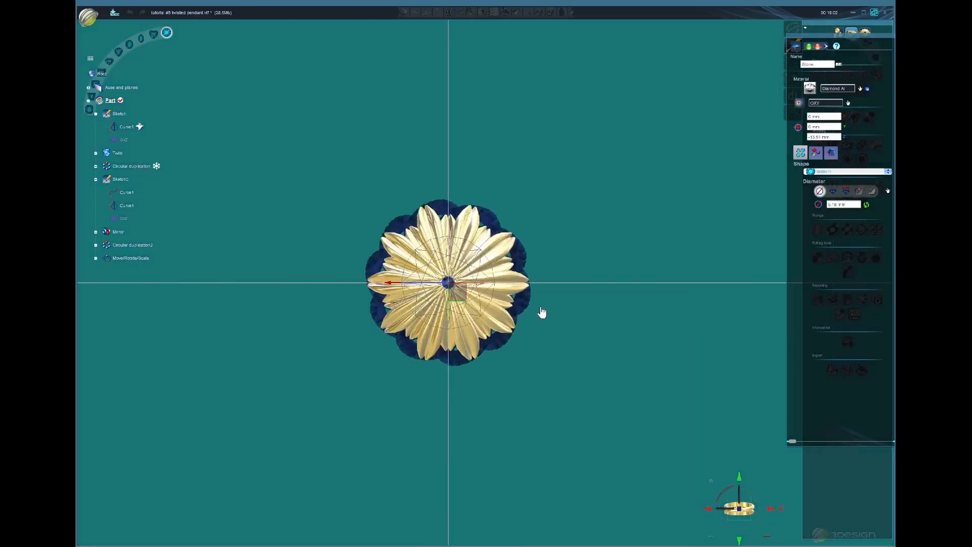
{"action": "left_click", "coordinate": [854, 203]}
{"action": "scroll", "coordinate": [855, 203], "scroll_direction": "down", "scroll_amount": 15}
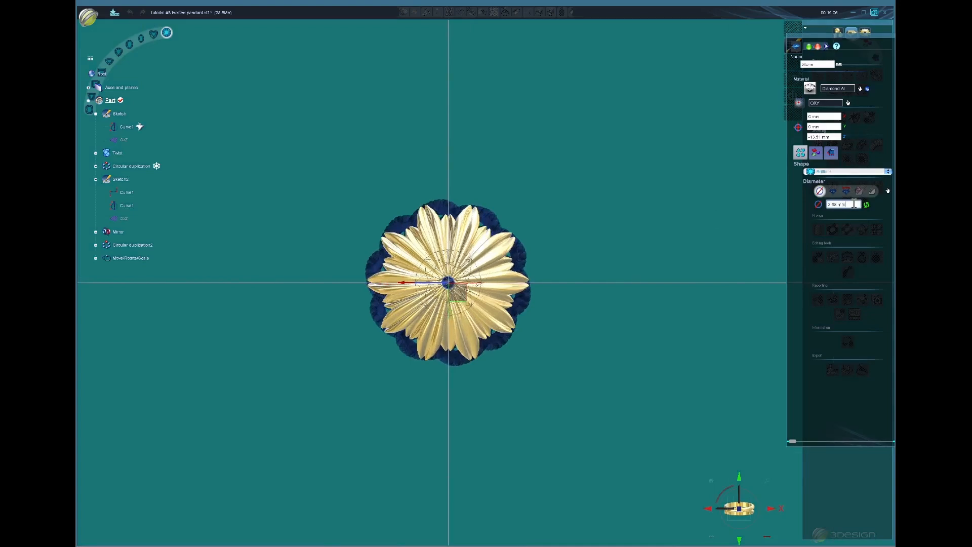
{"action": "scroll", "coordinate": [855, 203], "scroll_direction": "down", "scroll_amount": 18}
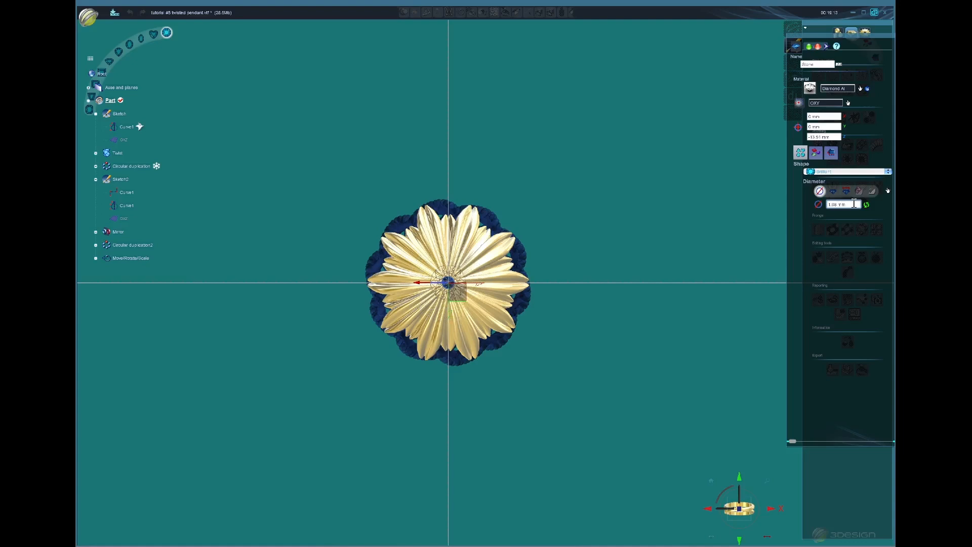
{"action": "scroll", "coordinate": [855, 204], "scroll_direction": "up", "scroll_amount": 2}
{"action": "scroll", "coordinate": [649, 309], "scroll_direction": "down", "scroll_amount": 3}
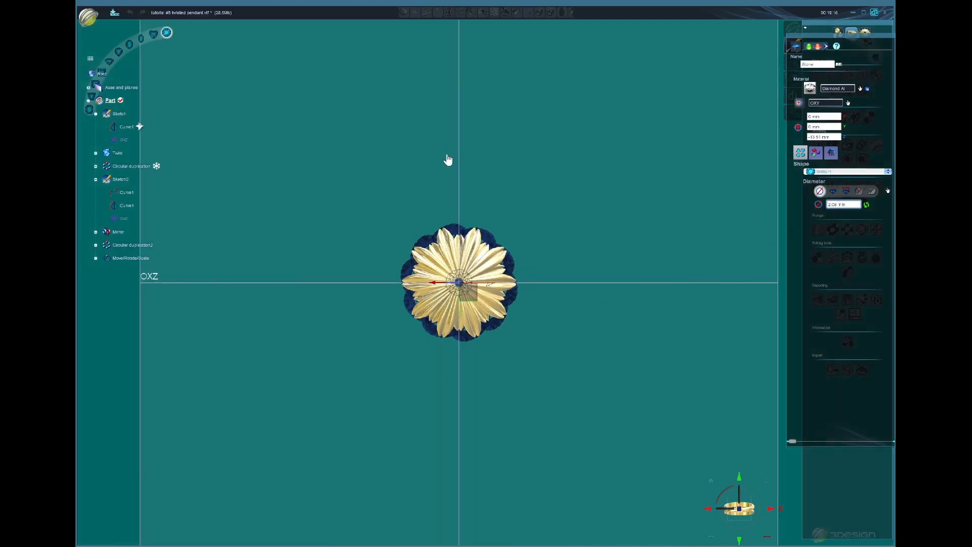
Step: Give the stone a domed cabochon cut and raise its crown height to about 1.09 mm
{"action": "middle_click_drag", "start_coordinate": [447, 159], "coordinate": [577, 313]}
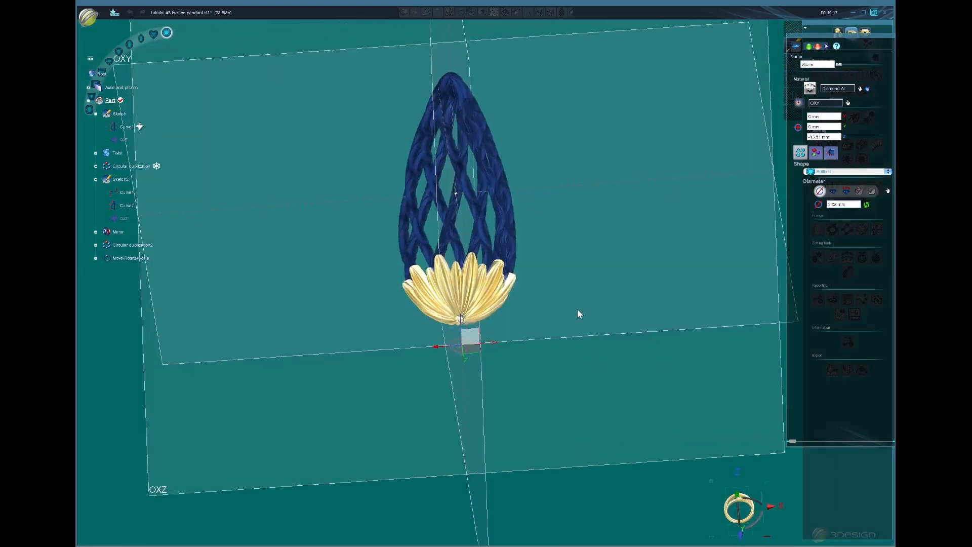
{"action": "left_click", "coordinate": [817, 155]}
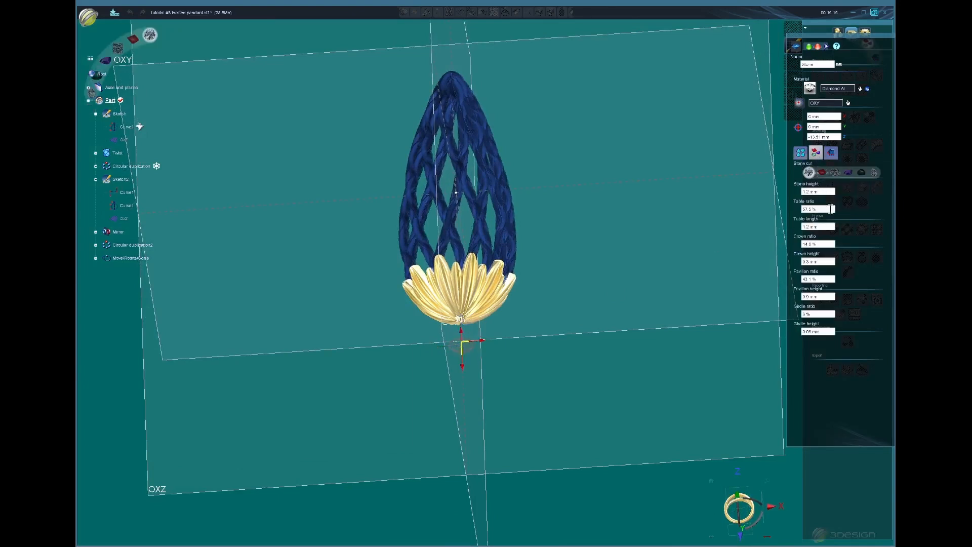
{"action": "left_click", "coordinate": [862, 172]}
{"action": "middle_click_drag", "start_coordinate": [566, 380], "coordinate": [464, 393]}
{"action": "scroll", "coordinate": [464, 391], "scroll_direction": "up", "scroll_amount": 3}
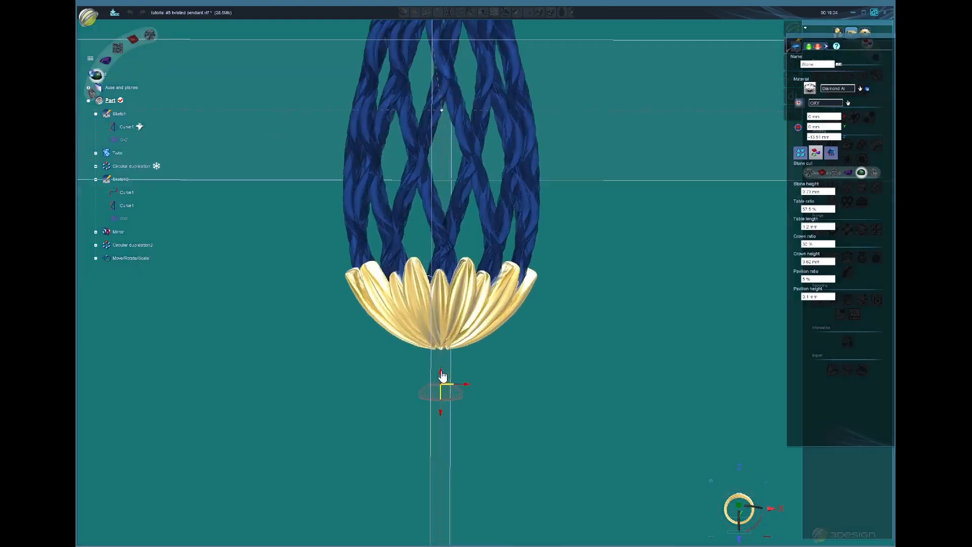
{"action": "left_click_drag", "start_coordinate": [442, 379], "coordinate": [443, 361]}
Step: Assign the light pink tourmaline material from the precious stones and create the stone
{"action": "left_click", "coordinate": [860, 89]}
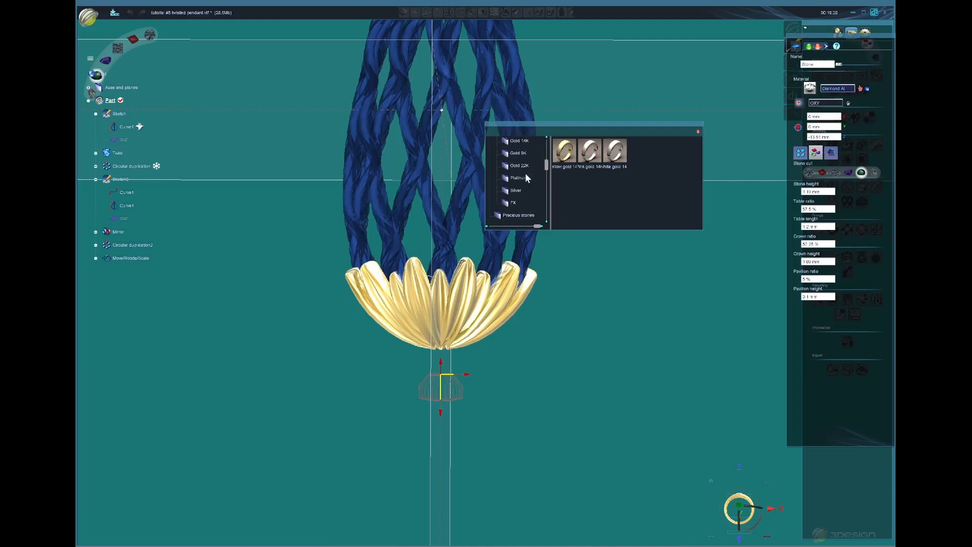
{"action": "left_click", "coordinate": [518, 215]}
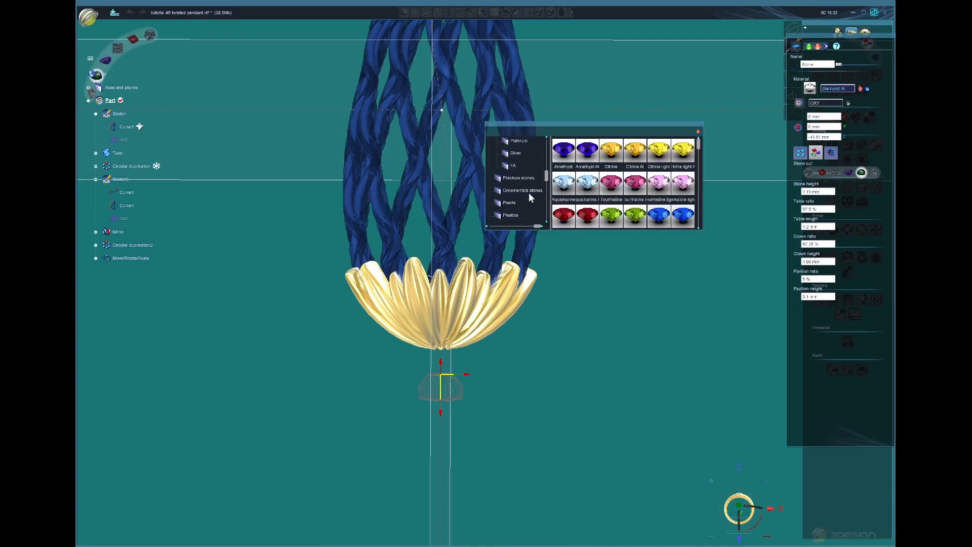
{"action": "double_click", "coordinate": [681, 191]}
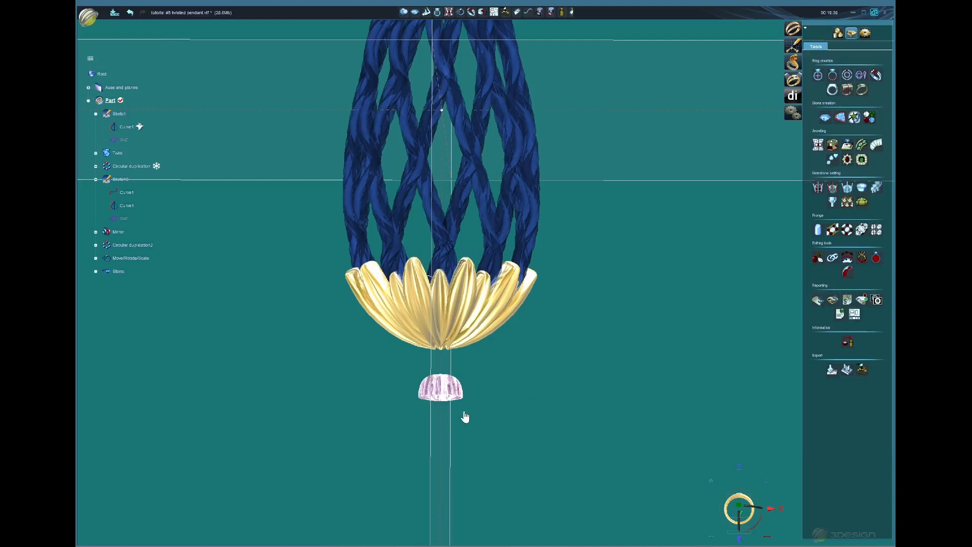
Step: Rotate the cabochon stone 180° in side view so its dome points down, away from the petals
{"action": "left_click", "coordinate": [446, 388]}
{"action": "scroll", "coordinate": [605, 332], "scroll_direction": "down", "scroll_amount": 3}
{"action": "middle_click_drag", "start_coordinate": [605, 332], "coordinate": [772, 233]}
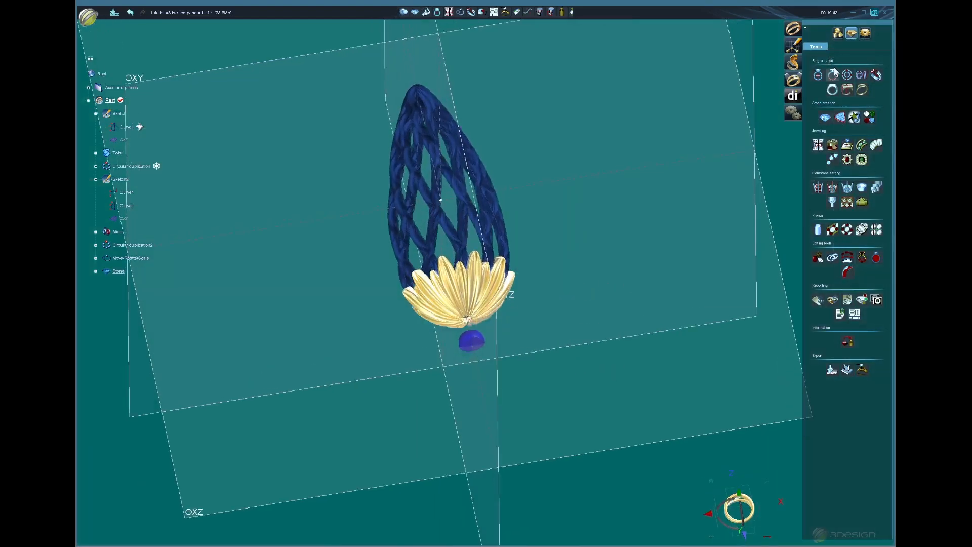
{"action": "left_click", "coordinate": [838, 33]}
{"action": "left_click", "coordinate": [815, 177]}
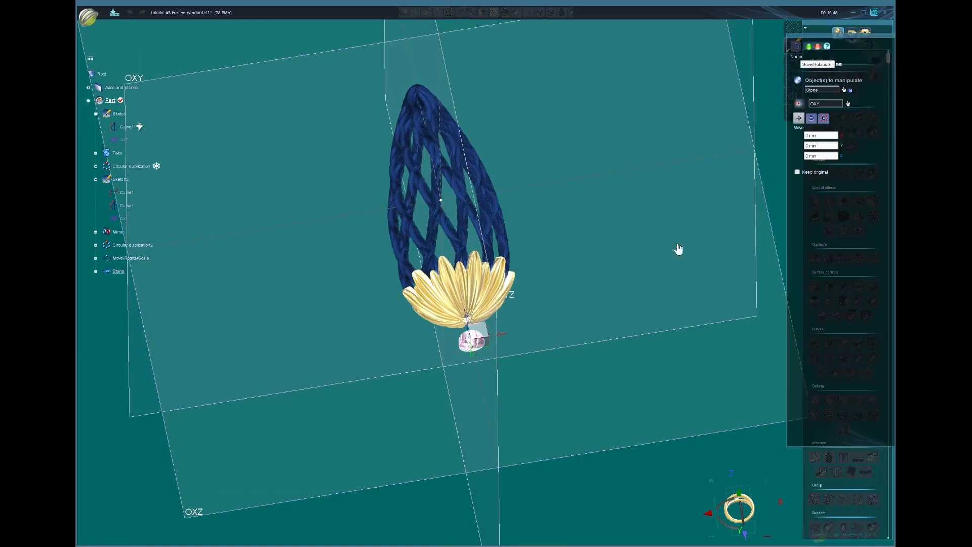
{"action": "middle_click_drag", "start_coordinate": [679, 250], "coordinate": [679, 421]}
{"action": "left_click", "coordinate": [731, 525]}
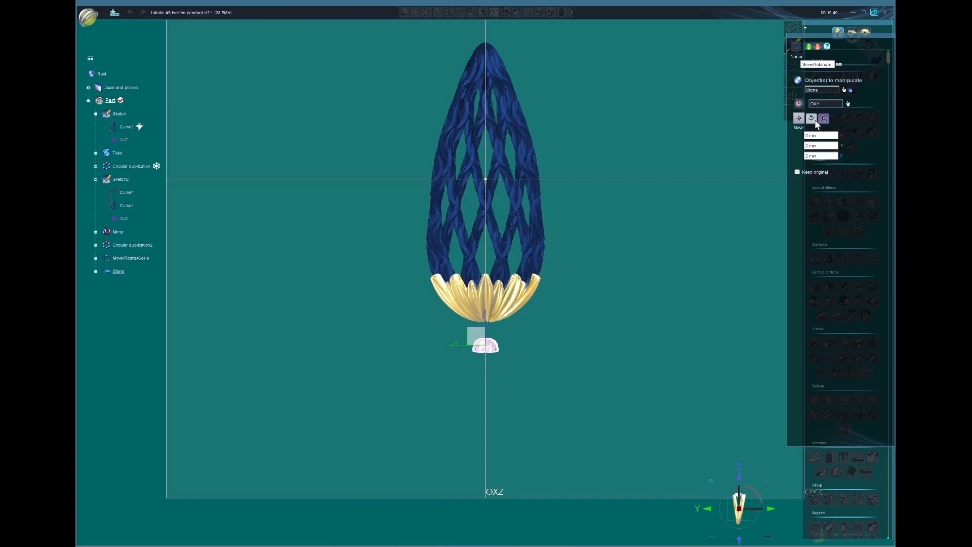
{"action": "left_click", "coordinate": [812, 119]}
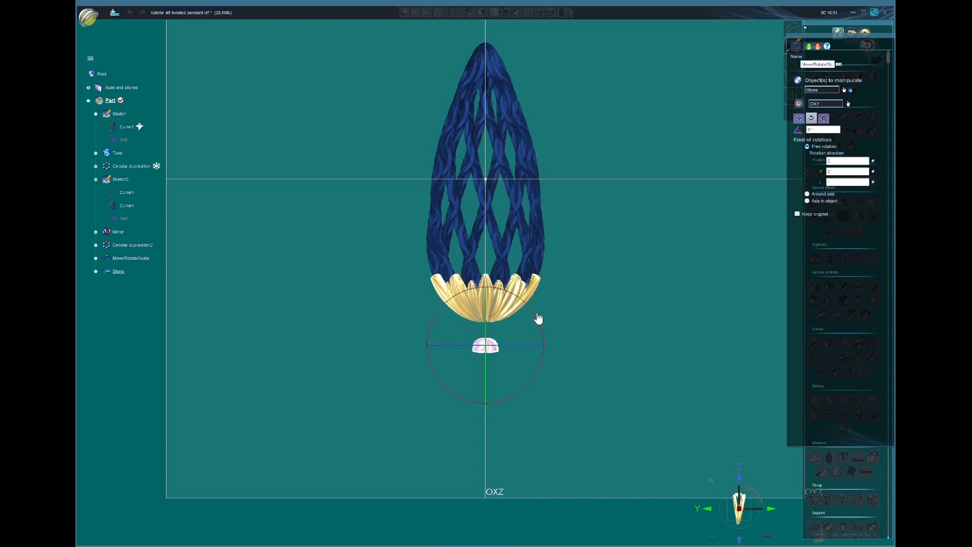
{"action": "left_click_drag", "start_coordinate": [538, 318], "coordinate": [445, 365]}
{"action": "double_click", "coordinate": [830, 130]}
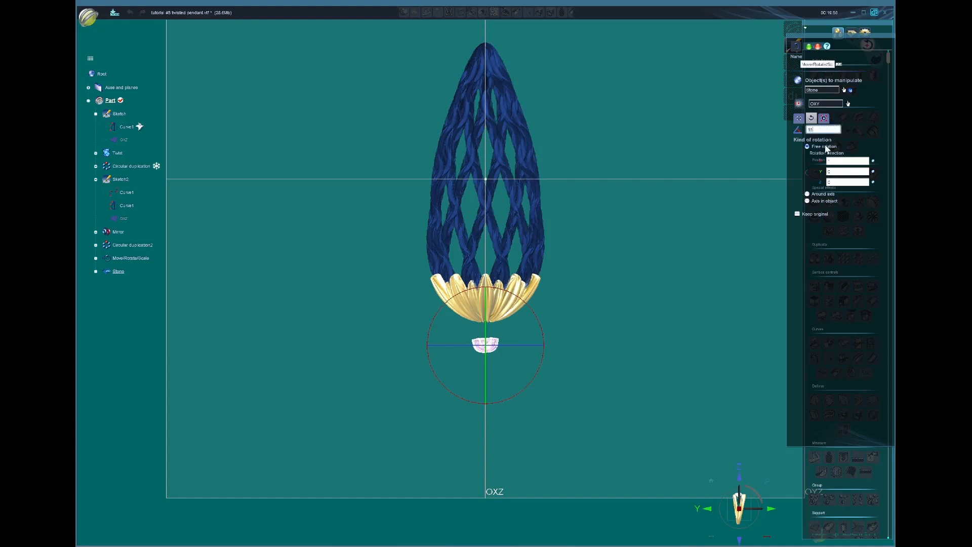
Step: Move the flipped stone up about 1 mm along Z toward the petal base and validate the transformation
{"action": "left_click", "coordinate": [799, 119]}
{"action": "scroll", "coordinate": [513, 373], "scroll_direction": "up", "scroll_amount": 2}
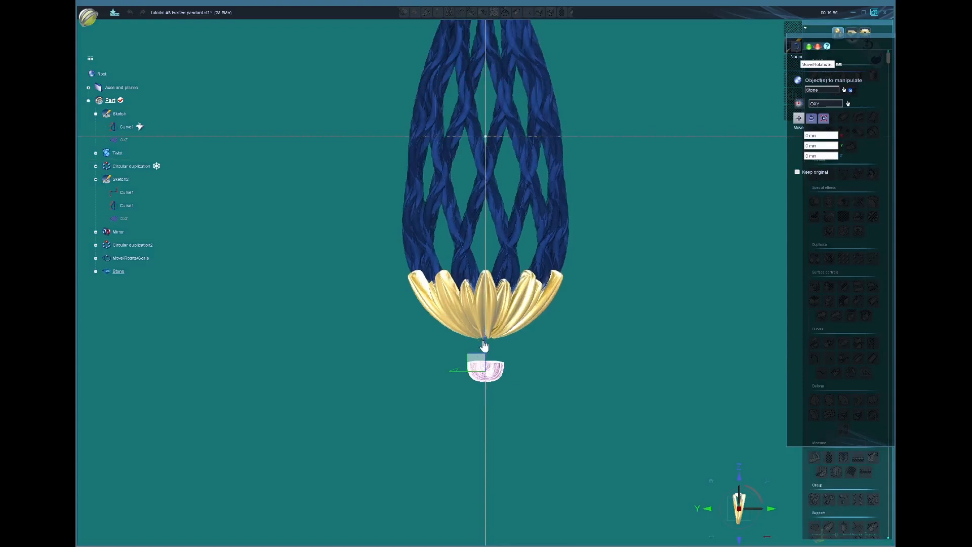
{"action": "left_click_drag", "start_coordinate": [485, 345], "coordinate": [485, 322]}
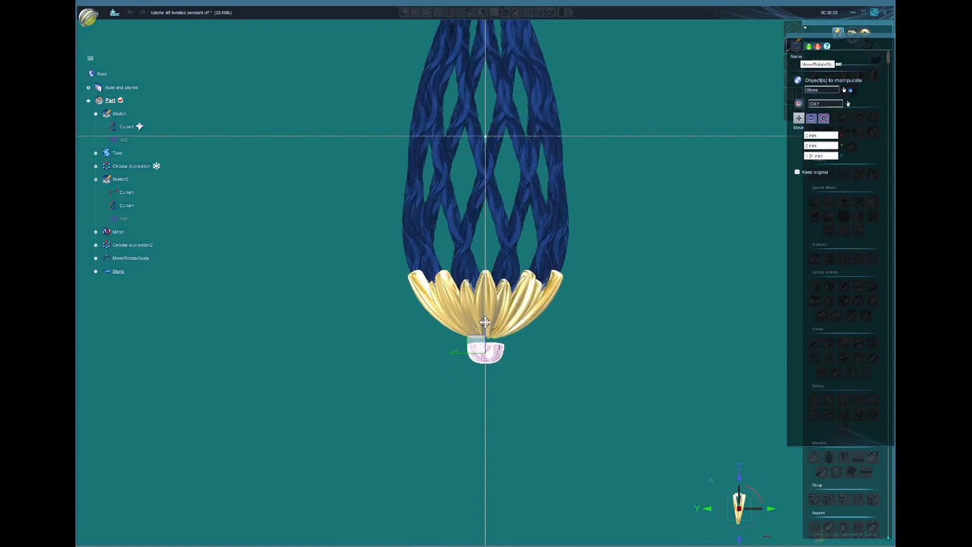
{"action": "left_click", "coordinate": [809, 46]}
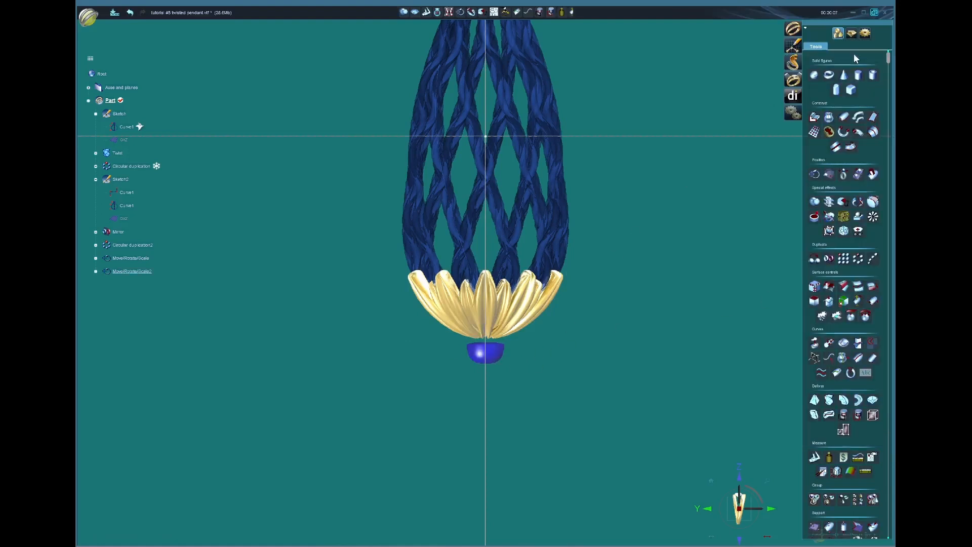
Step: Start a bezel setting on the flipped cabochon and give its section a rounded top
{"action": "left_click", "coordinate": [852, 33]}
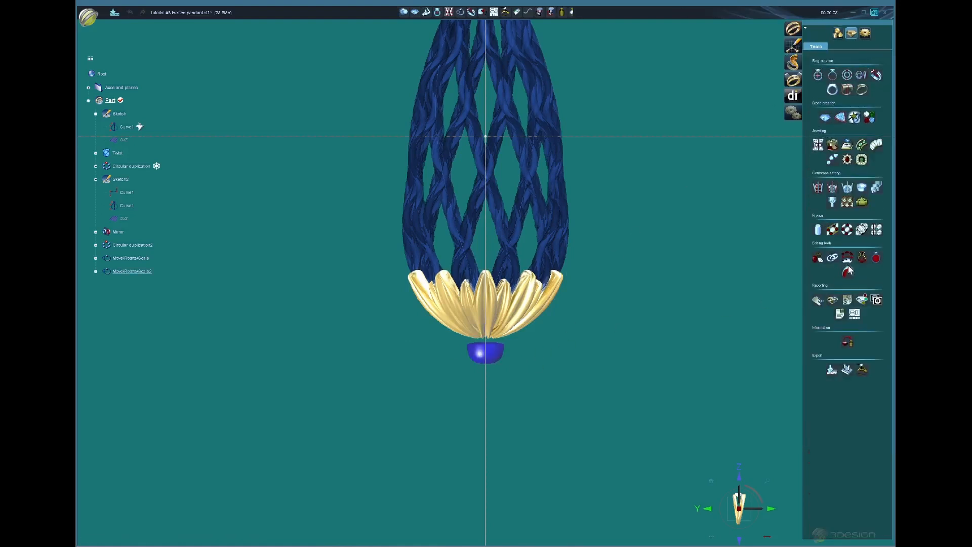
{"action": "left_click", "coordinate": [863, 188]}
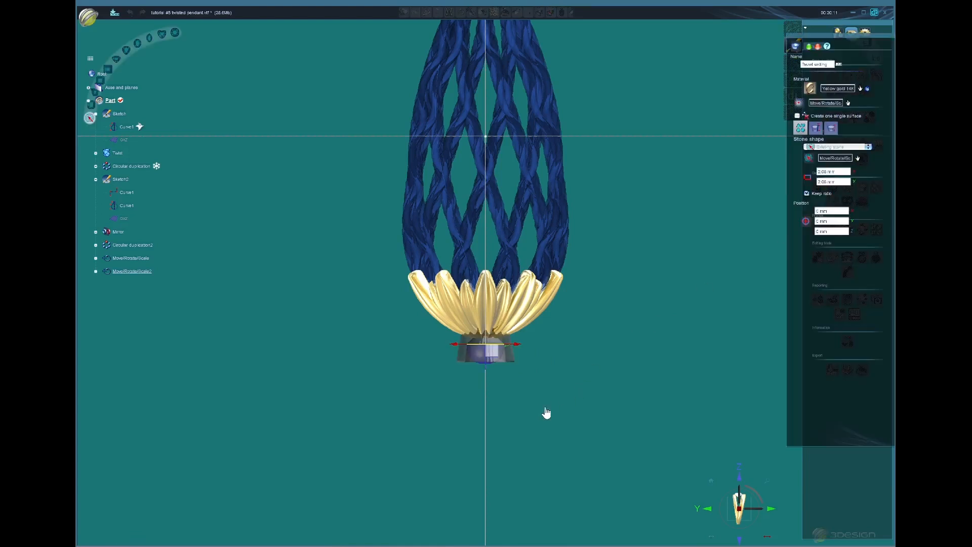
{"action": "left_click", "coordinate": [831, 128]}
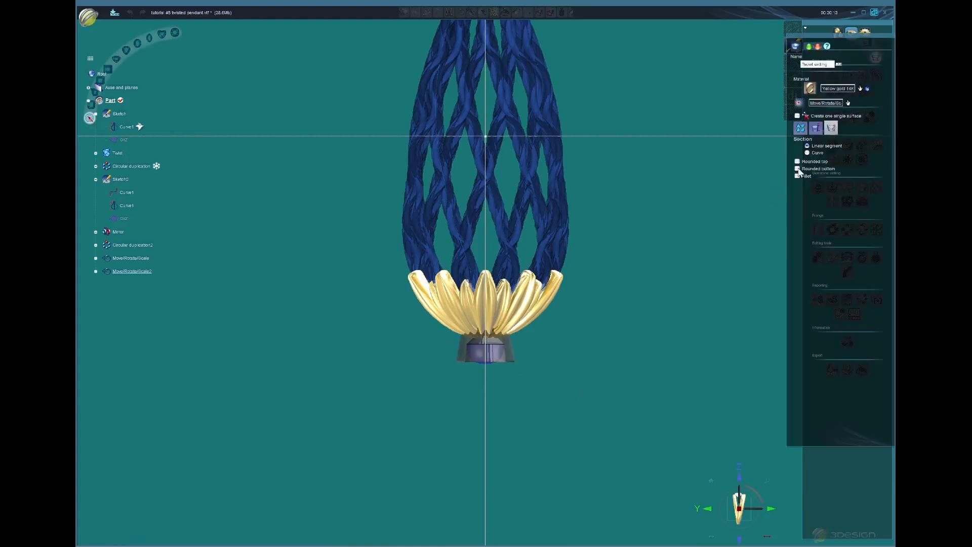
{"action": "left_click", "coordinate": [798, 161]}
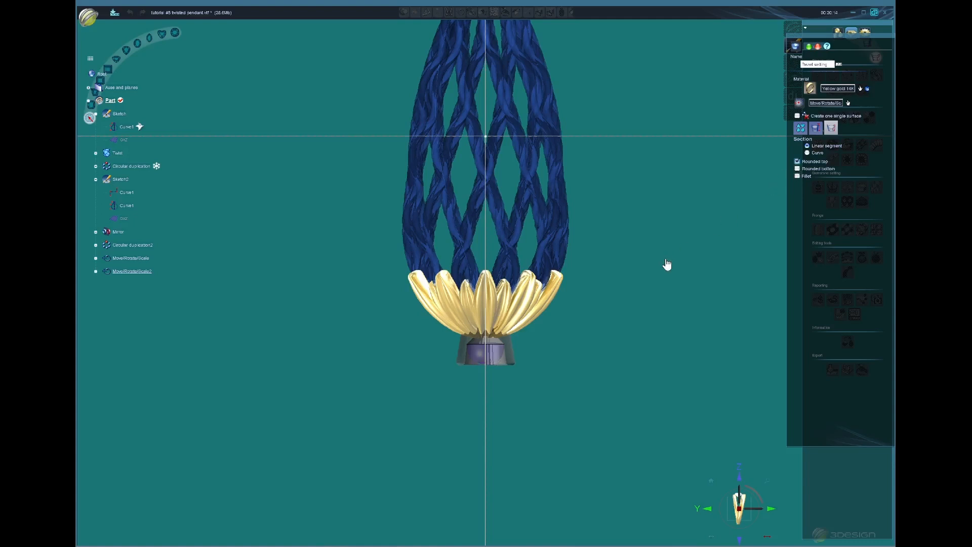
Step: Lower the bezel's rim to expose the dome, with a bezel height of about 2.25 mm and crown height of about 0.25 mm
{"action": "left_click", "coordinate": [813, 129]}
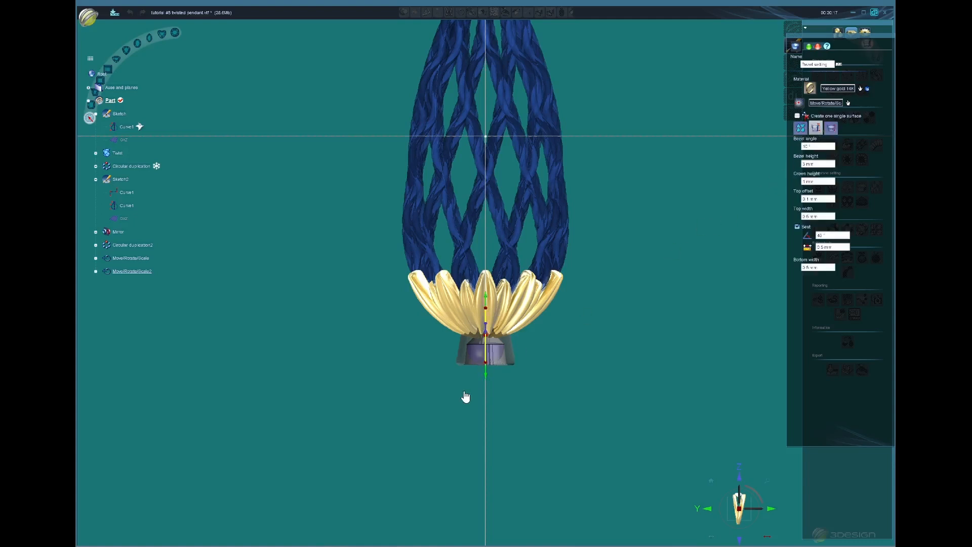
{"action": "left_click_drag", "start_coordinate": [486, 376], "coordinate": [487, 370]}
{"action": "middle_click_drag", "start_coordinate": [481, 319], "coordinate": [714, 354]}
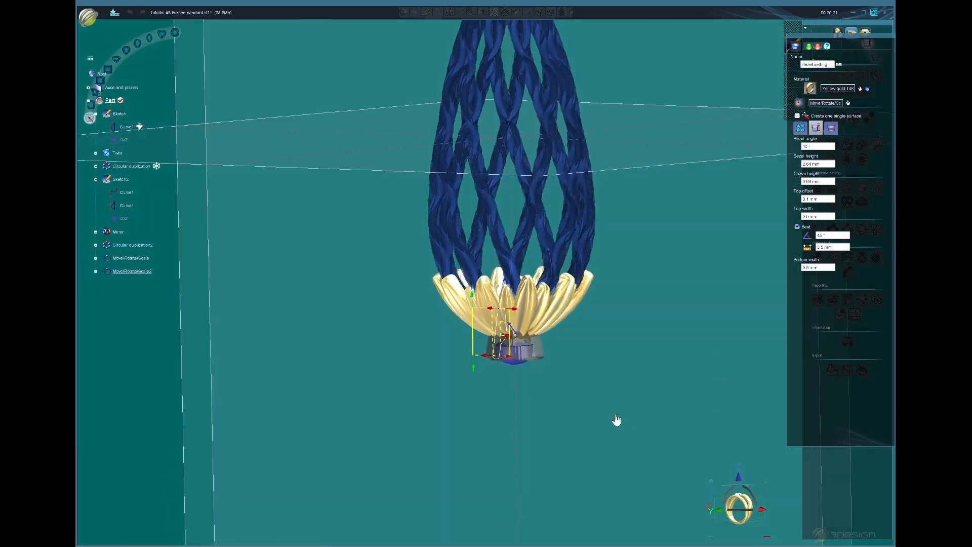
{"action": "scroll", "coordinate": [566, 386], "scroll_direction": "up", "scroll_amount": 2}
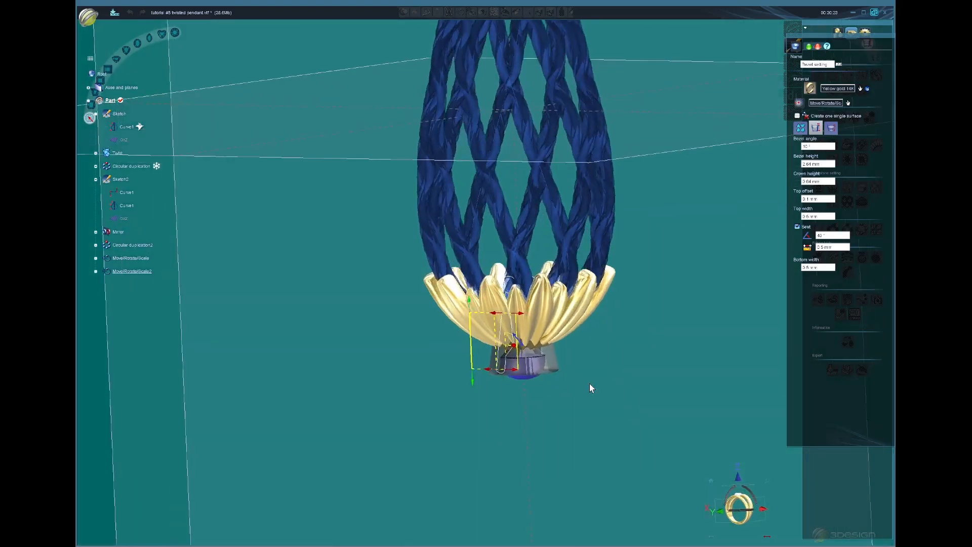
{"action": "left_click_drag", "start_coordinate": [475, 388], "coordinate": [475, 379]}
{"action": "middle_click_drag", "start_coordinate": [476, 380], "coordinate": [529, 391]}
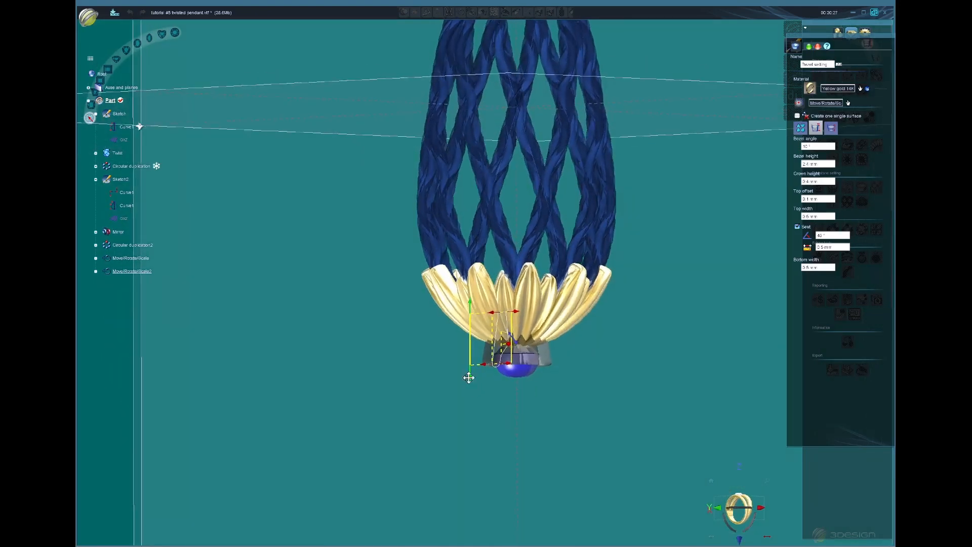
{"action": "left_click_drag", "start_coordinate": [469, 377], "coordinate": [469, 374]}
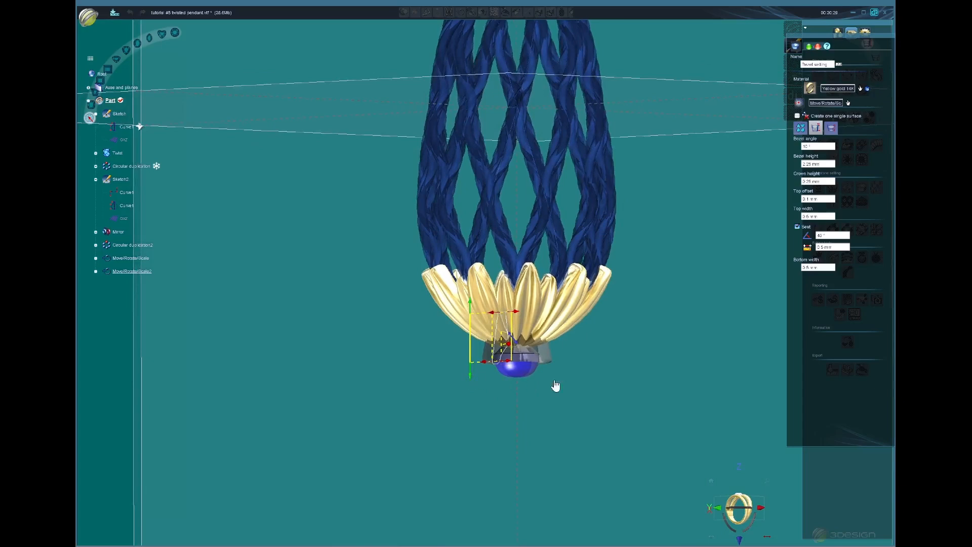
{"action": "middle_click_drag", "start_coordinate": [555, 387], "coordinate": [593, 341]}
Step: Set the bezel's top width to 0.4 mm, adjust its angle to about 7.5° and height to about 1.5 mm, and create it
{"action": "left_click", "coordinate": [823, 217]}
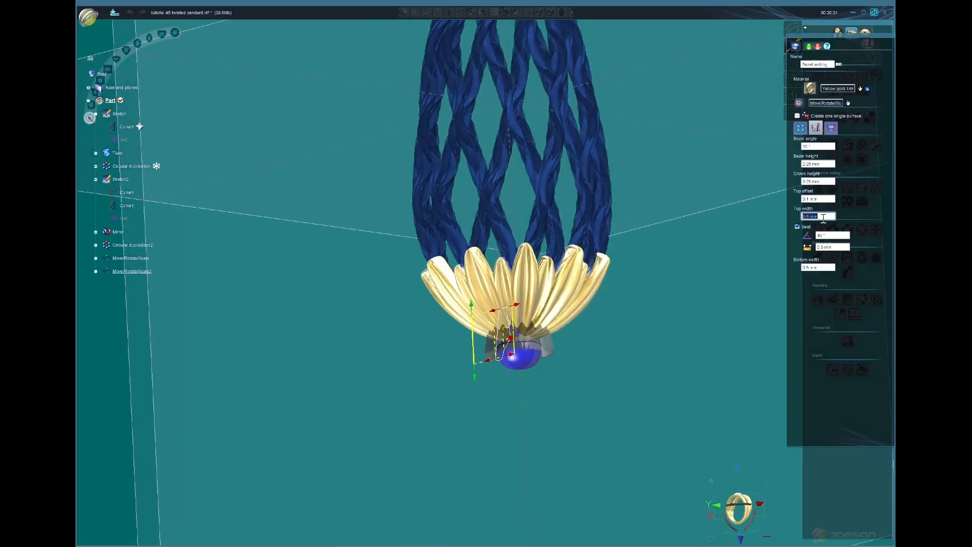
{"action": "type", "text": "0.4"}
{"action": "key", "text": "Return"}
{"action": "middle_click_drag", "start_coordinate": [684, 271], "coordinate": [645, 347]}
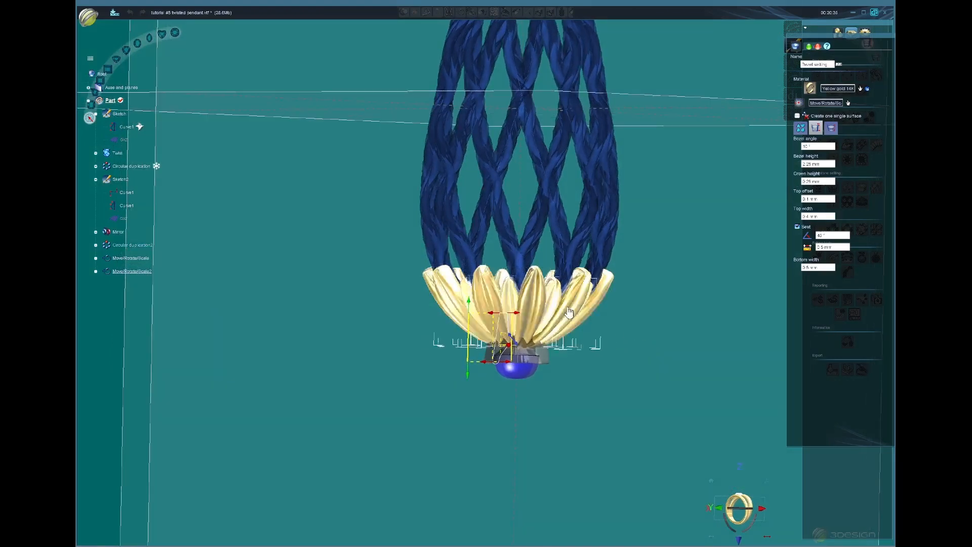
{"action": "middle_click_drag", "start_coordinate": [501, 322], "coordinate": [655, 336]}
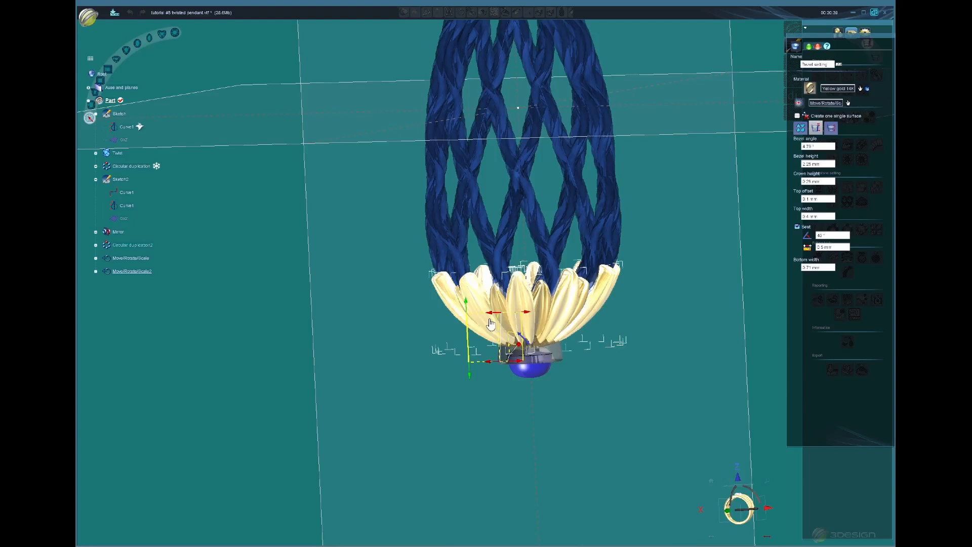
{"action": "mouse_move", "coordinate": [497, 399]}
{"action": "middle_mouse_down"}
{"action": "mouse_move", "coordinate": [501, 375]}
{"action": "mouse_move", "coordinate": [502, 385]}
{"action": "middle_mouse_up"}
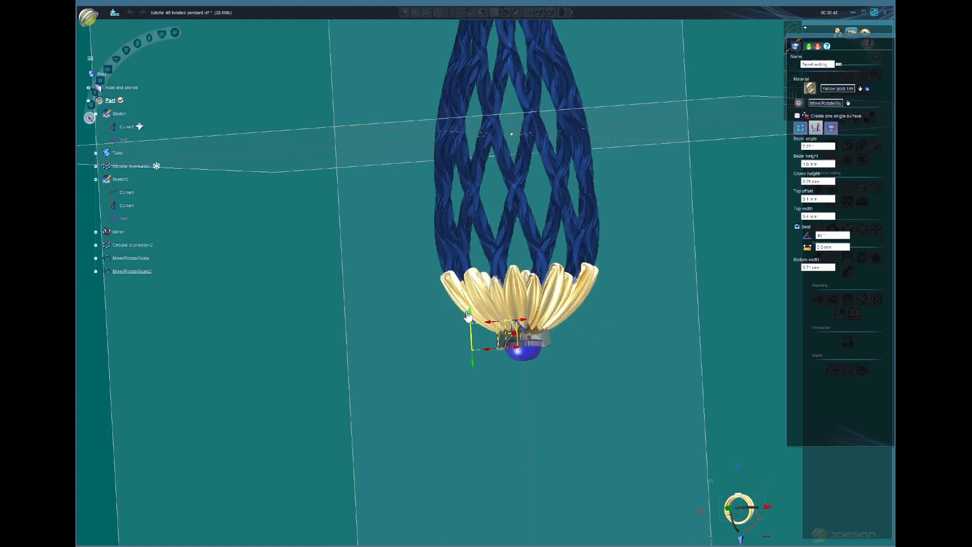
{"action": "middle_click_drag", "start_coordinate": [514, 438], "coordinate": [499, 352]}
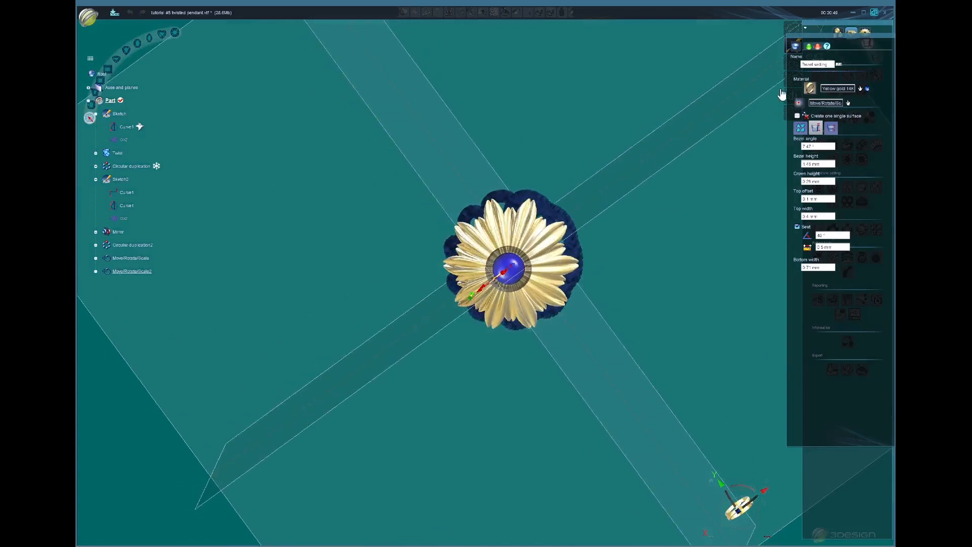
{"action": "left_click", "coordinate": [809, 46]}
Step: Raise the stone's Z move to about 1.1 mm to seat it deeper in the bezel, and rebuild the model
{"action": "scroll", "coordinate": [507, 340], "scroll_direction": "down", "scroll_amount": 3}
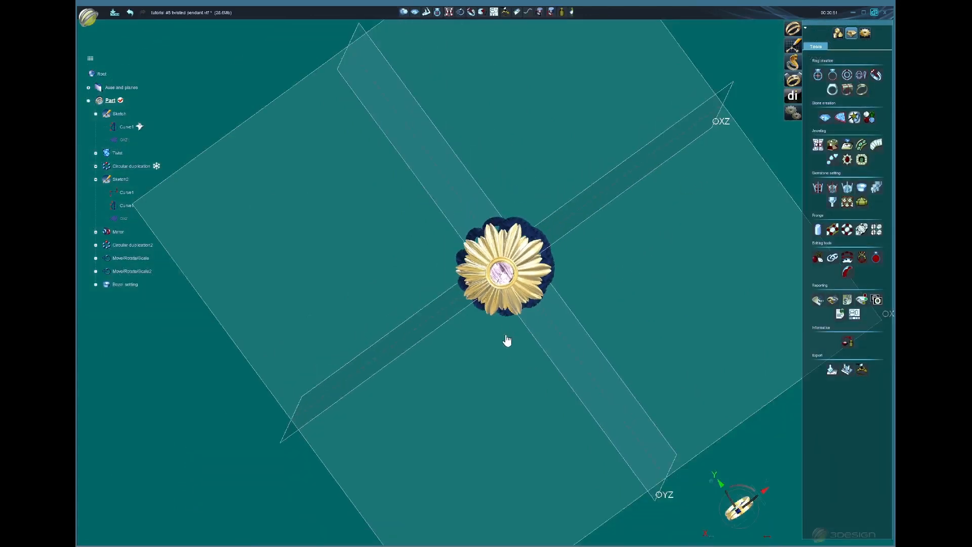
{"action": "middle_click_drag", "start_coordinate": [507, 339], "coordinate": [500, 271]}
{"action": "middle_click_drag", "start_coordinate": [494, 419], "coordinate": [486, 344]}
{"action": "scroll", "coordinate": [483, 337], "scroll_direction": "up", "scroll_amount": 5}
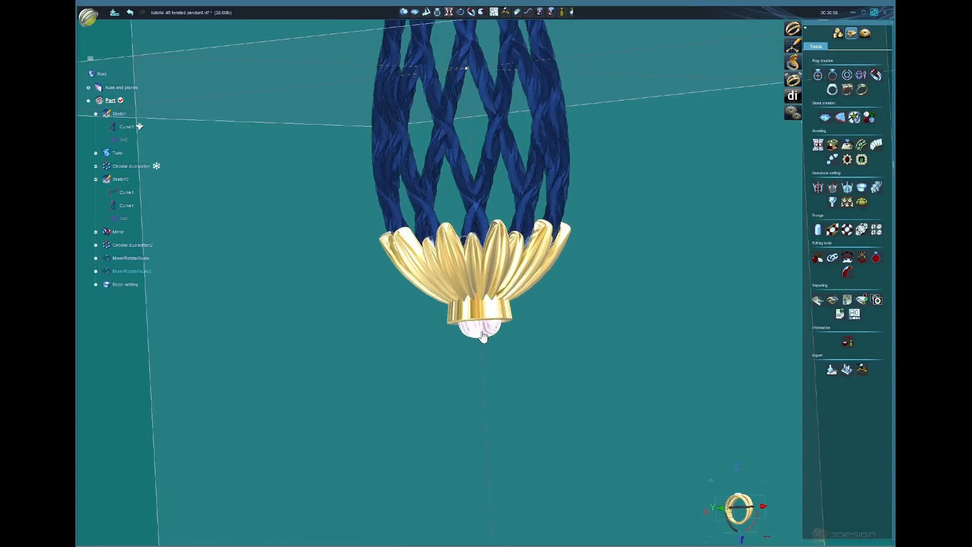
{"action": "double_click", "coordinate": [483, 336]}
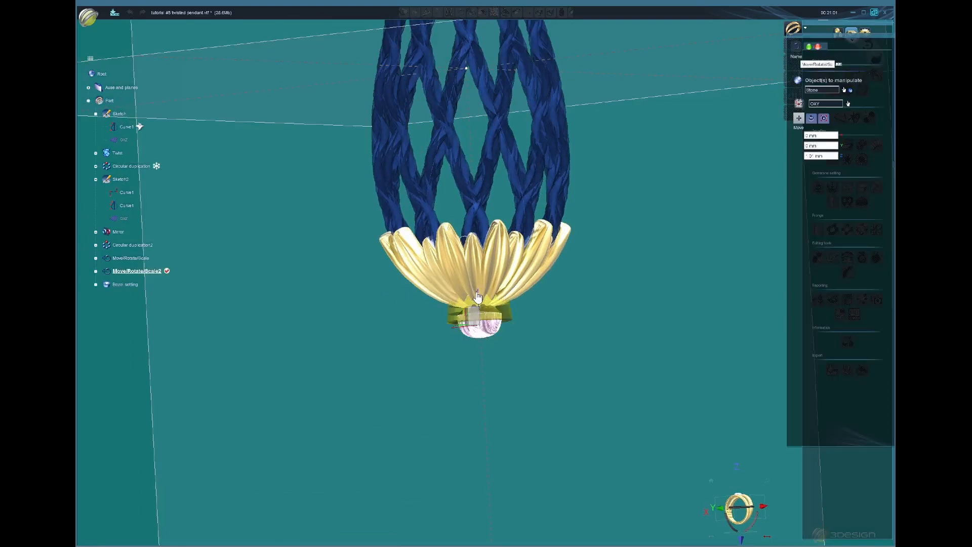
{"action": "left_click_drag", "start_coordinate": [478, 298], "coordinate": [476, 288]}
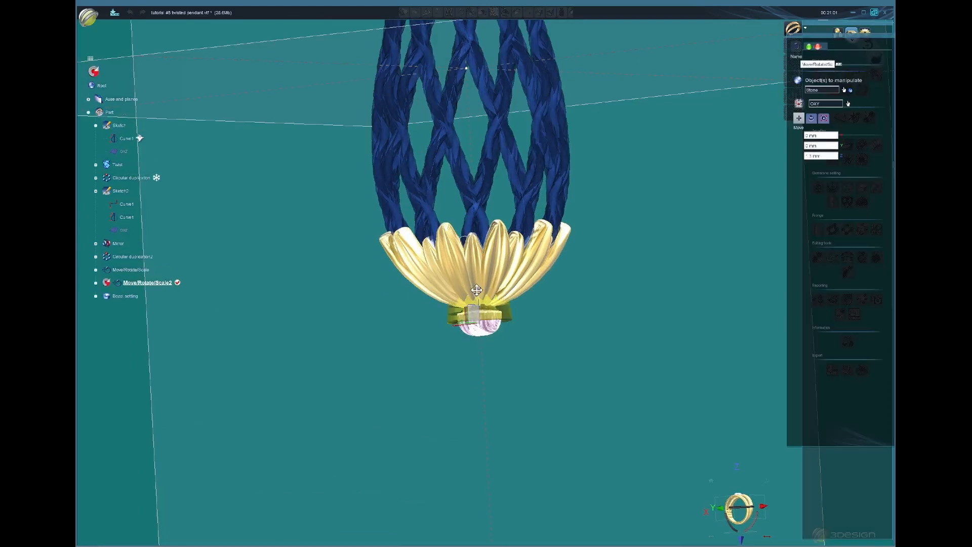
{"action": "left_click", "coordinate": [809, 46]}
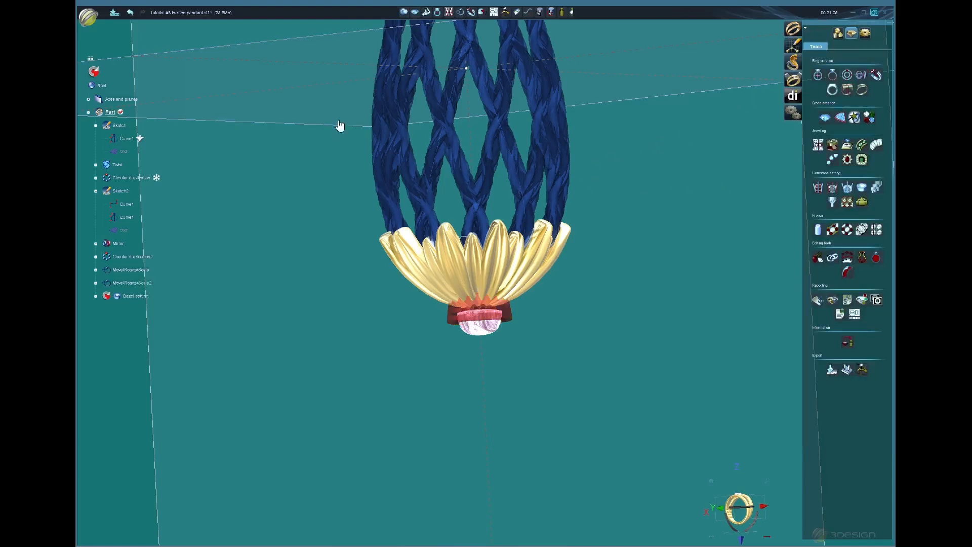
{"action": "left_click", "coordinate": [103, 76]}
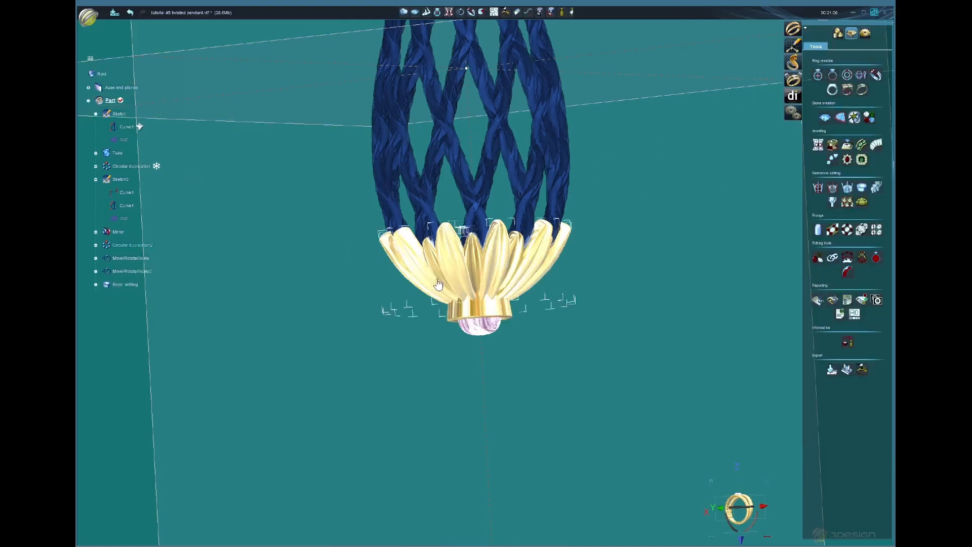
Step: Check the bezel's parameters and examine the set stone and the whole pendant in side view
{"action": "middle_click_drag", "start_coordinate": [459, 342], "coordinate": [491, 359]}
{"action": "double_click", "coordinate": [486, 312]}
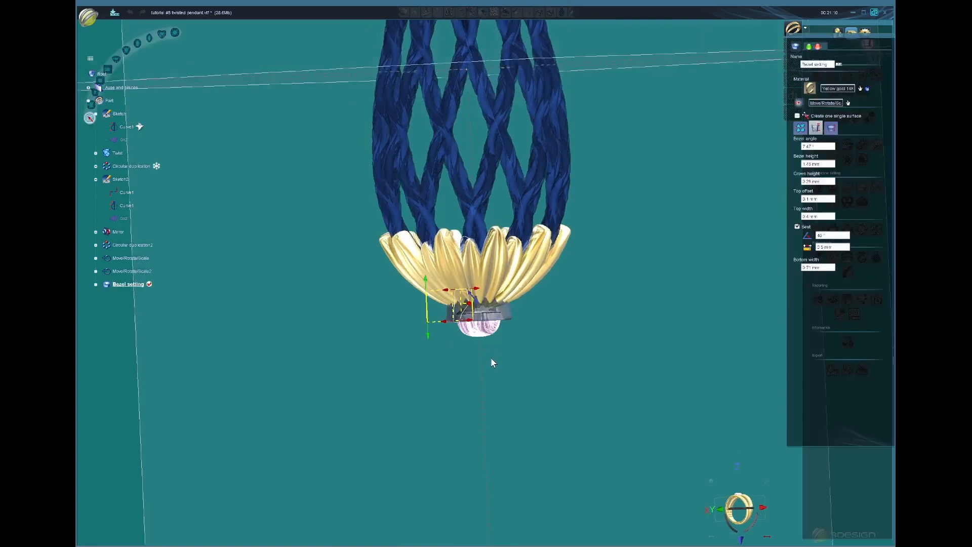
{"action": "left_click", "coordinate": [810, 50]}
{"action": "mouse_move", "coordinate": [497, 339]}
{"action": "middle_mouse_down"}
{"action": "mouse_move", "coordinate": [508, 281]}
{"action": "mouse_move", "coordinate": [507, 354]}
{"action": "middle_mouse_up"}
{"action": "scroll", "coordinate": [496, 281], "scroll_direction": "down", "scroll_amount": 3}
{"action": "middle_click_drag", "start_coordinate": [559, 202], "coordinate": [544, 212]}
{"action": "left_click", "coordinate": [758, 516]}
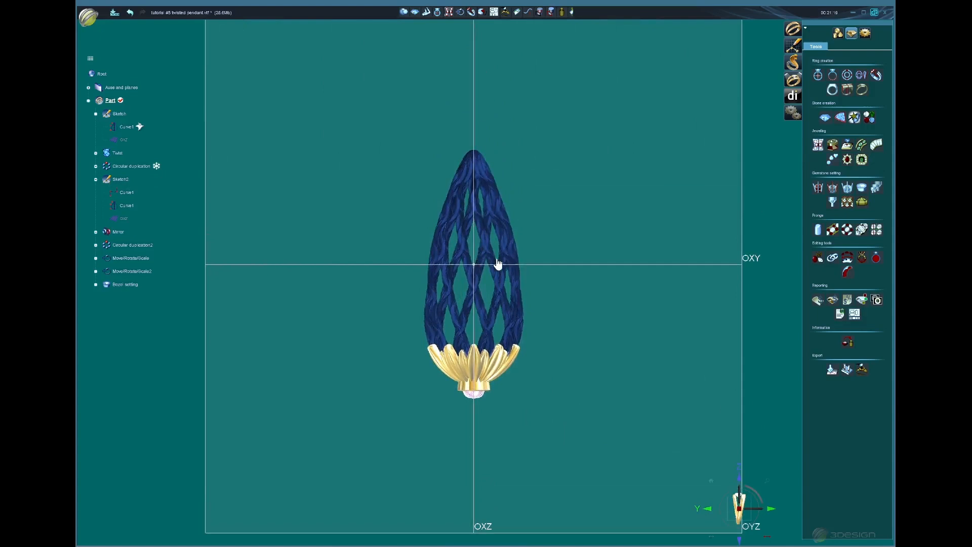
{"action": "scroll", "coordinate": [497, 263], "scroll_direction": "up", "scroll_amount": 2}
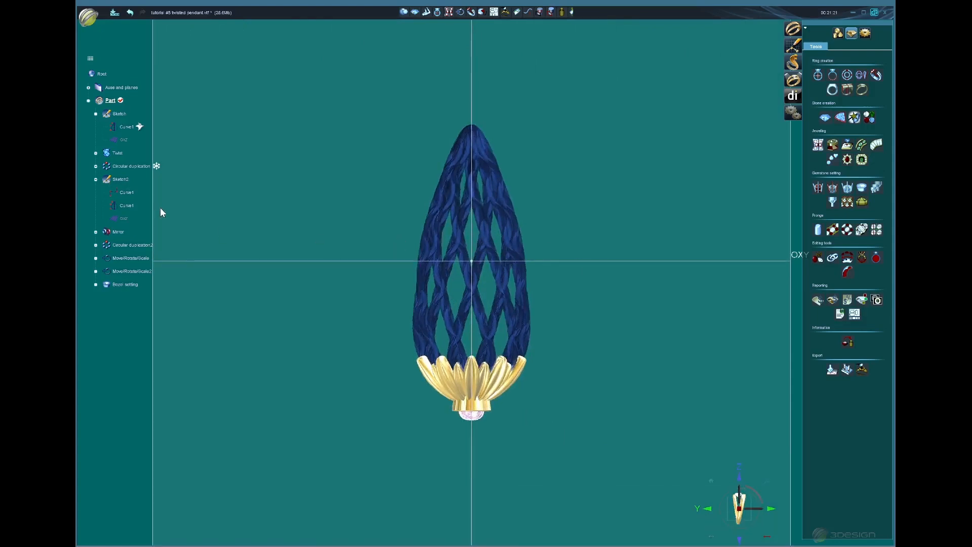
{"action": "scroll", "coordinate": [537, 97], "scroll_direction": "up", "scroll_amount": 1}
{"action": "scroll", "coordinate": [537, 98], "scroll_direction": "down", "scroll_amount": 3}
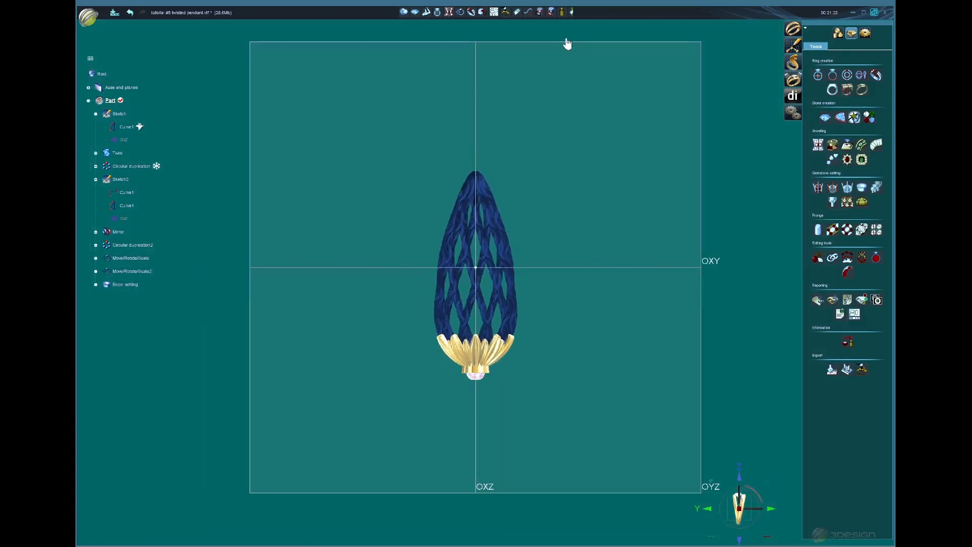
Step: Create a sketch on the vertical plane and draw a closed symmetric three-point curve inside the cage's upper tip
{"action": "left_click", "coordinate": [793, 46]}
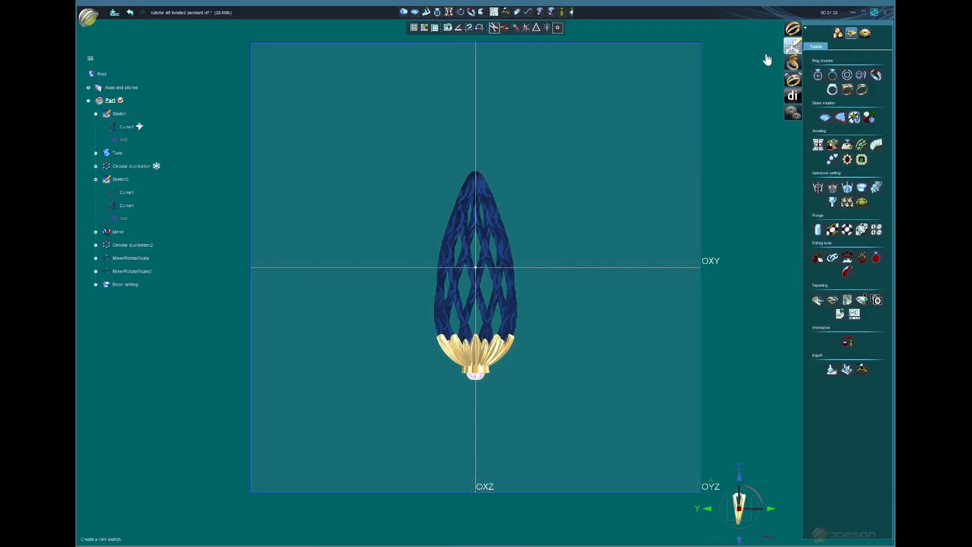
{"action": "middle_click_drag", "start_coordinate": [507, 169], "coordinate": [496, 227]}
{"action": "scroll", "coordinate": [484, 264], "scroll_direction": "up", "scroll_amount": 1}
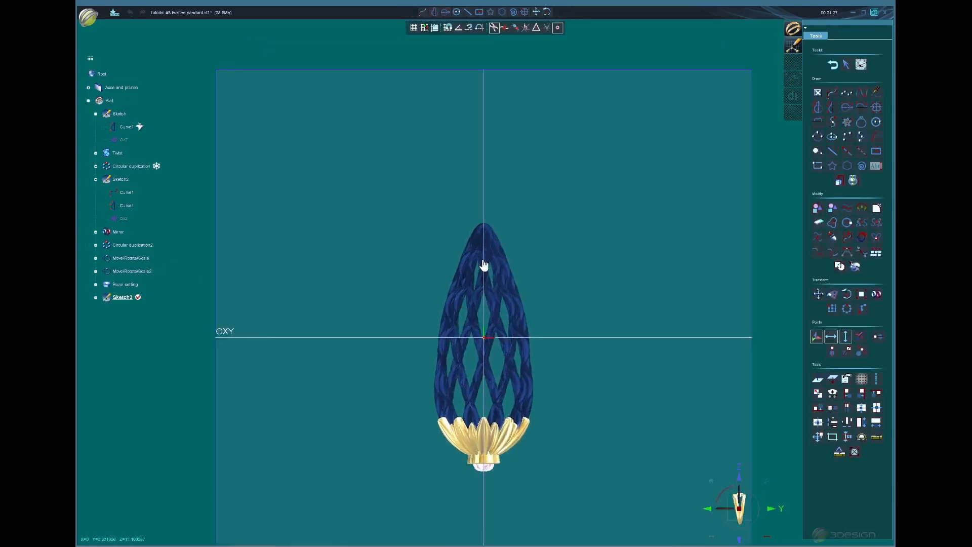
{"action": "scroll", "coordinate": [483, 265], "scroll_direction": "up", "scroll_amount": 2}
{"action": "left_click", "coordinate": [818, 107]}
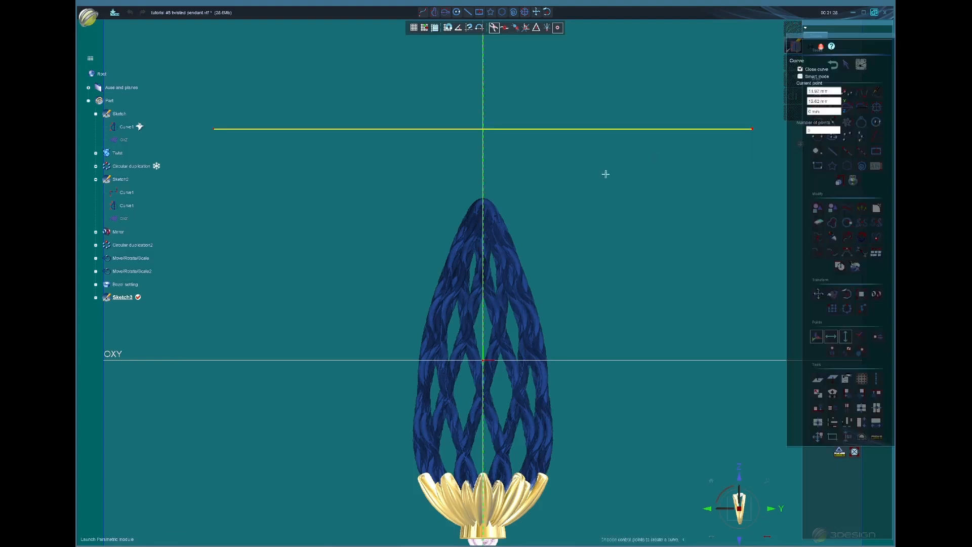
{"action": "scroll", "coordinate": [582, 178], "scroll_direction": "up", "scroll_amount": 3}
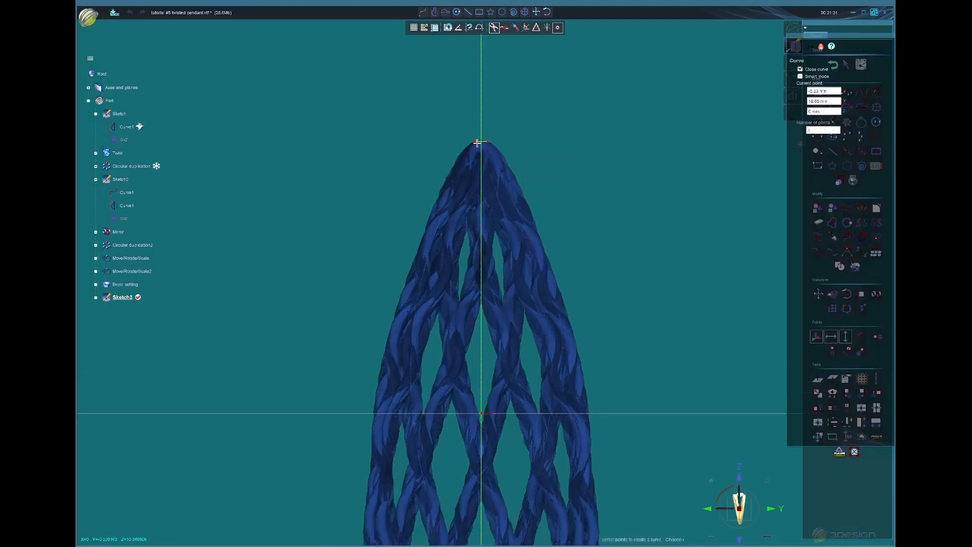
{"action": "left_click", "coordinate": [479, 142]}
{"action": "left_click", "coordinate": [465, 166]}
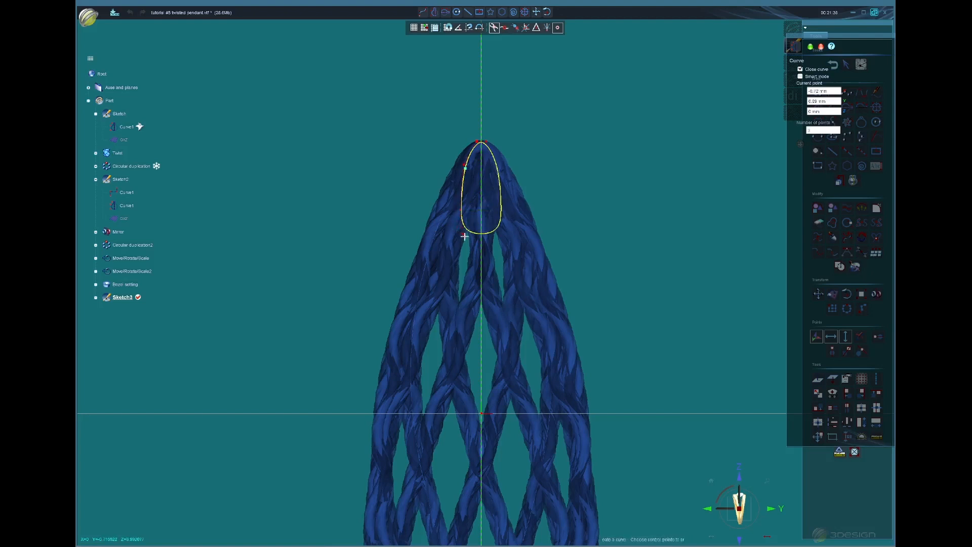
{"action": "left_click", "coordinate": [462, 234]}
{"action": "left_click", "coordinate": [813, 47]}
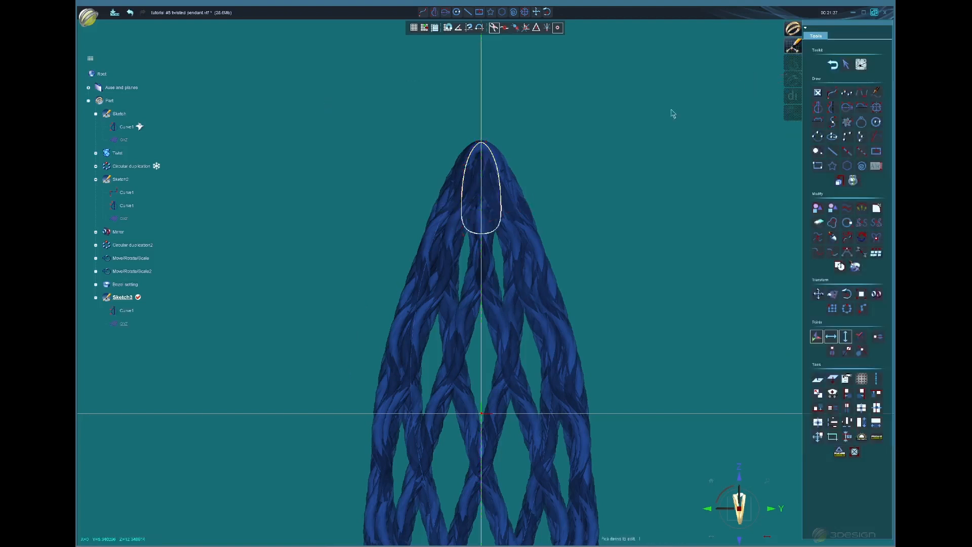
Step: Reshape the closed curve by moving its upper side point inward to narrow the outline toward the tip
{"action": "scroll", "coordinate": [491, 162], "scroll_direction": "up", "scroll_amount": 2}
{"action": "left_click", "coordinate": [467, 117]}
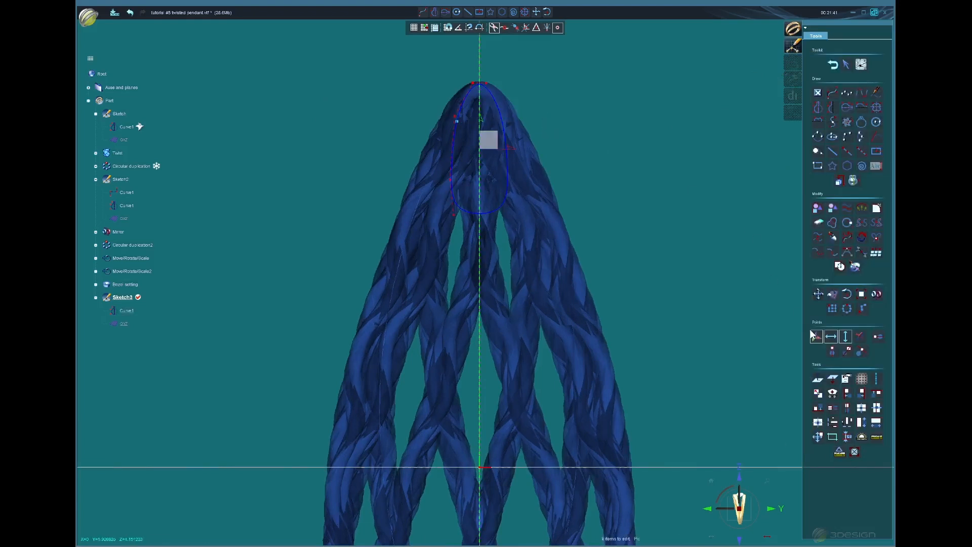
{"action": "left_click", "coordinate": [816, 336]}
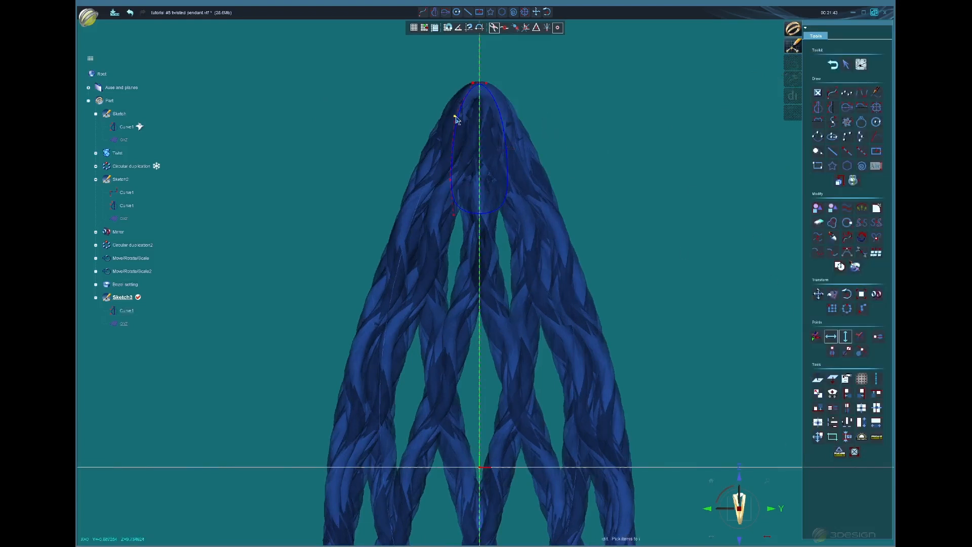
{"action": "left_click", "coordinate": [456, 119]}
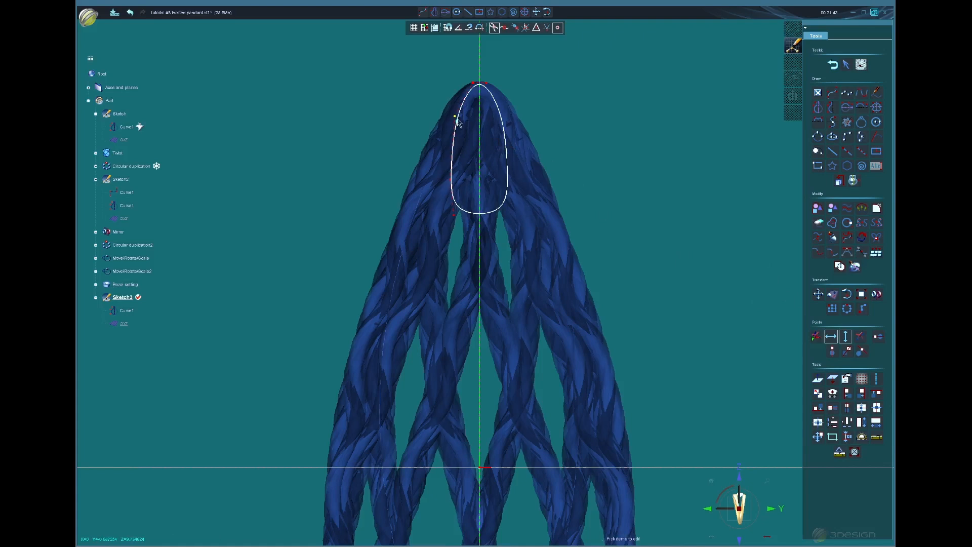
{"action": "left_click", "coordinate": [451, 174]}
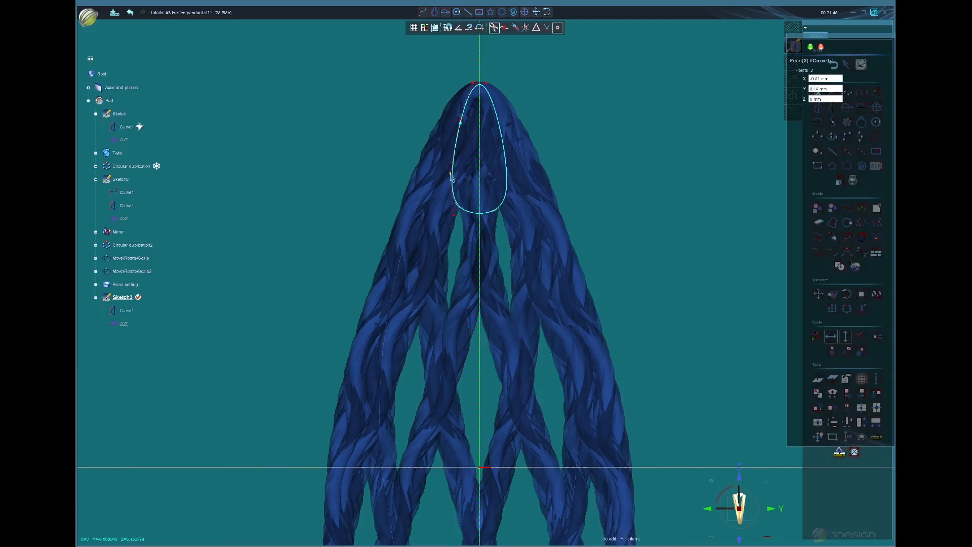
Step: Adjust the uppermost control point of the teardrop curve at the pendant's tip, accept the curve and leave the sketch
{"action": "left_click", "coordinate": [472, 81]}
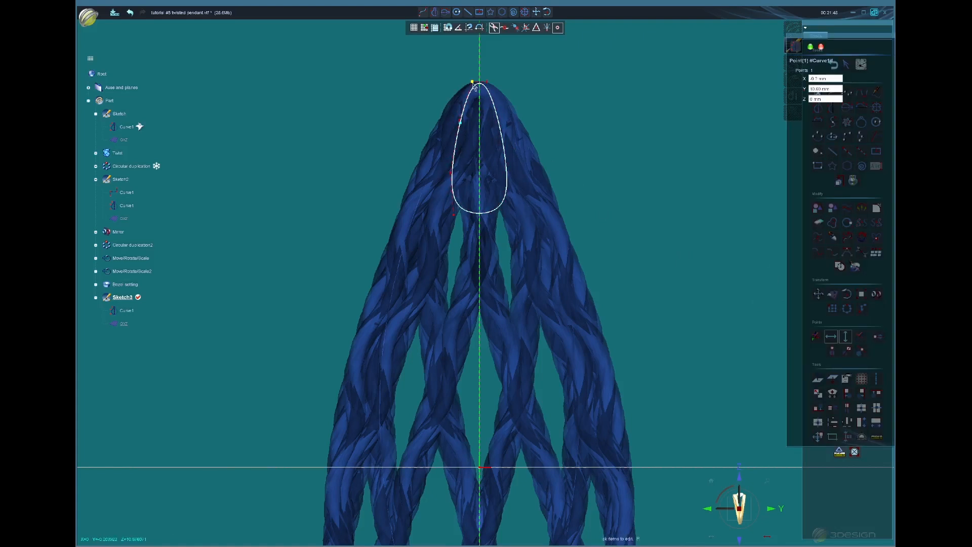
{"action": "left_click", "coordinate": [811, 49]}
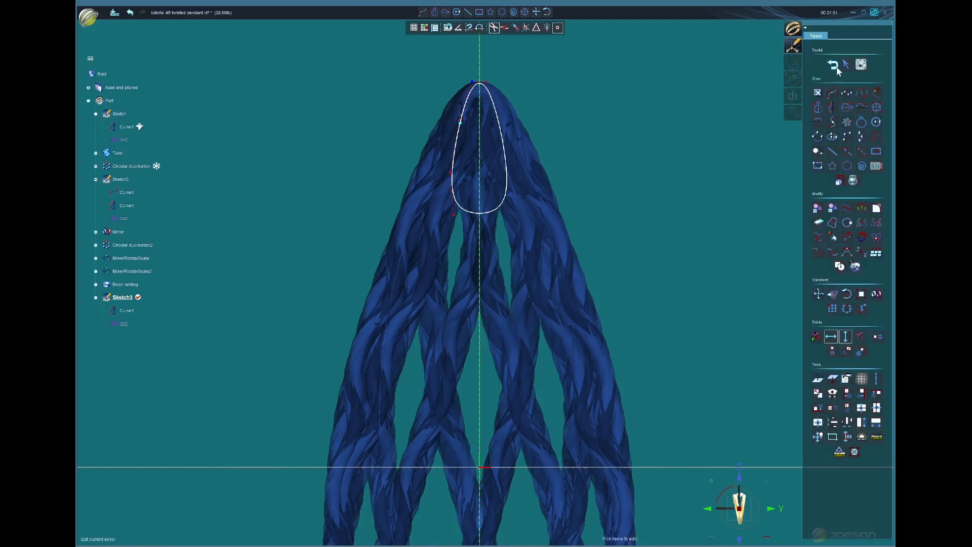
{"action": "left_click", "coordinate": [835, 65]}
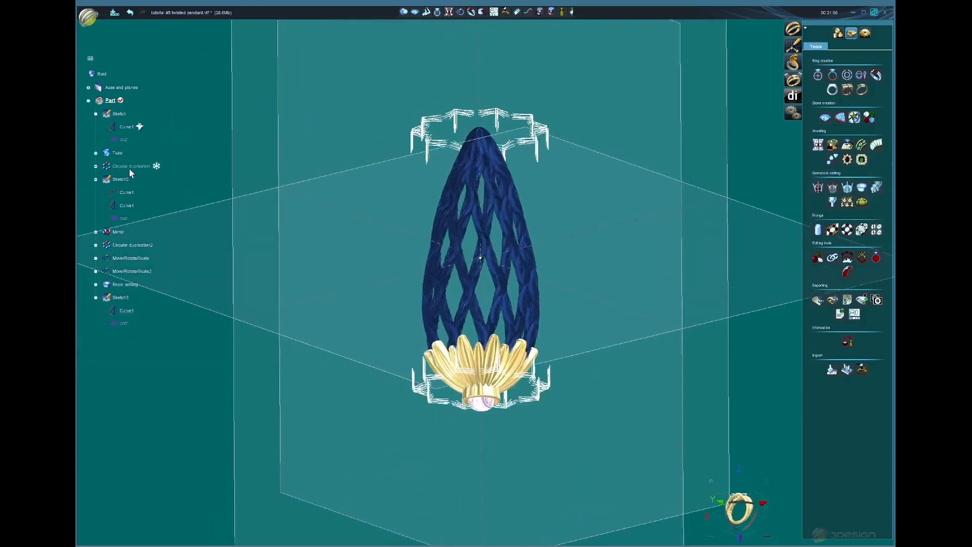
Step: Hide the first circular duplication of twisted strands and extrude the teardrop curve into a solid with a set sweeping distance
{"action": "right_click", "coordinate": [130, 167]}
{"action": "left_click", "coordinate": [147, 183]}
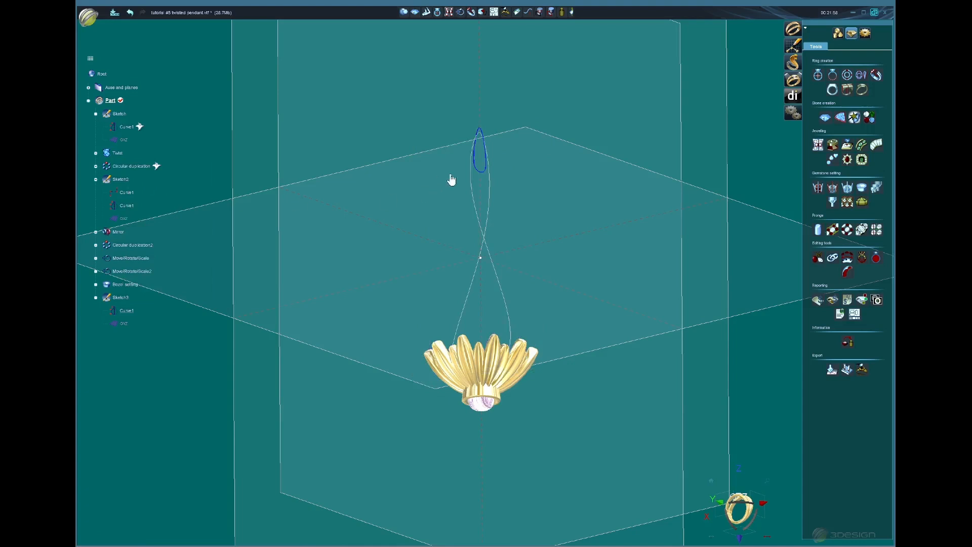
{"action": "left_click", "coordinate": [839, 34]}
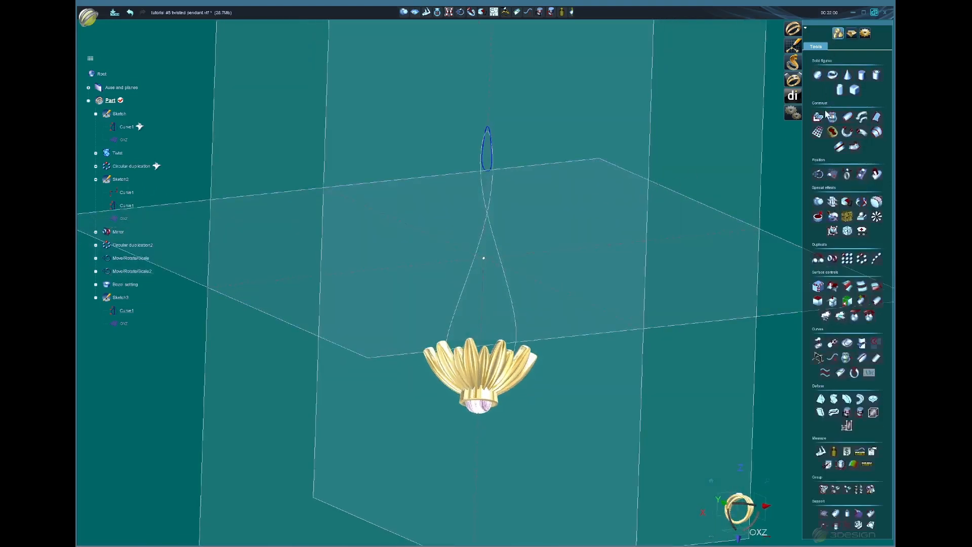
{"action": "left_click", "coordinate": [816, 118]}
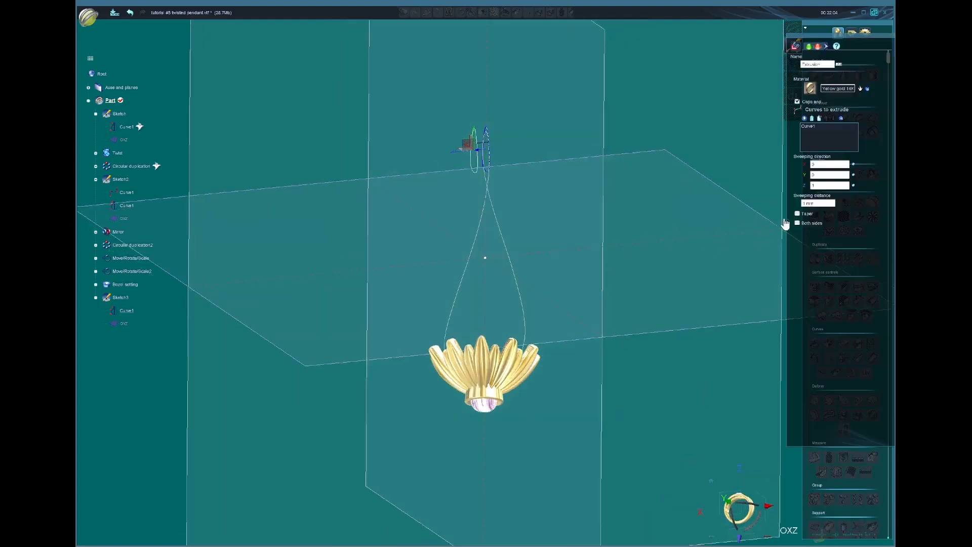
{"action": "left_click", "coordinate": [824, 204]}
{"action": "left_click", "coordinate": [810, 46]}
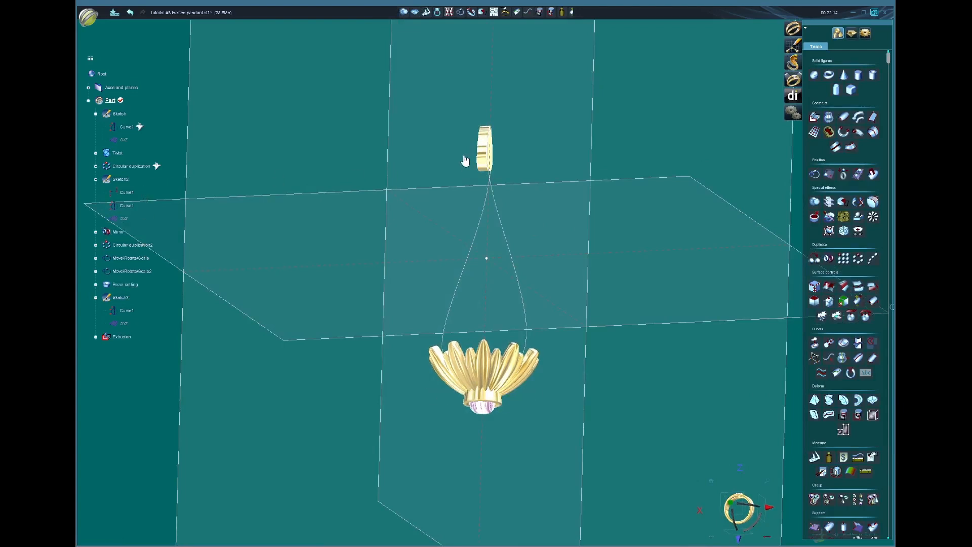
Step: Show the first circular duplication of twisted strands again around the extruded teardrop
{"action": "left_click", "coordinate": [481, 159]}
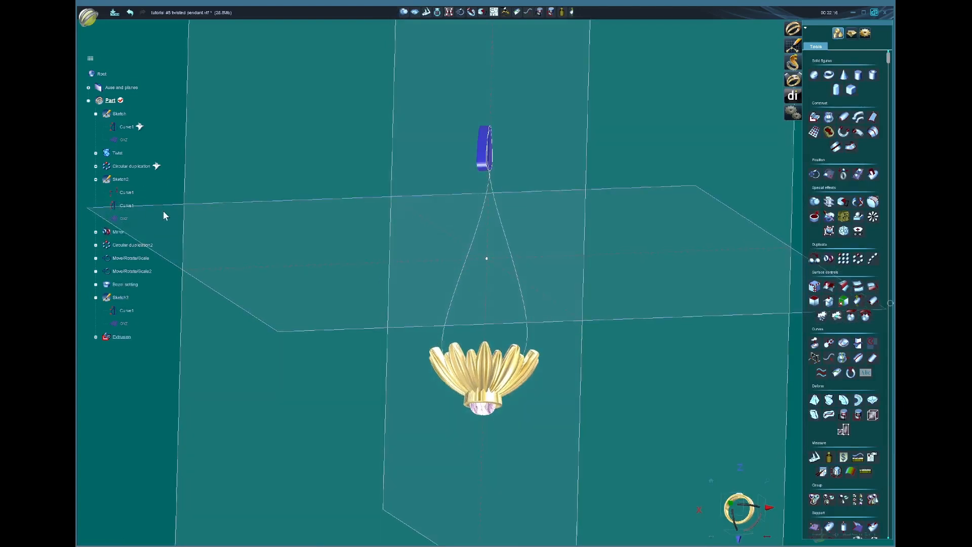
{"action": "right_click", "coordinate": [132, 164]}
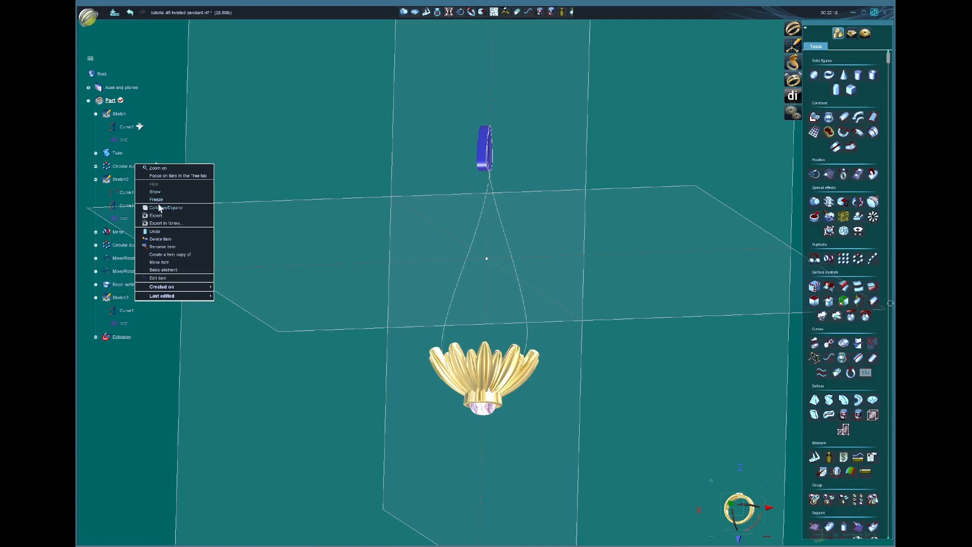
{"action": "left_click", "coordinate": [155, 192]}
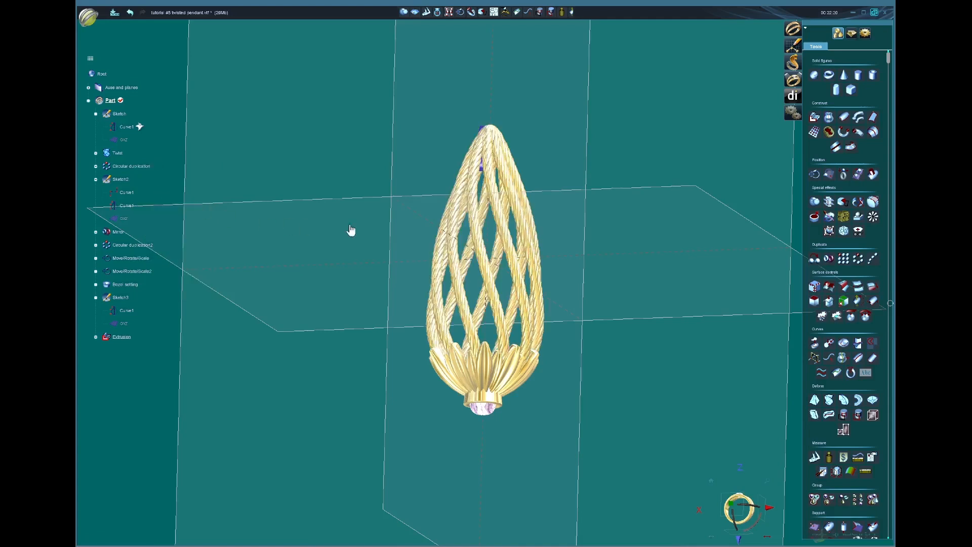
{"action": "middle_click_drag", "start_coordinate": [428, 231], "coordinate": [460, 226]}
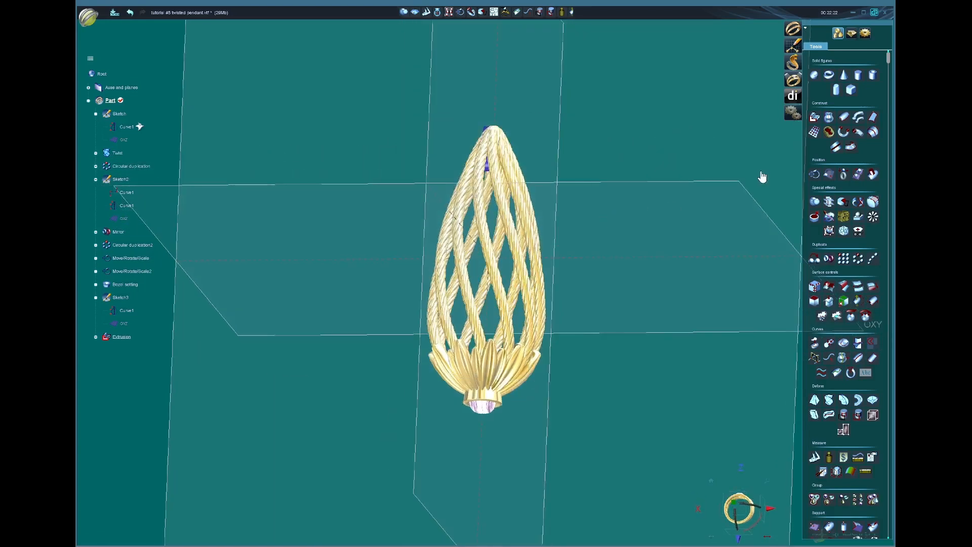
Step: Move the teardrop extrusion sideways by about 3 mm, out of the pendant's tip, and tilt it by about 22° in the side view
{"action": "left_click", "coordinate": [814, 175]}
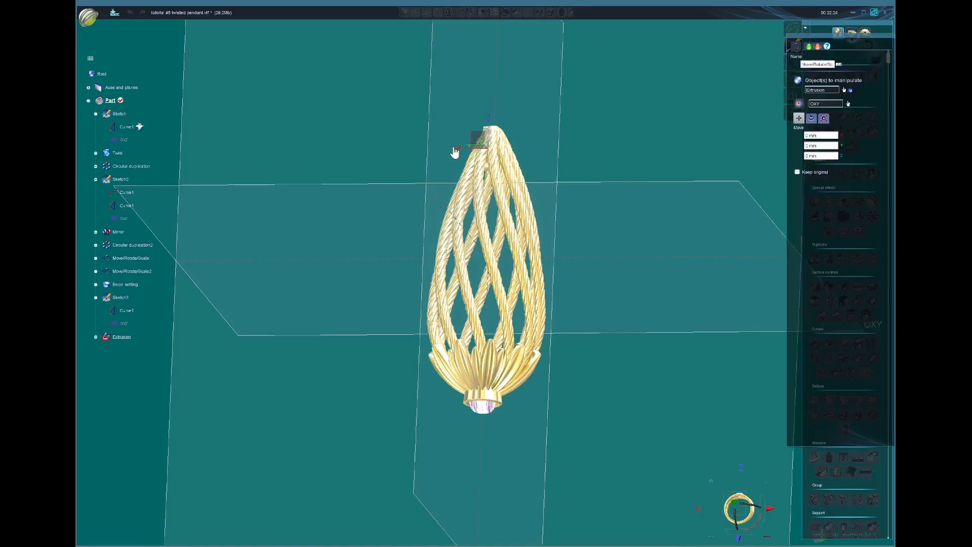
{"action": "left_click_drag", "start_coordinate": [454, 153], "coordinate": [499, 150]}
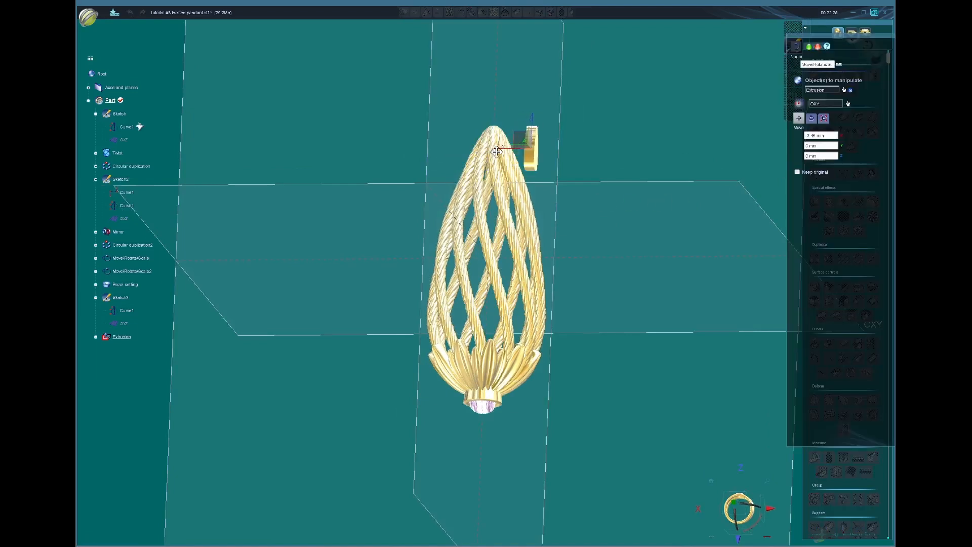
{"action": "left_click", "coordinate": [757, 515]}
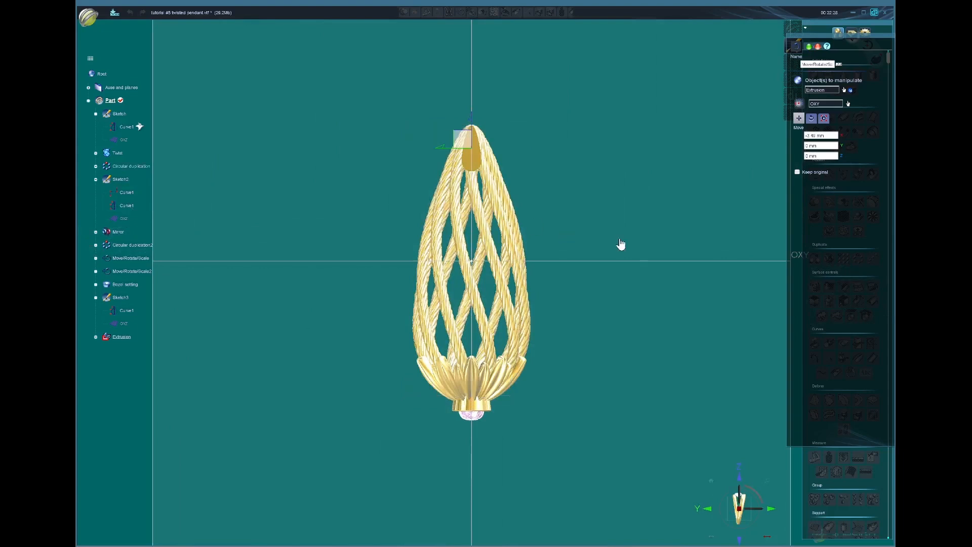
{"action": "left_click", "coordinate": [773, 513]}
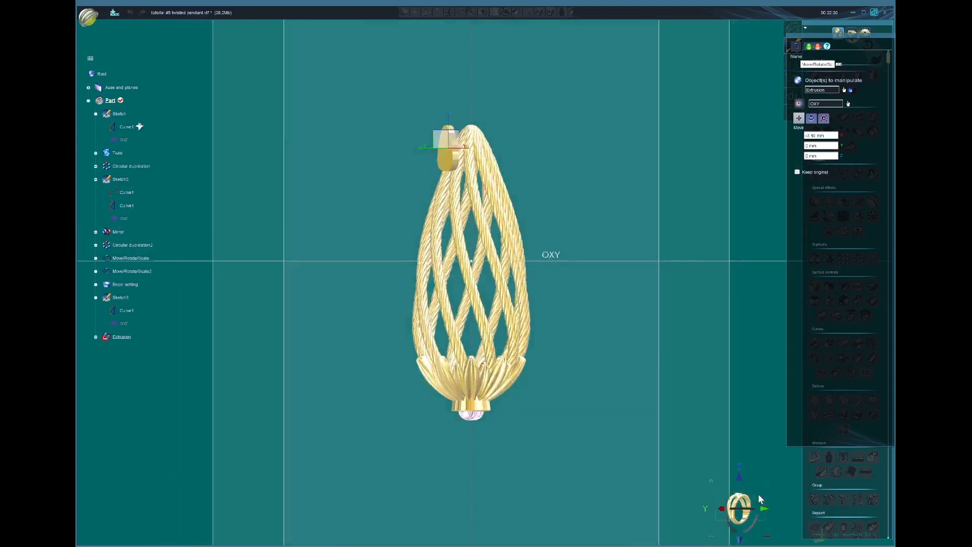
{"action": "left_click", "coordinate": [811, 118]}
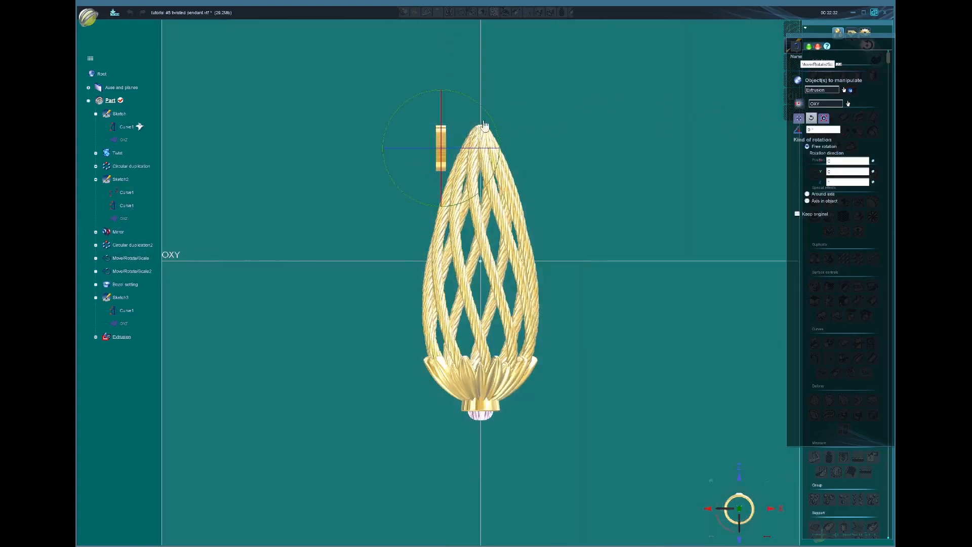
{"action": "left_click_drag", "start_coordinate": [405, 99], "coordinate": [422, 96]}
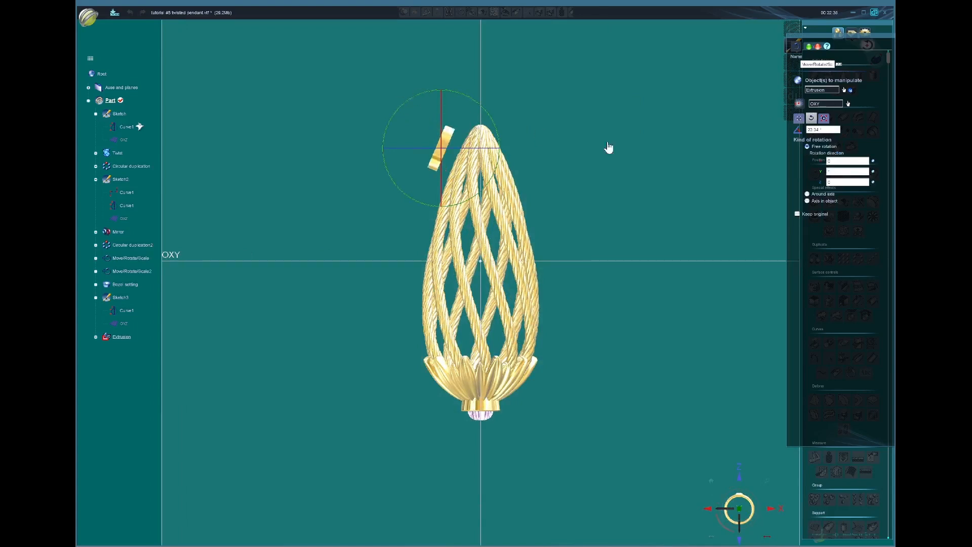
Step: Reposition the tilted teardrop against the strands at the pendant's tip, adjust its rotation to follow their slope, and apply the placement
{"action": "left_click", "coordinate": [798, 118]}
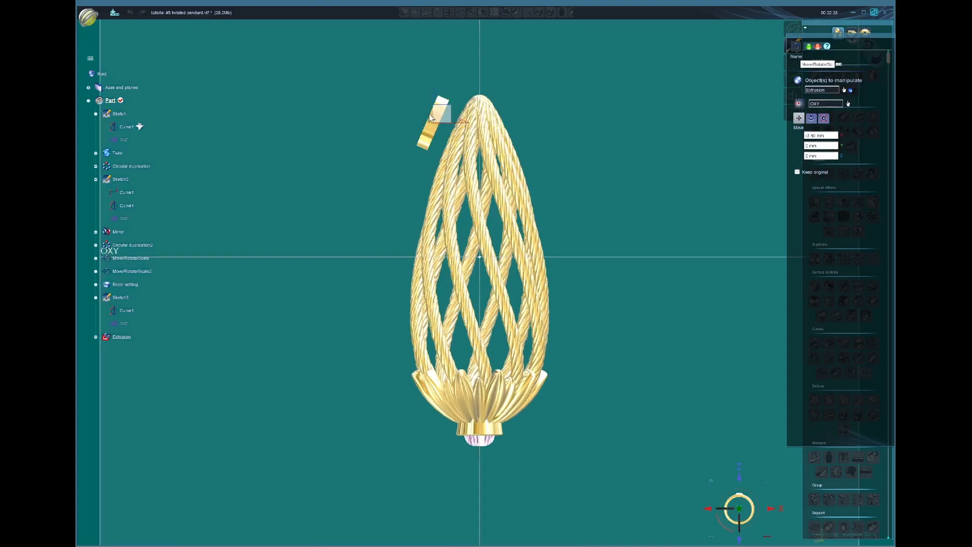
{"action": "left_click_drag", "start_coordinate": [429, 116], "coordinate": [510, 84]}
{"action": "left_click", "coordinate": [811, 118]}
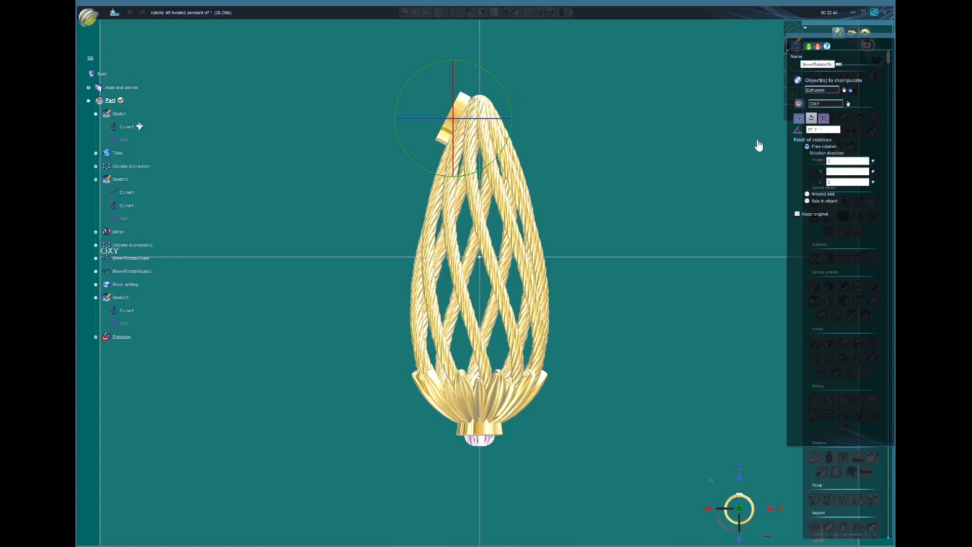
{"action": "left_click", "coordinate": [799, 118]}
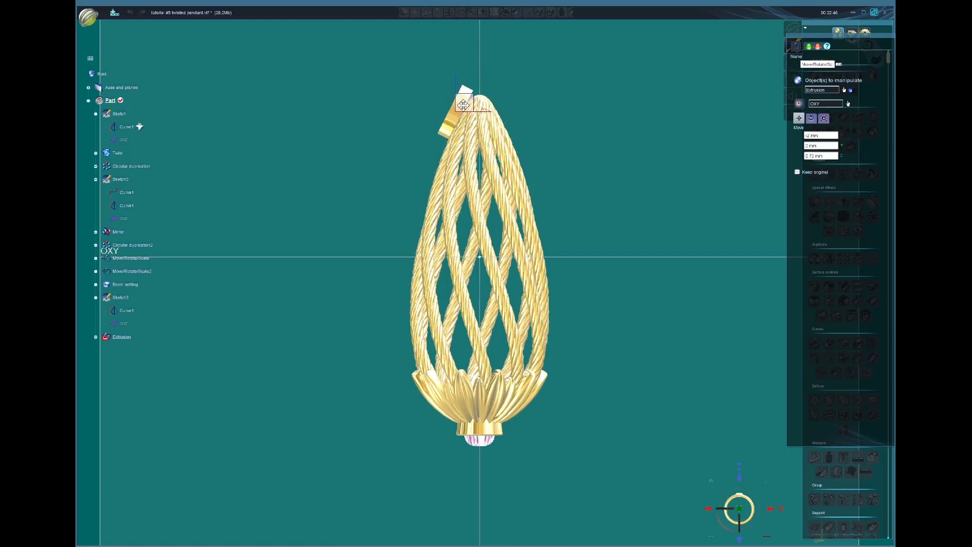
{"action": "left_click_drag", "start_coordinate": [464, 105], "coordinate": [505, 69]}
{"action": "left_click", "coordinate": [812, 118]}
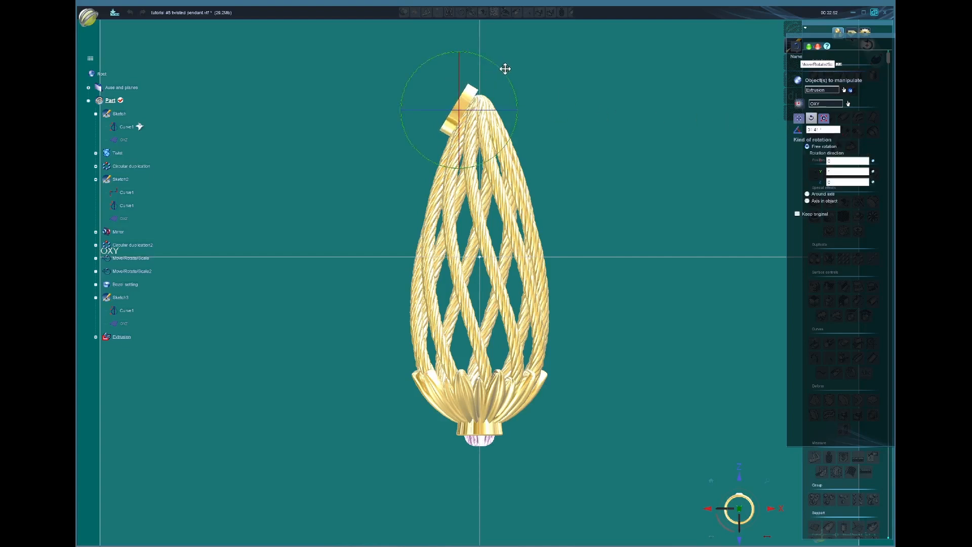
{"action": "left_click", "coordinate": [809, 47]}
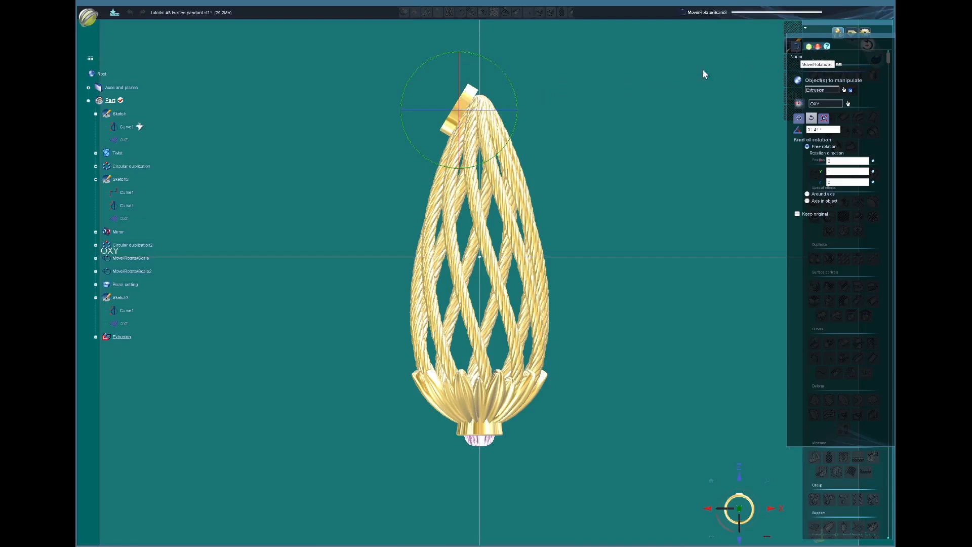
Step: Fillet the outer front edge of the teardrop petal with a 0.2 mm radius
{"action": "scroll", "coordinate": [501, 188], "scroll_direction": "down", "scroll_amount": 3}
{"action": "middle_click_drag", "start_coordinate": [491, 238], "coordinate": [534, 217]}
{"action": "left_click", "coordinate": [538, 219]}
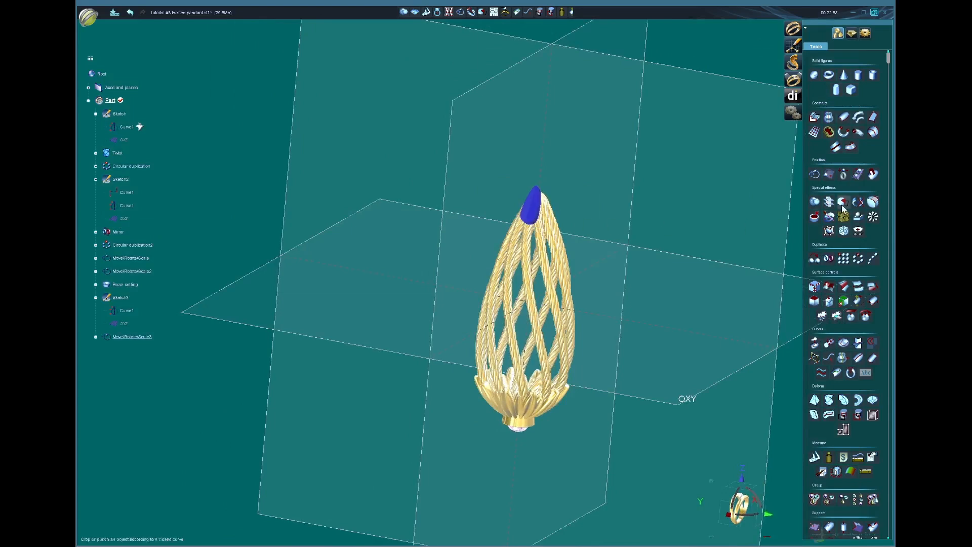
{"action": "left_click", "coordinate": [873, 202]}
{"action": "left_click", "coordinate": [527, 218]}
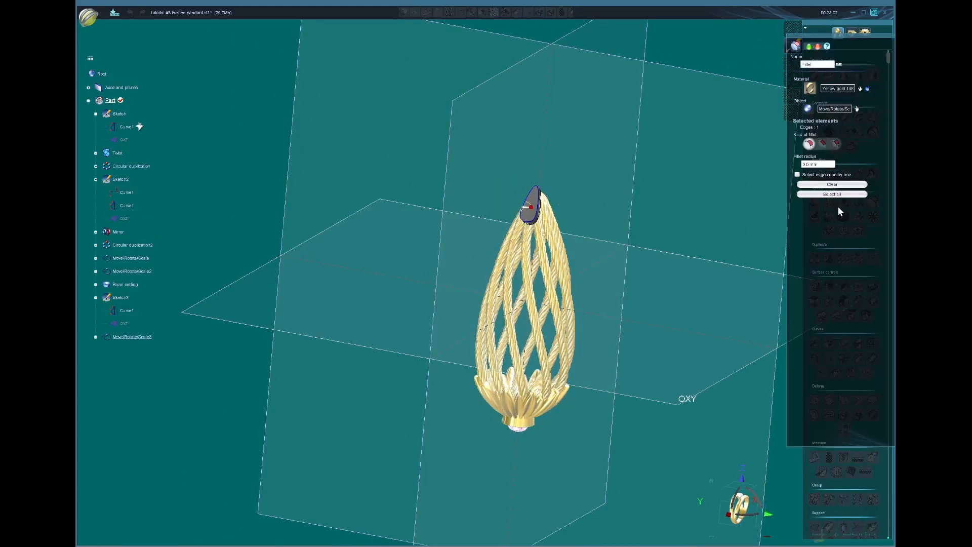
{"action": "left_click", "coordinate": [827, 165]}
{"action": "left_click", "coordinate": [810, 47]}
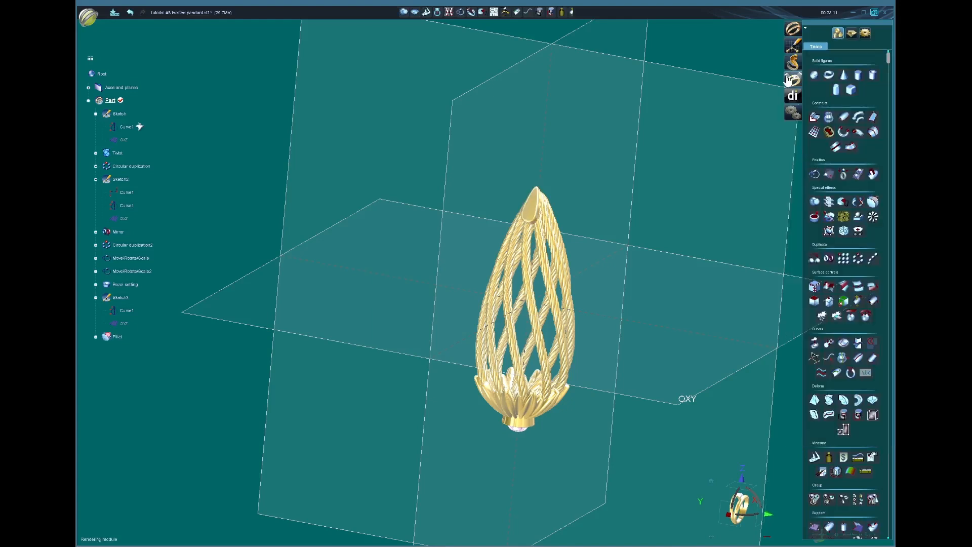
Step: Edit the teardrop petal's fillet and set its radius to 0.4 mm
{"action": "double_click", "coordinate": [526, 219]}
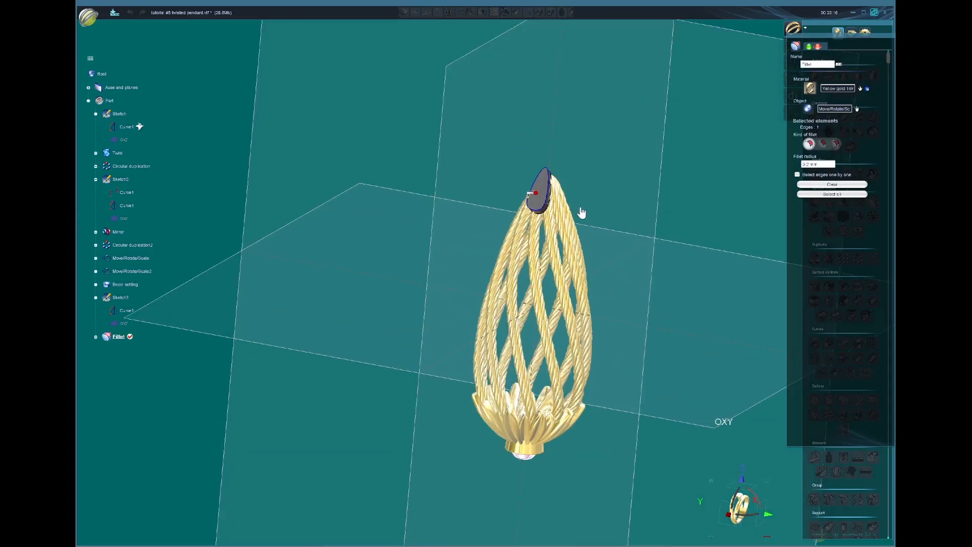
{"action": "left_click", "coordinate": [834, 164]}
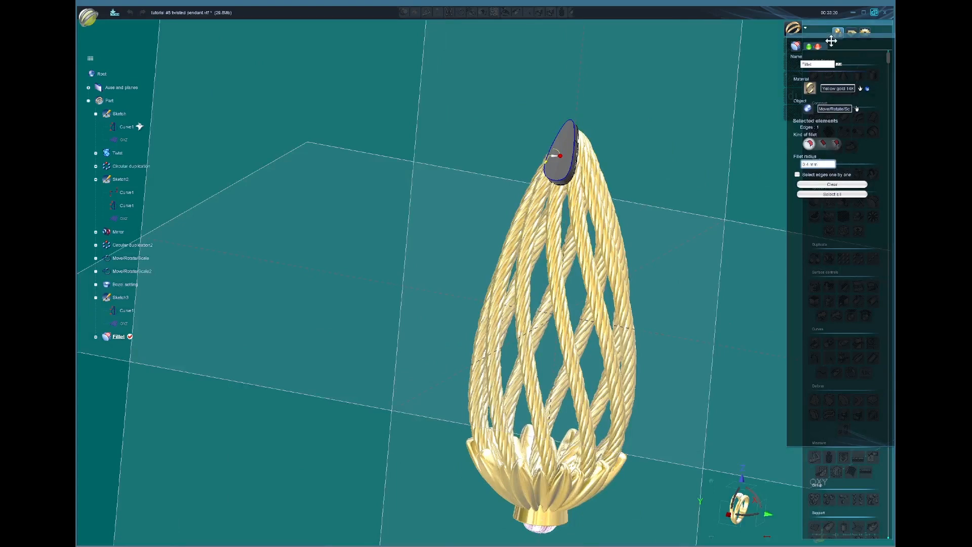
{"action": "left_click", "coordinate": [810, 49]}
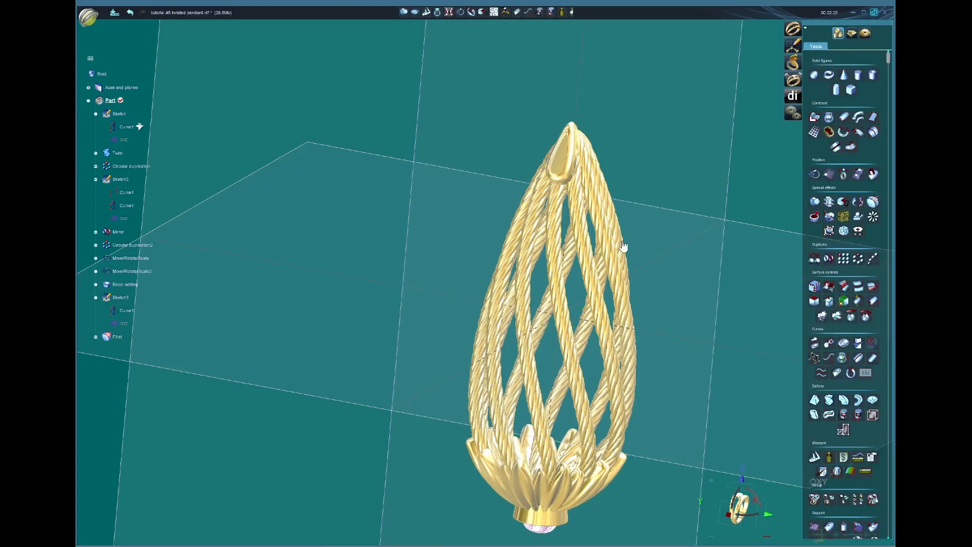
Step: Circularly duplicate the filleted teardrop petal 360° around the OZ axis with fewer than ten copies to form the pendant's top cap
{"action": "middle_click_drag", "start_coordinate": [589, 198], "coordinate": [647, 95]}
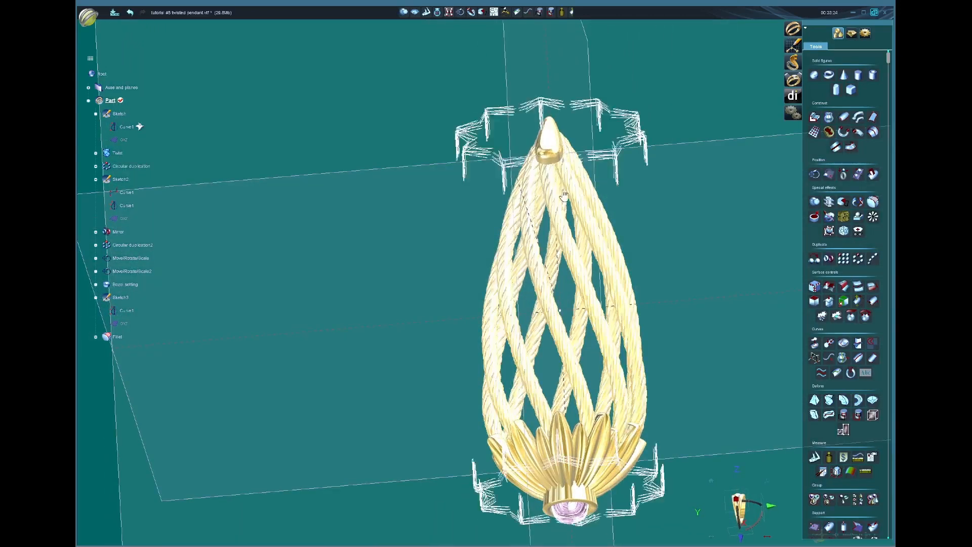
{"action": "middle_click_drag", "start_coordinate": [564, 195], "coordinate": [556, 223]}
{"action": "scroll", "coordinate": [497, 226], "scroll_direction": "down", "scroll_amount": 3}
{"action": "middle_click_drag", "start_coordinate": [497, 231], "coordinate": [537, 210]}
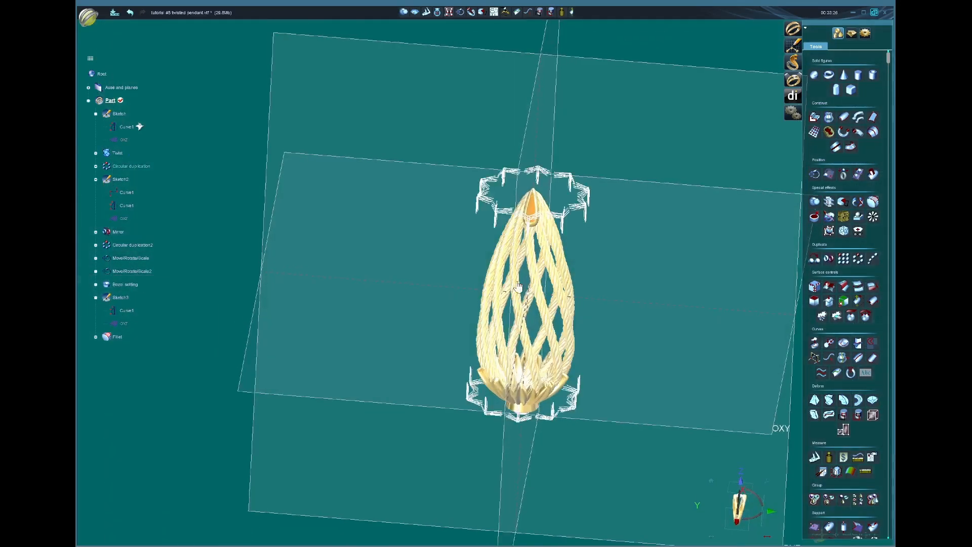
{"action": "left_click", "coordinate": [535, 213]}
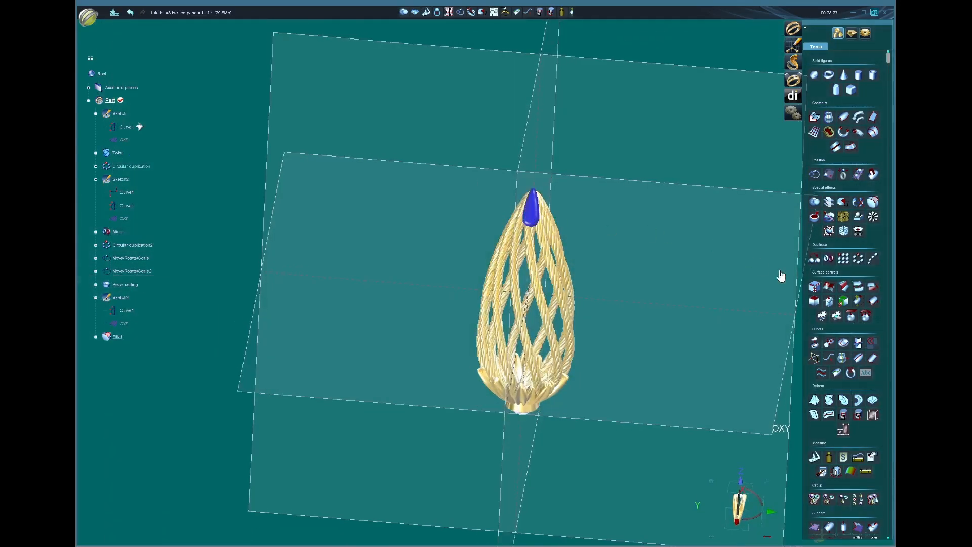
{"action": "left_click", "coordinate": [859, 260]}
{"action": "middle_click_drag", "start_coordinate": [645, 258], "coordinate": [734, 196]}
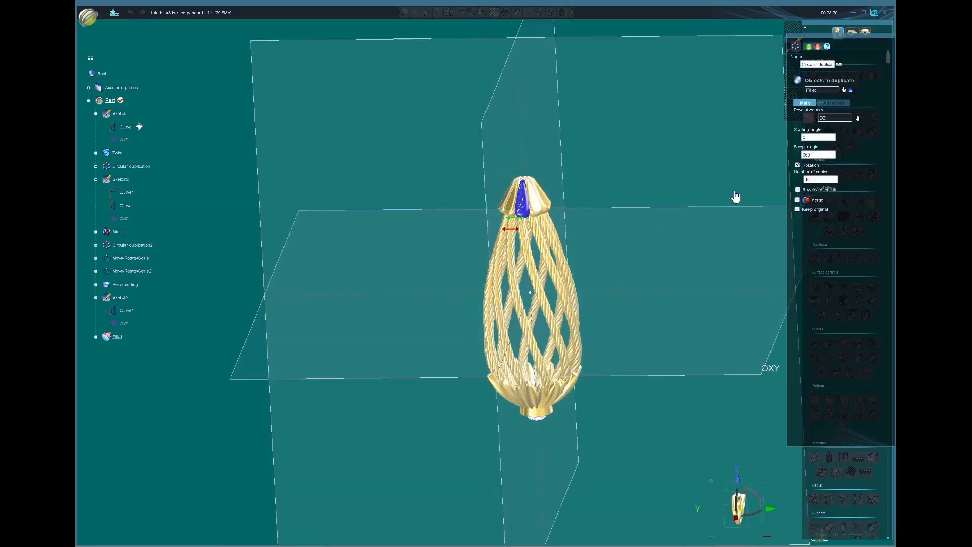
{"action": "double_click", "coordinate": [816, 180]}
{"action": "type", "text": "9"}
{"action": "scroll", "coordinate": [817, 181], "scroll_direction": "down", "scroll_amount": 1}
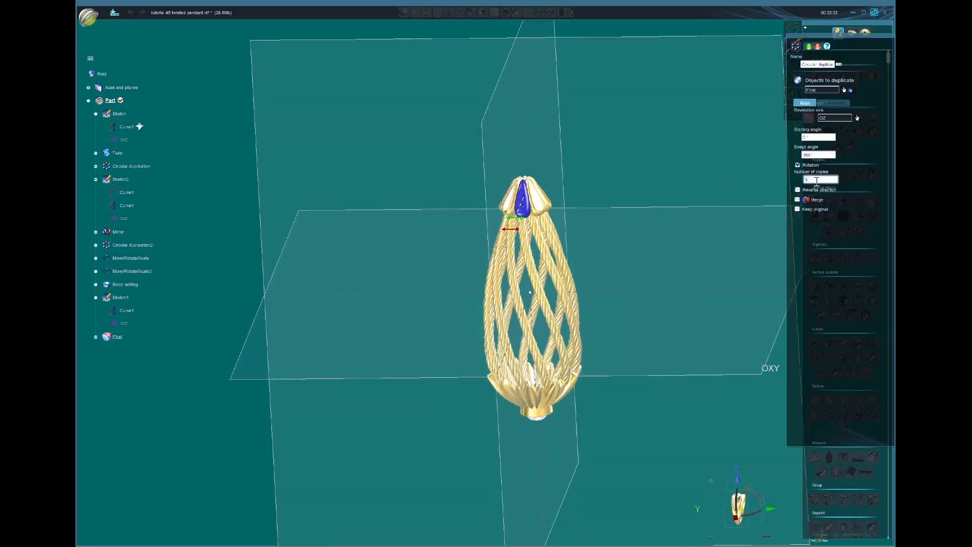
{"action": "scroll", "coordinate": [817, 181], "scroll_direction": "down", "scroll_amount": 1}
{"action": "scroll", "coordinate": [816, 181], "scroll_direction": "down", "scroll_amount": 1}
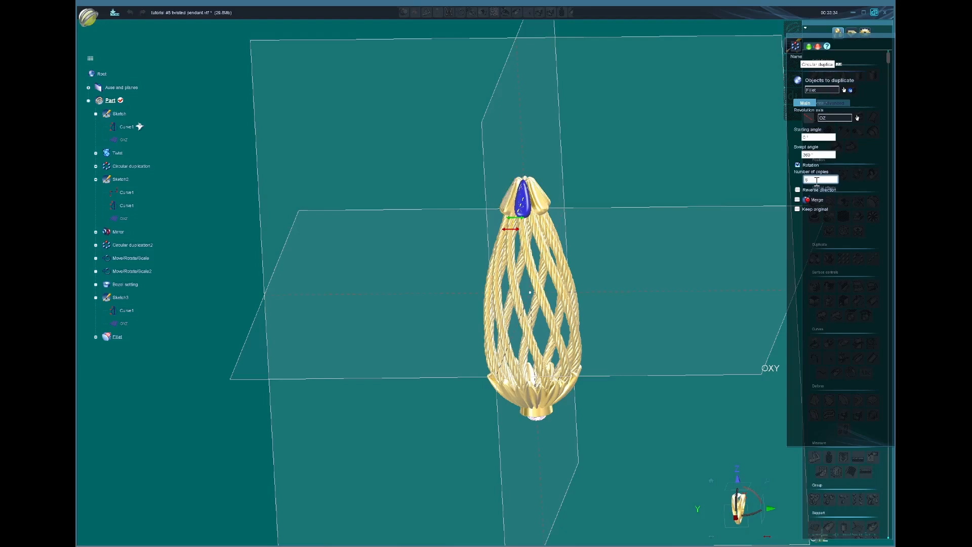
{"action": "middle_click_drag", "start_coordinate": [676, 254], "coordinate": [709, 243]}
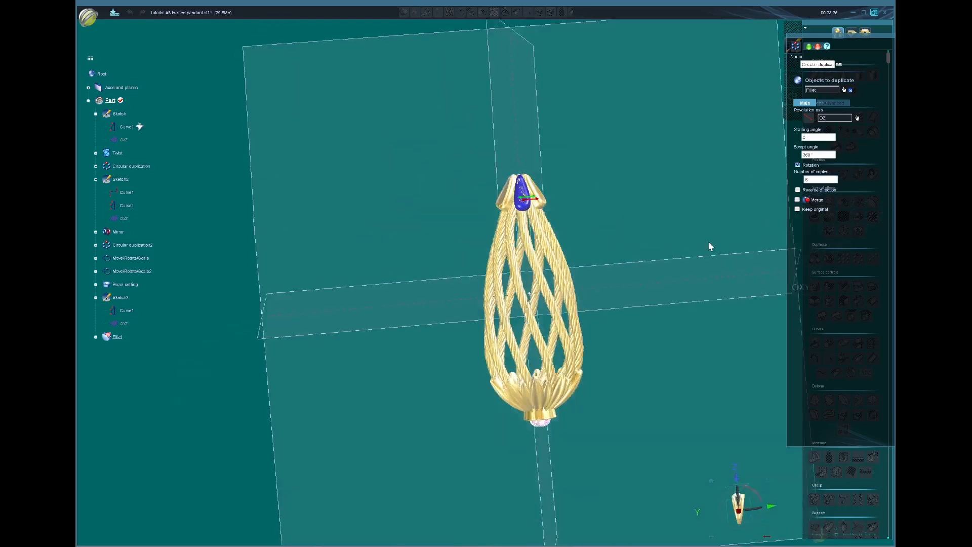
{"action": "left_click", "coordinate": [810, 47]}
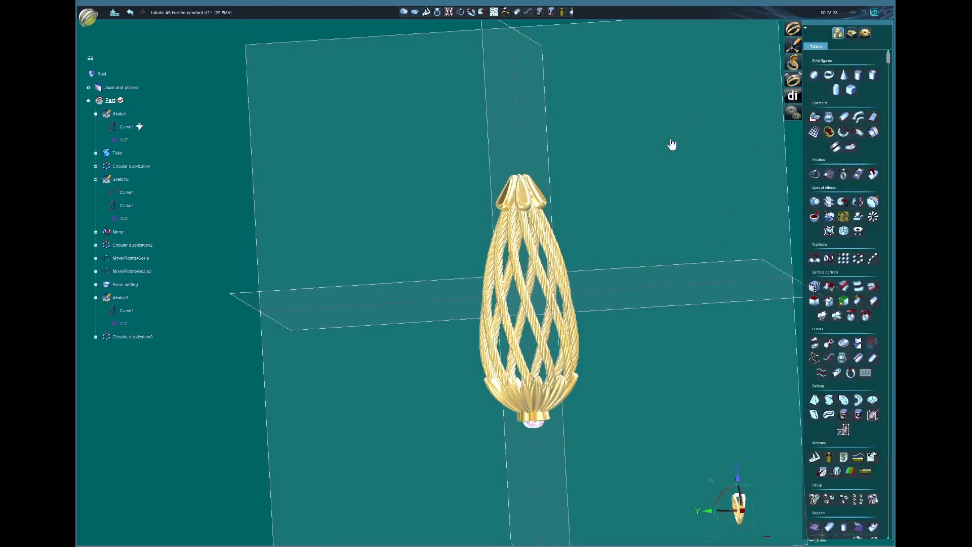
Step: Create a torus on the OYZ plane above the pendant, about 2.4 mm in major diameter and 0.8 mm thick, and centre it
{"action": "scroll", "coordinate": [592, 277], "scroll_direction": "down", "scroll_amount": 3}
{"action": "middle_click_drag", "start_coordinate": [574, 255], "coordinate": [668, 311]}
{"action": "left_click", "coordinate": [759, 521]}
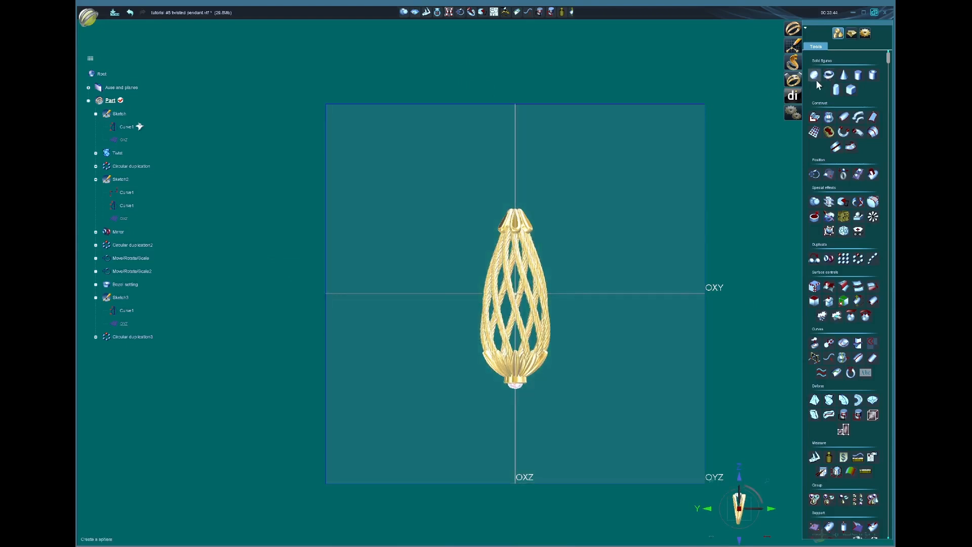
{"action": "left_click", "coordinate": [830, 76]}
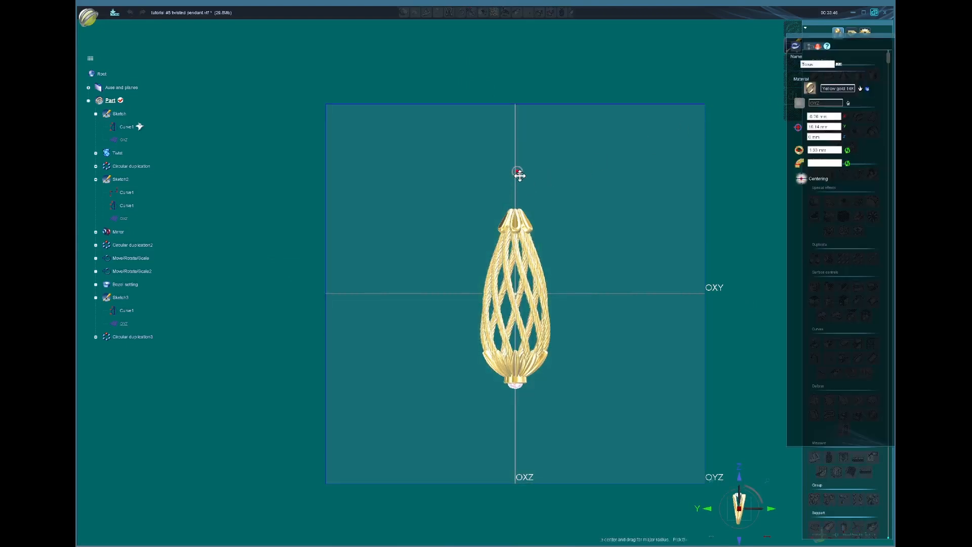
{"action": "left_click_drag", "start_coordinate": [521, 176], "coordinate": [523, 184]}
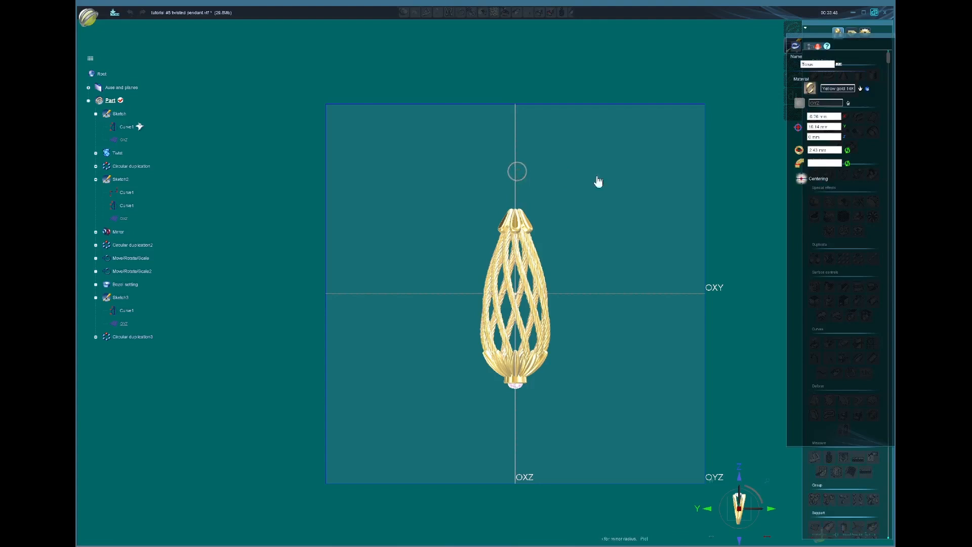
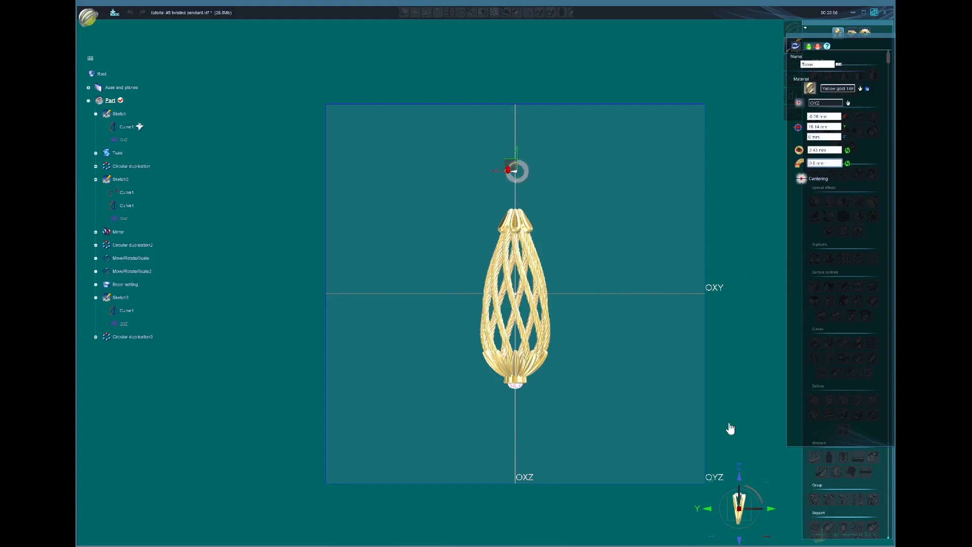
{"action": "left_click", "coordinate": [803, 179]}
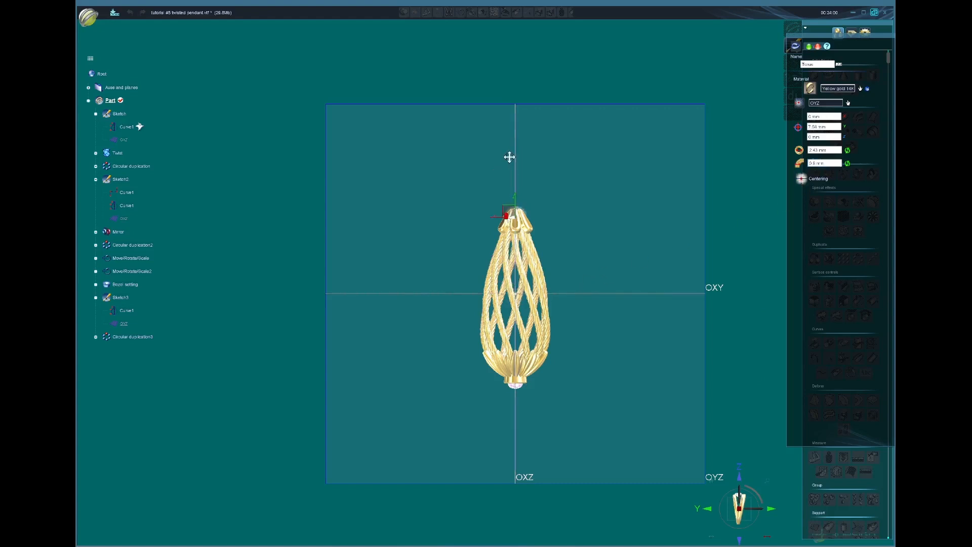
Step: Raise the torus onto the tip of the petal cap at about 12.17 mm, enlarge its major diameter slightly, and apply it
{"action": "left_click_drag", "start_coordinate": [509, 158], "coordinate": [510, 177]}
{"action": "scroll", "coordinate": [517, 198], "scroll_direction": "up", "scroll_amount": 5}
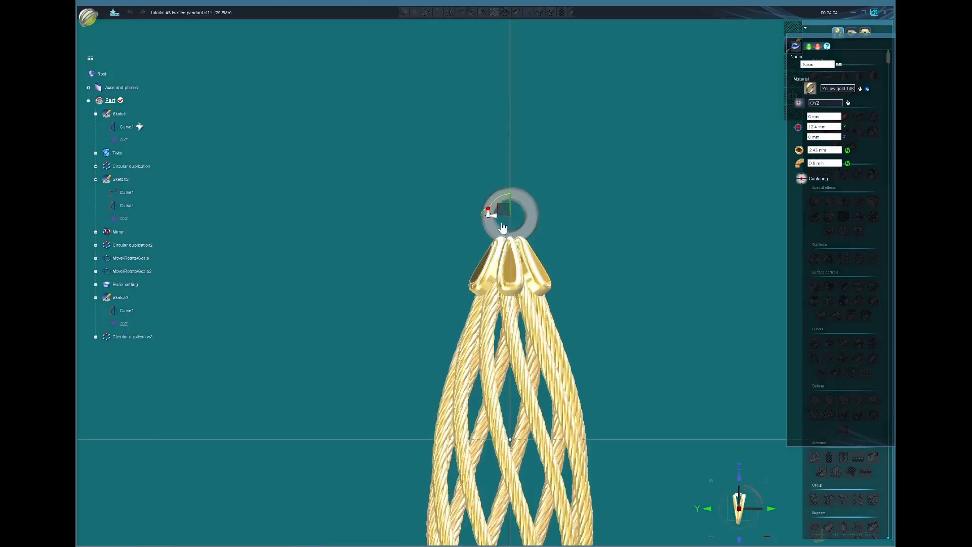
{"action": "left_click_drag", "start_coordinate": [511, 204], "coordinate": [510, 206]}
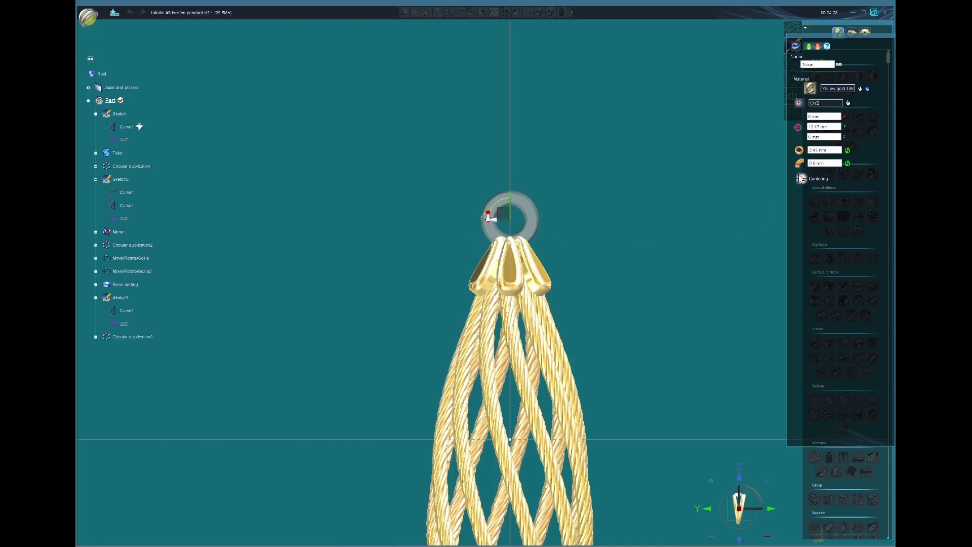
{"action": "left_click", "coordinate": [838, 150]}
{"action": "scroll", "coordinate": [837, 151], "scroll_direction": "up", "scroll_amount": 1}
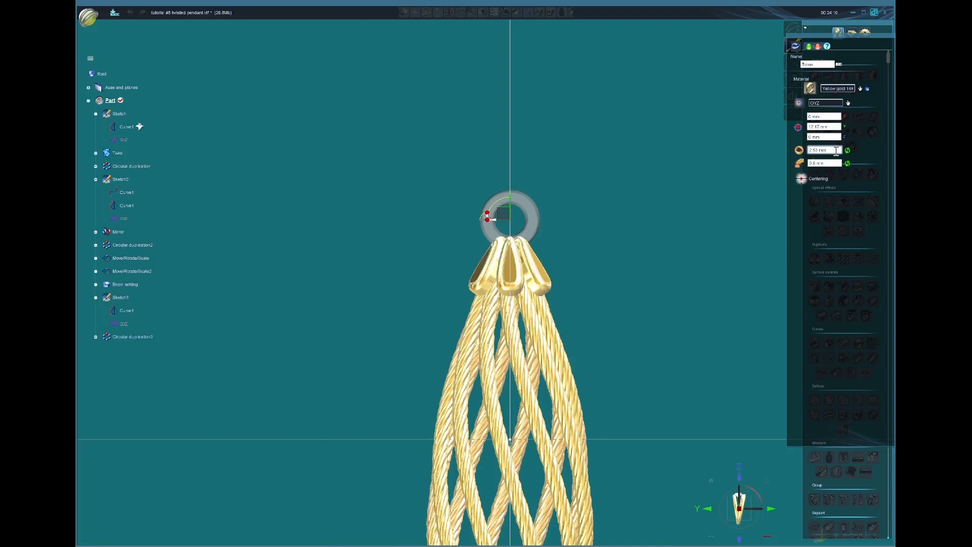
{"action": "scroll", "coordinate": [562, 281], "scroll_direction": "down", "scroll_amount": 3}
{"action": "scroll", "coordinate": [593, 303], "scroll_direction": "down", "scroll_amount": 2}
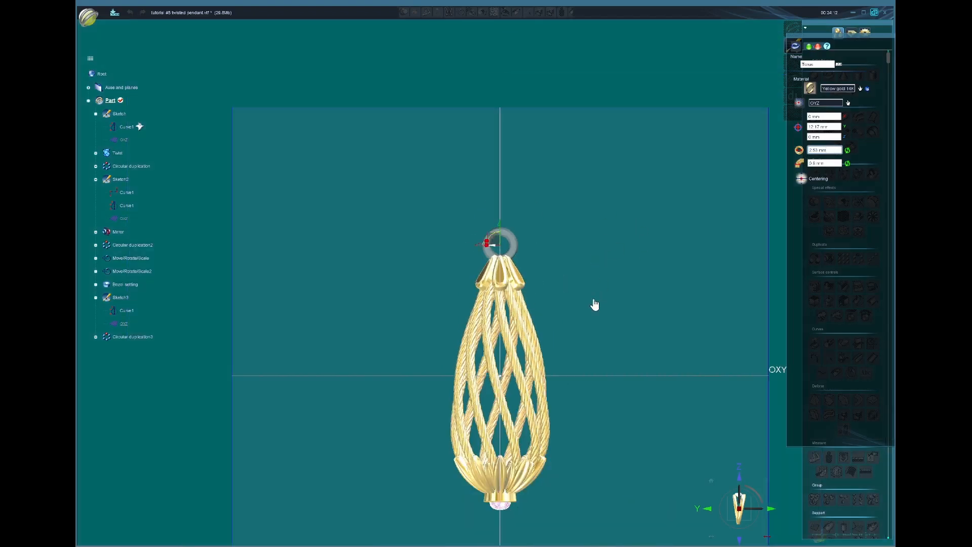
{"action": "left_click", "coordinate": [810, 48]}
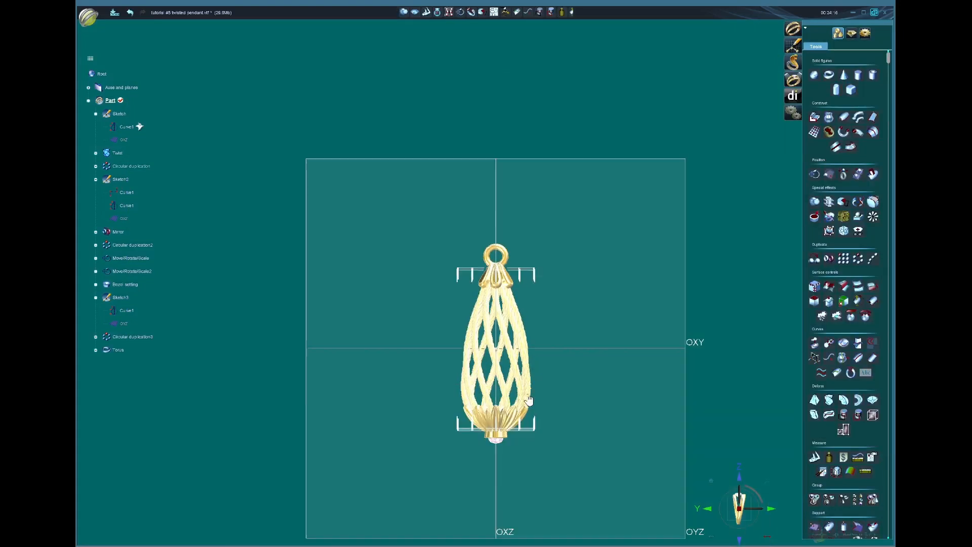
Step: Sketch a closed, symmetrical teardrop curve on the OXZ plane, starting inside the torus ring and extending above it
{"action": "left_click", "coordinate": [501, 223]}
{"action": "left_click", "coordinate": [794, 50]}
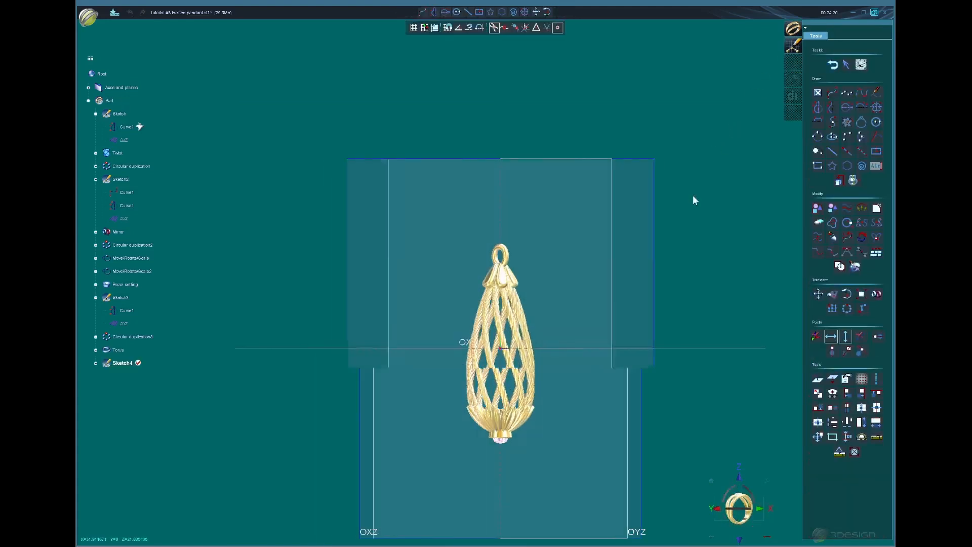
{"action": "left_click", "coordinate": [831, 108]}
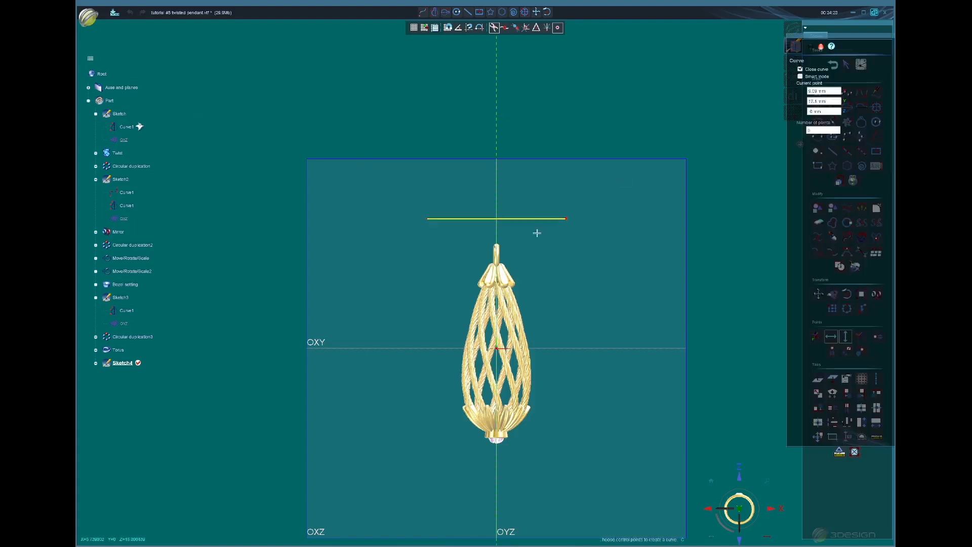
{"action": "left_click", "coordinate": [495, 253]}
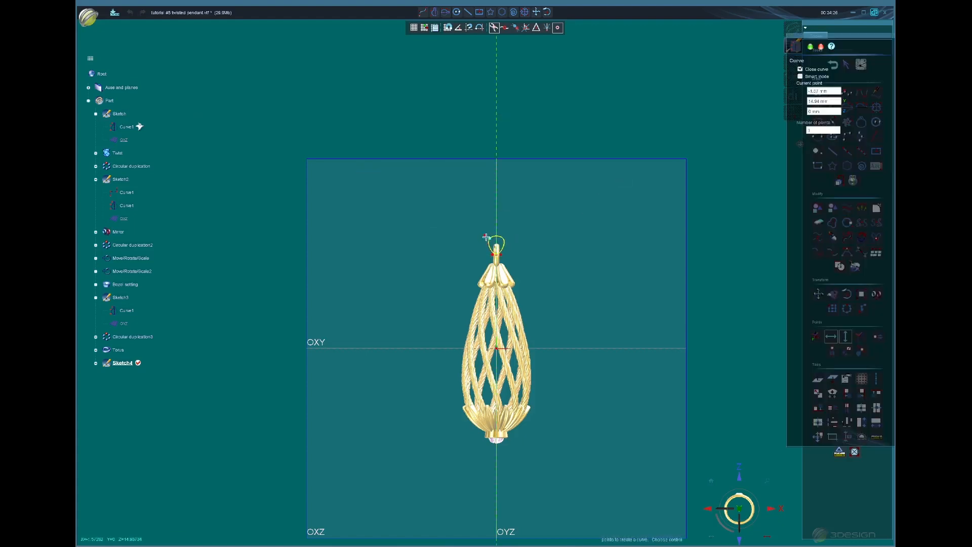
{"action": "left_click", "coordinate": [485, 235]}
{"action": "left_click", "coordinate": [480, 209]}
{"action": "left_click", "coordinate": [487, 202]}
{"action": "left_click", "coordinate": [810, 47]}
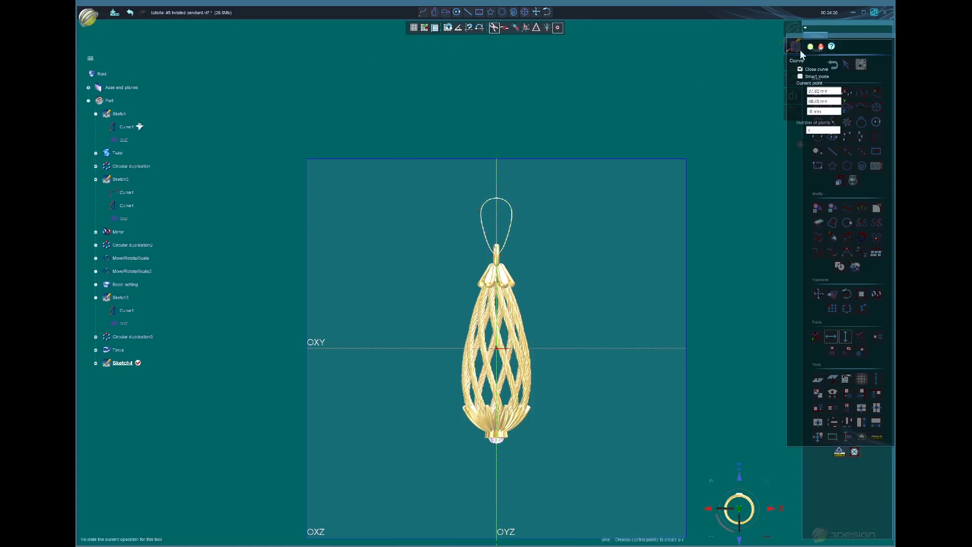
Step: Reshape the teardrop loop by lowering its lower and outer side control points, and finish the sketch
{"action": "scroll", "coordinate": [542, 238], "scroll_direction": "up", "scroll_amount": 3}
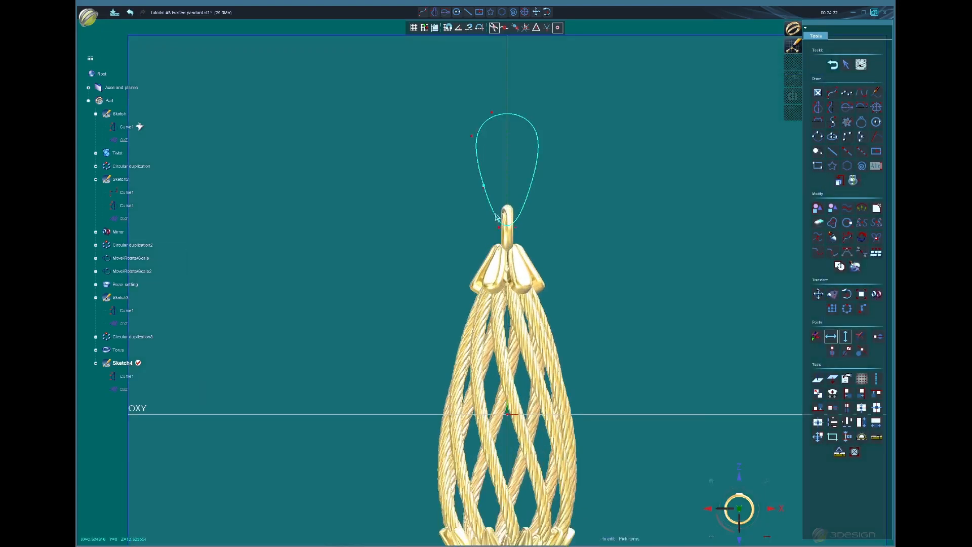
{"action": "left_click", "coordinate": [496, 214]}
{"action": "left_click_drag", "start_coordinate": [484, 188], "coordinate": [485, 204]}
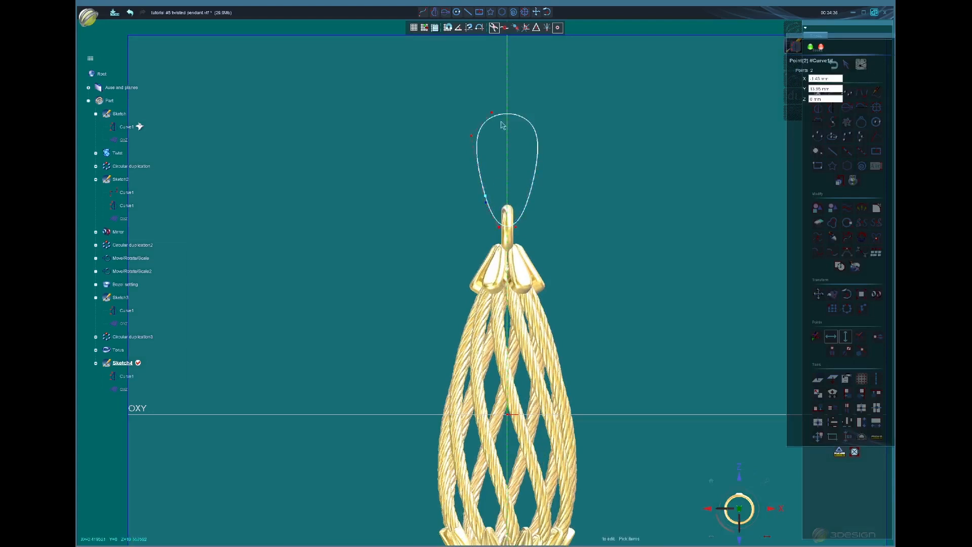
{"action": "left_click", "coordinate": [471, 136]}
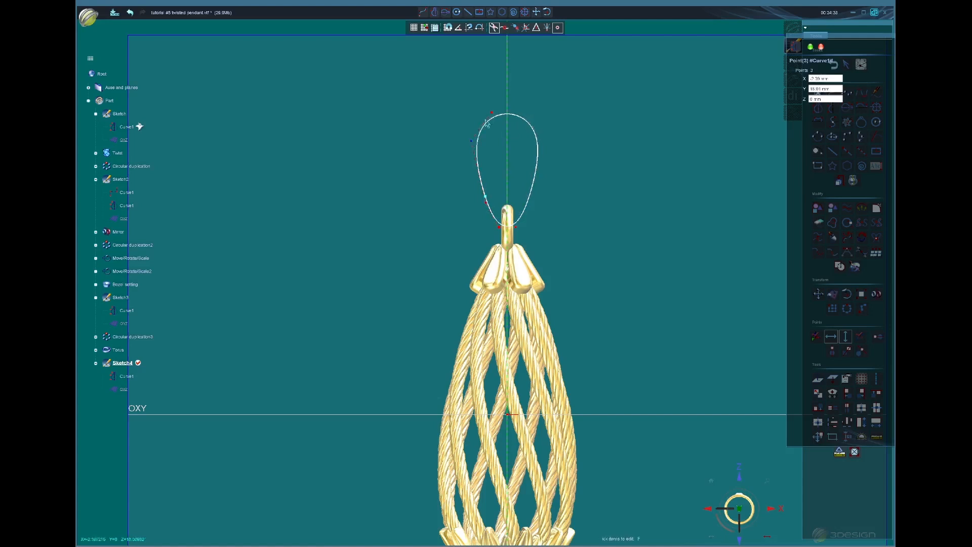
{"action": "left_click_drag", "start_coordinate": [471, 147], "coordinate": [472, 151]}
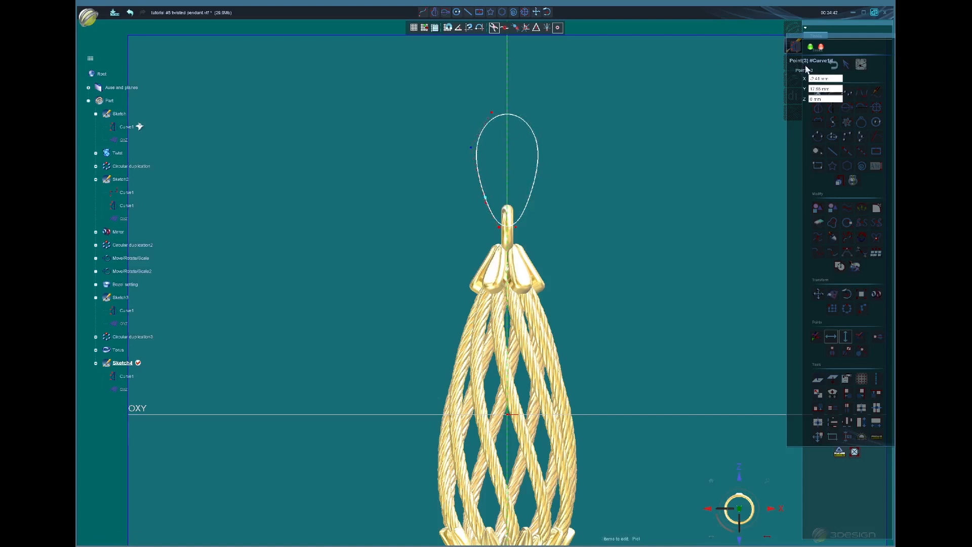
{"action": "left_click", "coordinate": [811, 47]}
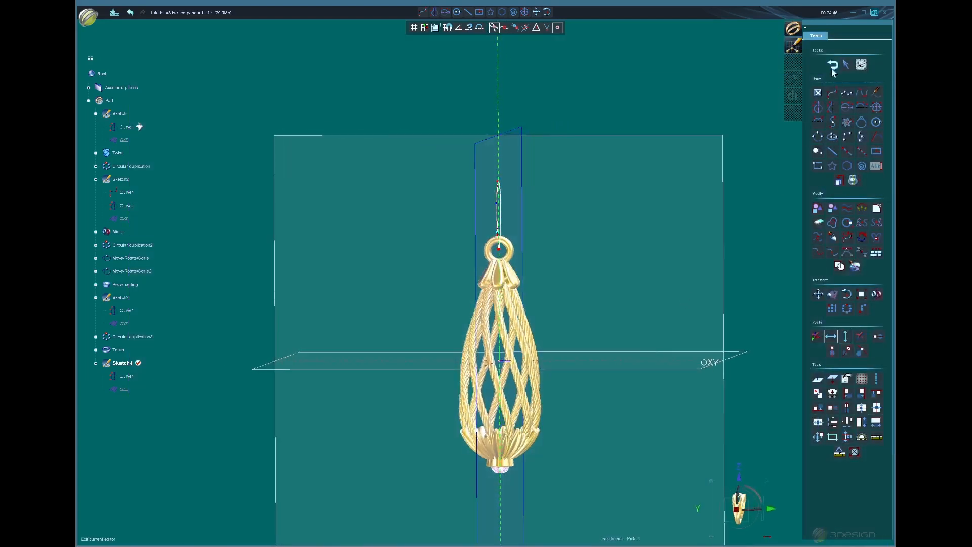
{"action": "left_click", "coordinate": [833, 66]}
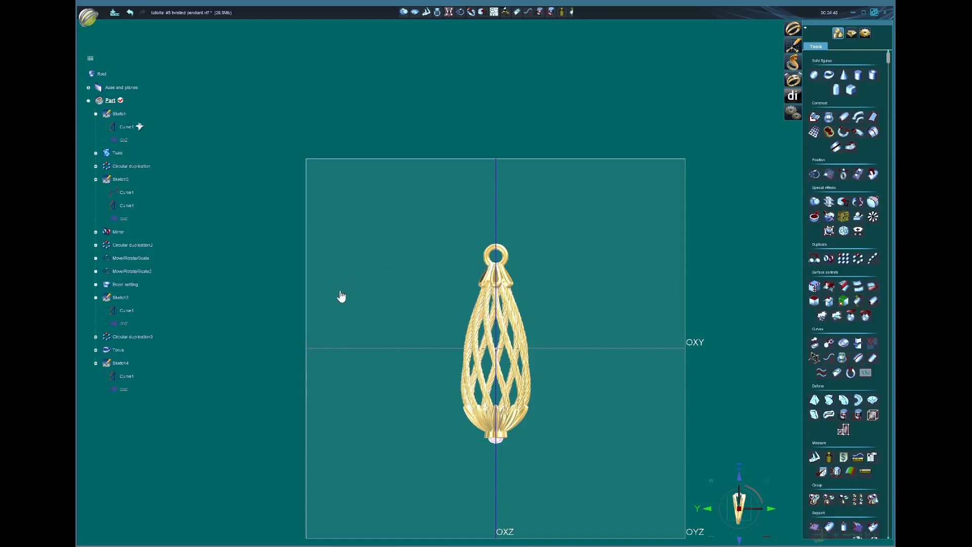
Step: Edit Sketch2 and add a closed, symmetrical rounded-rectangle curve about 2 mm wide around the origin
{"action": "double_click", "coordinate": [131, 208]}
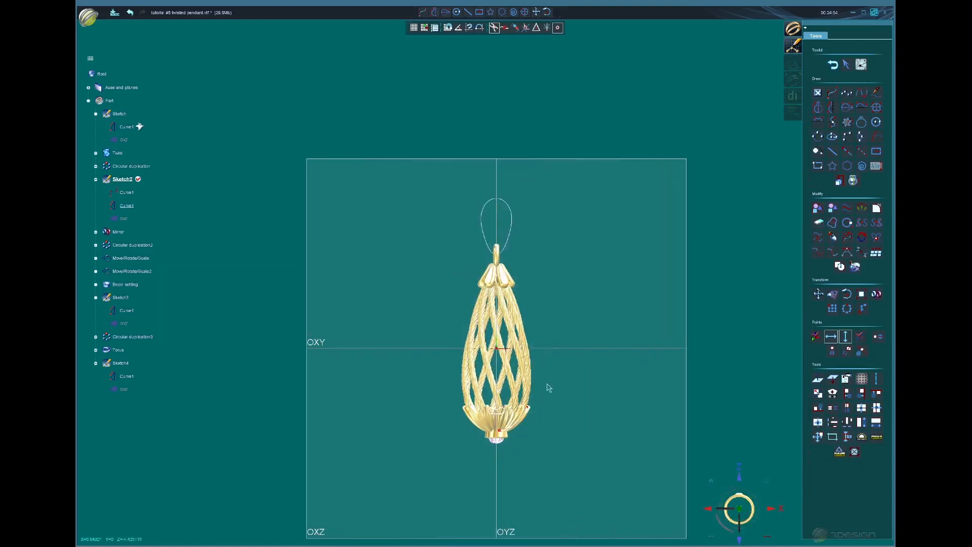
{"action": "middle_click_drag", "start_coordinate": [499, 439], "coordinate": [495, 347]}
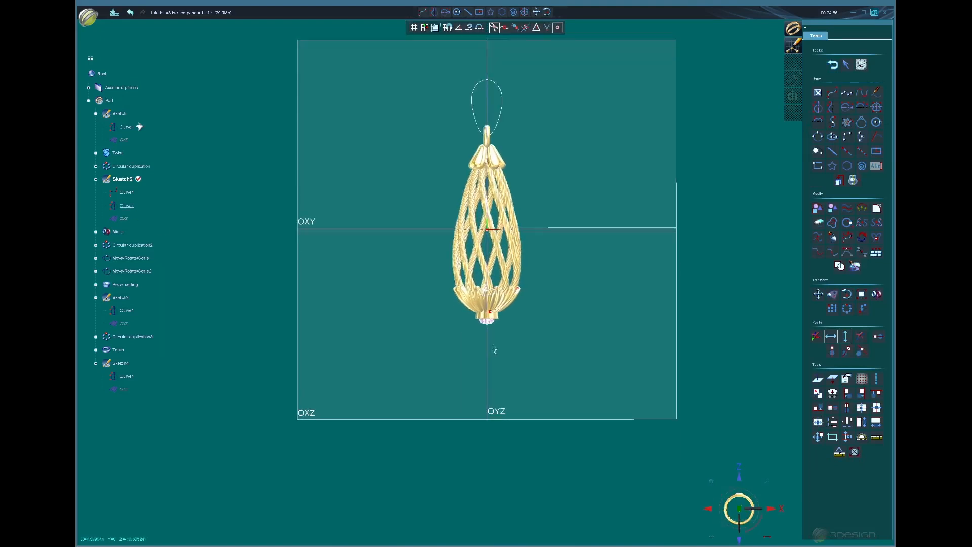
{"action": "scroll", "coordinate": [495, 348], "scroll_direction": "up", "scroll_amount": 3}
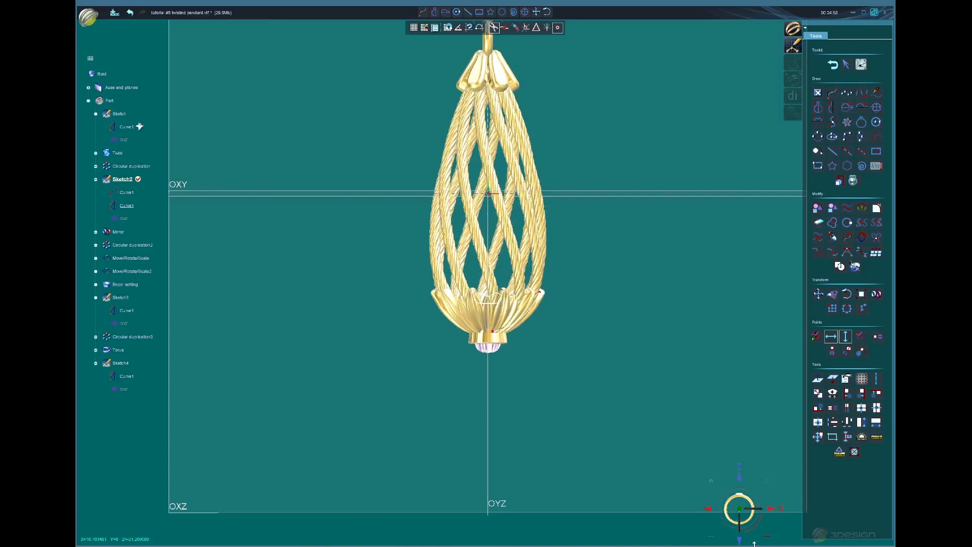
{"action": "left_click", "coordinate": [741, 508]}
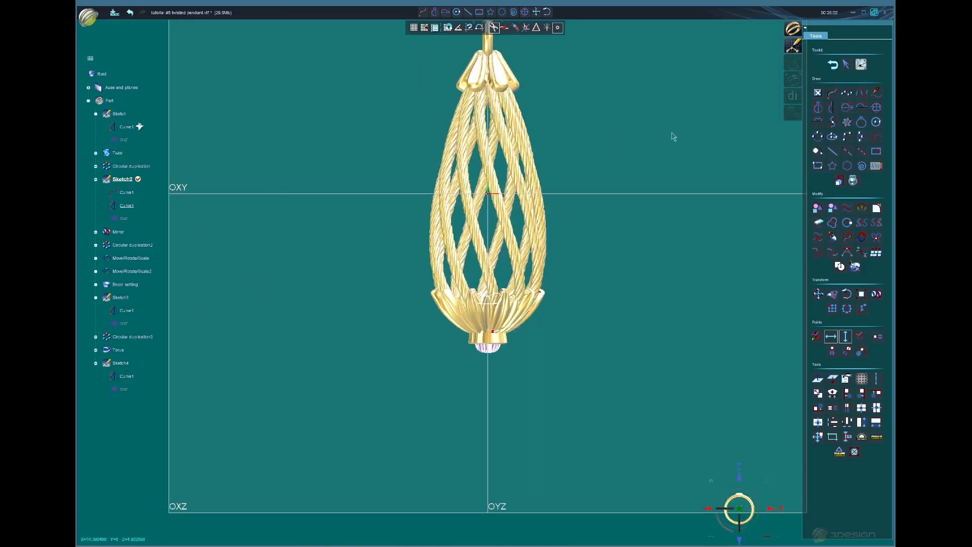
{"action": "left_click", "coordinate": [816, 108]}
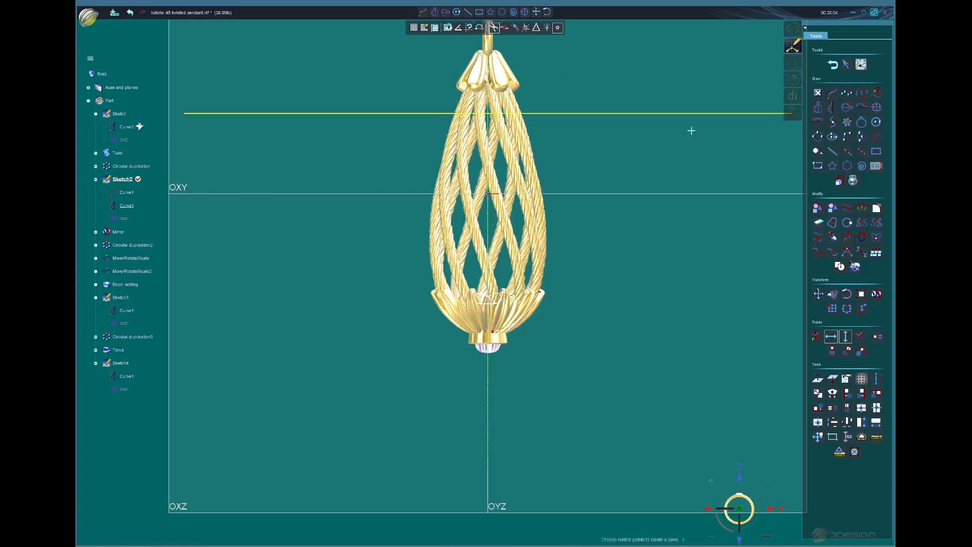
{"action": "scroll", "coordinate": [480, 147], "scroll_direction": "up", "scroll_amount": 1}
{"action": "scroll", "coordinate": [477, 142], "scroll_direction": "up", "scroll_amount": 3}
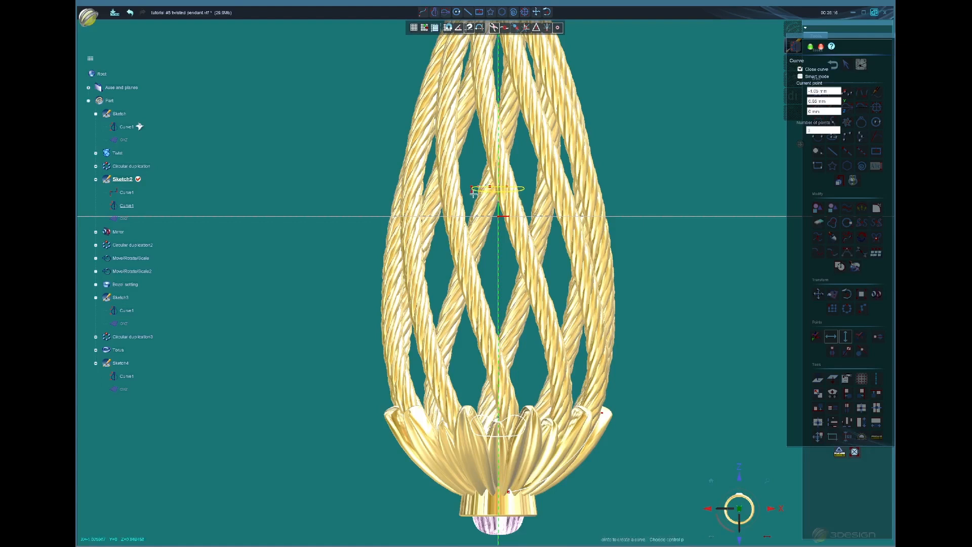
{"action": "left_click", "coordinate": [472, 218]}
{"action": "left_click", "coordinate": [810, 48]}
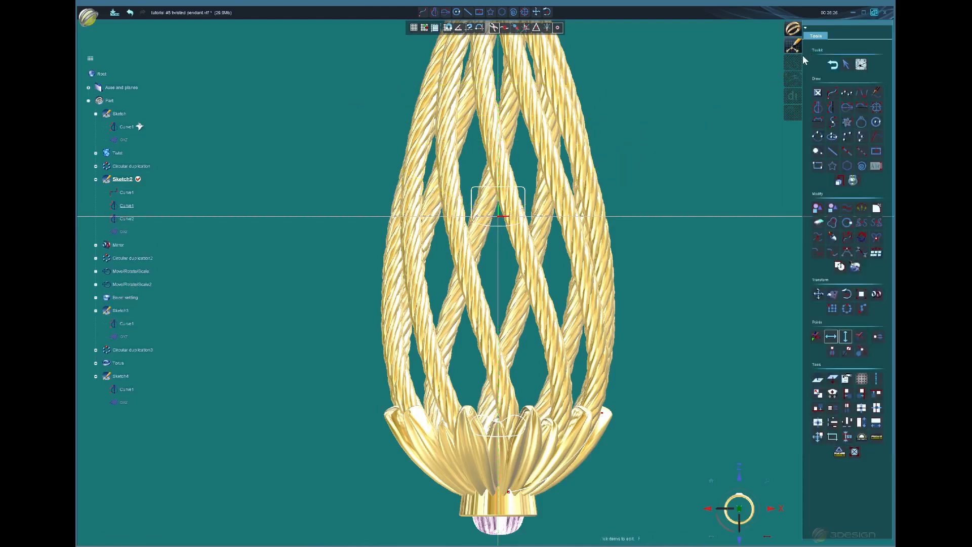
Step: Centre the rounded-rectangle curve vertically on the origin and finish the sketch
{"action": "left_click", "coordinate": [525, 195]}
{"action": "left_click", "coordinate": [818, 426]}
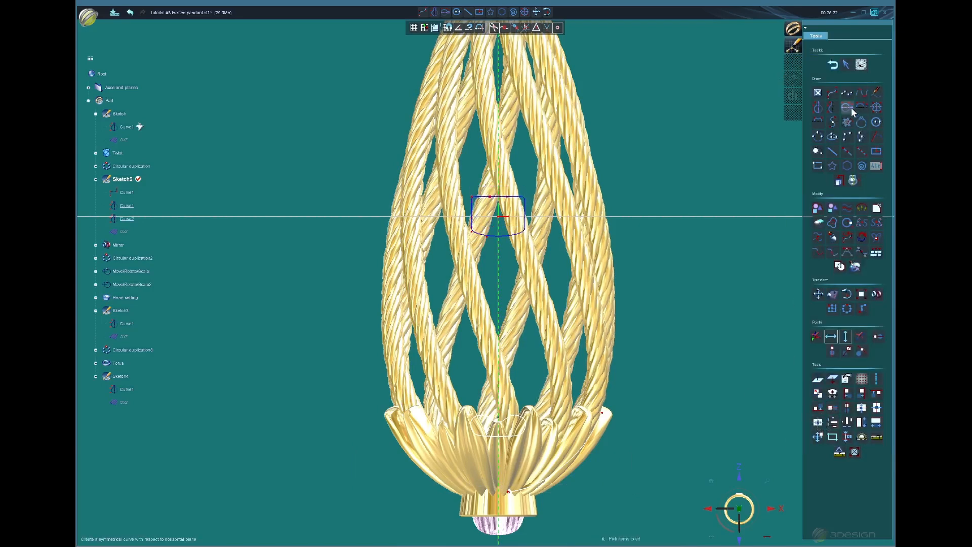
{"action": "left_click", "coordinate": [833, 65]}
Step: Start the Sweeping wizard with the teardrop curve as the rail and set it to create one single surface
{"action": "mouse_move", "coordinate": [573, 326]}
{"action": "middle_mouse_down"}
{"action": "mouse_move", "coordinate": [565, 342]}
{"action": "mouse_move", "coordinate": [485, 266]}
{"action": "middle_mouse_up"}
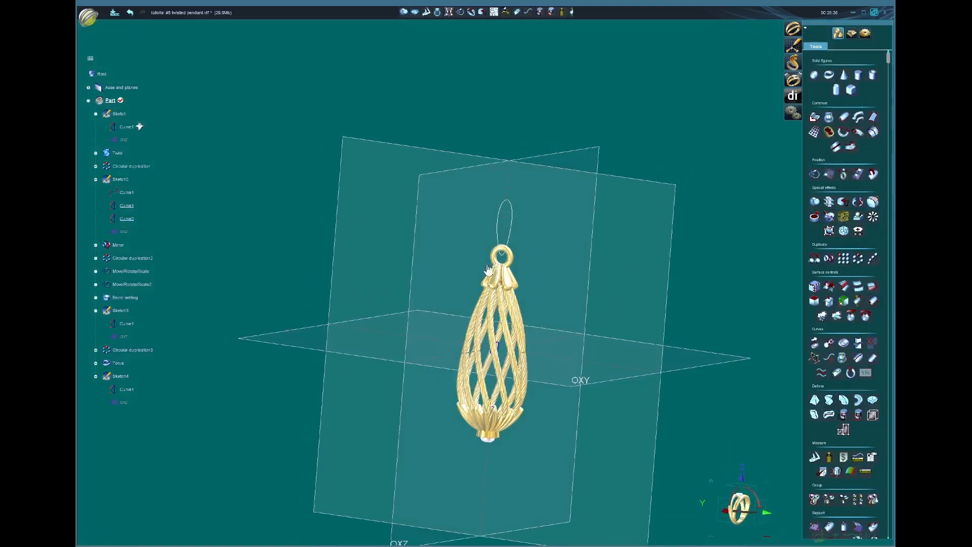
{"action": "left_click", "coordinate": [498, 239]}
{"action": "middle_click_drag", "start_coordinate": [579, 325], "coordinate": [637, 236]}
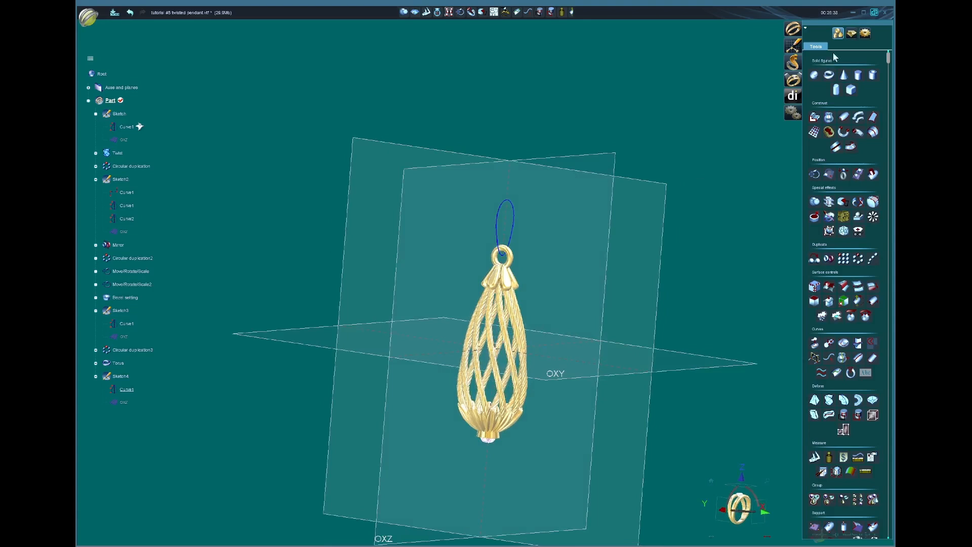
{"action": "left_click", "coordinate": [852, 34]}
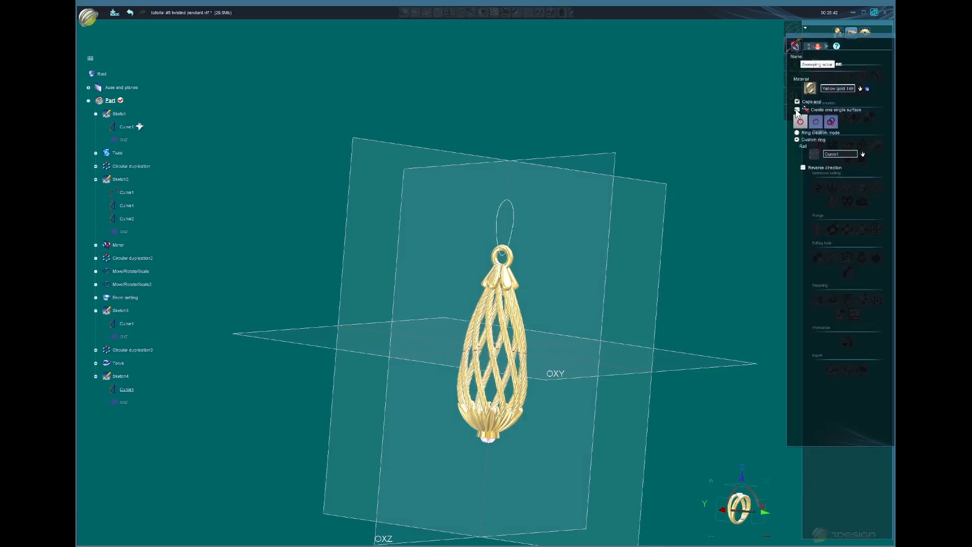
{"action": "left_click", "coordinate": [797, 110]}
{"action": "left_click", "coordinate": [816, 122]}
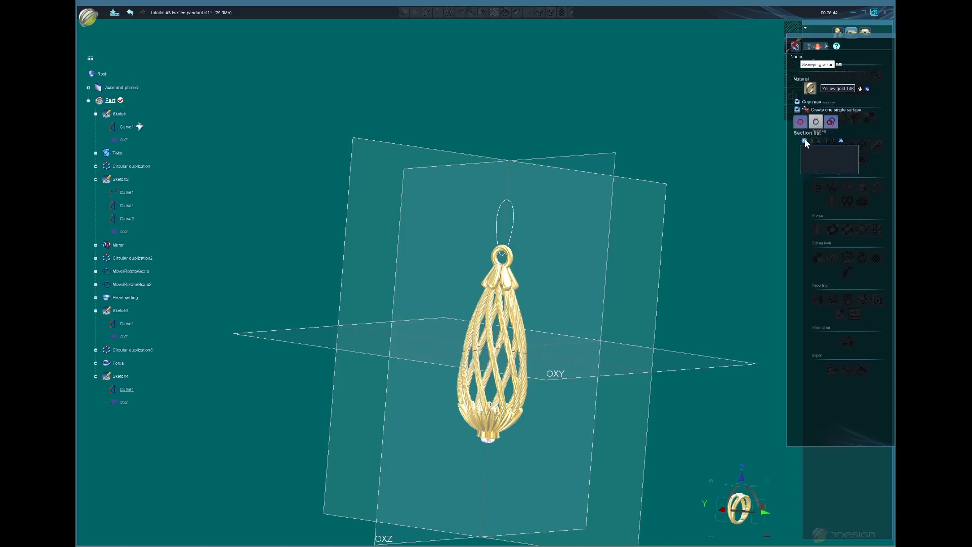
Step: Add a section to the sweep and use the rounded-rectangle curve of Sketch2 as its profile
{"action": "left_click", "coordinate": [805, 140]}
{"action": "left_click", "coordinate": [870, 222]}
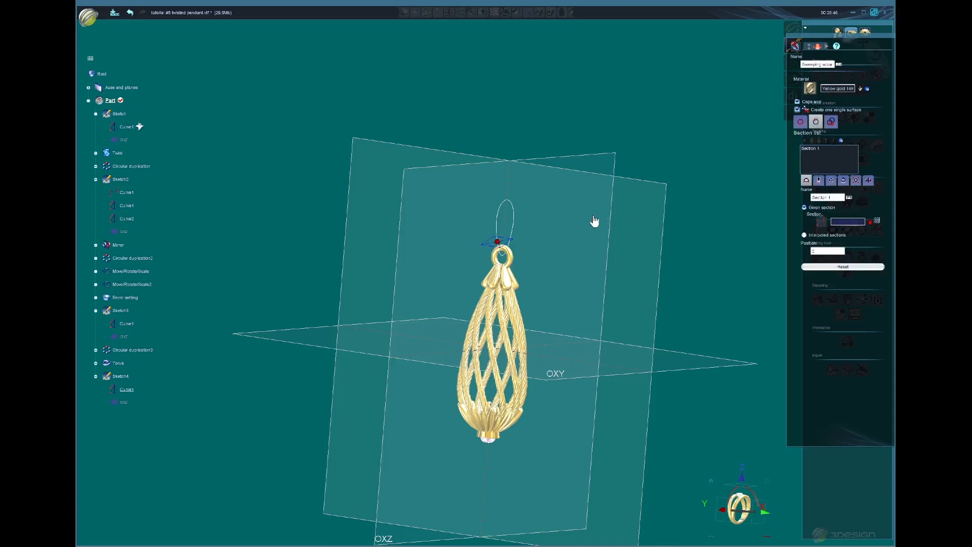
{"action": "middle_click_drag", "start_coordinate": [593, 216], "coordinate": [641, 222]}
{"action": "middle_click_drag", "start_coordinate": [535, 321], "coordinate": [486, 327]}
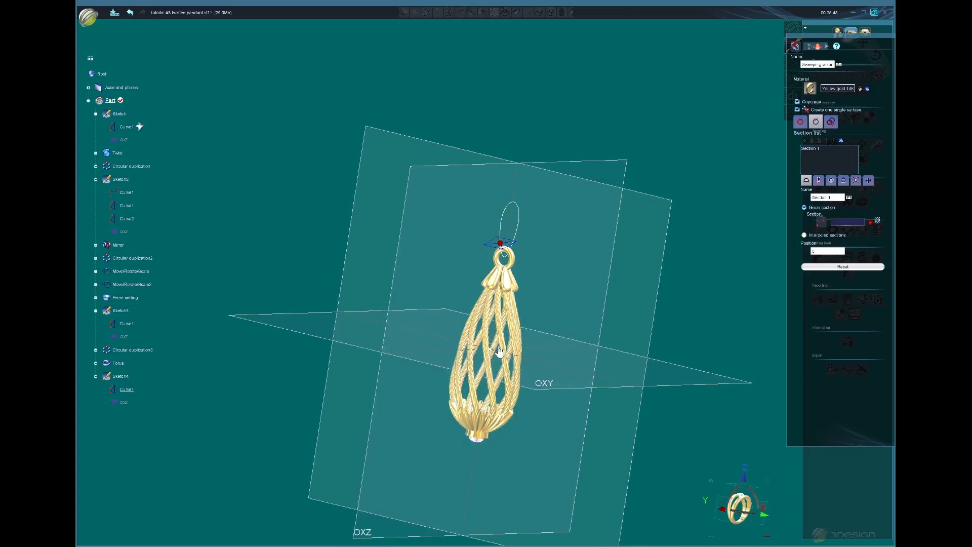
{"action": "left_click", "coordinate": [496, 350]}
{"action": "middle_click_drag", "start_coordinate": [566, 306], "coordinate": [495, 337]}
{"action": "scroll", "coordinate": [495, 337], "scroll_direction": "up", "scroll_amount": 5}
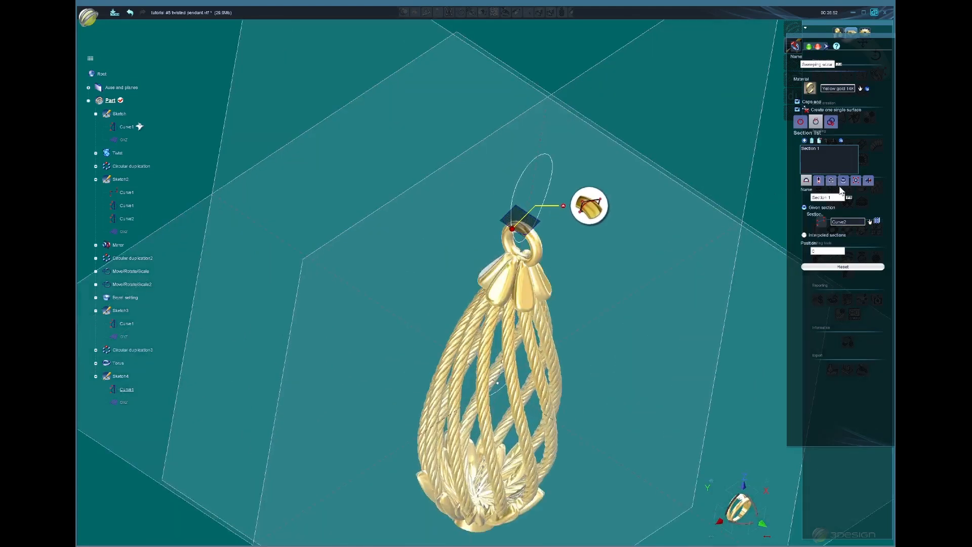
Step: Rotate the sweep section around the rail, setting its angle to 150°
{"action": "left_click", "coordinate": [844, 181]}
{"action": "left_click_drag", "start_coordinate": [549, 250], "coordinate": [459, 199]}
{"action": "double_click", "coordinate": [835, 198]}
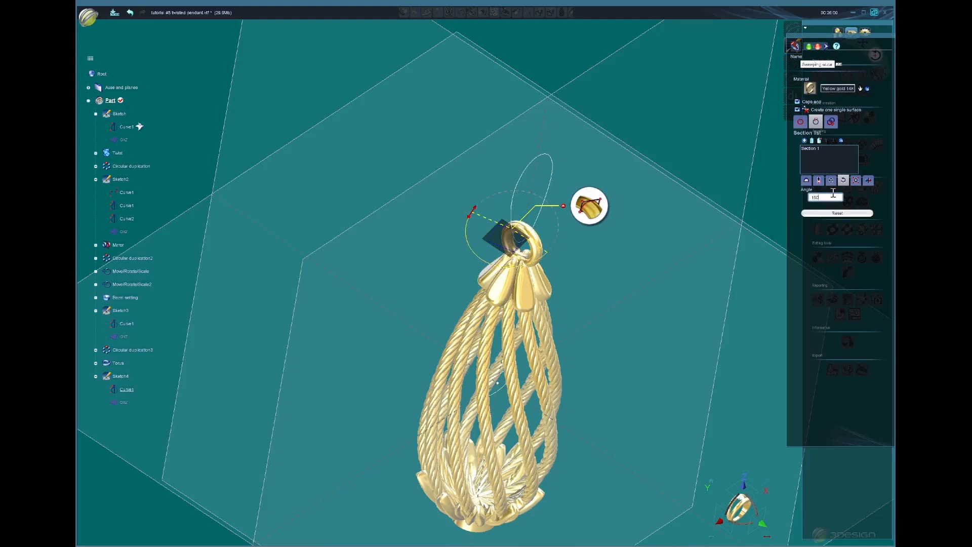
{"action": "type", "text": "150"}
{"action": "key", "text": "Return"}
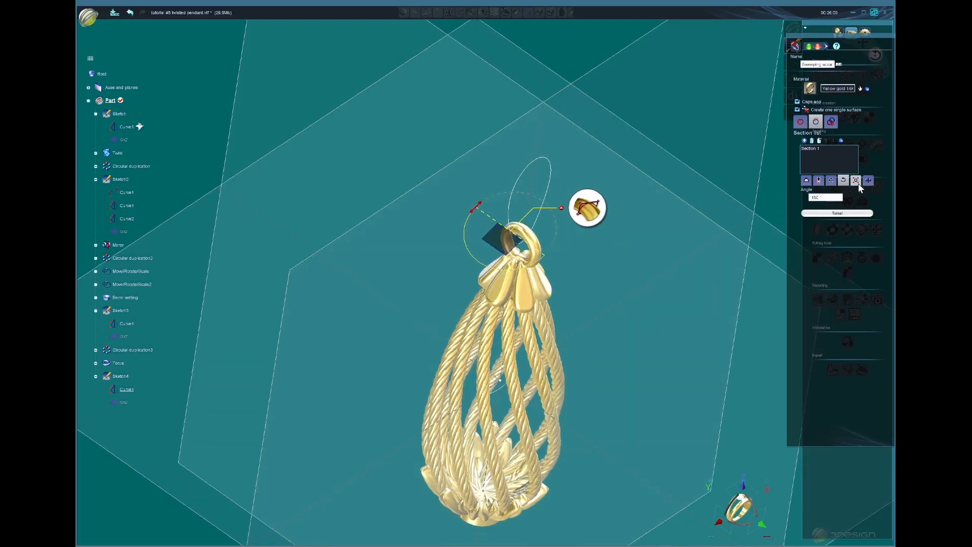
Step: Turn off the section's ratio lock and resize it to 1.1 mm wide and 0.9 mm high
{"action": "left_click", "coordinate": [856, 181]}
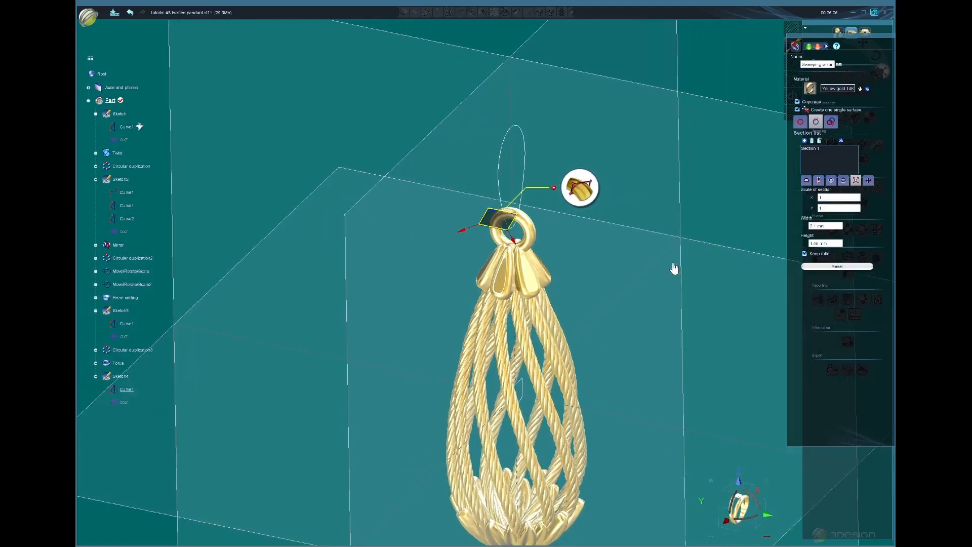
{"action": "left_click", "coordinate": [805, 254]}
{"action": "double_click", "coordinate": [831, 244]}
{"action": "scroll", "coordinate": [613, 259], "scroll_direction": "up", "scroll_amount": 1}
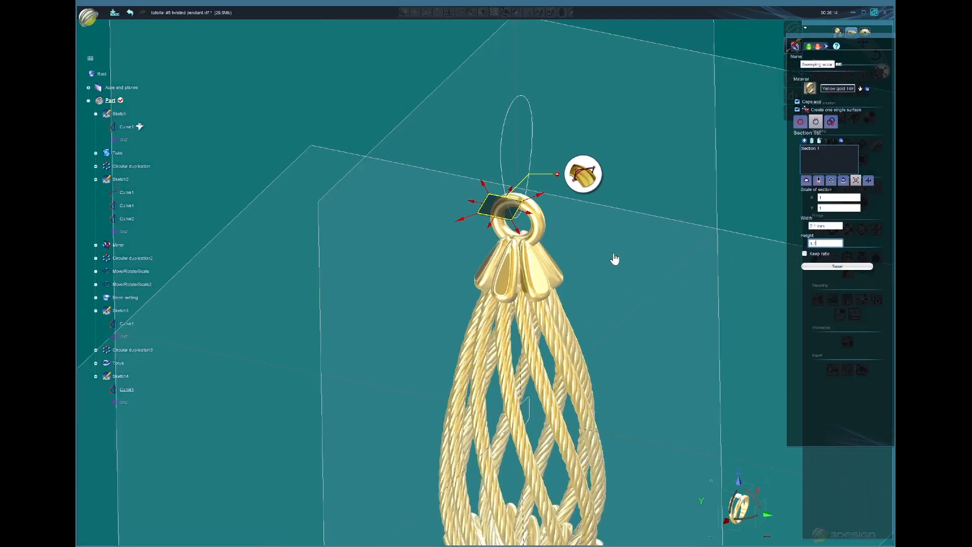
{"action": "double_click", "coordinate": [836, 227]}
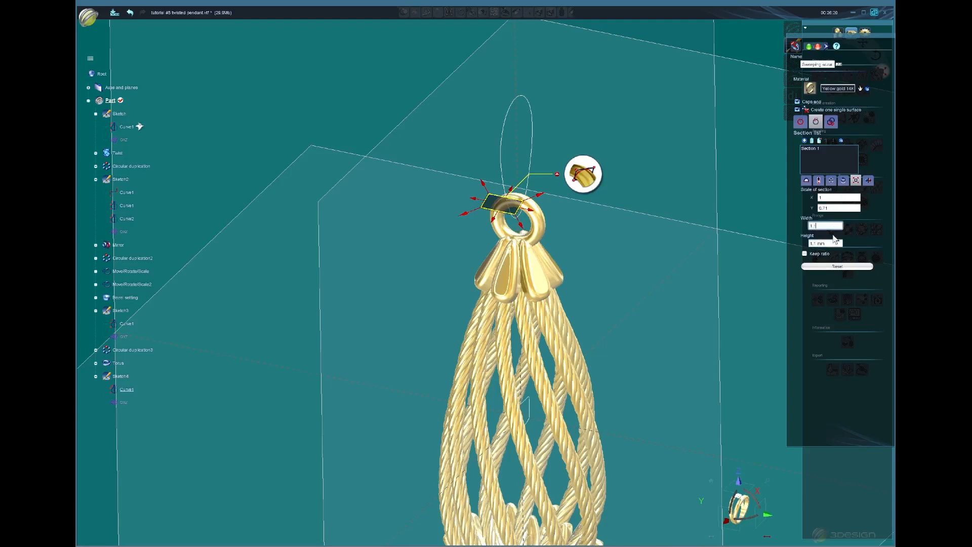
{"action": "double_click", "coordinate": [831, 243]}
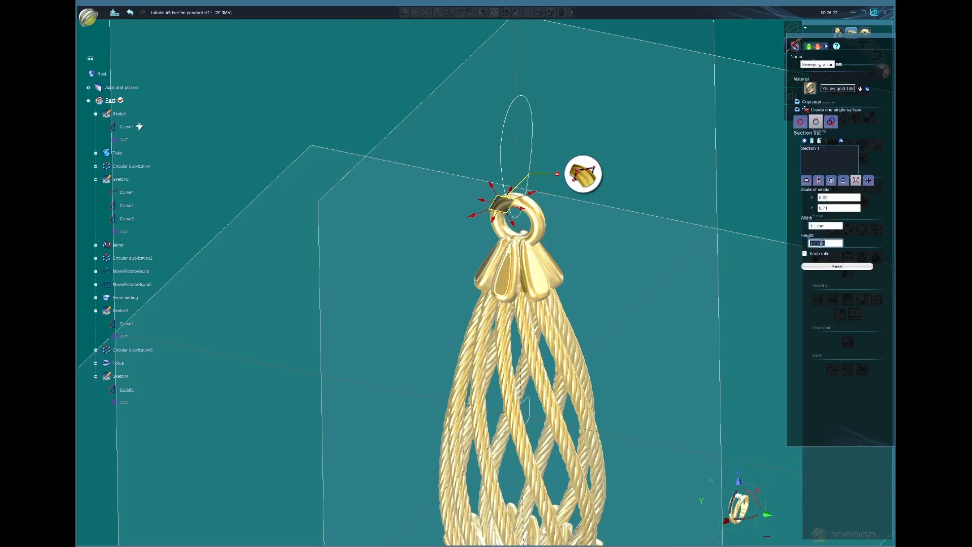
{"action": "type", "text": "1"}
{"action": "key", "text": "Return"}
{"action": "scroll", "coordinate": [830, 244], "scroll_direction": "down", "scroll_amount": 1}
{"action": "middle_click_drag", "start_coordinate": [625, 248], "coordinate": [618, 295]}
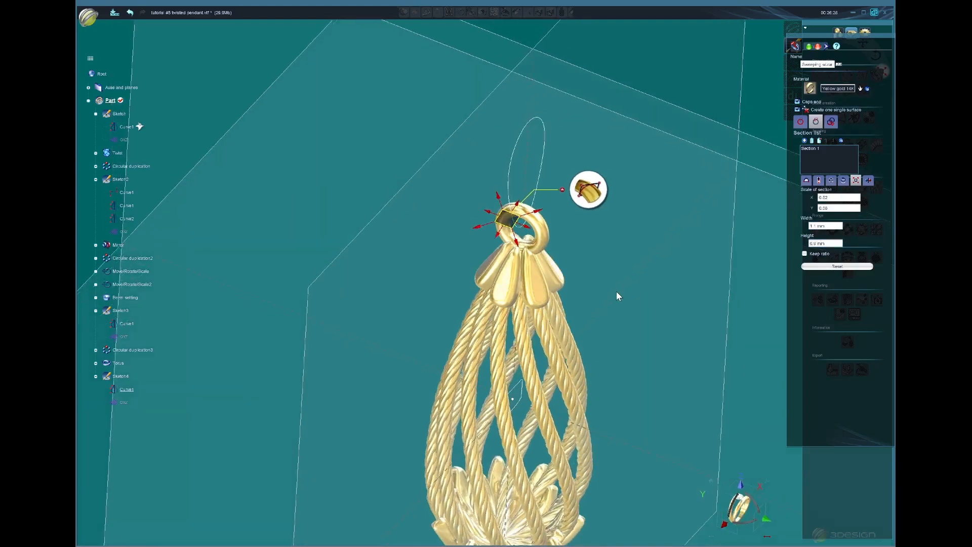
Step: Set the section's width to 1.2 mm and apply the sweep
{"action": "double_click", "coordinate": [827, 227]}
{"action": "scroll", "coordinate": [828, 229], "scroll_direction": "up", "scroll_amount": 1}
{"action": "middle_click_drag", "start_coordinate": [641, 296], "coordinate": [682, 294]}
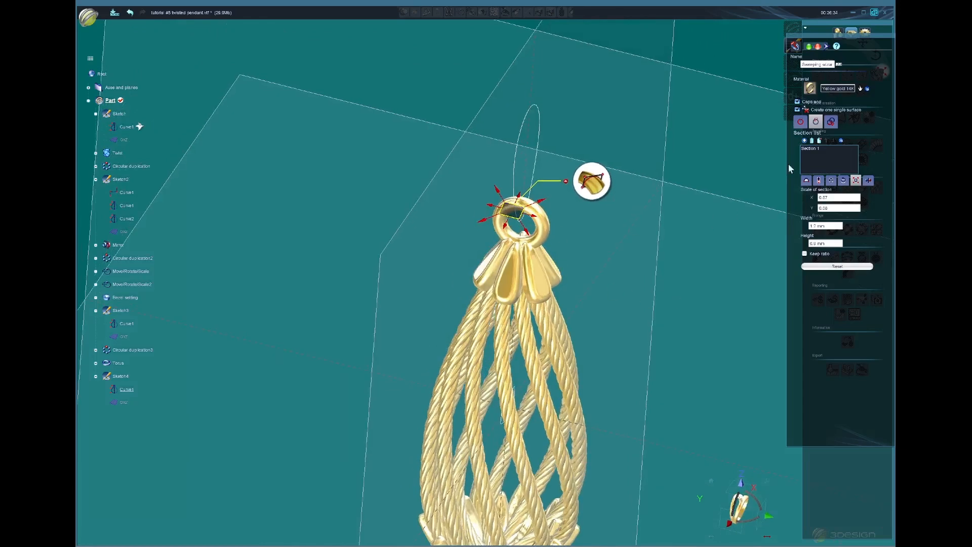
{"action": "left_click", "coordinate": [809, 46]}
Step: Start extracting a UV curve from the swept bail loop, using an iso curve at v
{"action": "middle_click_drag", "start_coordinate": [661, 308], "coordinate": [620, 234]}
{"action": "left_click", "coordinate": [508, 196]}
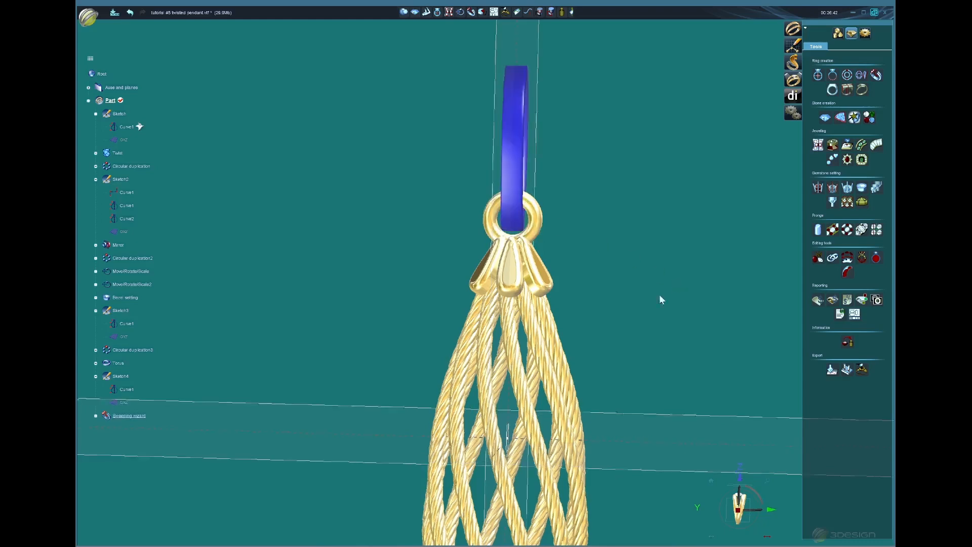
{"action": "middle_click_drag", "start_coordinate": [660, 296], "coordinate": [471, 167]}
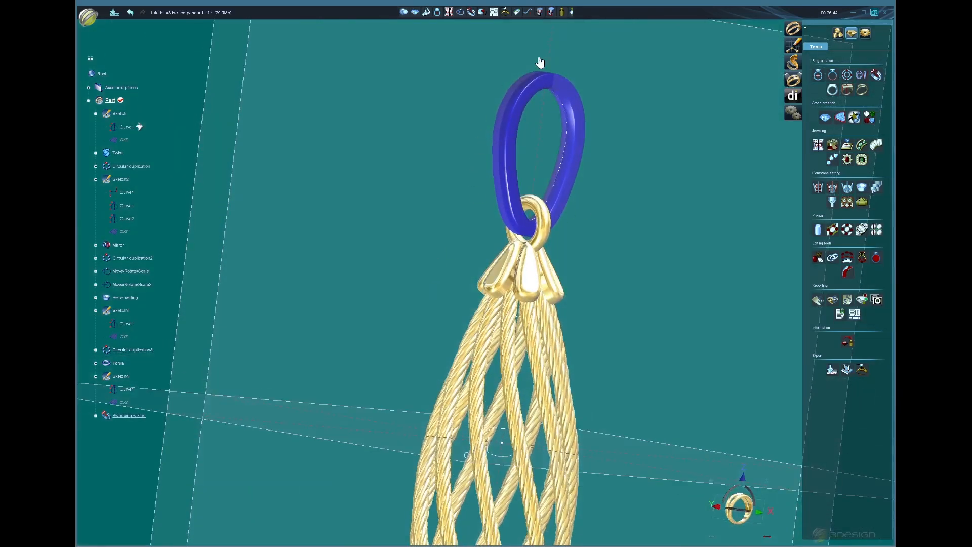
{"action": "middle_click_drag", "start_coordinate": [646, 152], "coordinate": [720, 238]}
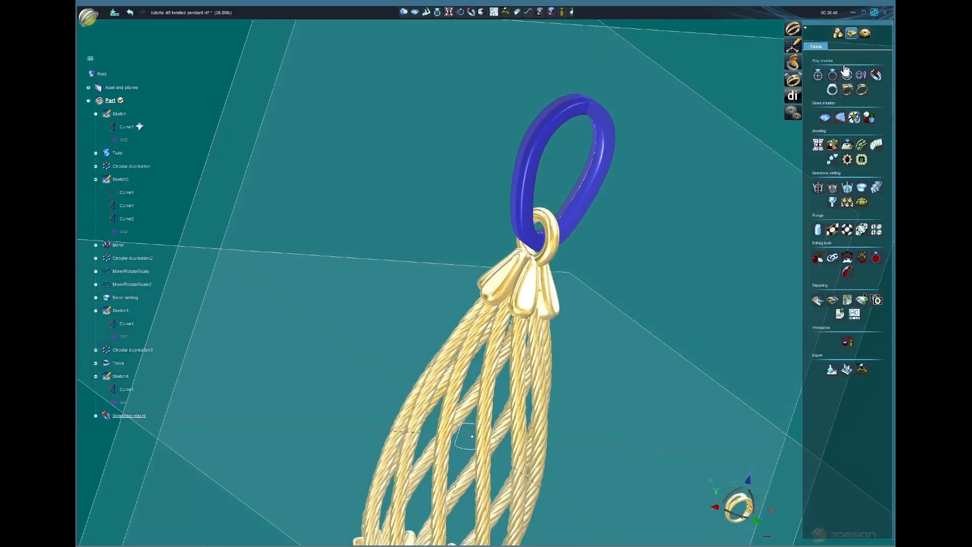
{"action": "middle_click_drag", "start_coordinate": [608, 378], "coordinate": [533, 218]}
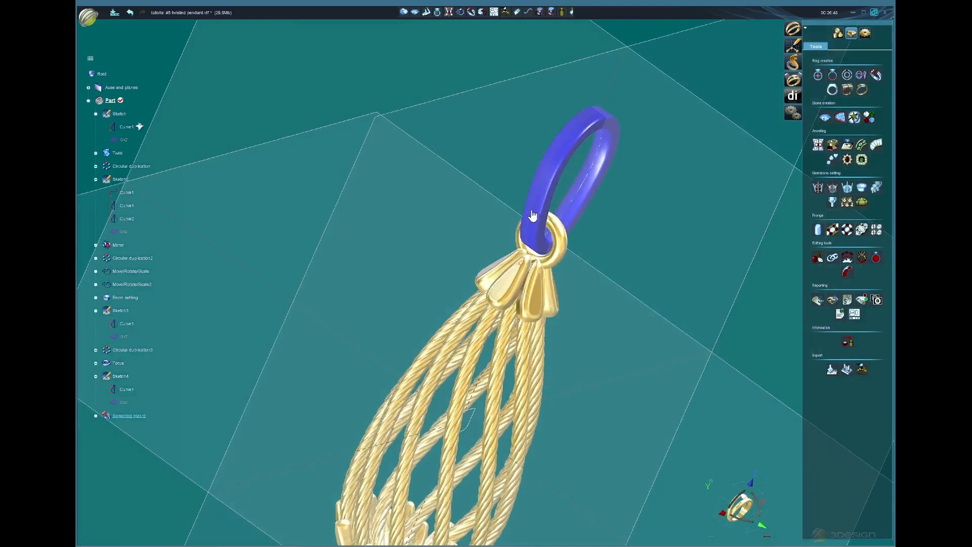
{"action": "left_click", "coordinate": [838, 34]}
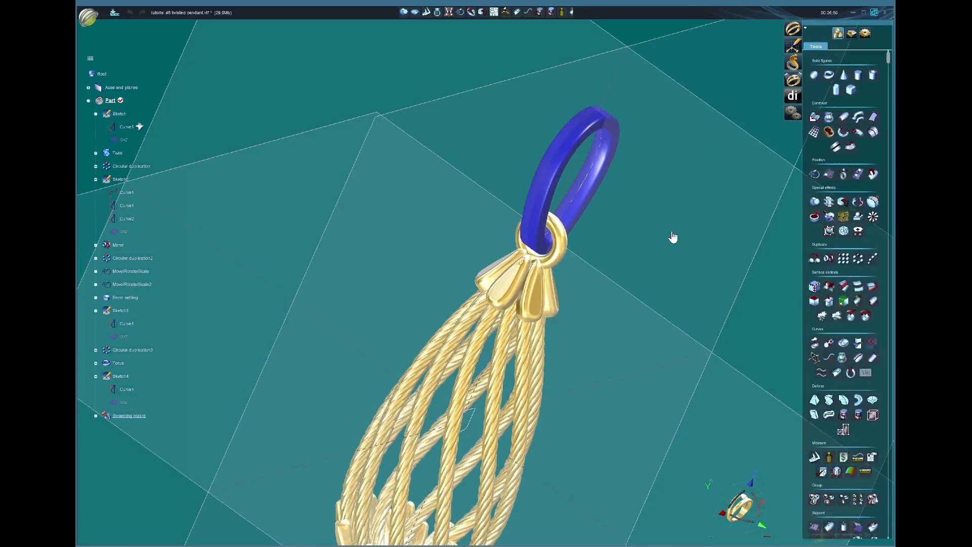
{"action": "left_click", "coordinate": [856, 361]}
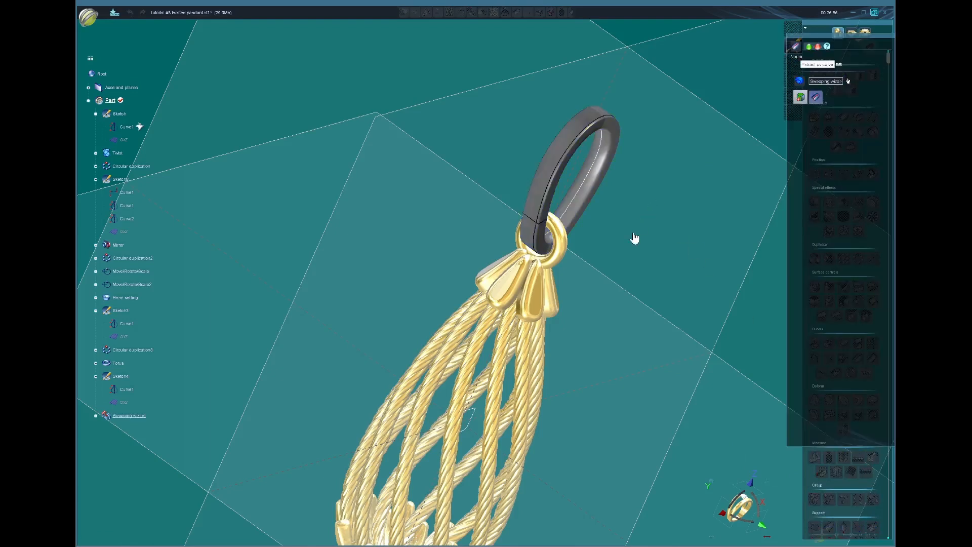
{"action": "middle_click_drag", "start_coordinate": [673, 263], "coordinate": [752, 195]}
{"action": "left_click", "coordinate": [554, 148]}
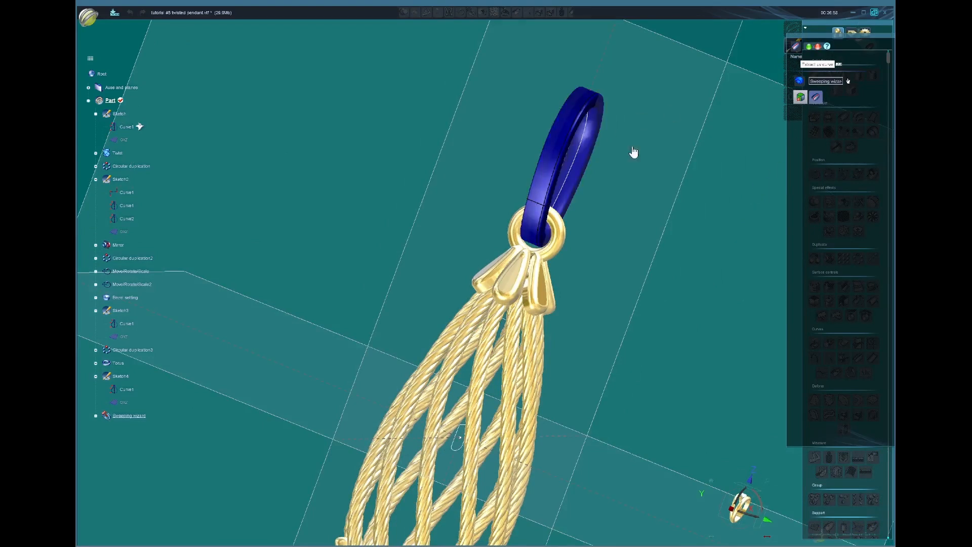
{"action": "left_click", "coordinate": [815, 97]}
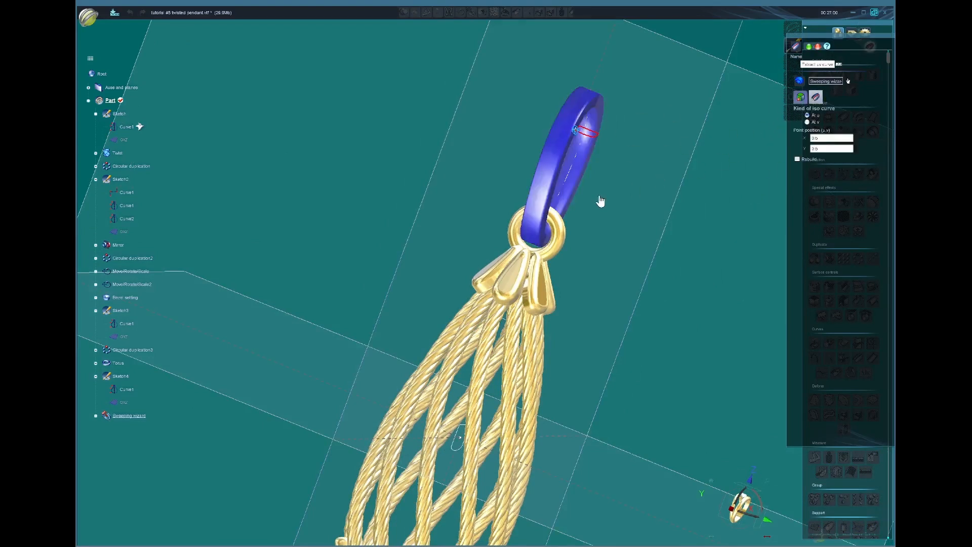
{"action": "left_click", "coordinate": [807, 122]}
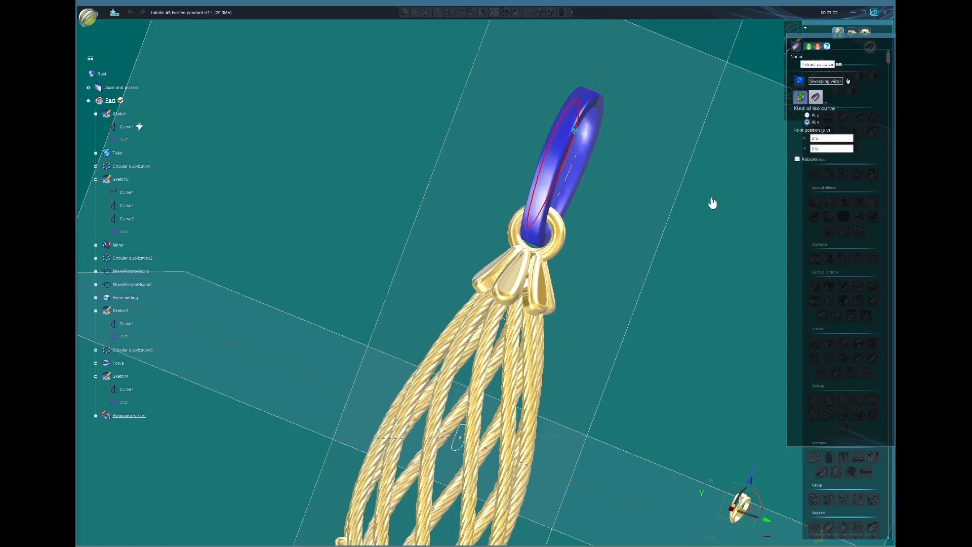
Step: Position the iso curve along the middle of the loop's outer face and apply the extraction
{"action": "middle_click_drag", "start_coordinate": [660, 291], "coordinate": [738, 504]}
{"action": "left_click", "coordinate": [739, 516]}
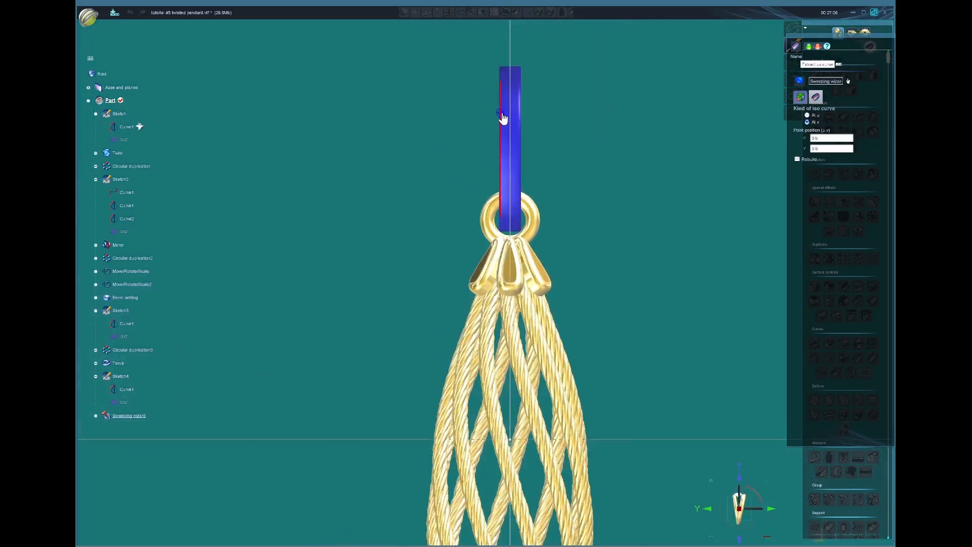
{"action": "left_click_drag", "start_coordinate": [501, 113], "coordinate": [511, 113]}
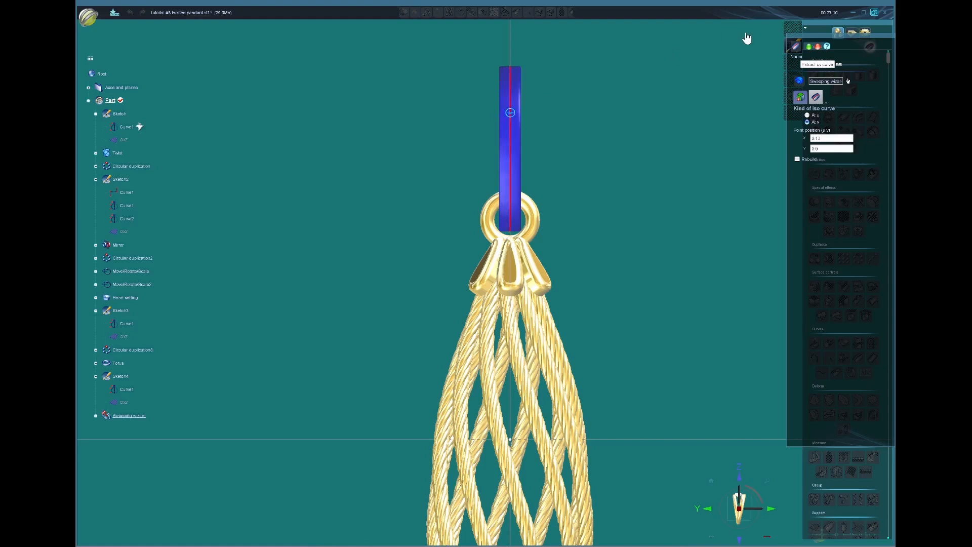
{"action": "left_click", "coordinate": [809, 46]}
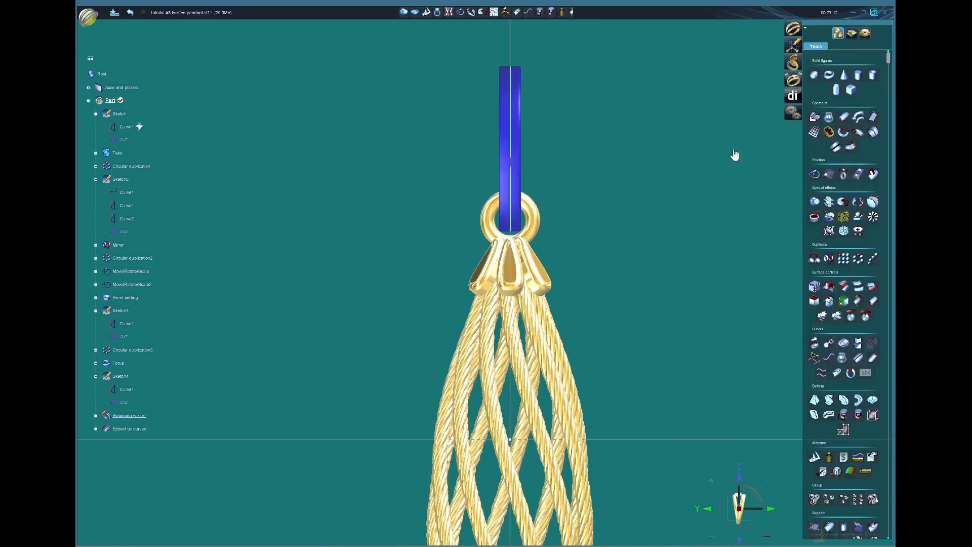
Step: Start trimming the extracted bail curve and move one trim point down the loop, next to the torus ring
{"action": "middle_click_drag", "start_coordinate": [734, 154], "coordinate": [571, 204]}
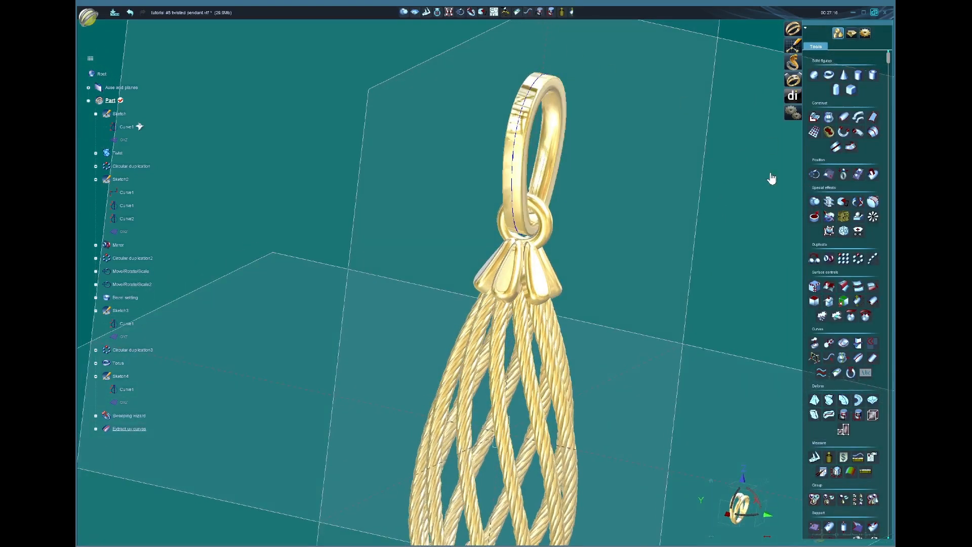
{"action": "left_click", "coordinate": [829, 358]}
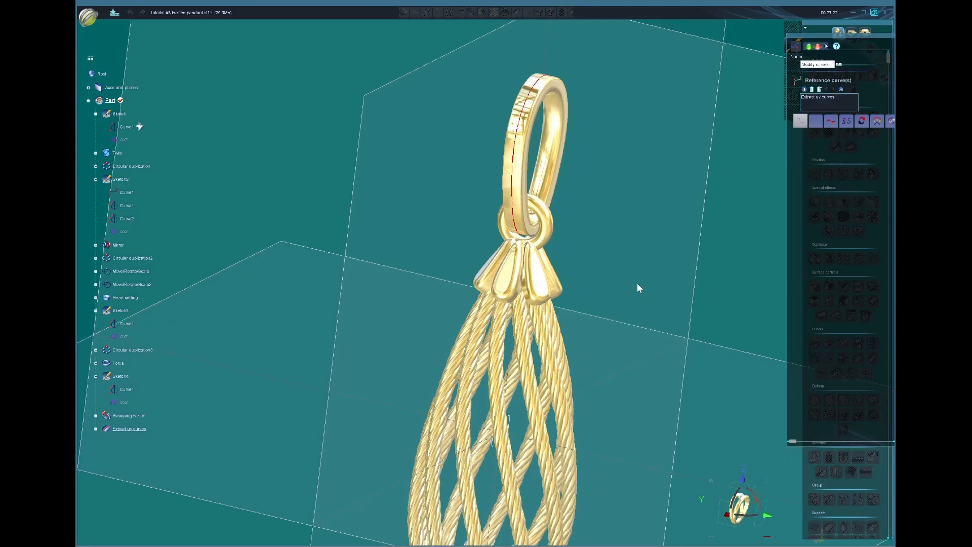
{"action": "left_click", "coordinate": [831, 124]}
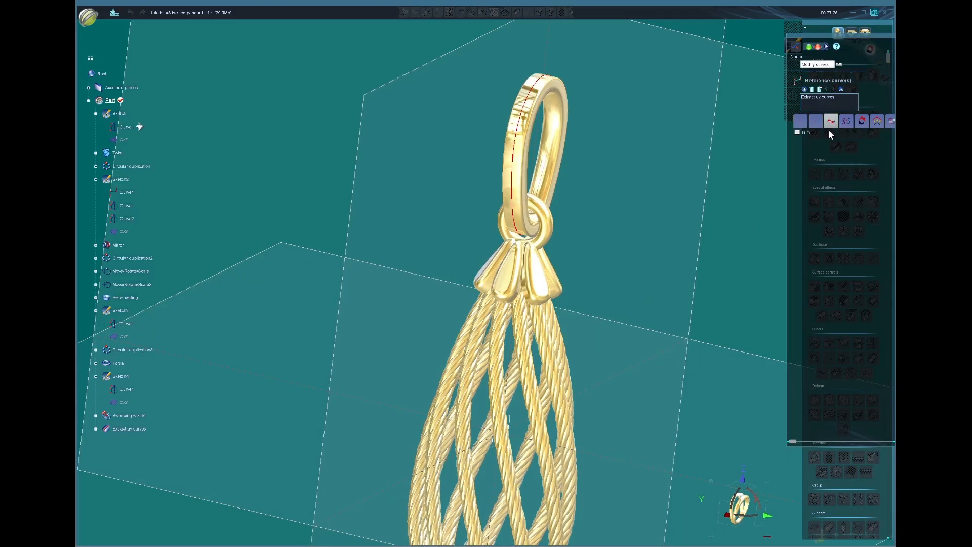
{"action": "left_click", "coordinate": [799, 133]}
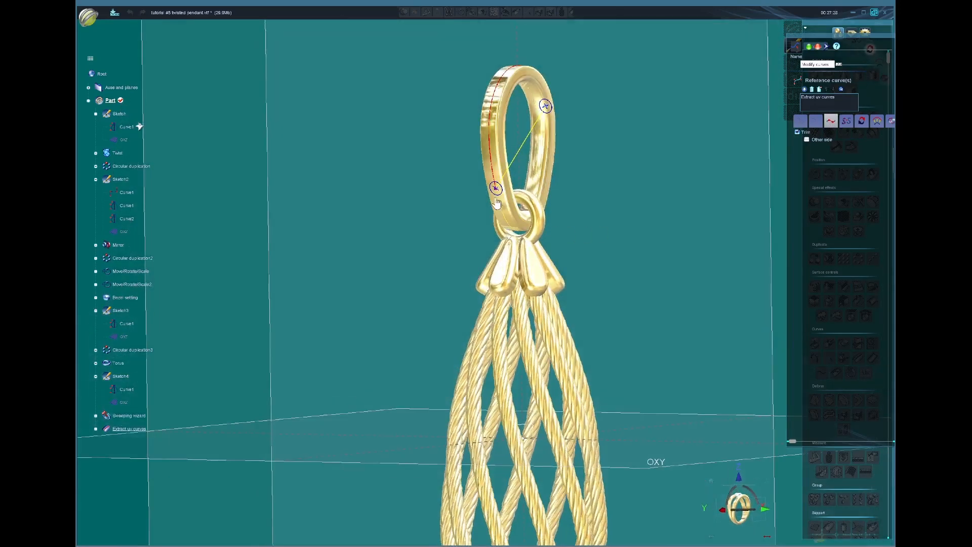
{"action": "left_click_drag", "start_coordinate": [496, 189], "coordinate": [504, 216]}
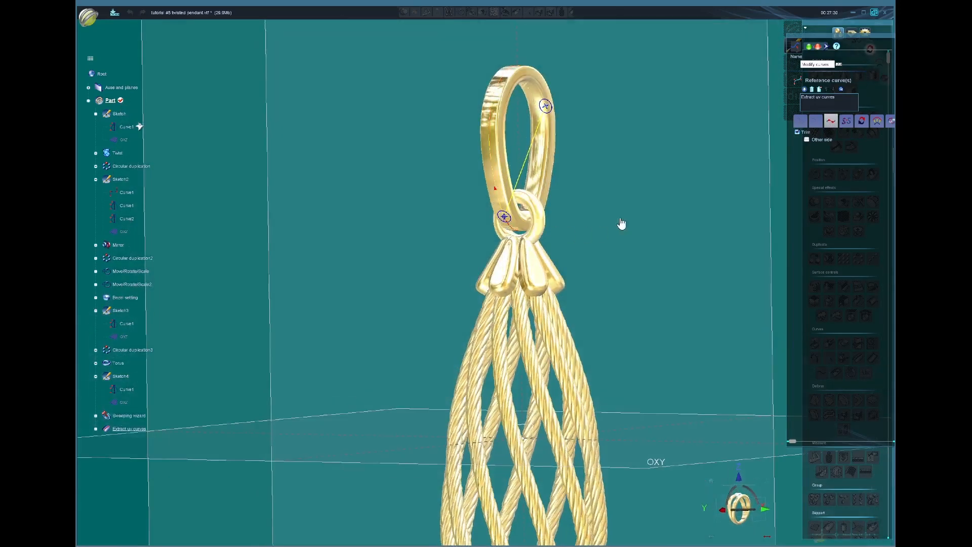
Step: Move the second trim point down the opposite side of the loop, level with the first one beside the torus ring
{"action": "middle_click_drag", "start_coordinate": [622, 224], "coordinate": [557, 212]}
{"action": "left_click_drag", "start_coordinate": [540, 176], "coordinate": [538, 199]}
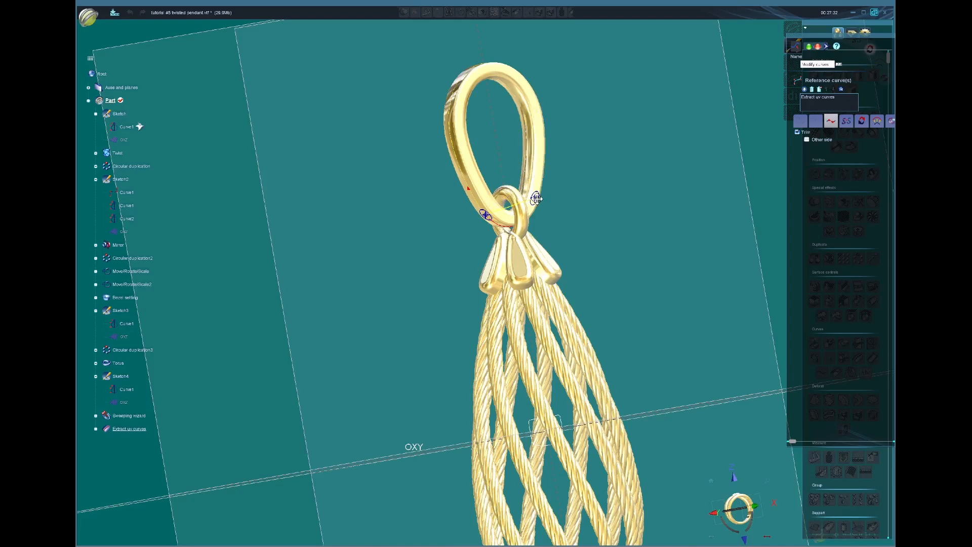
{"action": "middle_click_drag", "start_coordinate": [651, 202], "coordinate": [615, 293]}
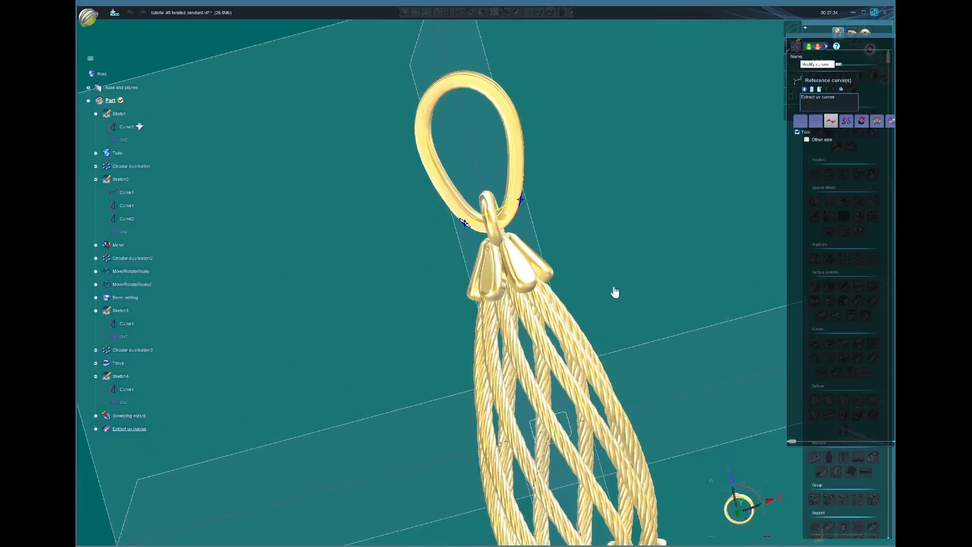
{"action": "left_click", "coordinate": [741, 515]}
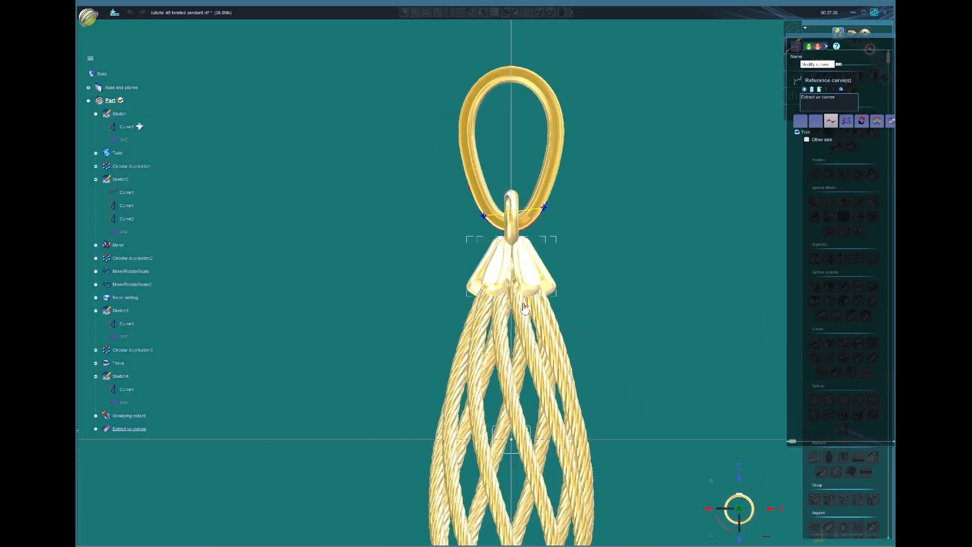
{"action": "left_click_drag", "start_coordinate": [544, 209], "coordinate": [541, 217]}
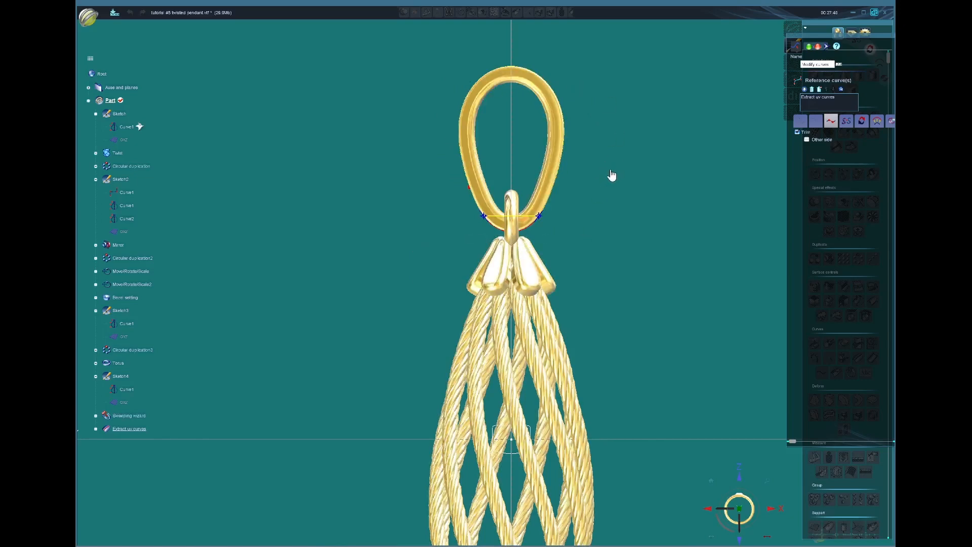
Step: Switch the trim to the other side to keep the upper part of the curve, and apply it
{"action": "scroll", "coordinate": [549, 245], "scroll_direction": "down", "scroll_amount": 2}
{"action": "middle_click_drag", "start_coordinate": [452, 244], "coordinate": [579, 221]}
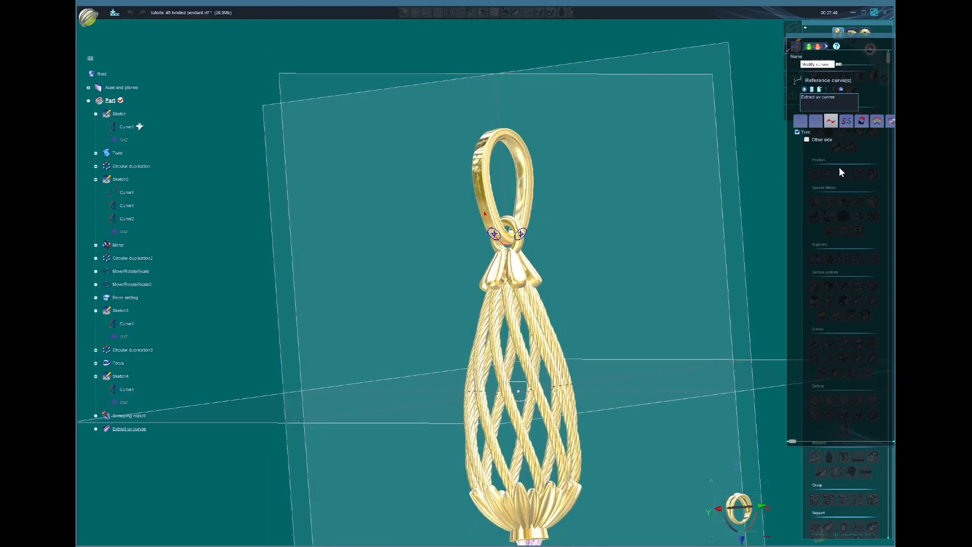
{"action": "left_click", "coordinate": [808, 139]}
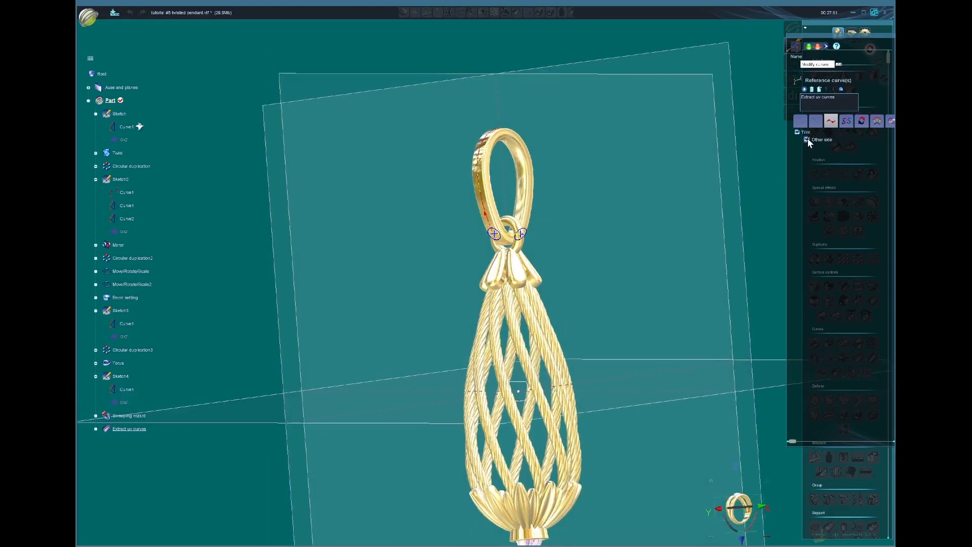
{"action": "left_click", "coordinate": [809, 47]}
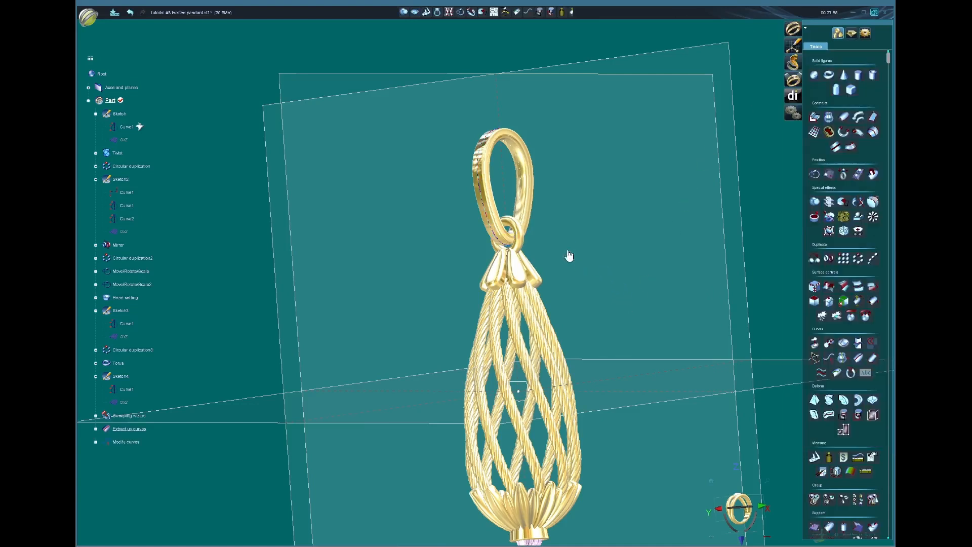
{"action": "scroll", "coordinate": [569, 253], "scroll_direction": "up", "scroll_amount": 3}
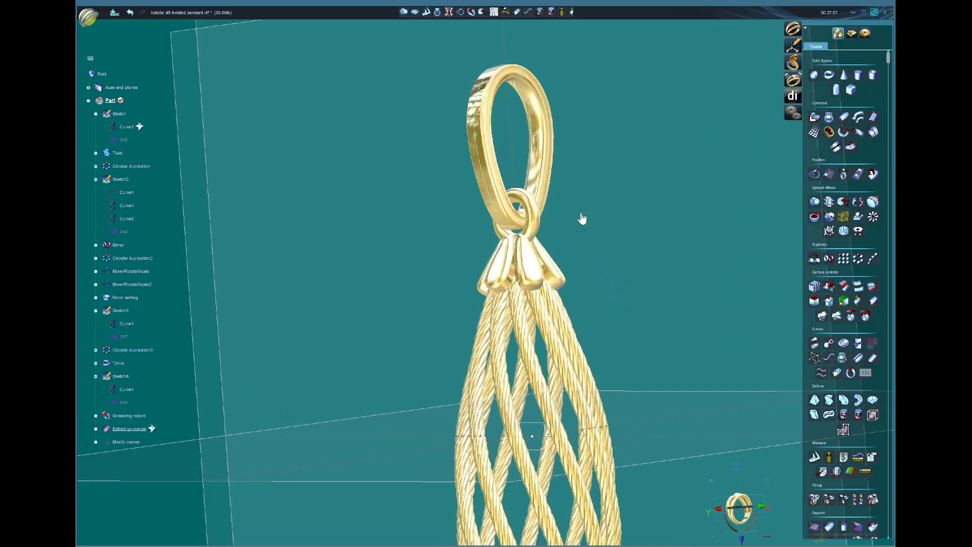
{"action": "right_click_drag", "start_coordinate": [581, 217], "coordinate": [556, 248]}
{"action": "middle_click_drag", "start_coordinate": [432, 182], "coordinate": [466, 226]}
{"action": "mouse_move", "coordinate": [652, 284]}
{"action": "right_mouse_down"}
{"action": "mouse_move", "coordinate": [675, 285]}
{"action": "mouse_move", "coordinate": [663, 282]}
{"action": "right_mouse_up"}
{"action": "left_click", "coordinate": [533, 233]}
{"action": "scroll", "coordinate": [640, 246], "scroll_direction": "down", "scroll_amount": 2}
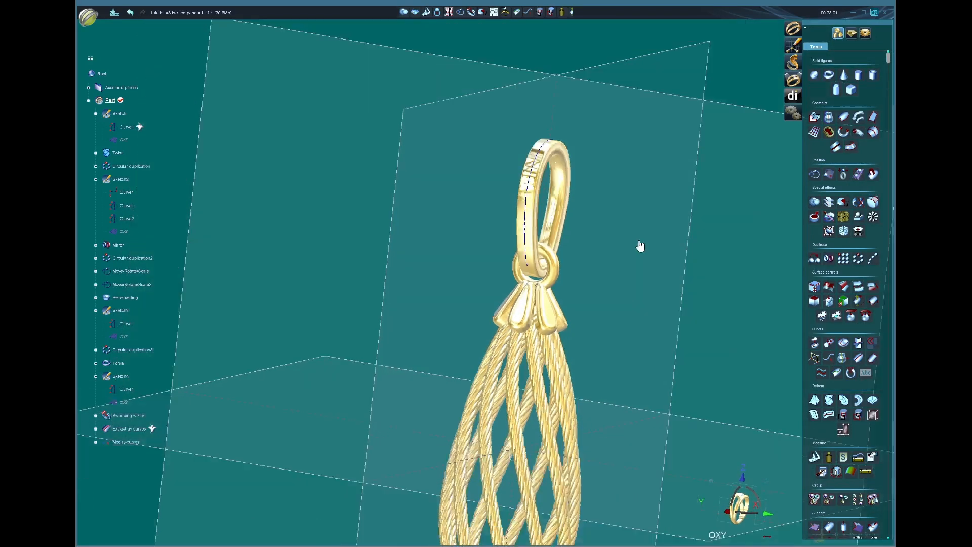
{"action": "right_click_drag", "start_coordinate": [604, 218], "coordinate": [597, 217]}
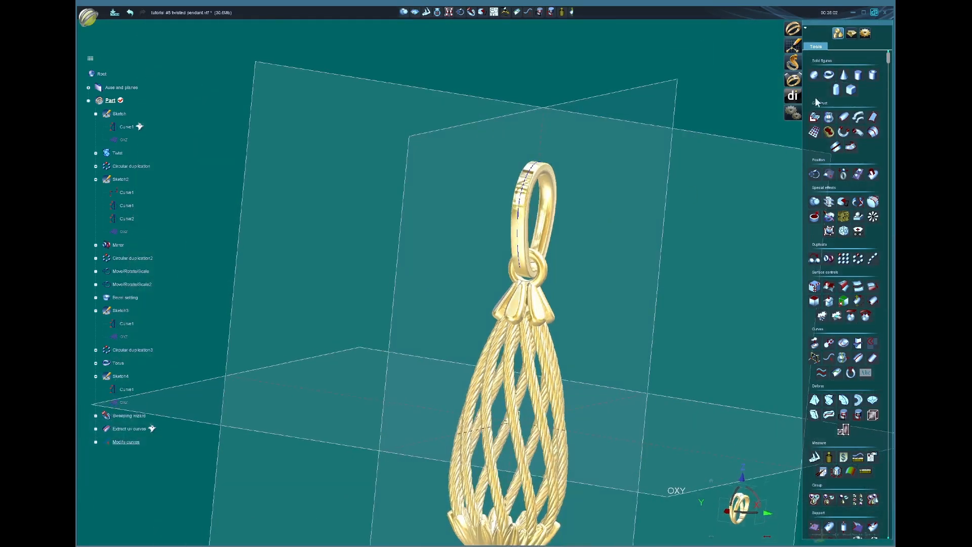
{"action": "left_click", "coordinate": [850, 36]}
{"action": "right_click_drag", "start_coordinate": [658, 259], "coordinate": [697, 290]}
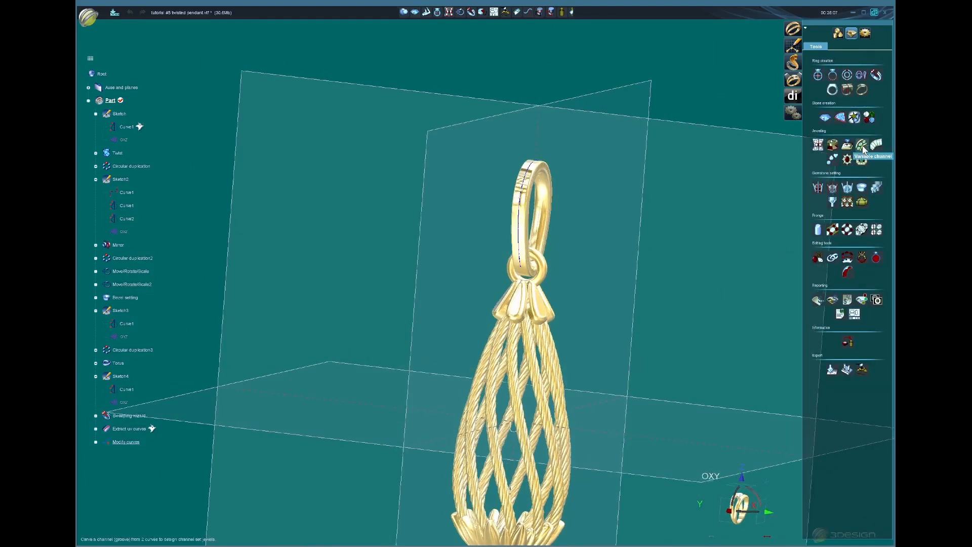
{"action": "left_click", "coordinate": [863, 146]}
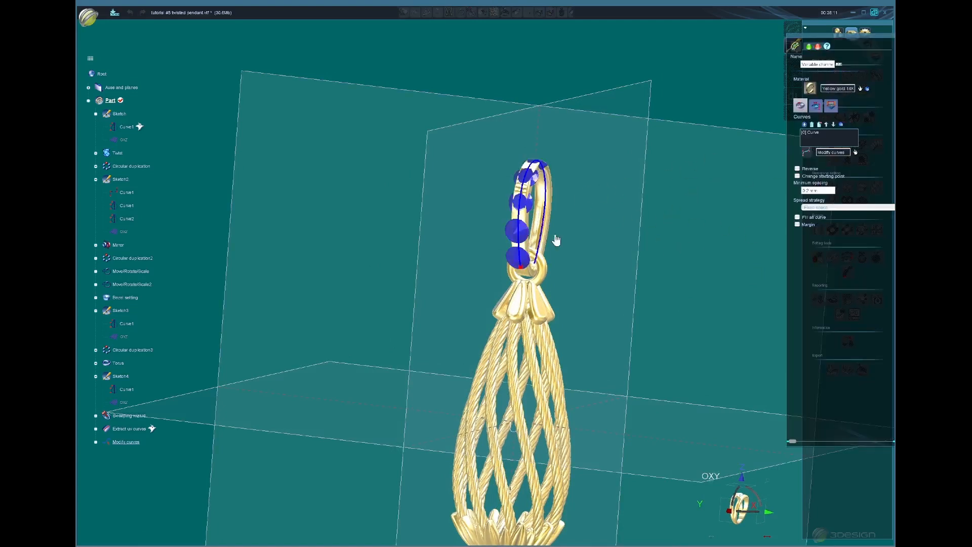
{"action": "left_click", "coordinate": [818, 48]}
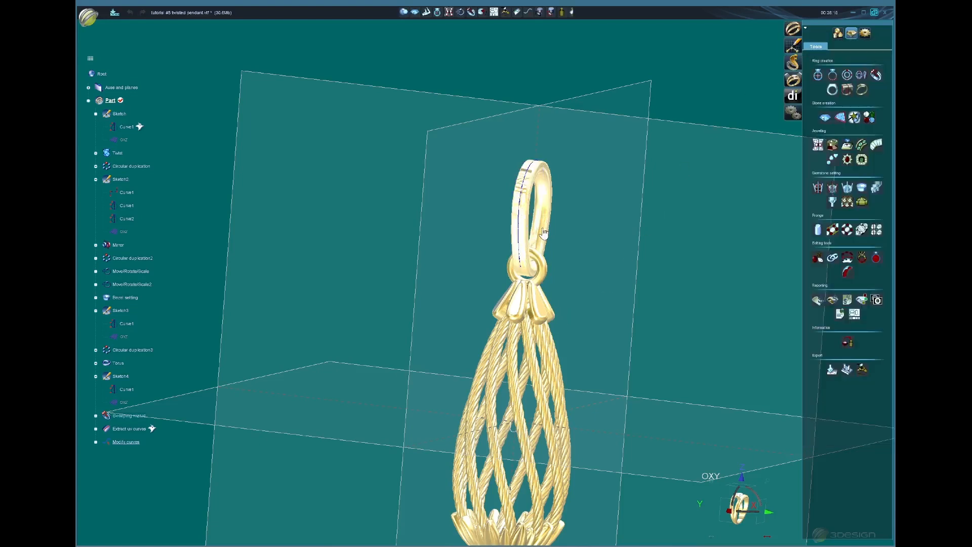
{"action": "scroll", "coordinate": [527, 228], "scroll_direction": "up", "scroll_amount": 2}
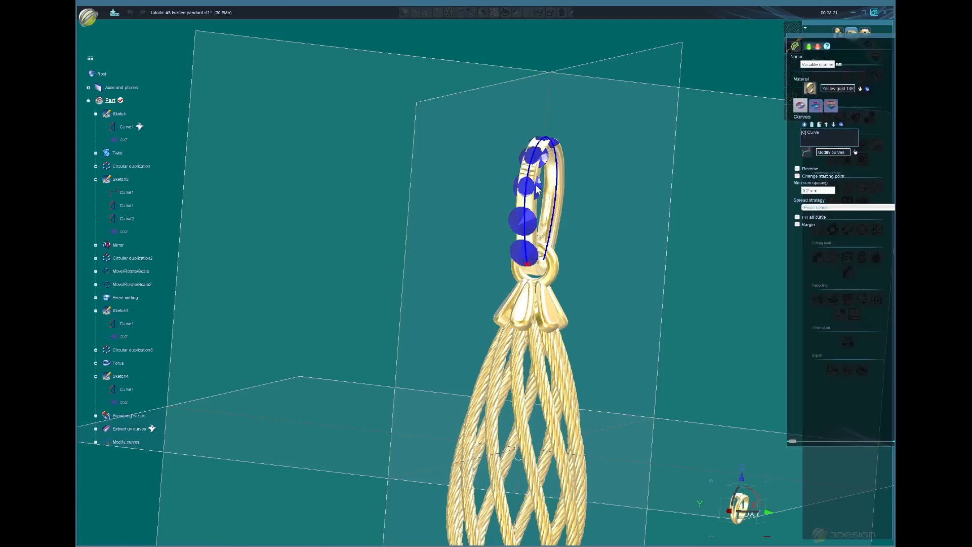
{"action": "left_click", "coordinate": [818, 46]}
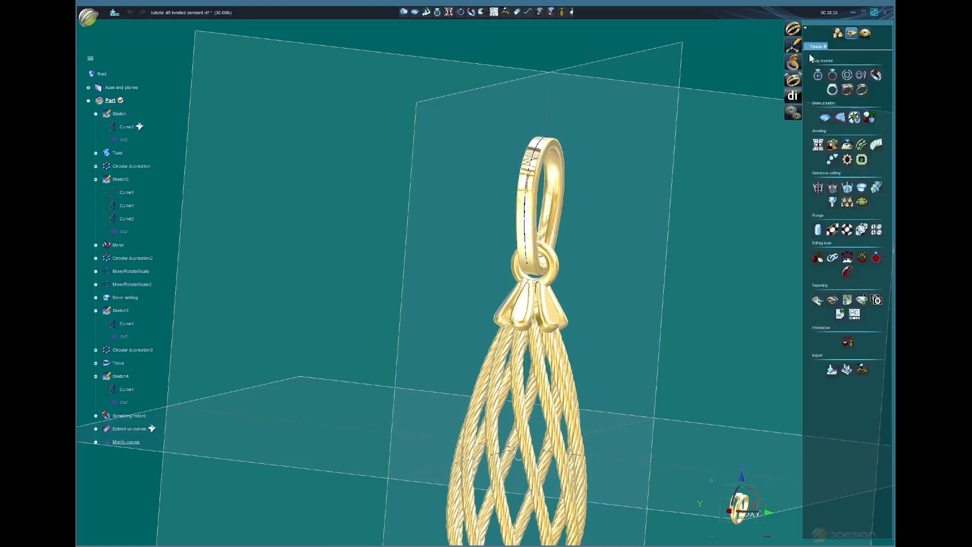
Step: Edit the trimmed curve to link it to the swept bail loop as its support, and apply the change
{"action": "left_click", "coordinate": [525, 232]}
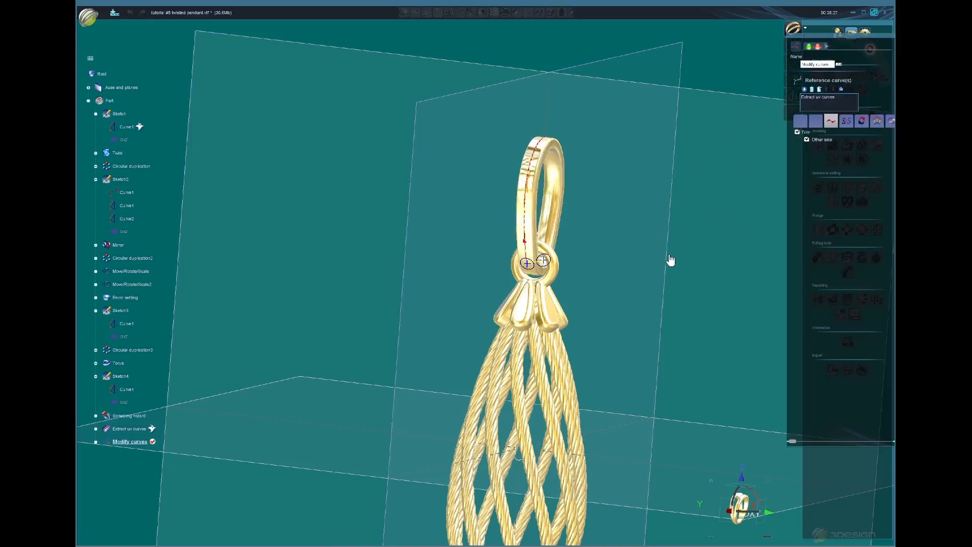
{"action": "middle_click_drag", "start_coordinate": [670, 260], "coordinate": [660, 242]}
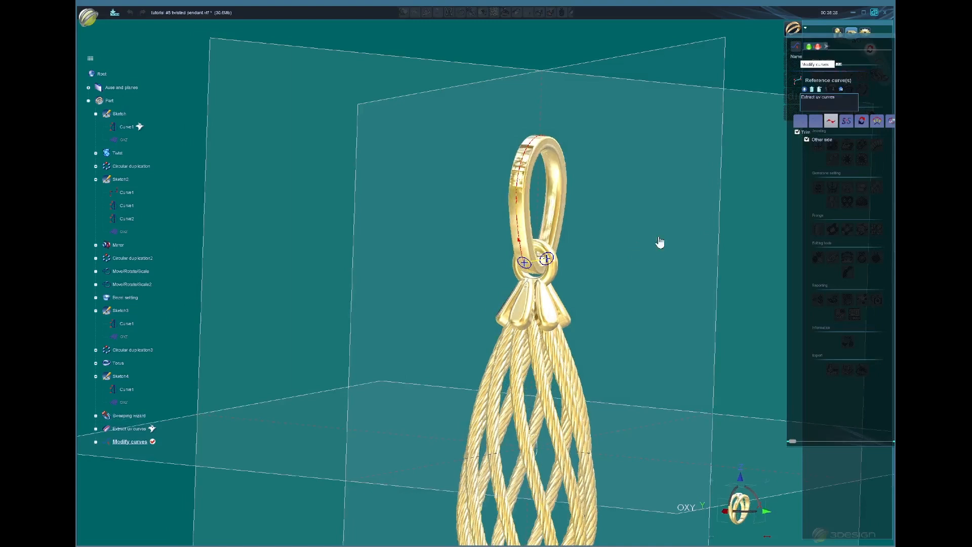
{"action": "left_click", "coordinate": [891, 126]}
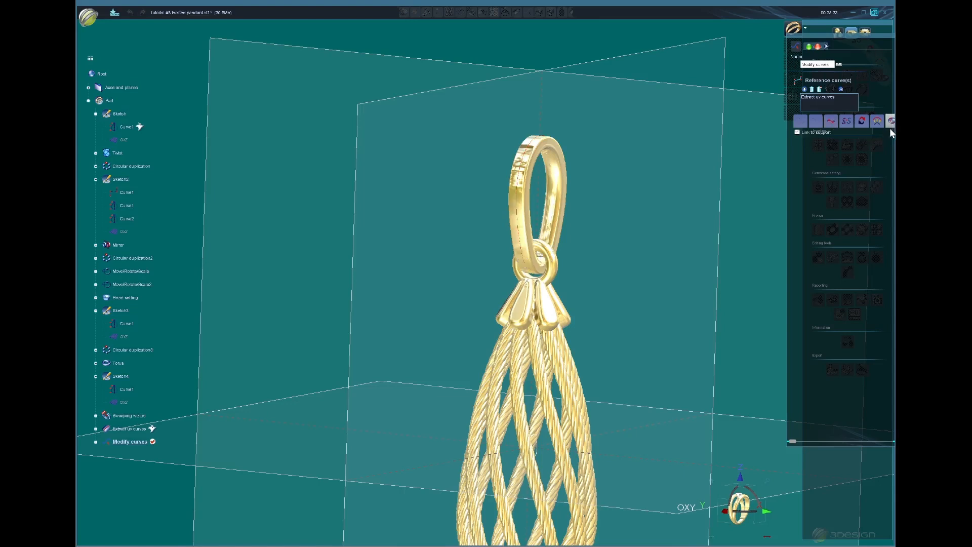
{"action": "left_click", "coordinate": [798, 133]}
{"action": "left_click", "coordinate": [858, 143]}
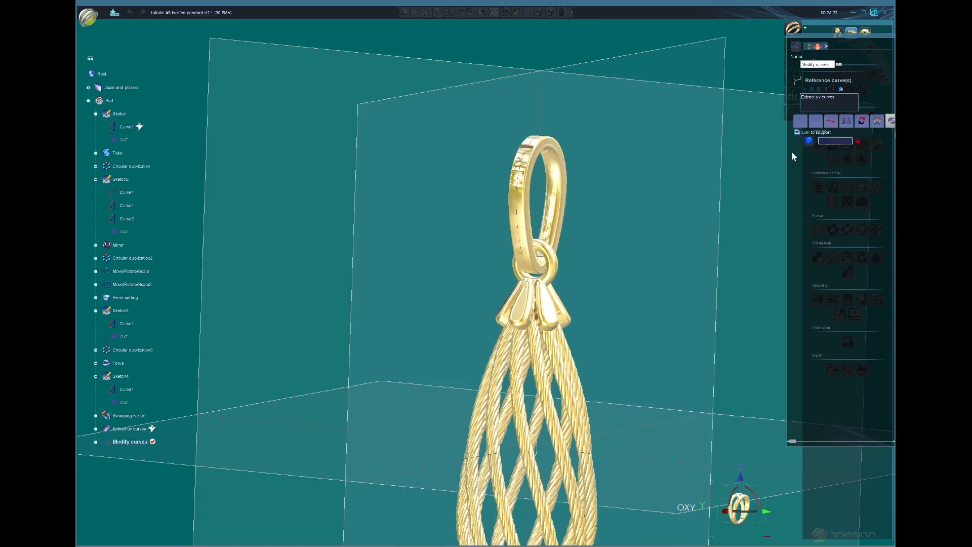
{"action": "left_click", "coordinate": [564, 188]}
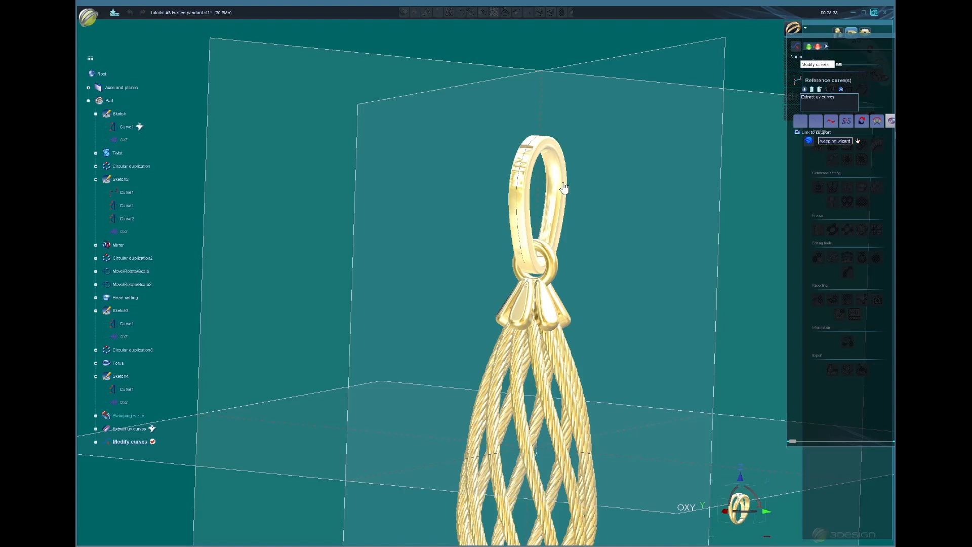
{"action": "left_click", "coordinate": [809, 46]}
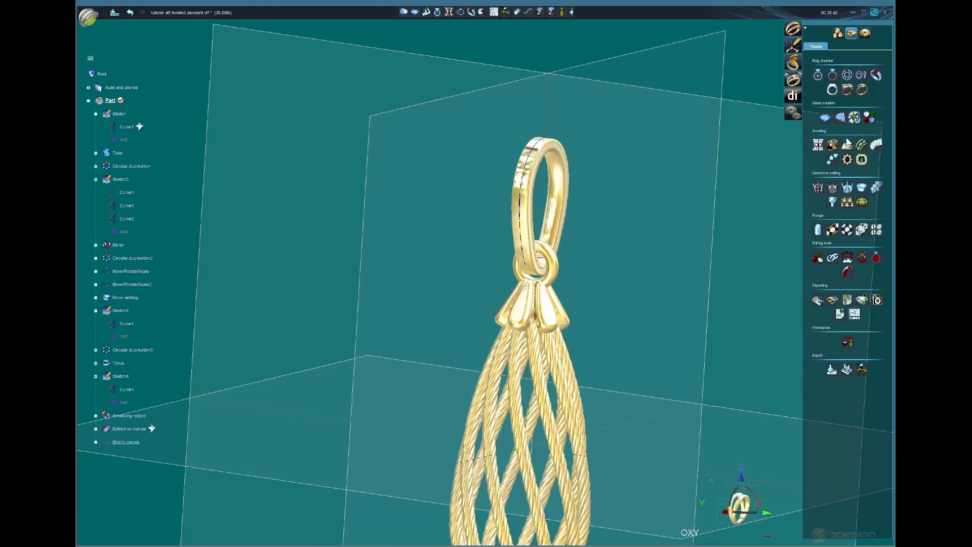
Step: Start a variable channel along the trimmed curve, using the Adjustable space spread strategy and a changed minimum spacing
{"action": "left_click", "coordinate": [862, 145]}
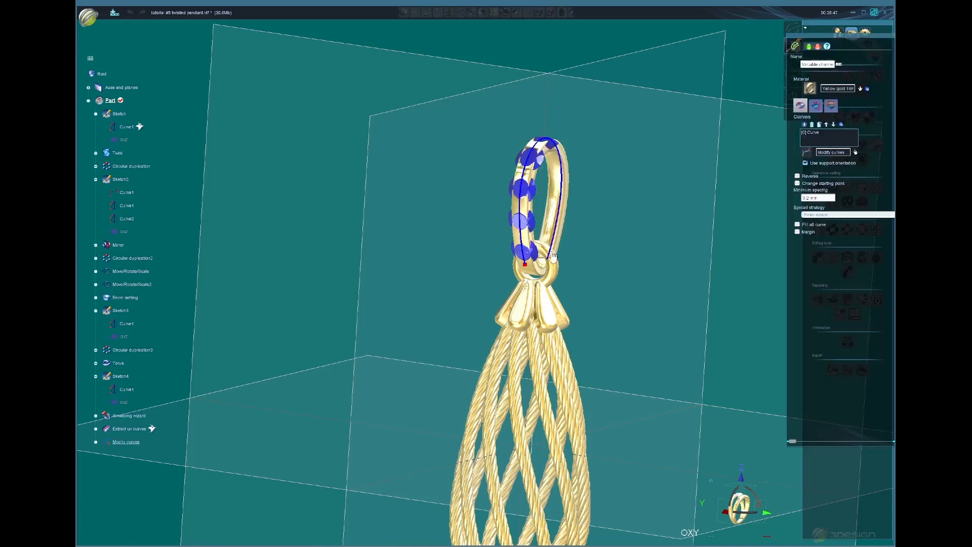
{"action": "middle_click_drag", "start_coordinate": [653, 277], "coordinate": [645, 253]}
{"action": "middle_click_drag", "start_coordinate": [607, 279], "coordinate": [683, 283]}
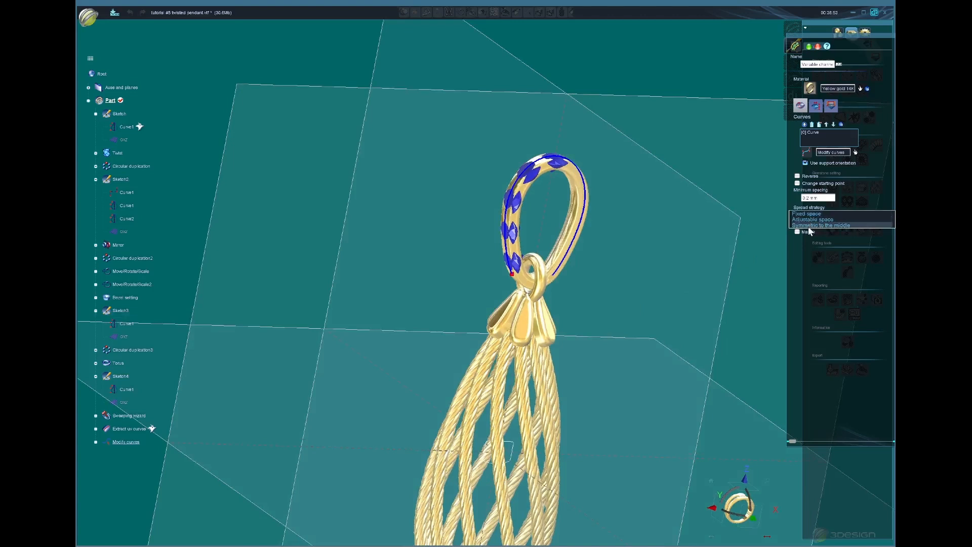
{"action": "left_click", "coordinate": [812, 224]}
{"action": "left_click", "coordinate": [824, 199]}
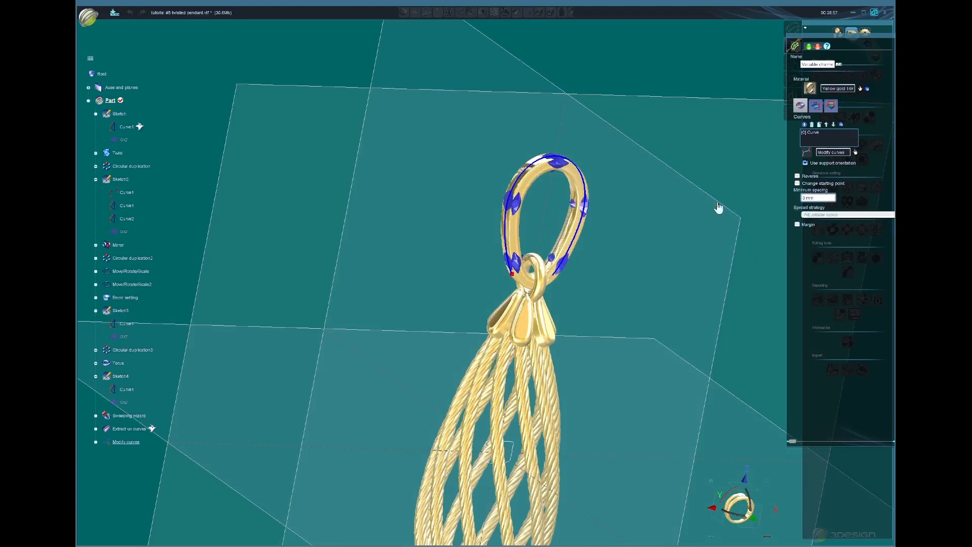
{"action": "mouse_move", "coordinate": [677, 223]}
{"action": "middle_mouse_down"}
{"action": "mouse_move", "coordinate": [684, 211]}
{"action": "mouse_move", "coordinate": [672, 214]}
{"action": "middle_mouse_up"}
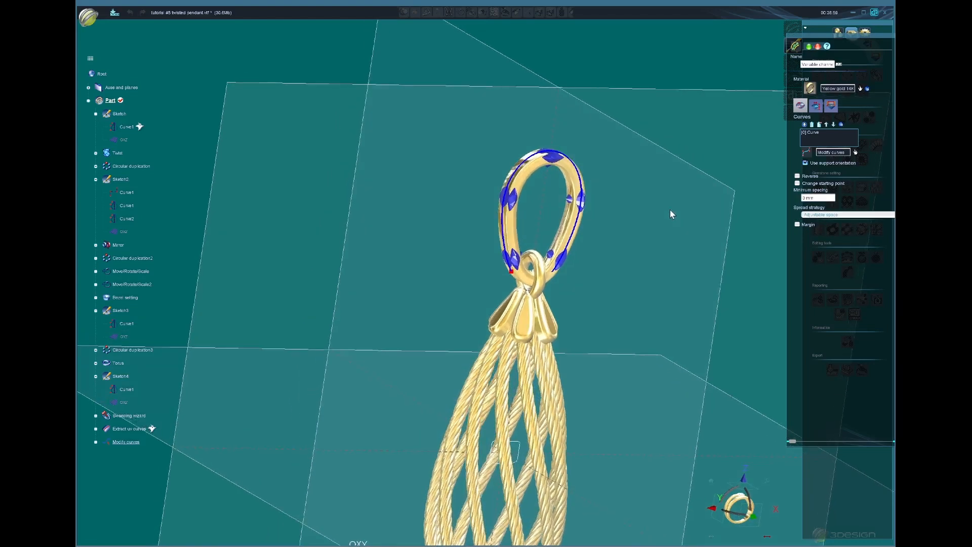
Step: Set the channel stones' initial size to 1 mm and the stone depth to 0.1 mm
{"action": "left_click", "coordinate": [816, 107]}
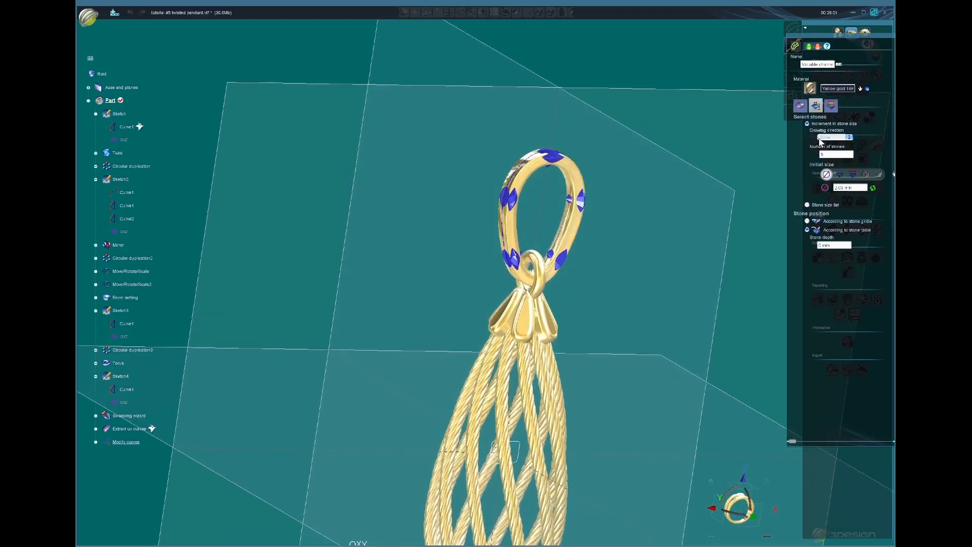
{"action": "left_click", "coordinate": [854, 188]}
{"action": "left_click", "coordinate": [839, 154]}
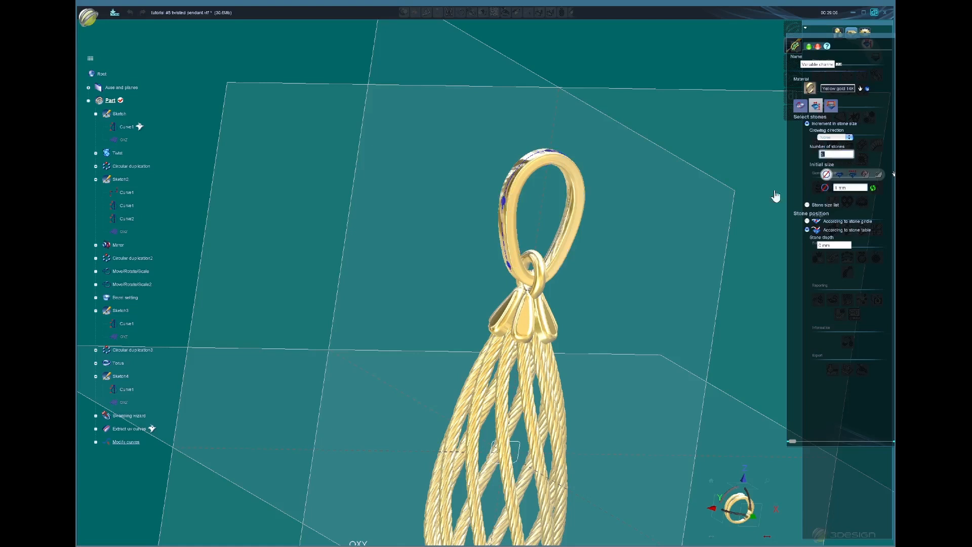
{"action": "left_click", "coordinate": [832, 244]}
{"action": "type", "text": "0.1"}
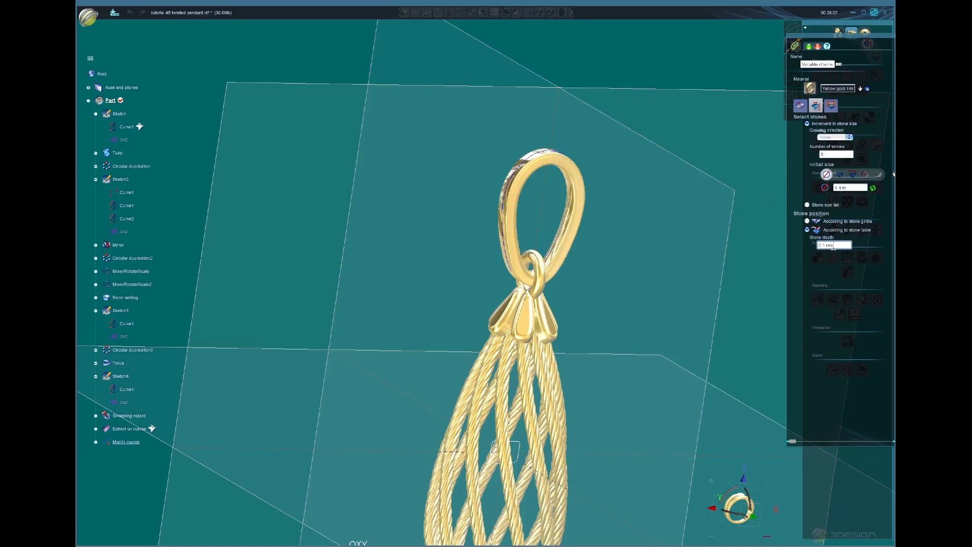
Step: Set the stone depth to -0.2 mm and the number of stones to 10
{"action": "scroll", "coordinate": [835, 246], "scroll_direction": "down", "scroll_amount": 2}
{"action": "middle_click_drag", "start_coordinate": [630, 270], "coordinate": [724, 239]}
{"action": "double_click", "coordinate": [831, 154]}
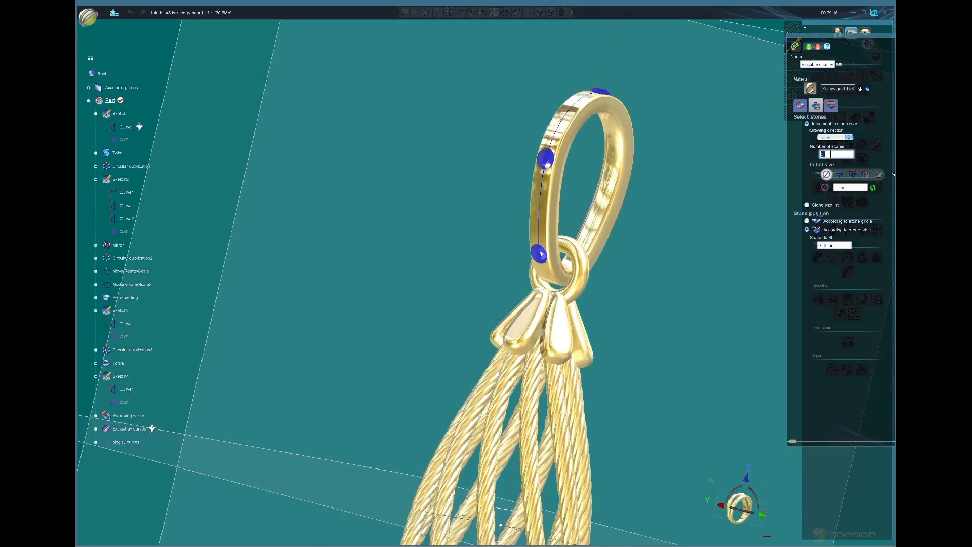
{"action": "type", "text": "5"}
{"action": "scroll", "coordinate": [830, 154], "scroll_direction": "up", "scroll_amount": 5}
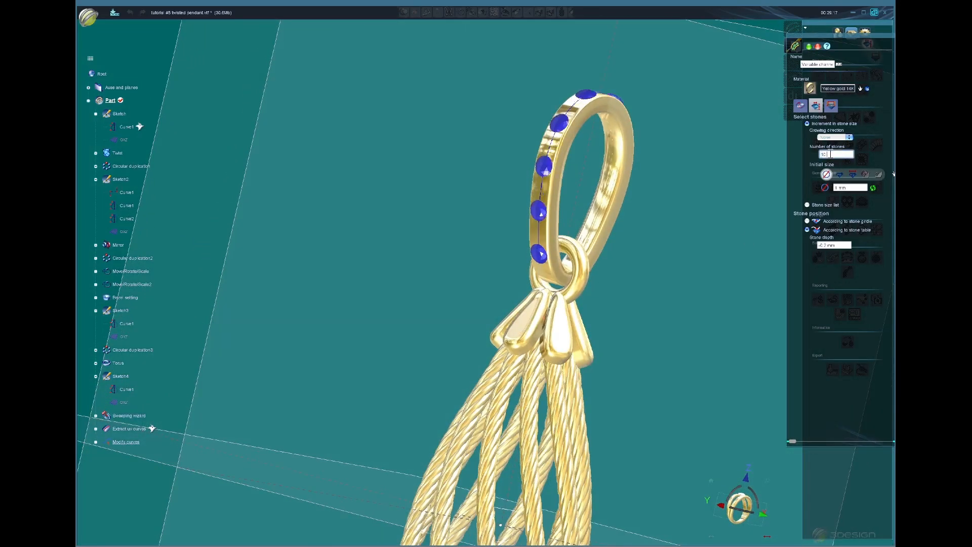
Step: Increase the number of stones until the row fills the bail's outer face, and apply the variable channel
{"action": "scroll", "coordinate": [831, 154], "scroll_direction": "up", "scroll_amount": 4}
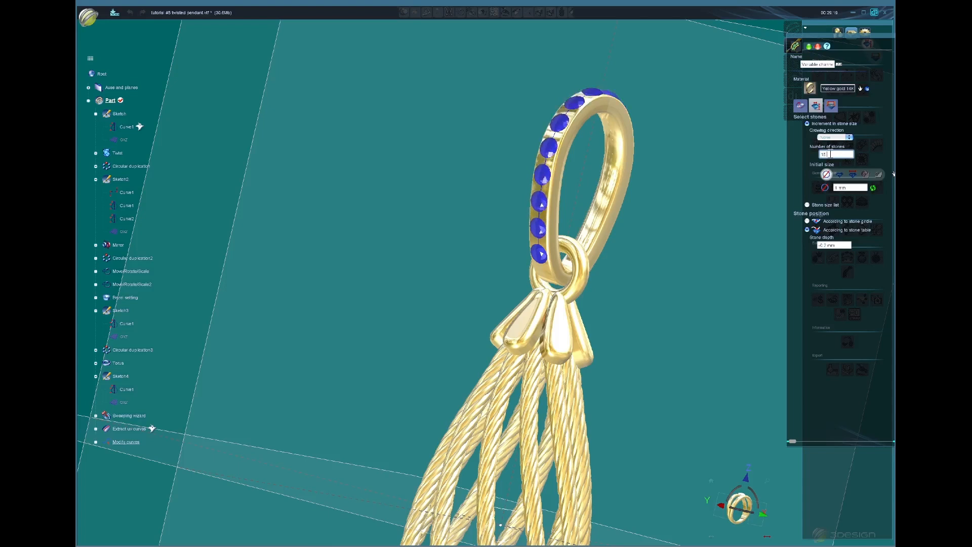
{"action": "scroll", "coordinate": [831, 154], "scroll_direction": "up", "scroll_amount": 1}
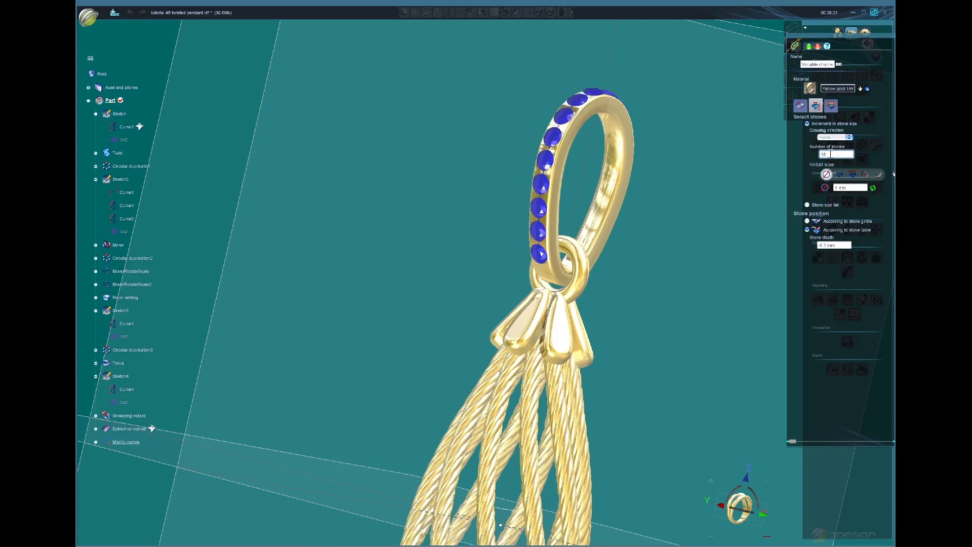
{"action": "scroll", "coordinate": [831, 154], "scroll_direction": "up", "scroll_amount": 1}
{"action": "middle_click_drag", "start_coordinate": [685, 224], "coordinate": [738, 206]}
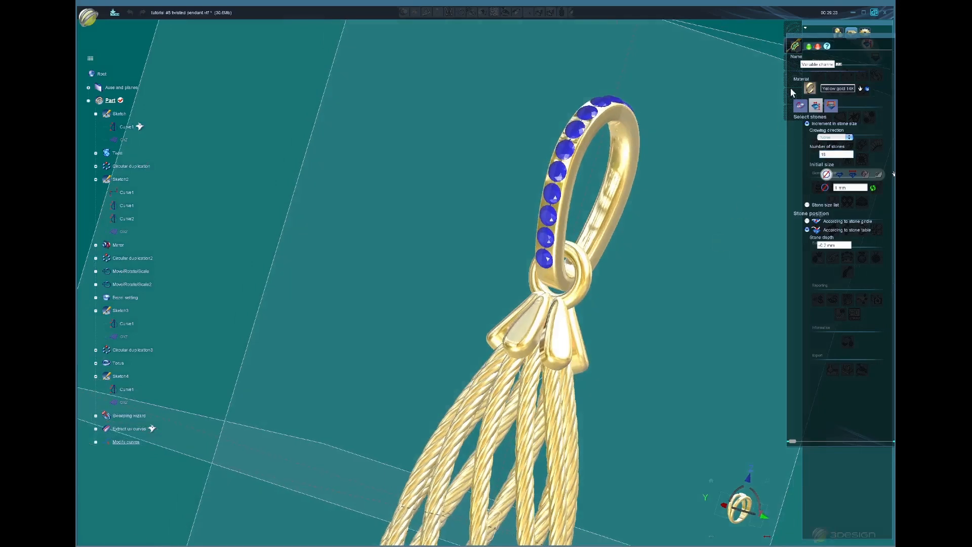
{"action": "left_click", "coordinate": [810, 49]}
{"action": "middle_click_drag", "start_coordinate": [659, 299], "coordinate": [562, 296]}
Step: Create a stone 1 mm in diameter, centred at the origin on the OXY plane
{"action": "left_click", "coordinate": [825, 118]}
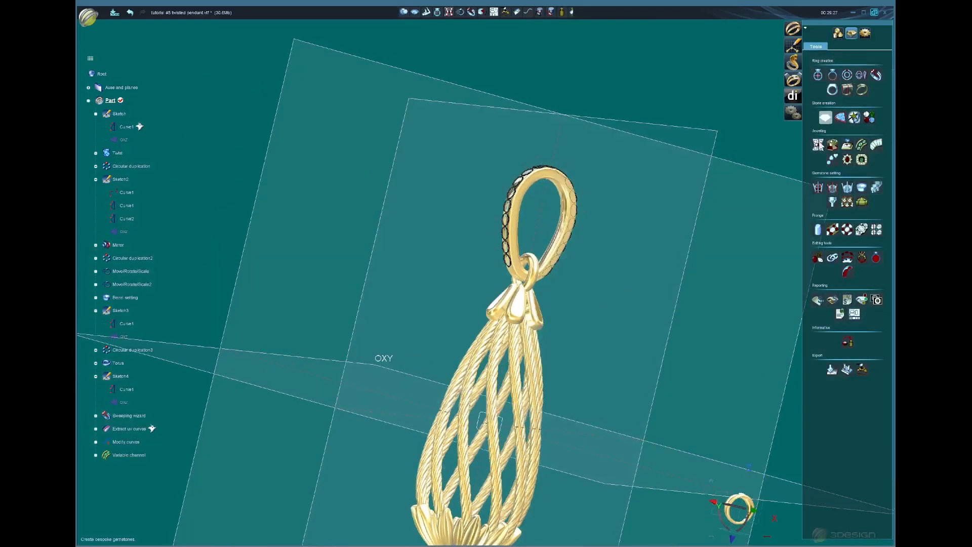
{"action": "left_click", "coordinate": [846, 205]}
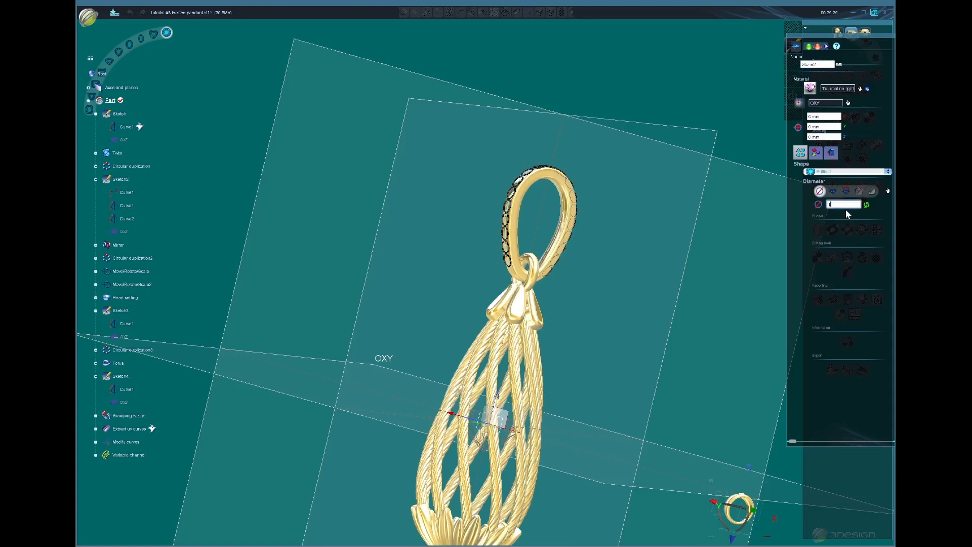
{"action": "type", "text": "1.0"}
{"action": "left_click", "coordinate": [828, 137]}
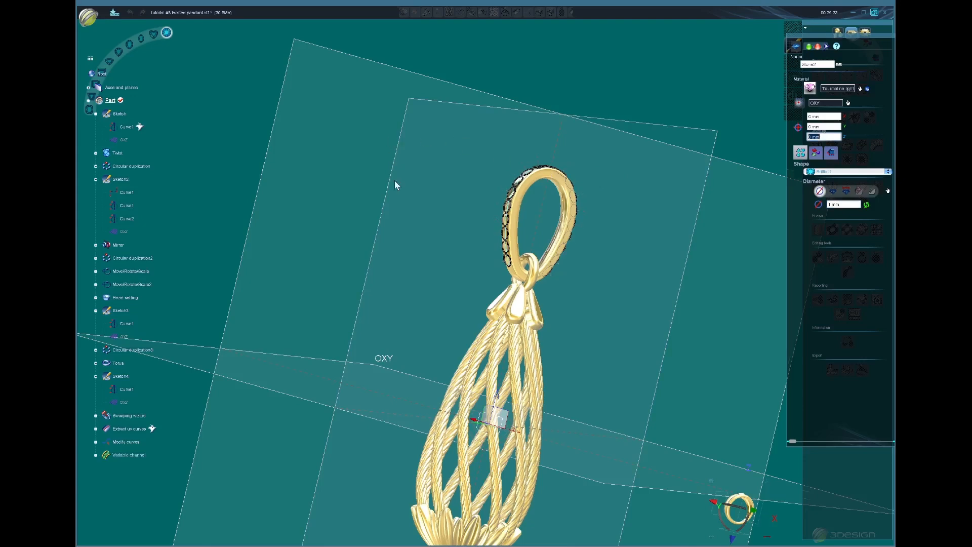
{"action": "middle_click_drag", "start_coordinate": [395, 184], "coordinate": [601, 457]}
{"action": "scroll", "coordinate": [574, 414], "scroll_direction": "down", "scroll_amount": 3}
{"action": "middle_click_drag", "start_coordinate": [563, 383], "coordinate": [529, 336]}
{"action": "middle_click_drag", "start_coordinate": [634, 169], "coordinate": [721, 158]}
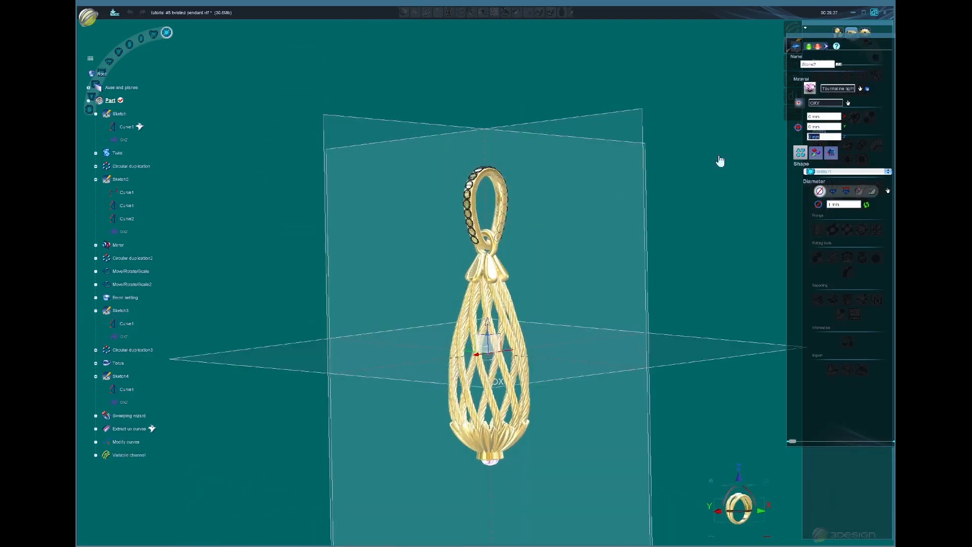
{"action": "scroll", "coordinate": [606, 261], "scroll_direction": "up", "scroll_amount": 4}
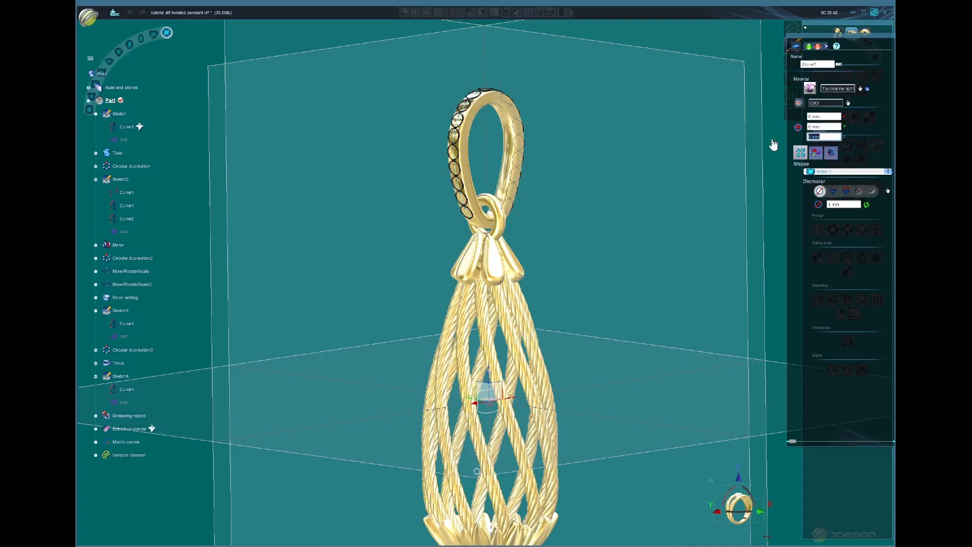
{"action": "left_click", "coordinate": [832, 127]}
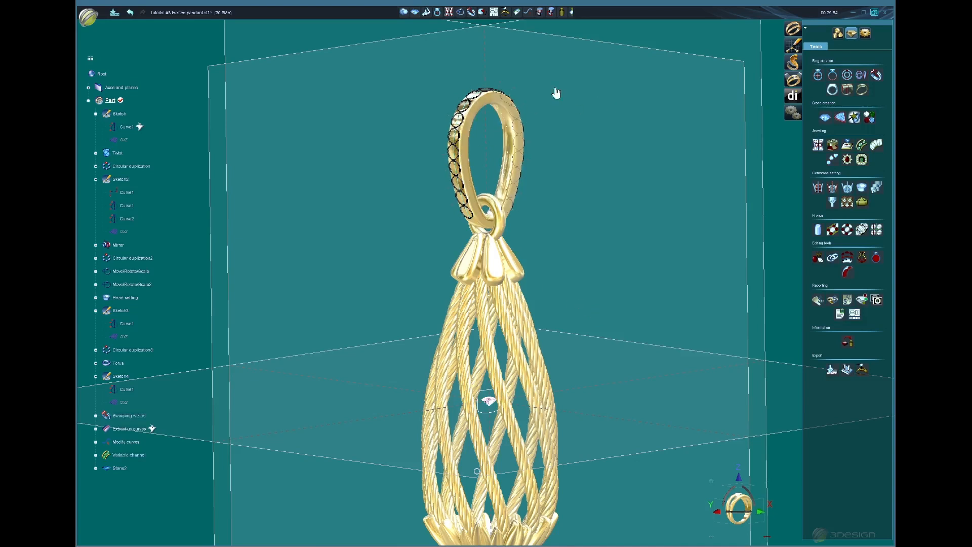
Step: Duplicate the new stone onto all positions of the variable channel with the Jeweling command, and apply it
{"action": "left_click", "coordinate": [500, 84]}
{"action": "mouse_move", "coordinate": [618, 221]}
{"action": "middle_mouse_down"}
{"action": "mouse_move", "coordinate": [608, 226]}
{"action": "mouse_move", "coordinate": [623, 222]}
{"action": "middle_mouse_up"}
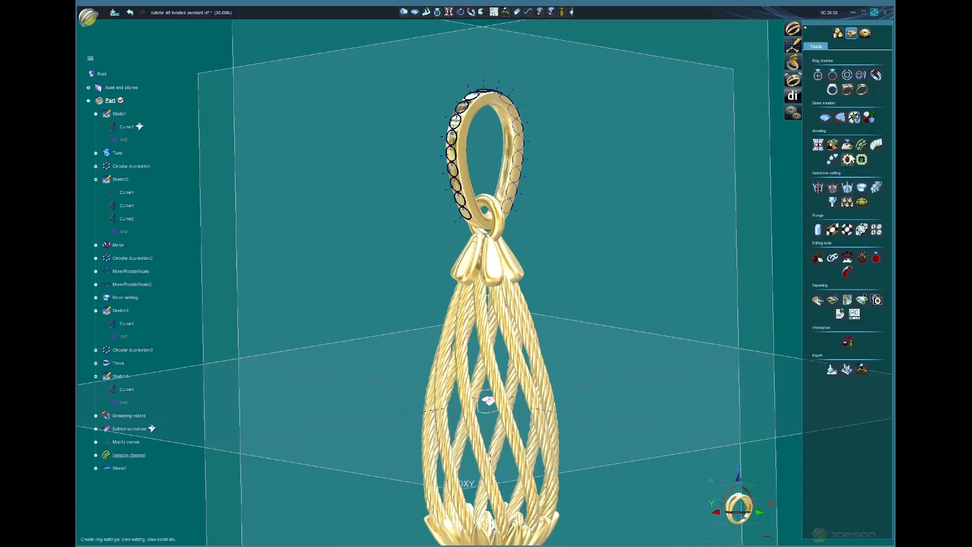
{"action": "left_click", "coordinate": [848, 159]}
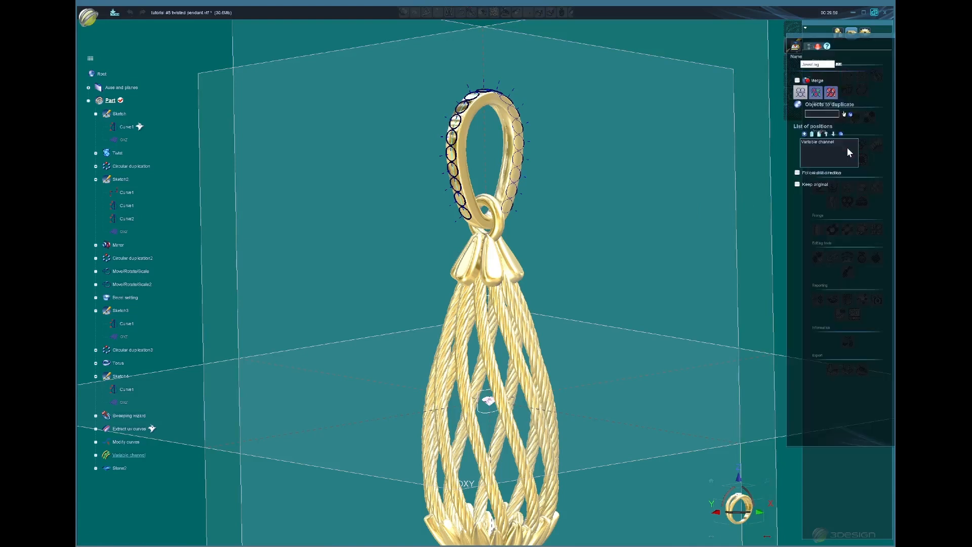
{"action": "left_click", "coordinate": [845, 115]}
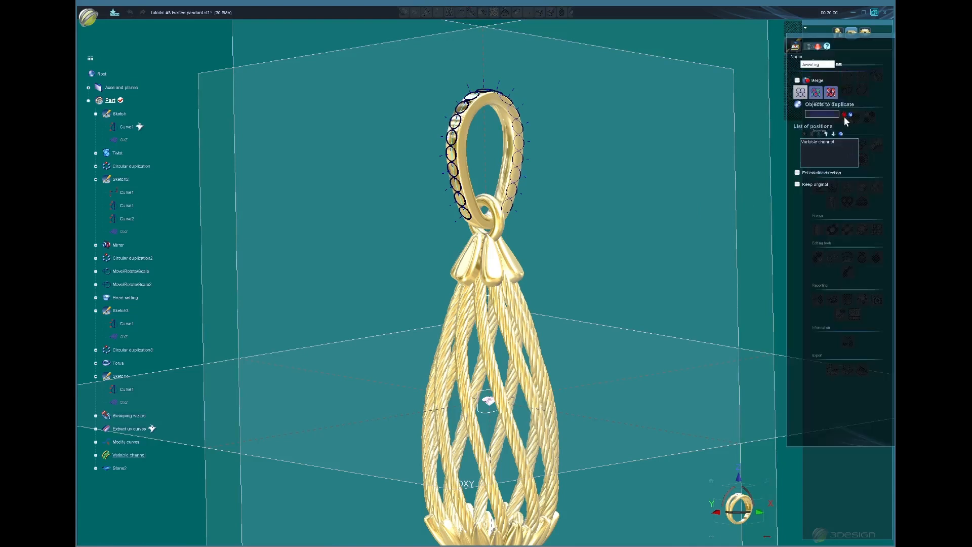
{"action": "left_click", "coordinate": [488, 407]}
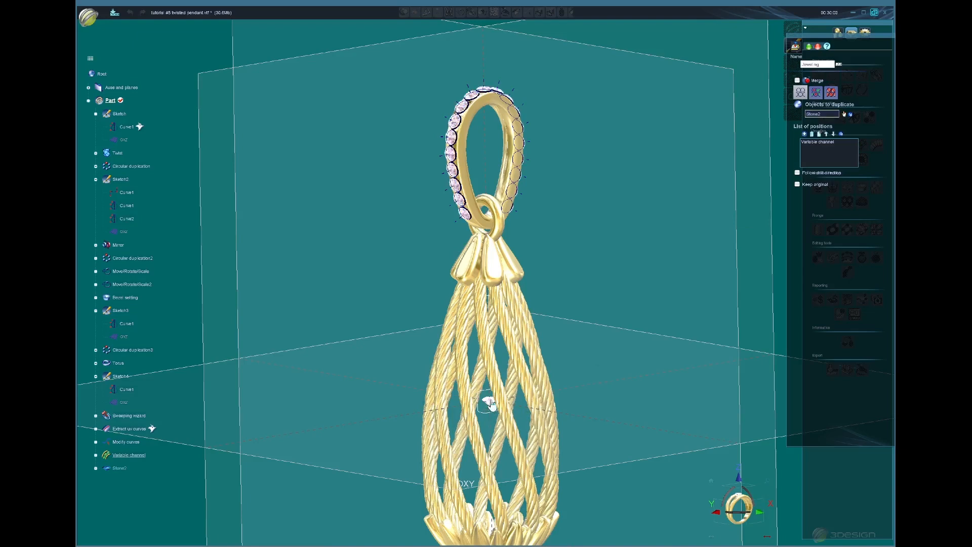
{"action": "left_click", "coordinate": [809, 46]}
{"action": "middle_click_drag", "start_coordinate": [560, 245], "coordinate": [560, 215]}
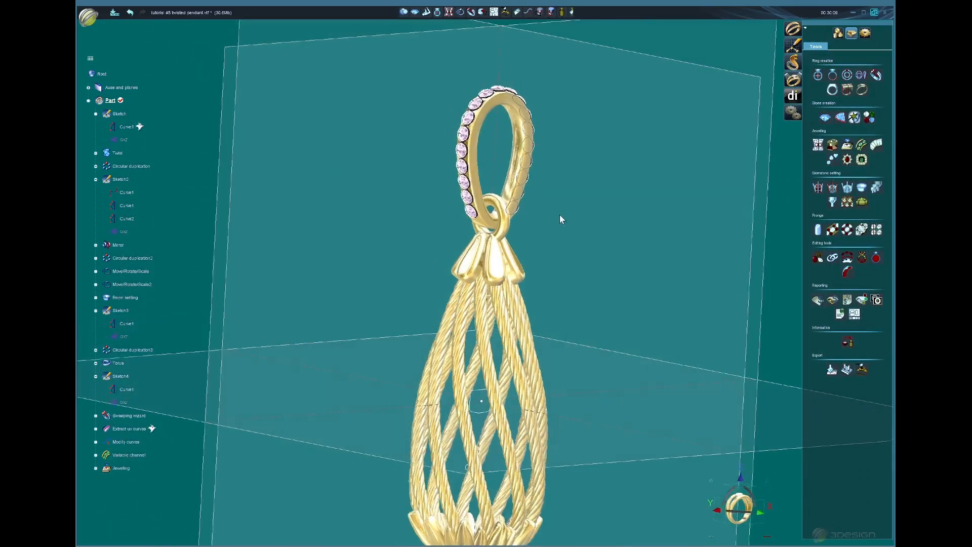
Step: Create a rounded prong 0.45 mm in diameter and 1 mm high, centred on the OXY plane
{"action": "left_click", "coordinate": [819, 231]}
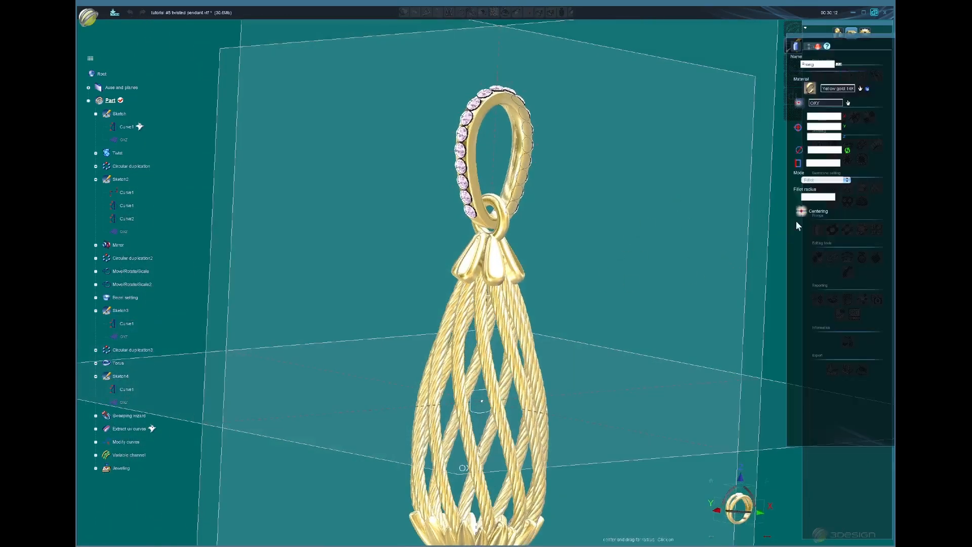
{"action": "left_click", "coordinate": [815, 180]}
{"action": "left_click", "coordinate": [814, 185]}
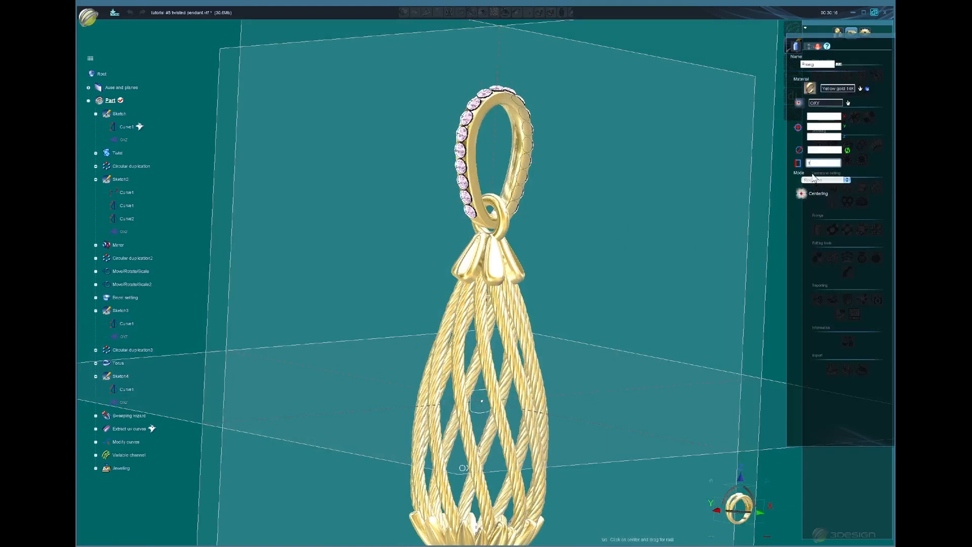
{"action": "left_click", "coordinate": [824, 150]}
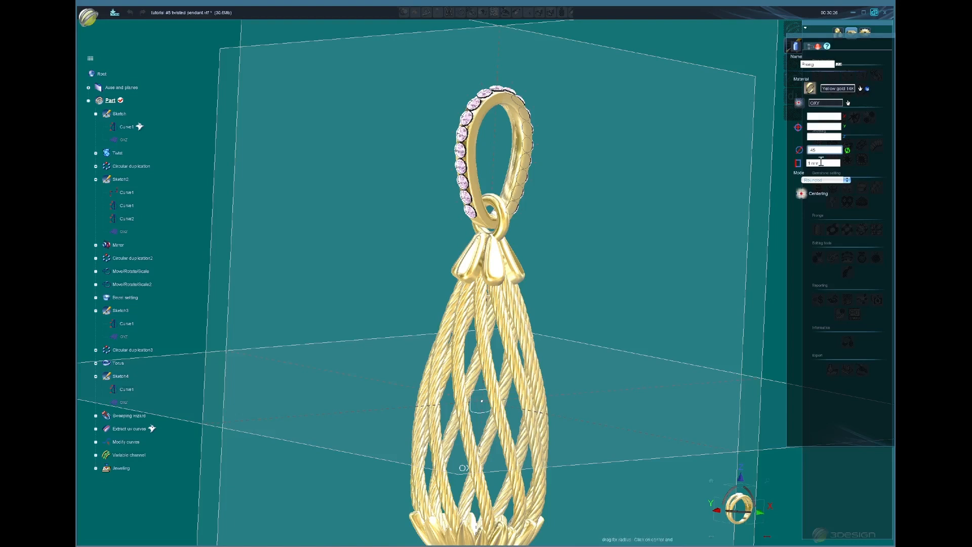
{"action": "key", "text": "Tab"}
{"action": "left_click", "coordinate": [800, 196]}
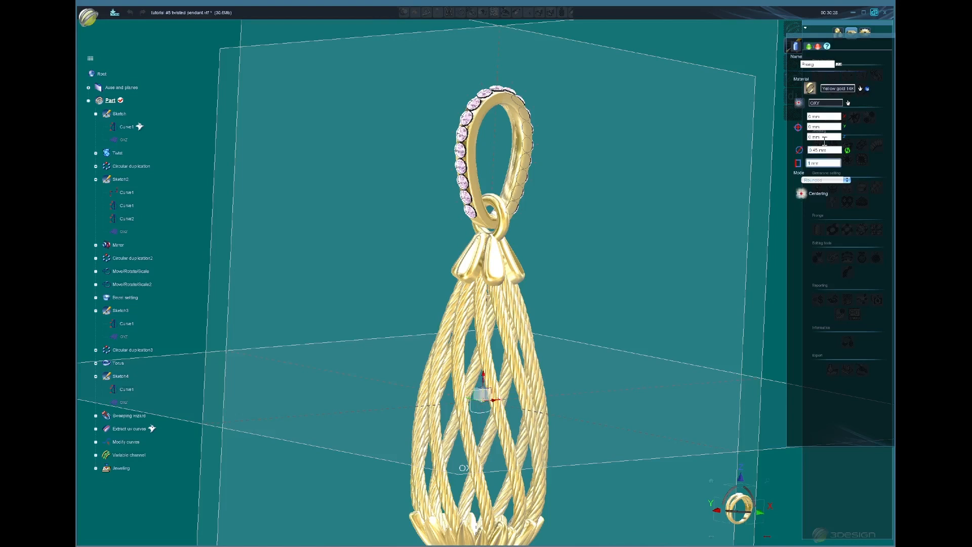
{"action": "left_click", "coordinate": [828, 138]}
{"action": "left_click", "coordinate": [809, 46]}
{"action": "middle_click_drag", "start_coordinate": [599, 329], "coordinate": [558, 306]}
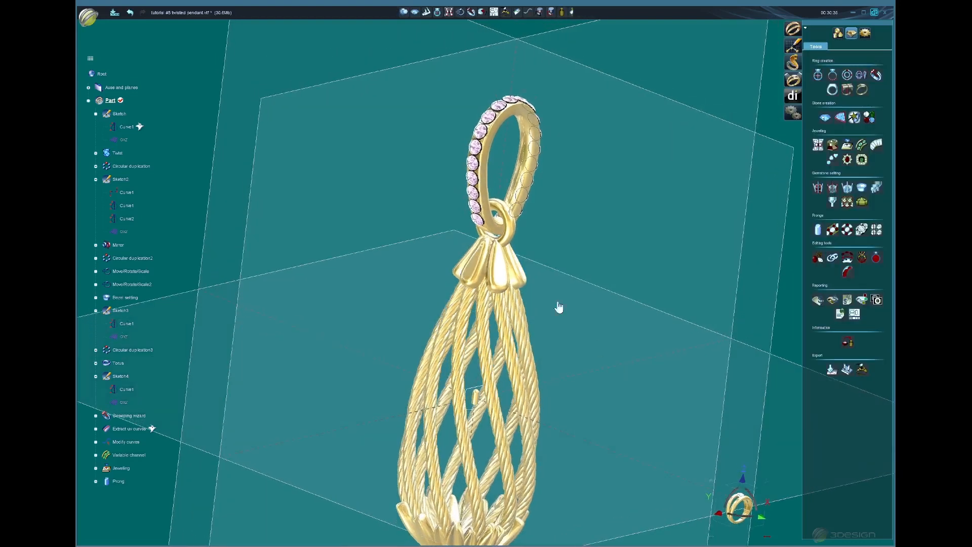
Step: Distribute the prong along the variable channel as channel prongs, with Keep original enabled, and apply it
{"action": "left_click", "coordinate": [516, 118]}
{"action": "middle_click_drag", "start_coordinate": [606, 265], "coordinate": [587, 238]}
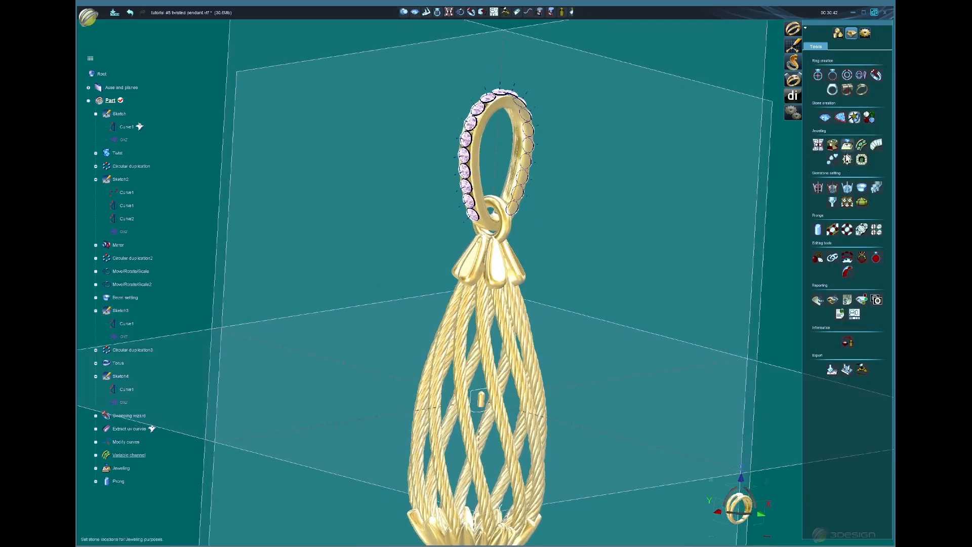
{"action": "left_click", "coordinate": [832, 230]}
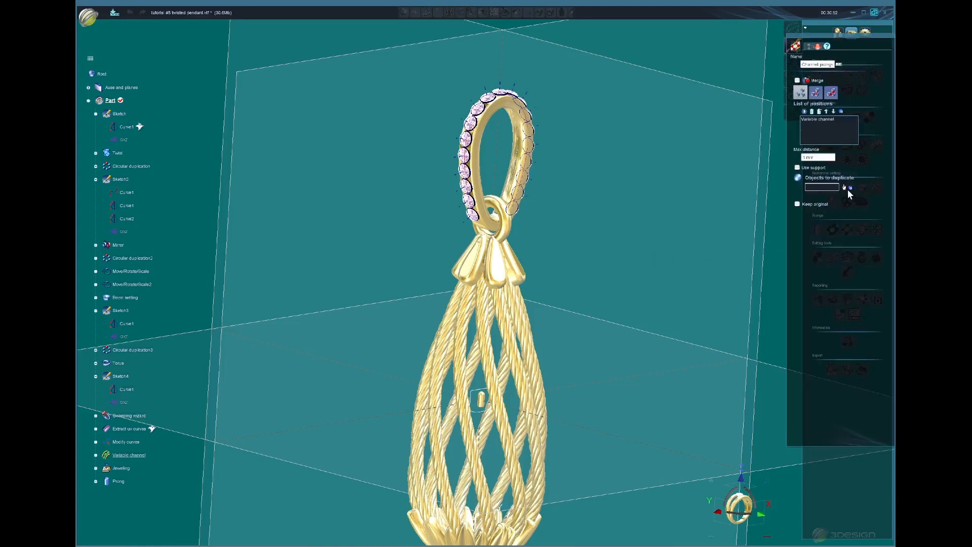
{"action": "left_click", "coordinate": [482, 399]}
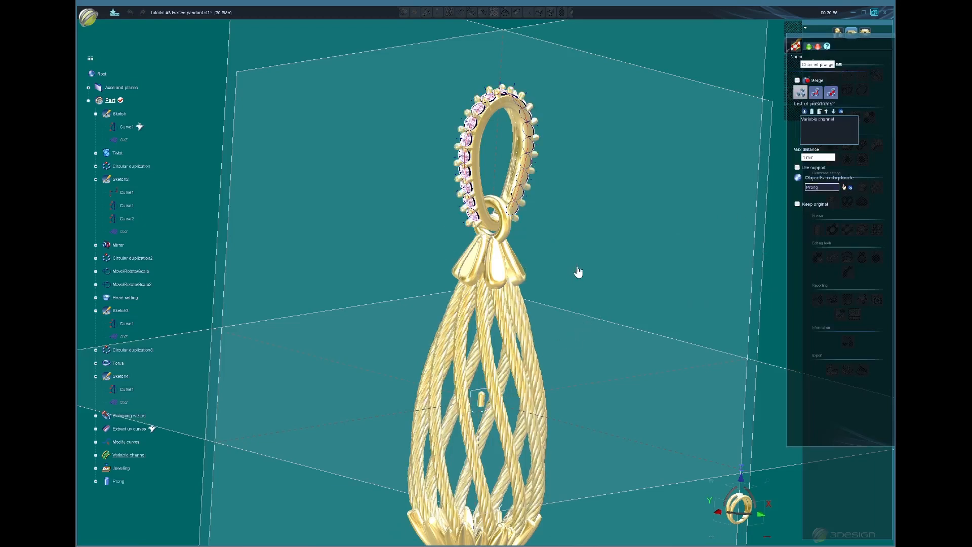
{"action": "middle_click_drag", "start_coordinate": [577, 271], "coordinate": [651, 268]}
{"action": "middle_click_drag", "start_coordinate": [673, 257], "coordinate": [593, 233]}
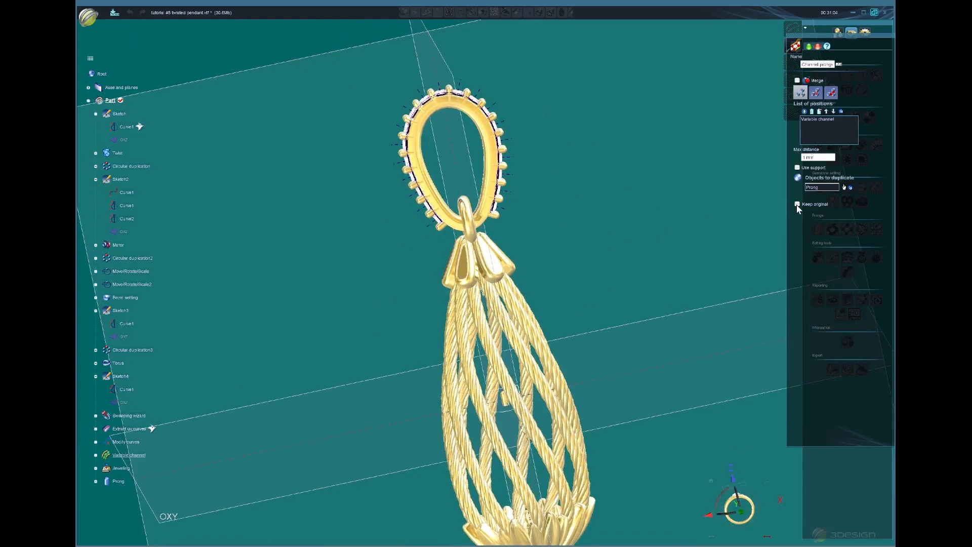
{"action": "left_click", "coordinate": [809, 47]}
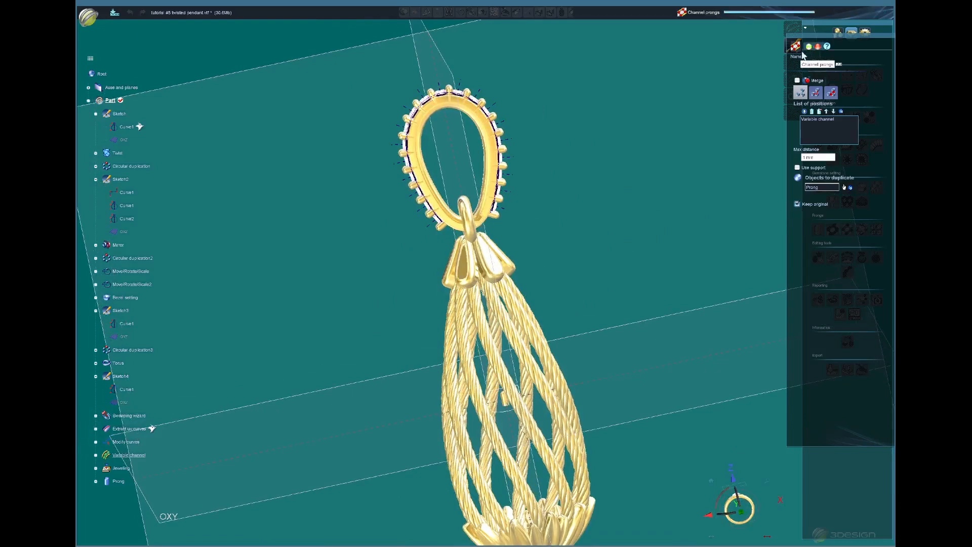
Step: Edit the extracted UV curve on the bail, shifting its iso curve point slightly sideways to centre the stone row, and apply the change
{"action": "middle_click_drag", "start_coordinate": [581, 209], "coordinate": [749, 503]}
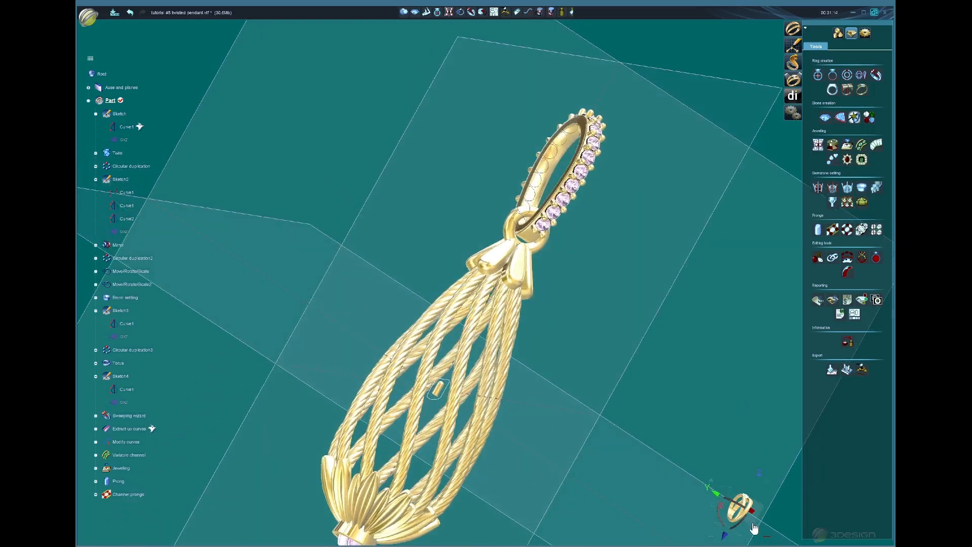
{"action": "left_click", "coordinate": [752, 507]}
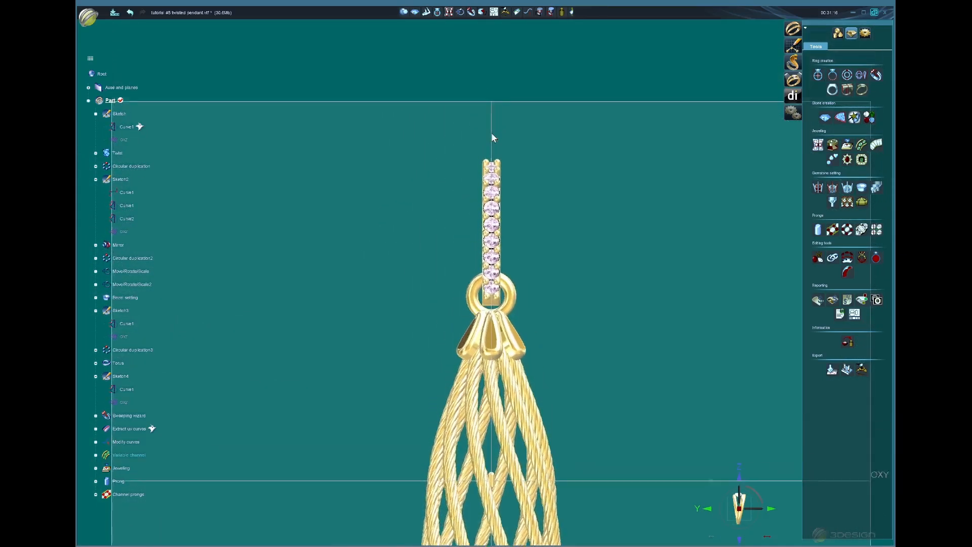
{"action": "middle_click_drag", "start_coordinate": [542, 259], "coordinate": [645, 297]}
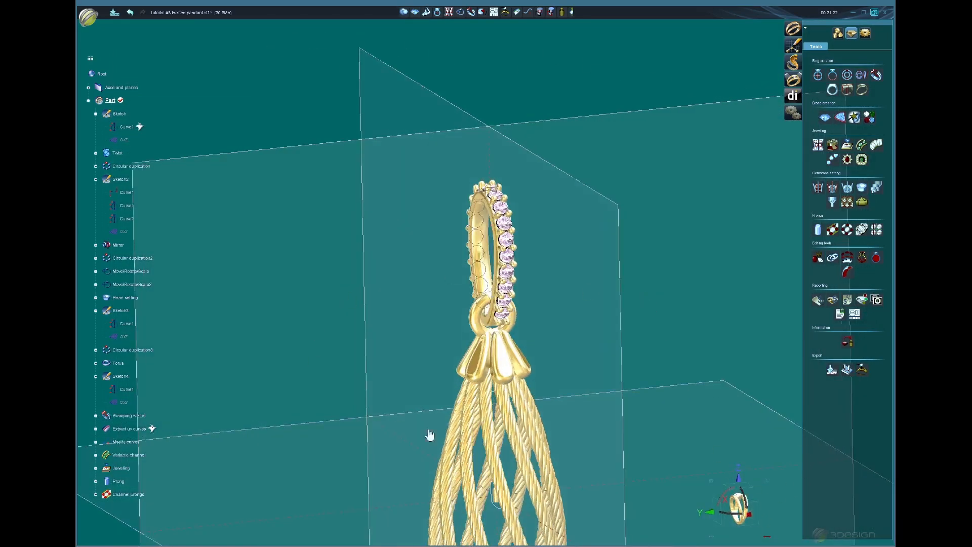
{"action": "left_click", "coordinate": [752, 534]}
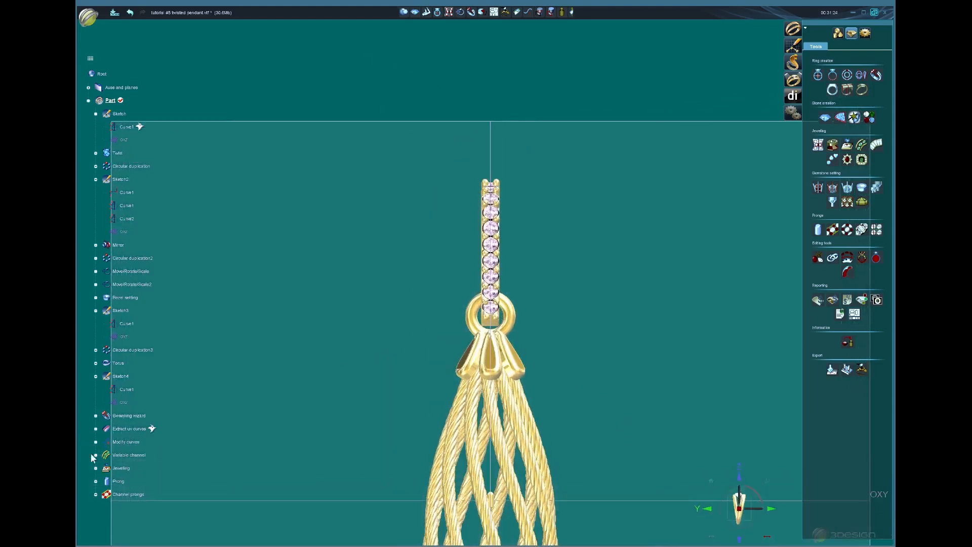
{"action": "double_click", "coordinate": [133, 429]}
{"action": "scroll", "coordinate": [522, 254], "scroll_direction": "up", "scroll_amount": 5}
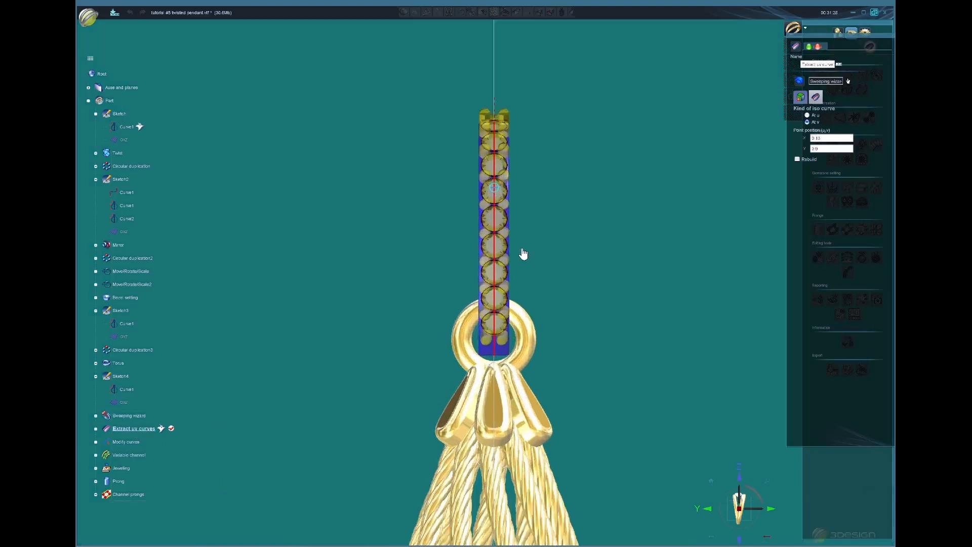
{"action": "scroll", "coordinate": [523, 254], "scroll_direction": "up", "scroll_amount": 2}
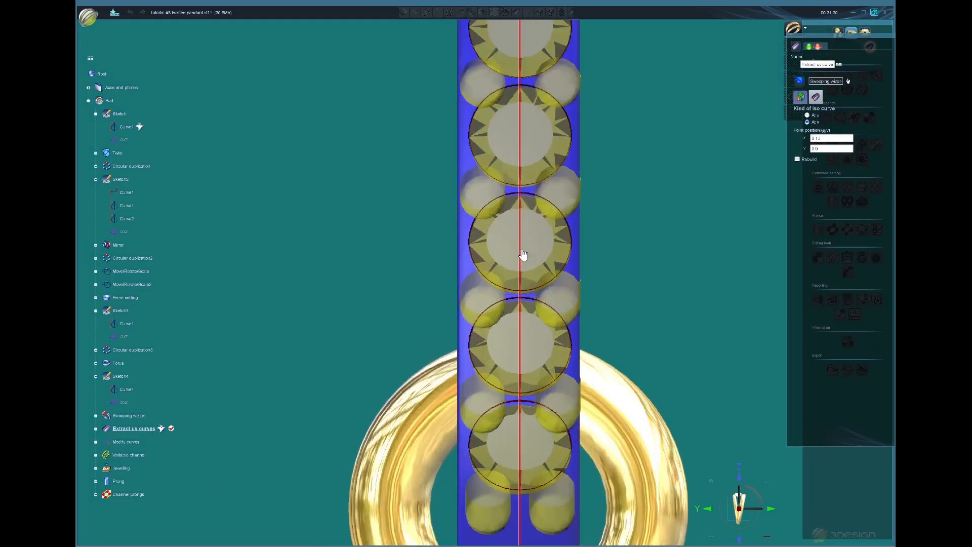
{"action": "scroll", "coordinate": [530, 278], "scroll_direction": "down", "scroll_amount": 2}
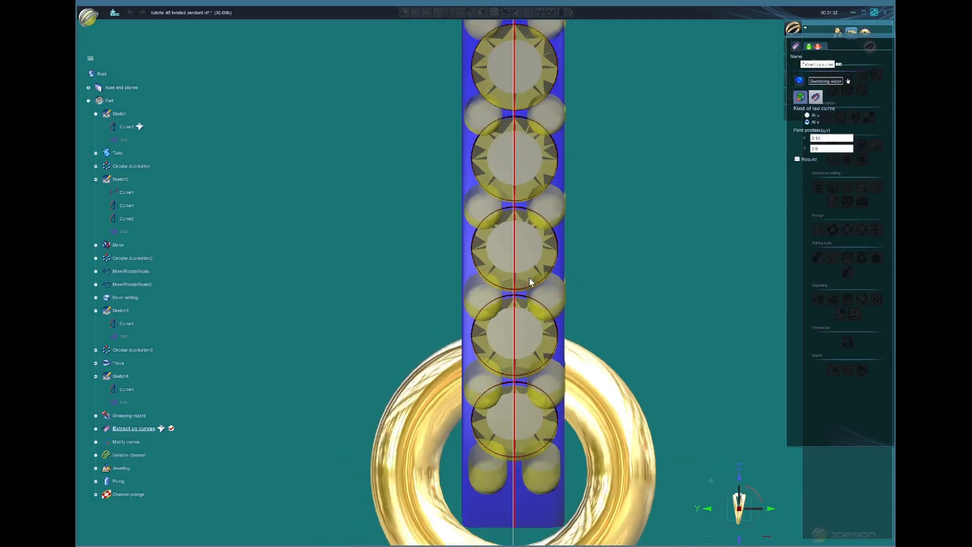
{"action": "middle_click_drag", "start_coordinate": [530, 86], "coordinate": [510, 172]}
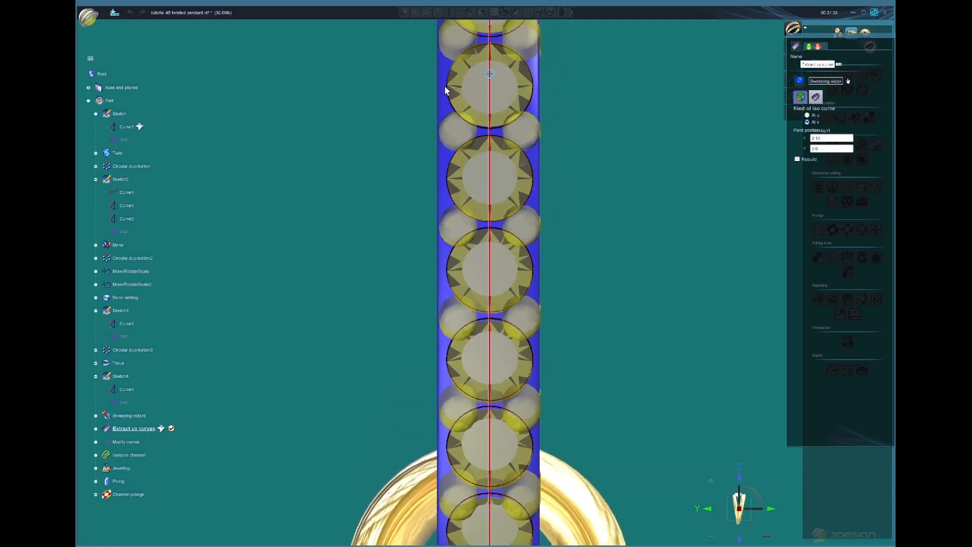
{"action": "middle_click_drag", "start_coordinate": [445, 51], "coordinate": [471, 153]}
{"action": "scroll", "coordinate": [511, 208], "scroll_direction": "up", "scroll_amount": 5}
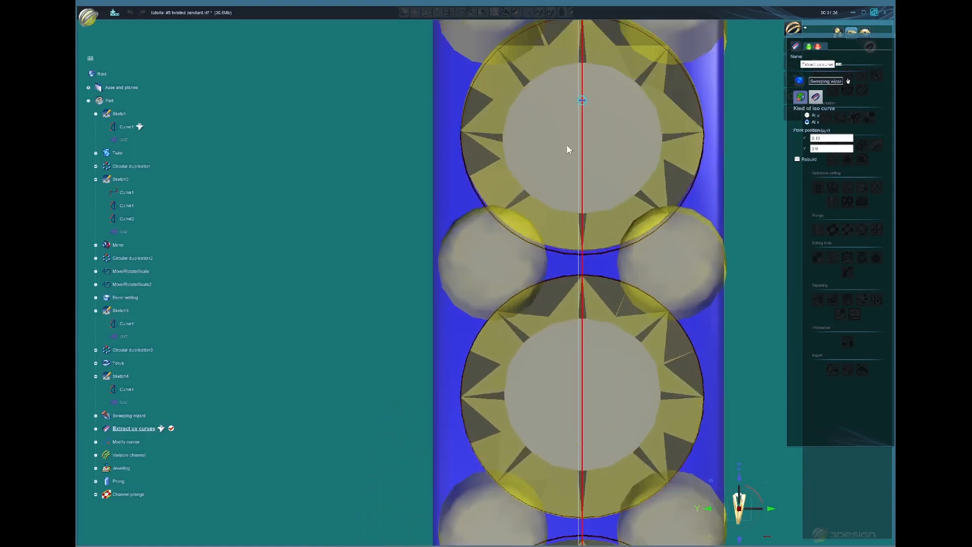
{"action": "left_click_drag", "start_coordinate": [582, 101], "coordinate": [579, 107]}
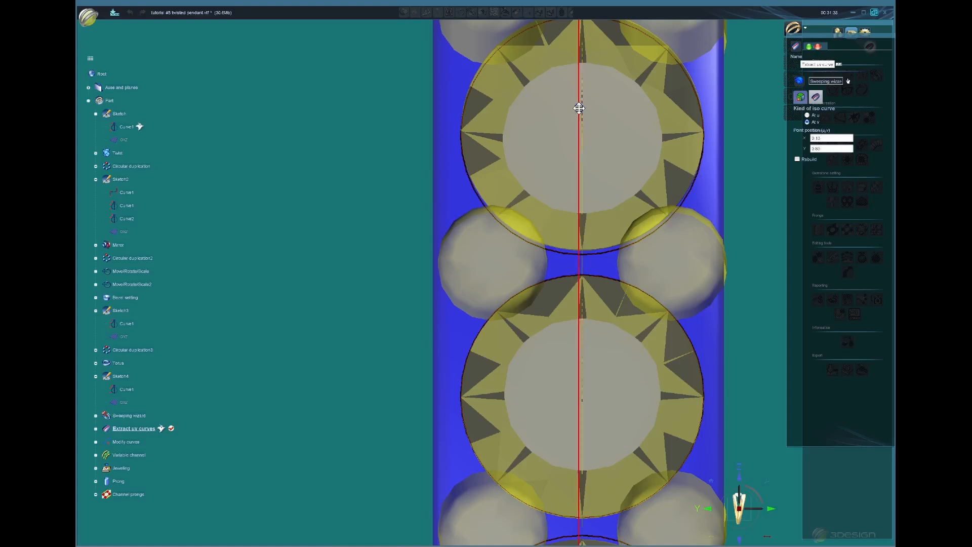
{"action": "left_click", "coordinate": [809, 47]}
{"action": "scroll", "coordinate": [532, 253], "scroll_direction": "down", "scroll_amount": 3}
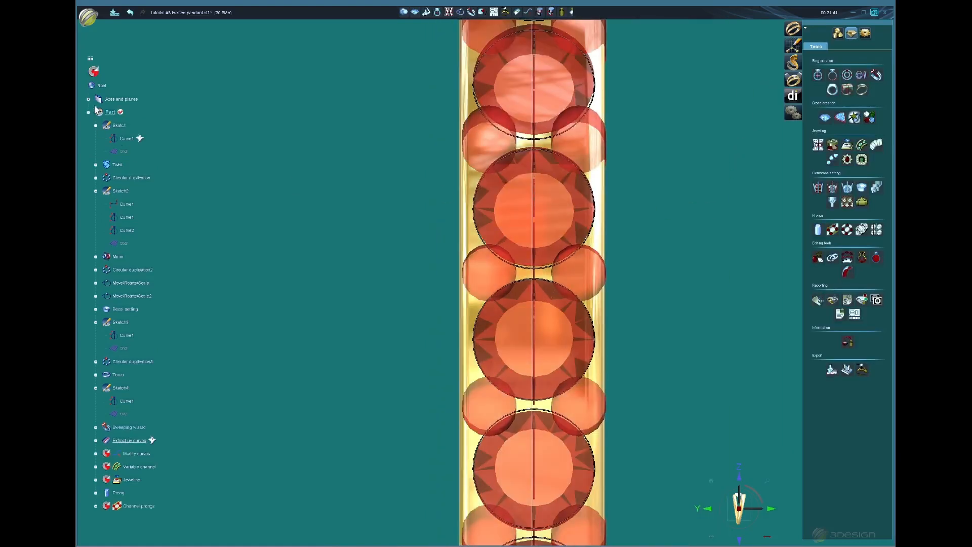
Step: Rebuild the features that depend on the edited bail curve, and hide the variable channel
{"action": "left_click", "coordinate": [94, 72]}
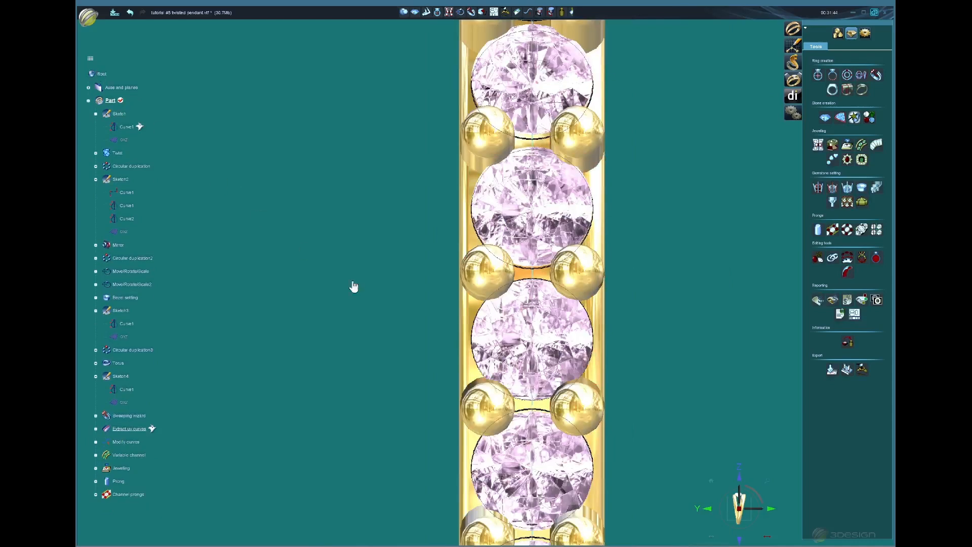
{"action": "scroll", "coordinate": [474, 349], "scroll_direction": "down", "scroll_amount": 3}
{"action": "middle_click_drag", "start_coordinate": [591, 358], "coordinate": [573, 272]}
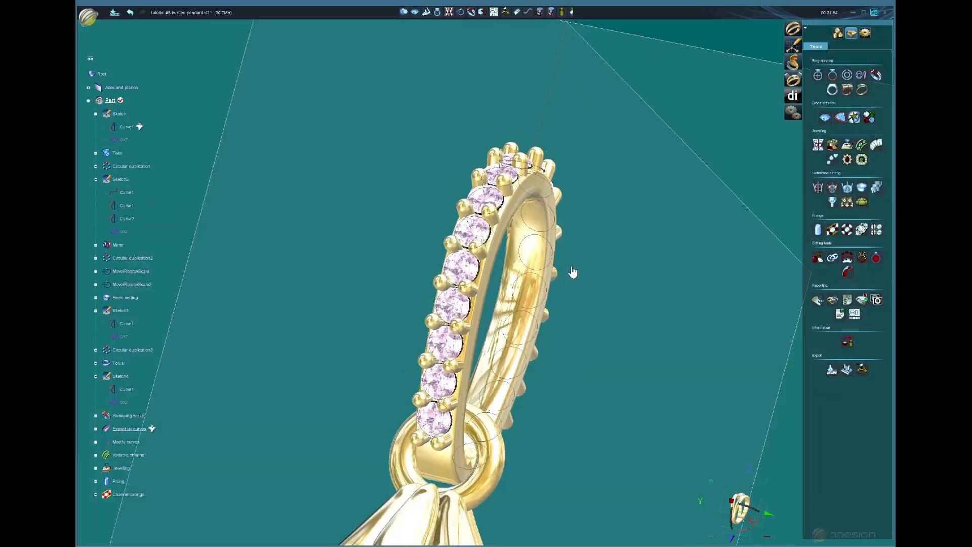
{"action": "left_click", "coordinate": [541, 150]}
{"action": "key", "text": "h"}
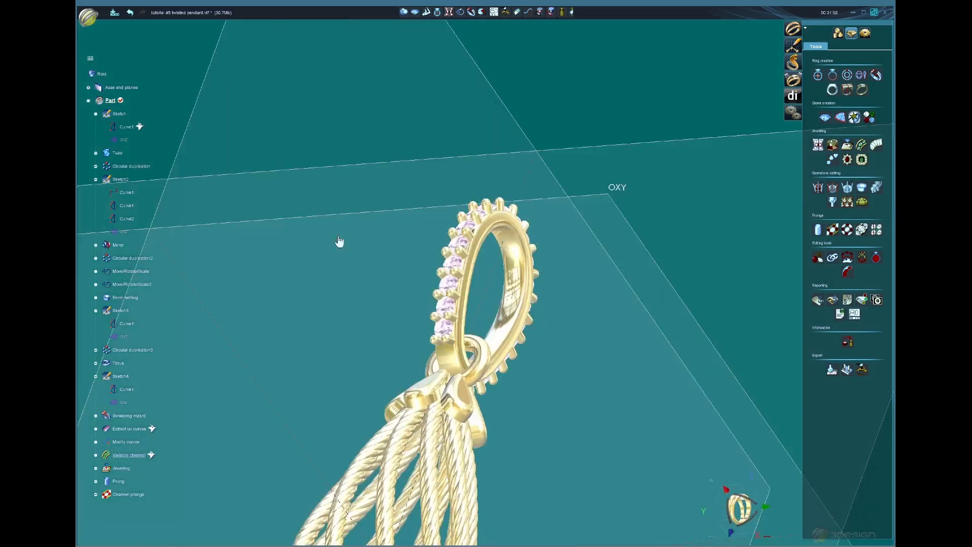
Step: Create multi cutters for the bail's row of stones, using the shorter cutters that do not pass through the bail, and apply them
{"action": "middle_click_drag", "start_coordinate": [341, 244], "coordinate": [487, 330]}
{"action": "scroll", "coordinate": [552, 361], "scroll_direction": "down", "scroll_amount": 3}
{"action": "scroll", "coordinate": [481, 302], "scroll_direction": "up", "scroll_amount": 3}
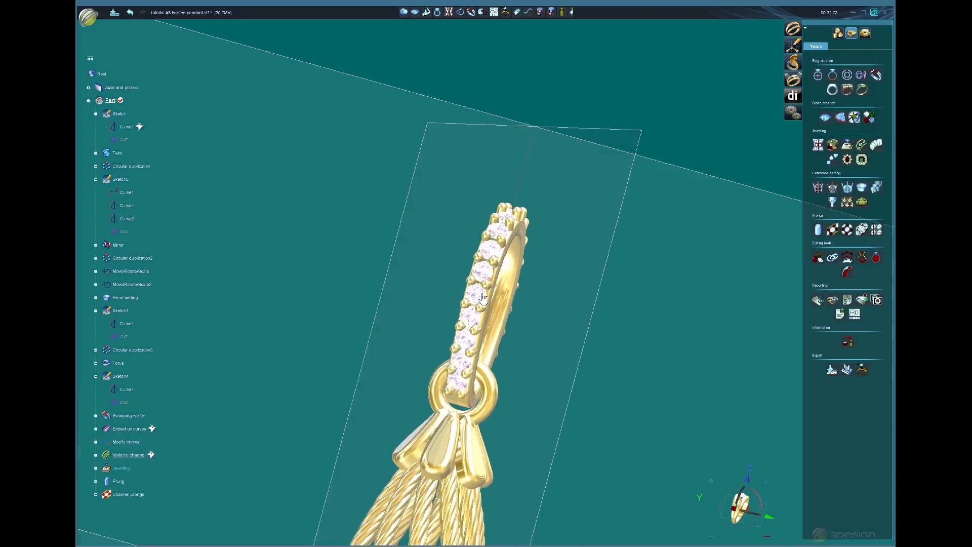
{"action": "scroll", "coordinate": [482, 298], "scroll_direction": "up", "scroll_amount": 2}
{"action": "left_click", "coordinate": [481, 304]}
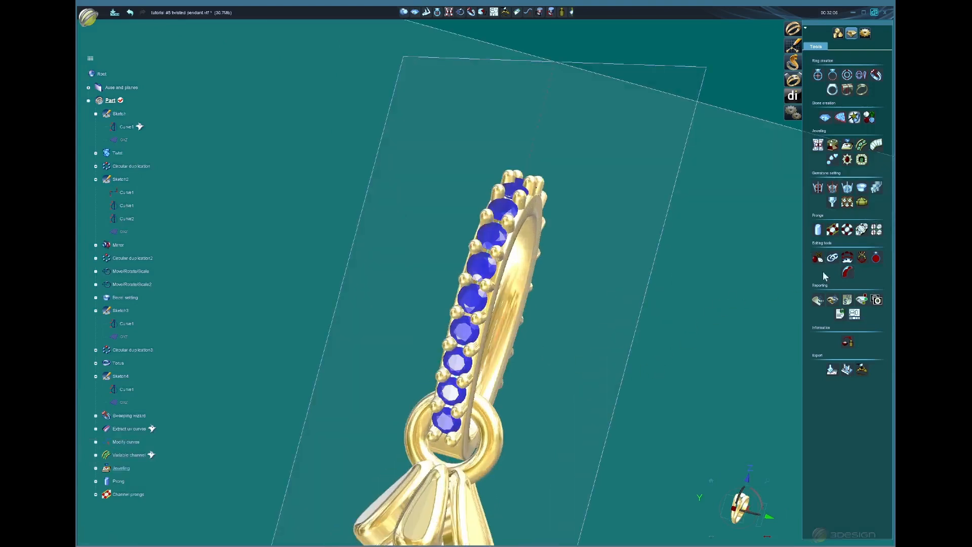
{"action": "left_click", "coordinate": [877, 187]}
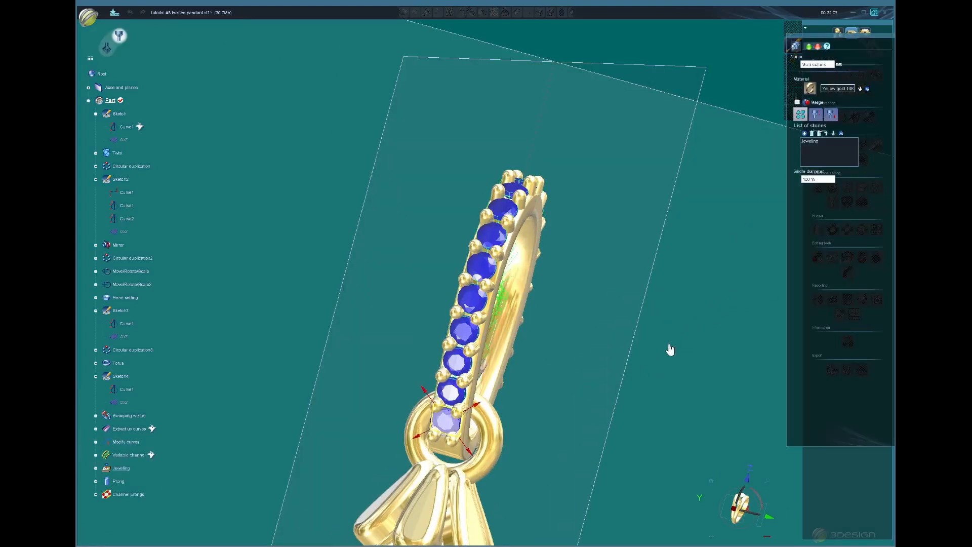
{"action": "middle_click_drag", "start_coordinate": [668, 344], "coordinate": [503, 305]}
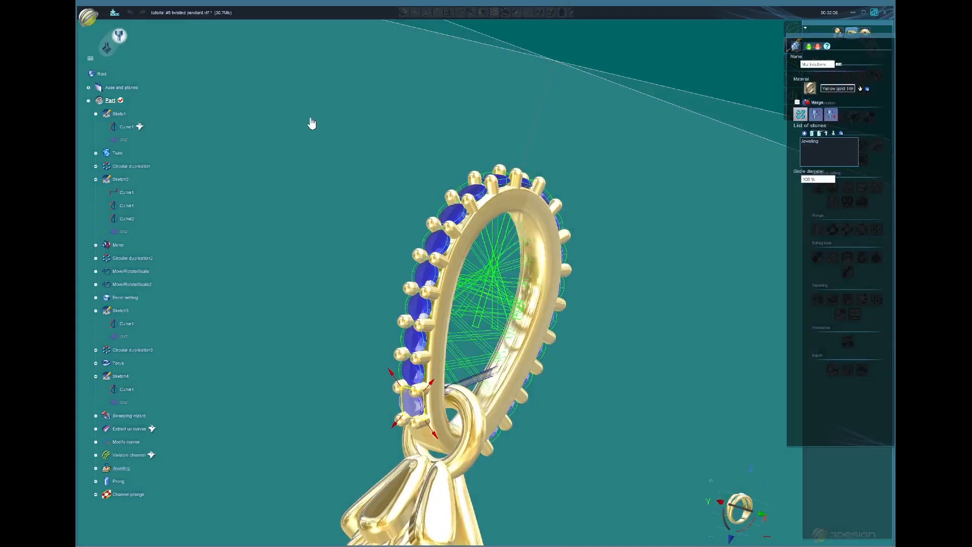
{"action": "left_click", "coordinate": [106, 51]}
{"action": "middle_click_drag", "start_coordinate": [653, 299], "coordinate": [544, 266]}
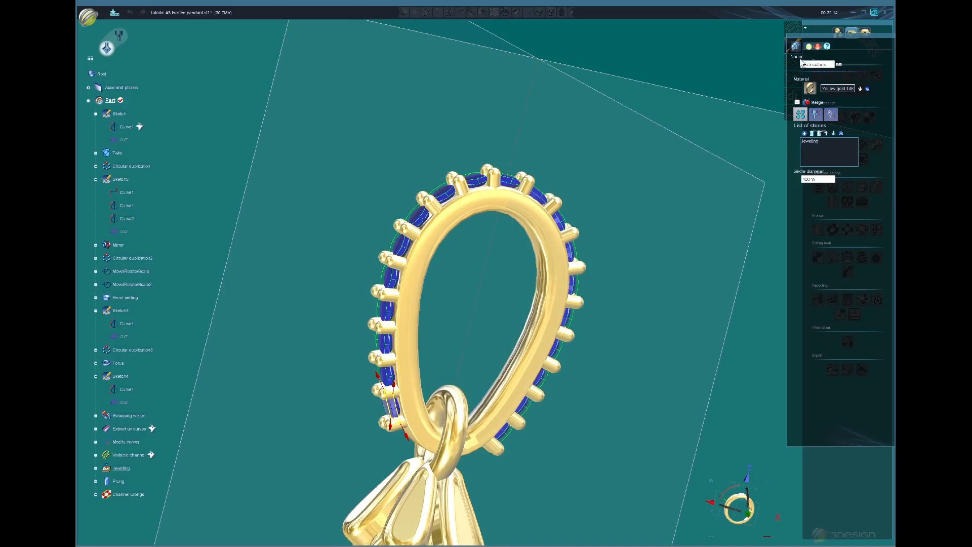
{"action": "left_click", "coordinate": [743, 138]}
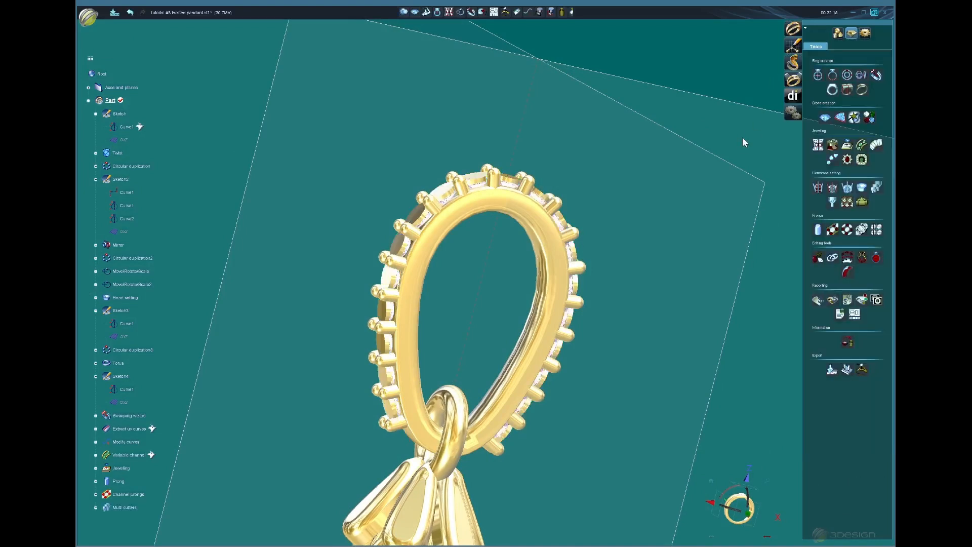
Step: Subtract the multi cutters from the swept bail with a Boolean difference, without keeping the originals
{"action": "left_click", "coordinate": [538, 228]}
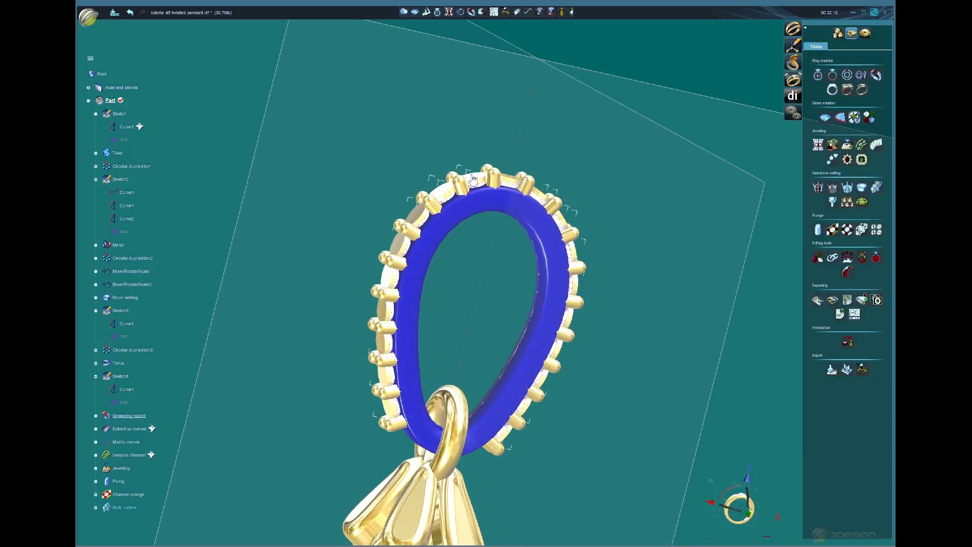
{"action": "left_click", "coordinate": [838, 35]}
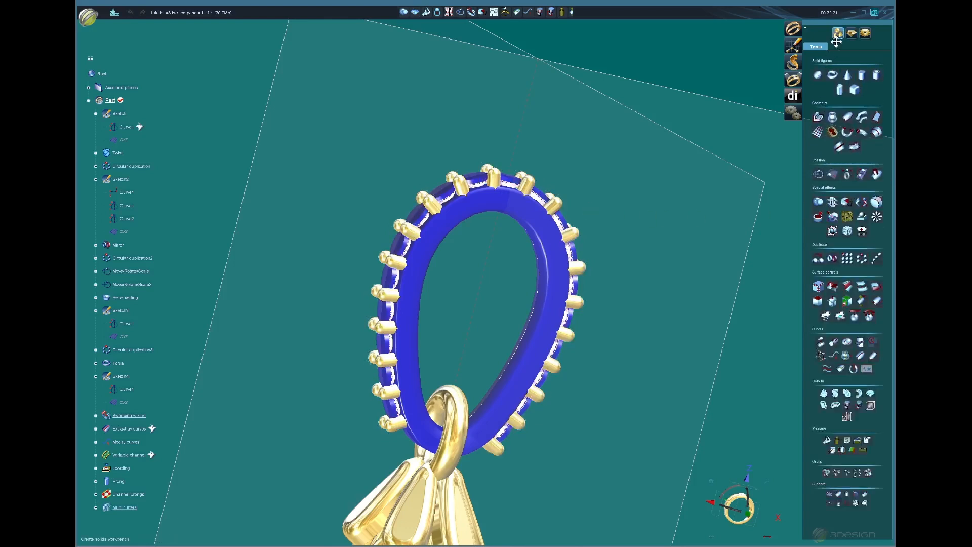
{"action": "left_click", "coordinate": [815, 202]}
{"action": "left_click", "coordinate": [822, 159]}
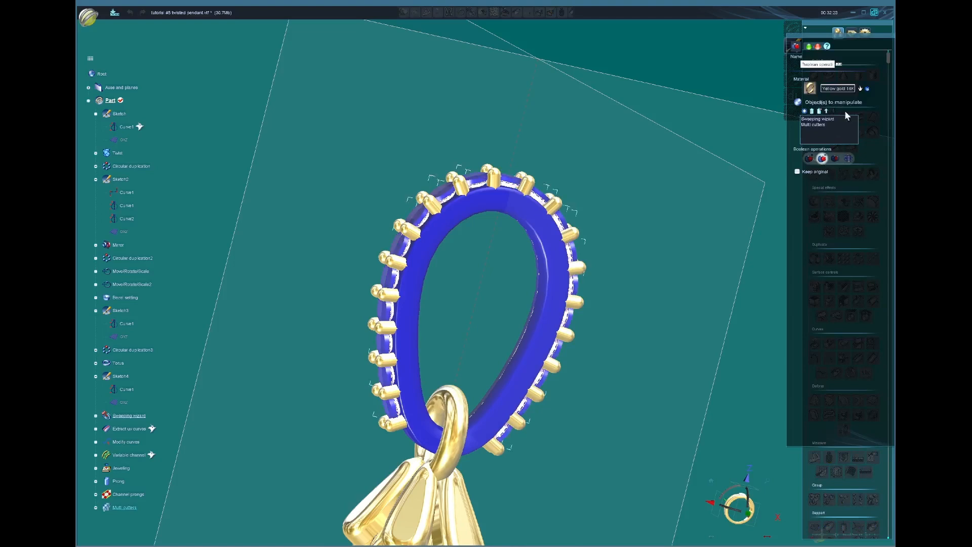
{"action": "left_click", "coordinate": [809, 46]}
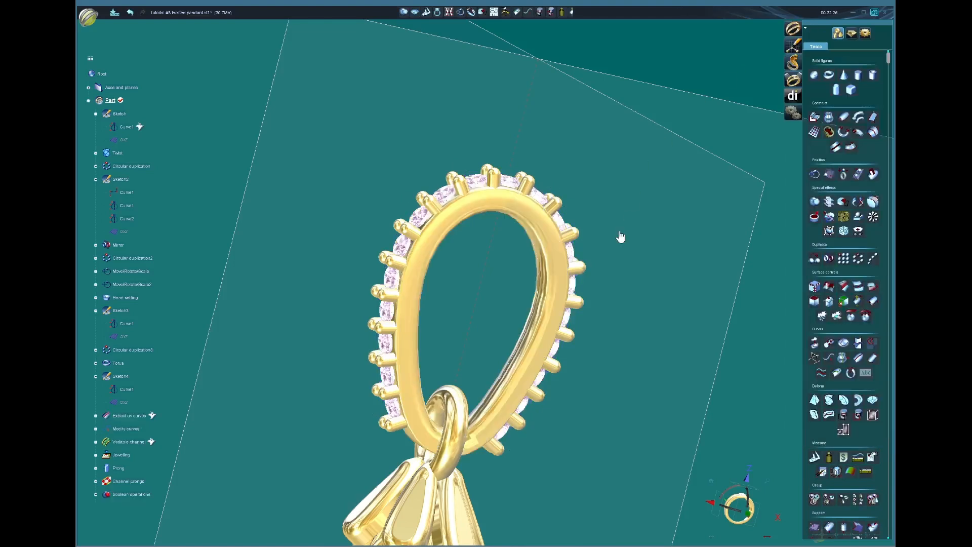
Step: Examine the stone seats and prongs around the bail, as well as the whole pendant from several angles
{"action": "middle_click_drag", "start_coordinate": [550, 238], "coordinate": [671, 357]}
{"action": "left_click", "coordinate": [456, 248]}
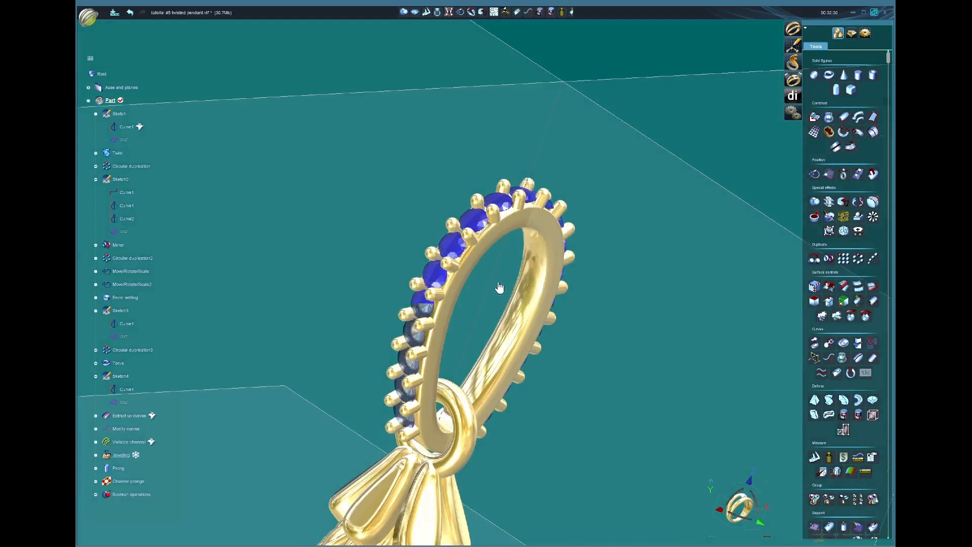
{"action": "middle_click_drag", "start_coordinate": [500, 282], "coordinate": [528, 341]}
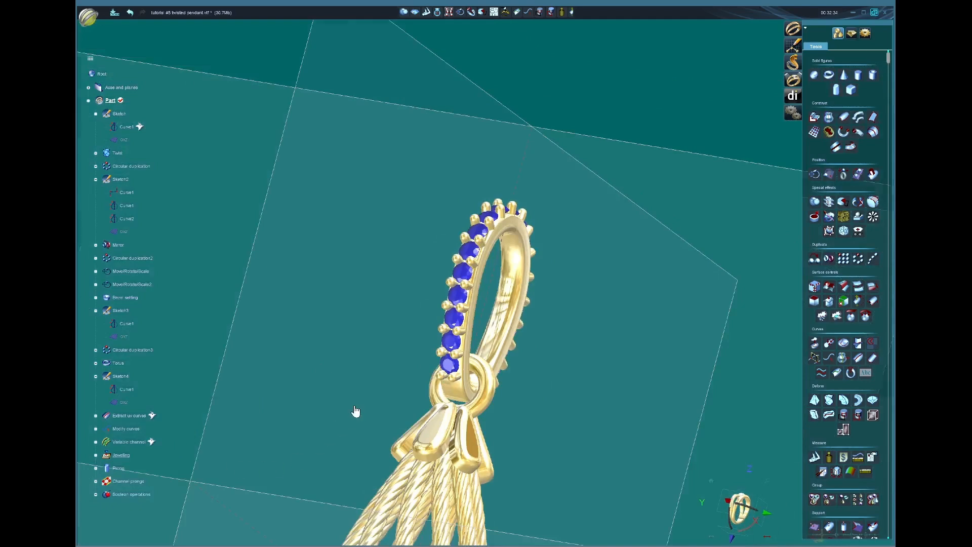
{"action": "scroll", "coordinate": [356, 410], "scroll_direction": "down", "scroll_amount": 2}
{"action": "middle_click_drag", "start_coordinate": [356, 411], "coordinate": [715, 527]}
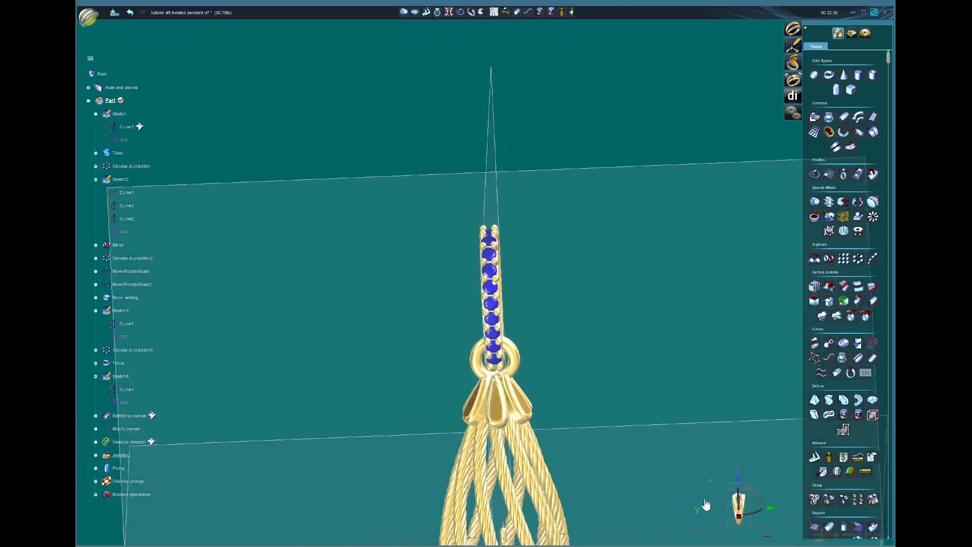
{"action": "left_click", "coordinate": [710, 482]}
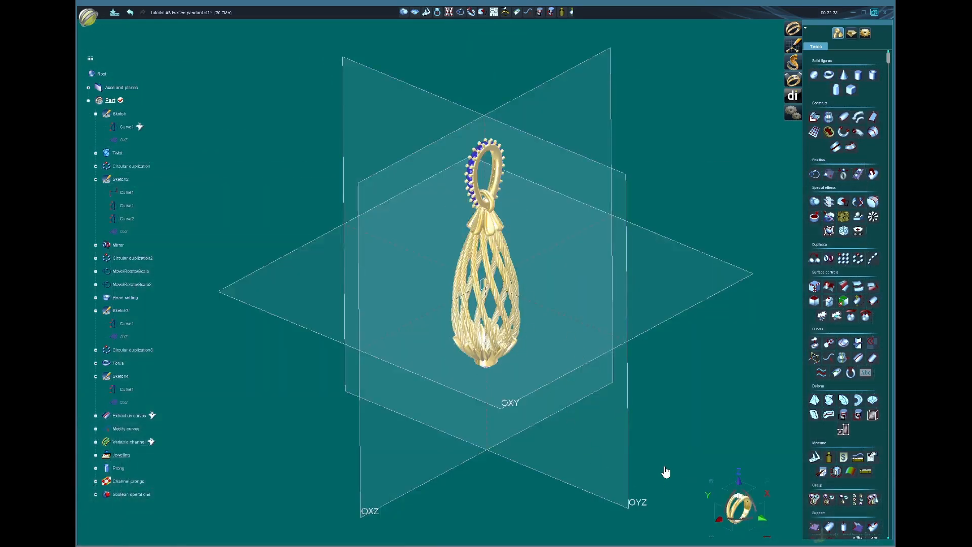
{"action": "middle_click_drag", "start_coordinate": [666, 473], "coordinate": [606, 295]}
{"action": "scroll", "coordinate": [606, 295], "scroll_direction": "up", "scroll_amount": 5}
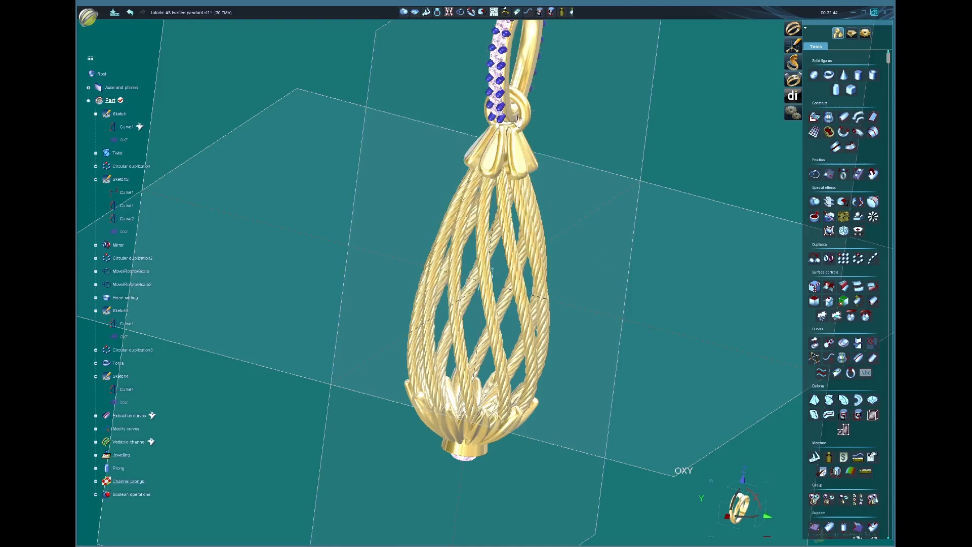
Step: Hide the leftover sketch curves, the original single prong inside the pendant, and the axes and planes
{"action": "left_click", "coordinate": [729, 513]}
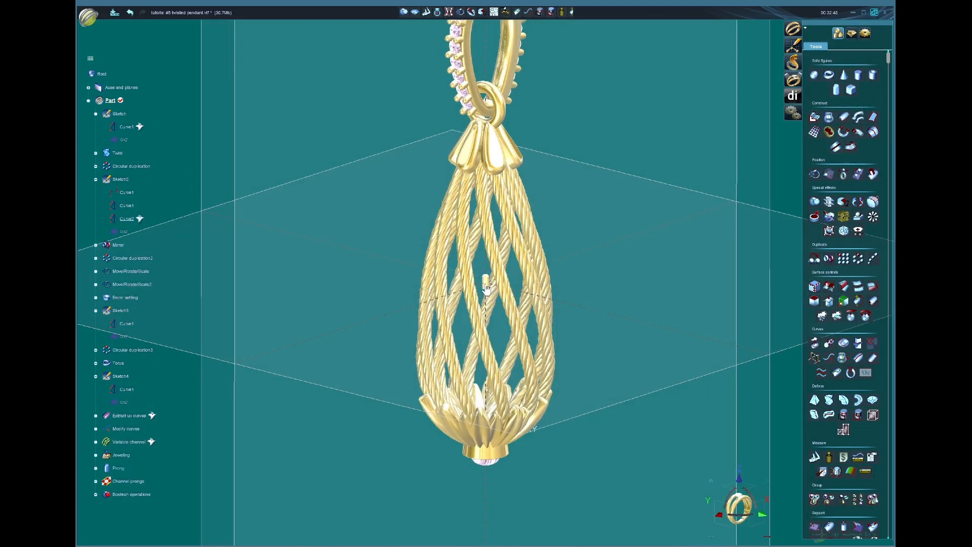
{"action": "scroll", "coordinate": [551, 324], "scroll_direction": "down", "scroll_amount": 3}
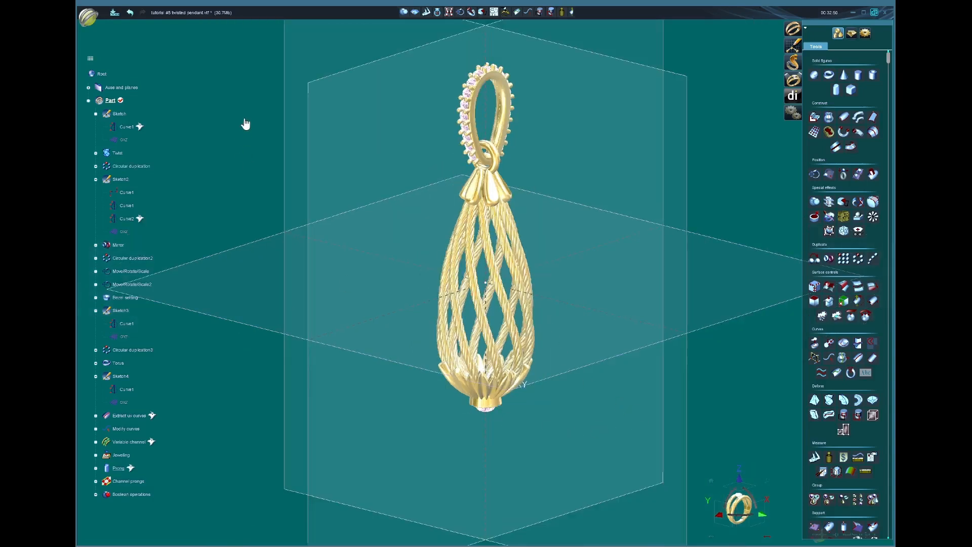
{"action": "right_click", "coordinate": [123, 87]}
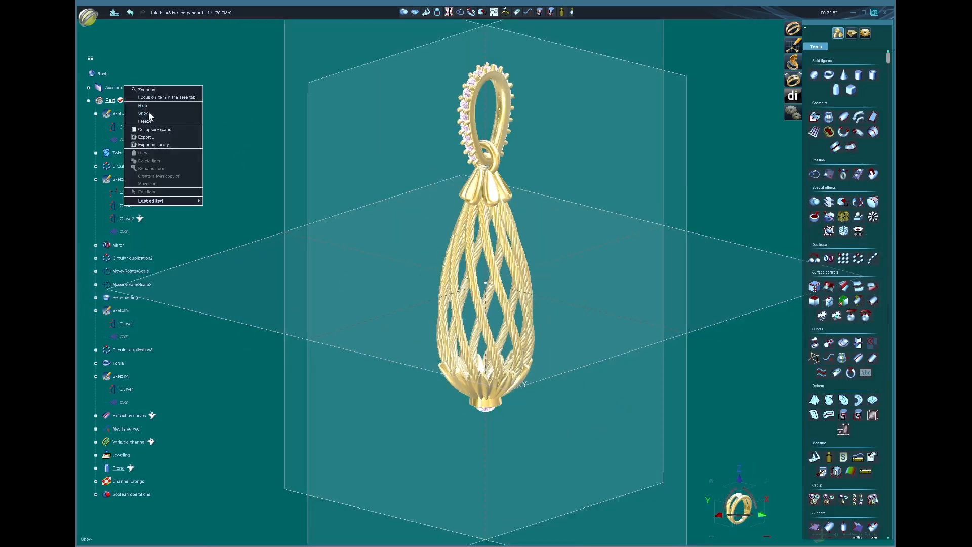
{"action": "left_click", "coordinate": [144, 107]}
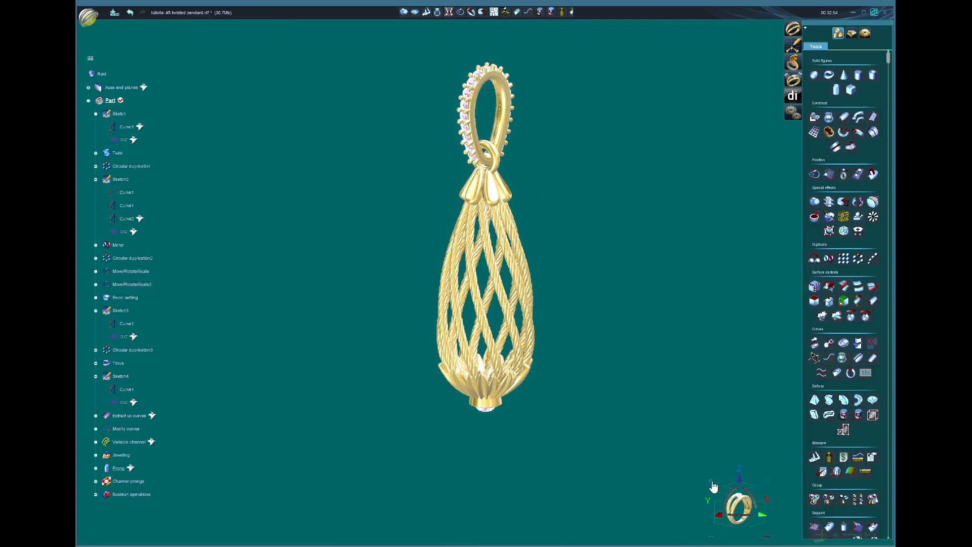
{"action": "scroll", "coordinate": [710, 482], "scroll_direction": "down", "scroll_amount": 2}
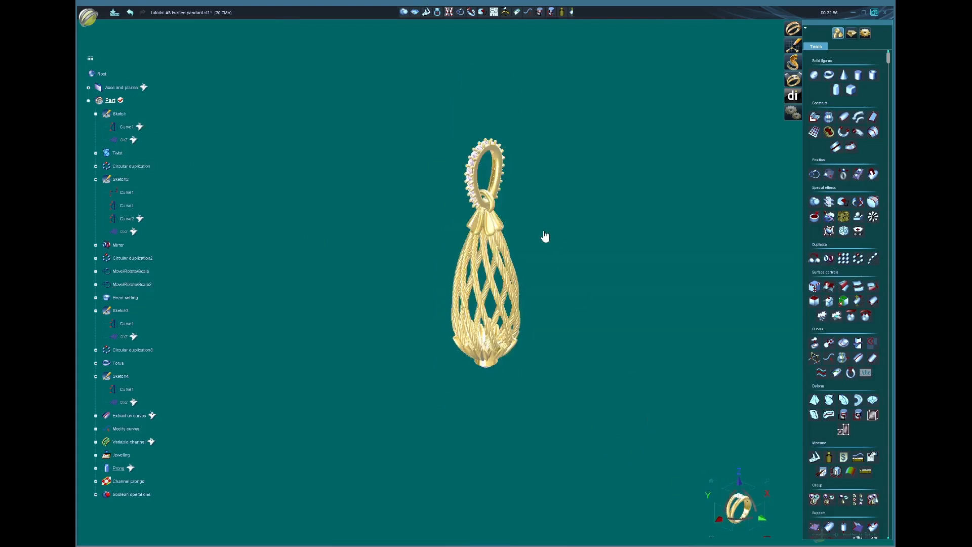
{"action": "middle_click_drag", "start_coordinate": [544, 231], "coordinate": [505, 265]}
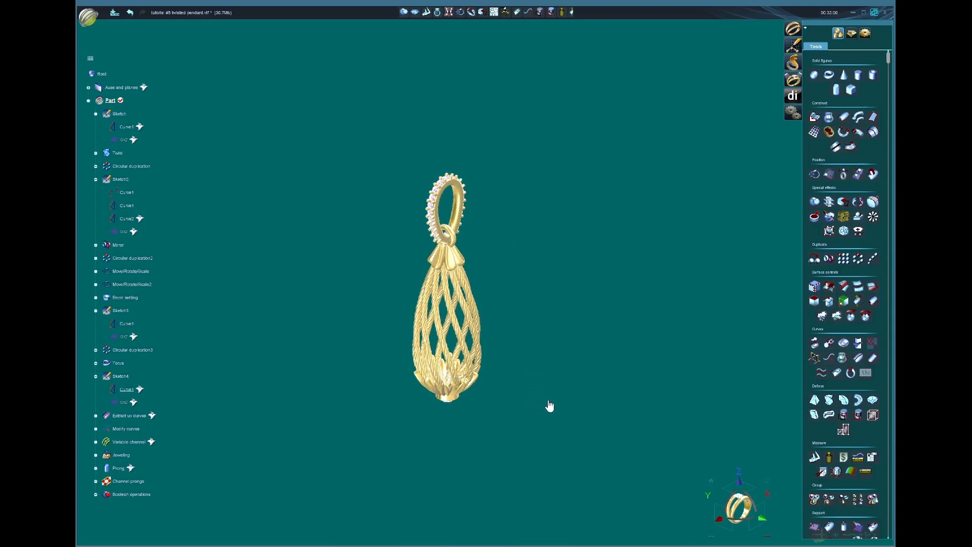
Step: Move the bail together with its channel prongs and stones upward by 0.57 mm along Z, without keeping the originals
{"action": "scroll", "coordinate": [560, 395], "scroll_direction": "up", "scroll_amount": 3}
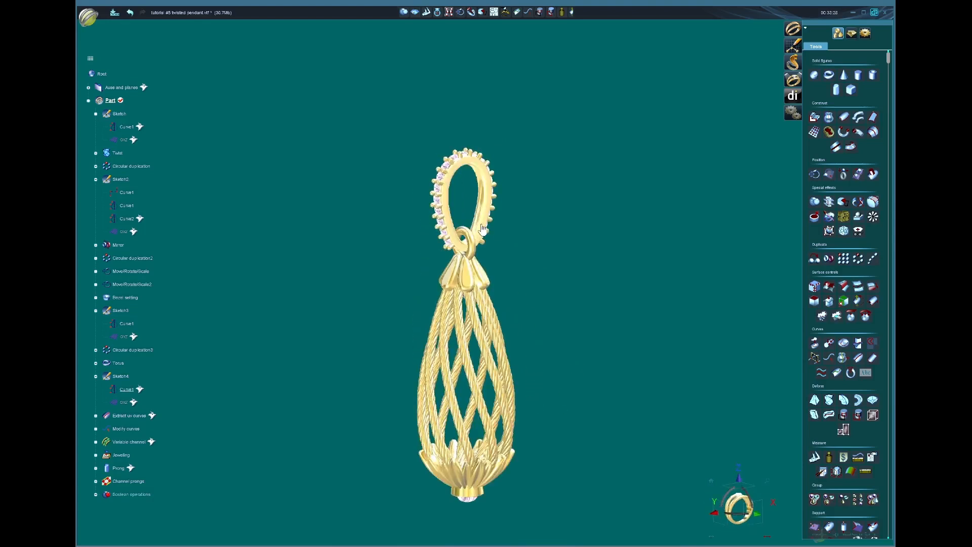
{"action": "scroll", "coordinate": [501, 254], "scroll_direction": "up", "scroll_amount": 2}
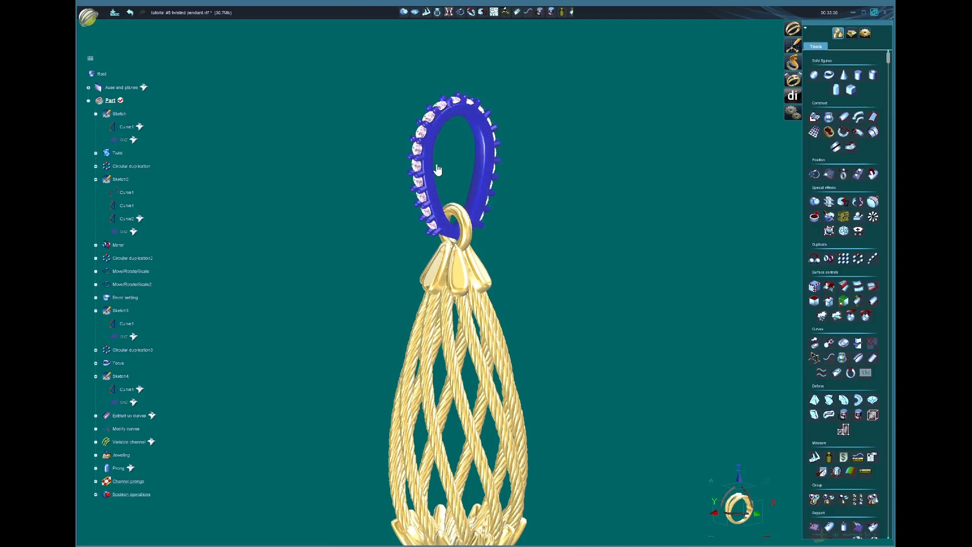
{"action": "scroll", "coordinate": [438, 170], "scroll_direction": "up", "scroll_amount": 2}
{"action": "left_click", "coordinate": [390, 145]}
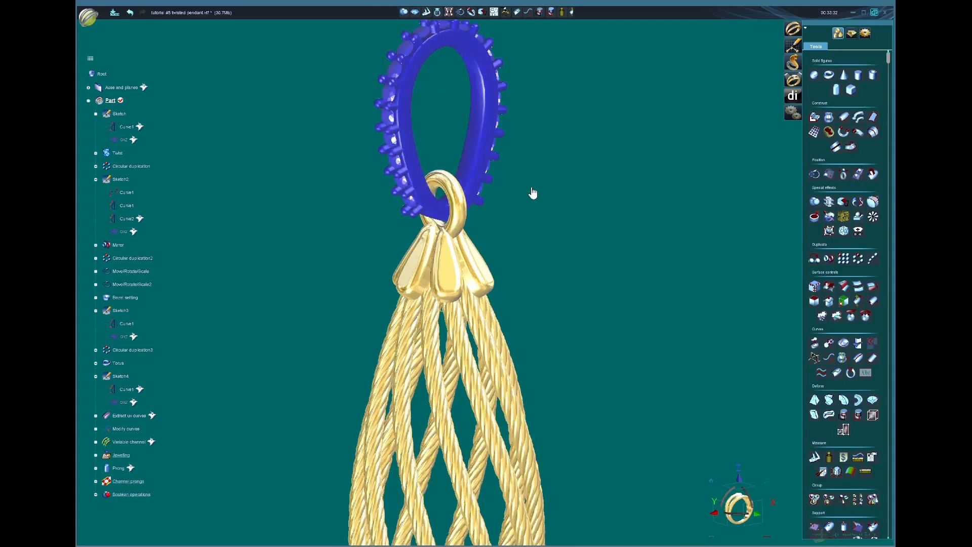
{"action": "left_click", "coordinate": [814, 175]}
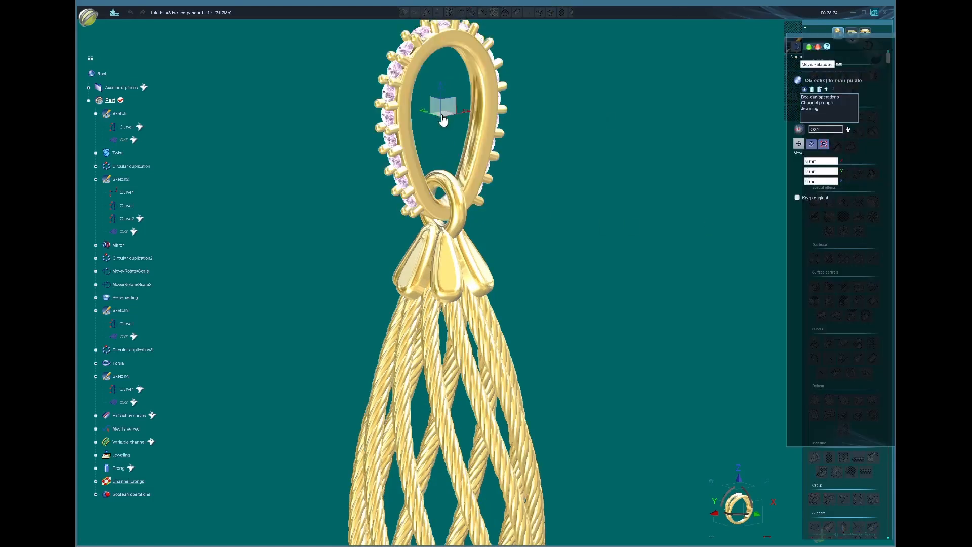
{"action": "left_click_drag", "start_coordinate": [444, 104], "coordinate": [442, 77]}
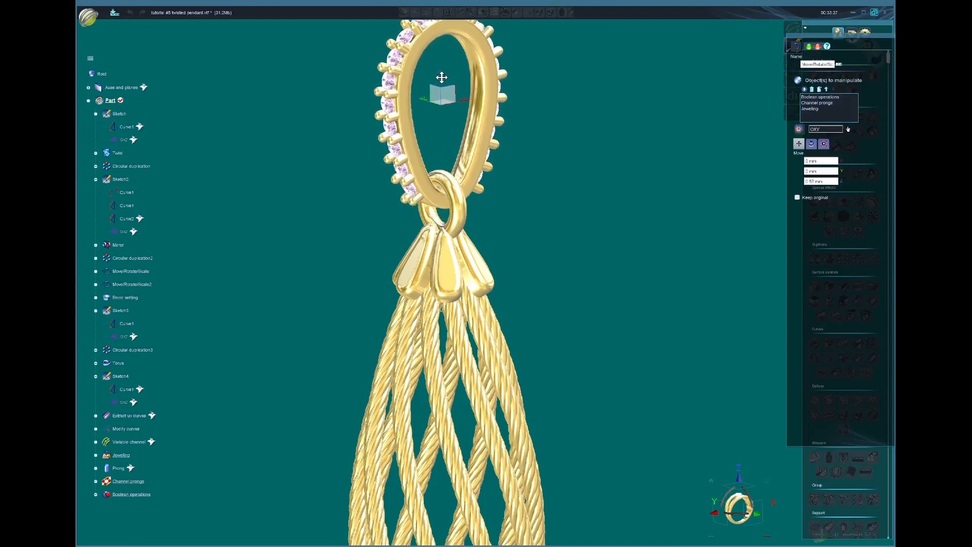
{"action": "left_click", "coordinate": [809, 46]}
Step: Hide the remaining construction curves and examine the finished pendant from several sides
{"action": "scroll", "coordinate": [537, 344], "scroll_direction": "down", "scroll_amount": 3}
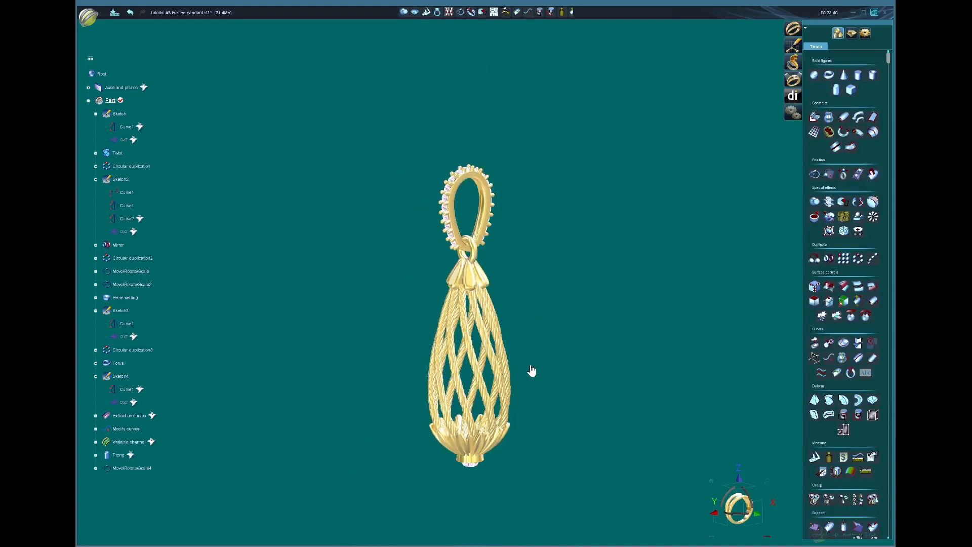
{"action": "mouse_move", "coordinate": [536, 376]}
{"action": "middle_mouse_down"}
{"action": "mouse_move", "coordinate": [515, 314]}
{"action": "mouse_move", "coordinate": [511, 344]}
{"action": "middle_mouse_up"}
{"action": "middle_click", "coordinate": [467, 293]}
{"action": "scroll", "coordinate": [506, 308], "scroll_direction": "down", "scroll_amount": 2}
{"action": "left_click", "coordinate": [712, 480]}
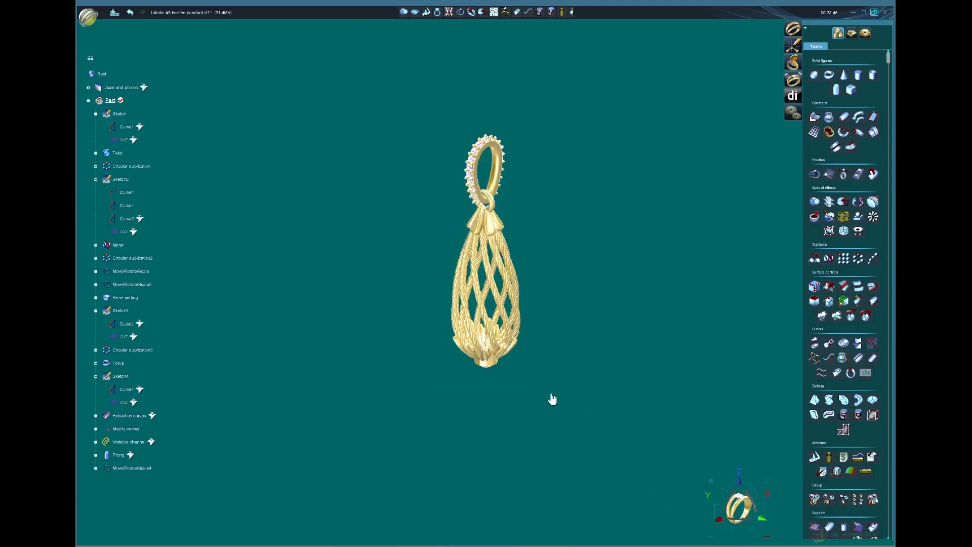
{"action": "middle_click", "coordinate": [485, 346]}
{"action": "middle_click_drag", "start_coordinate": [533, 421], "coordinate": [364, 359]}
{"action": "middle_click_drag", "start_coordinate": [525, 191], "coordinate": [410, 196]}
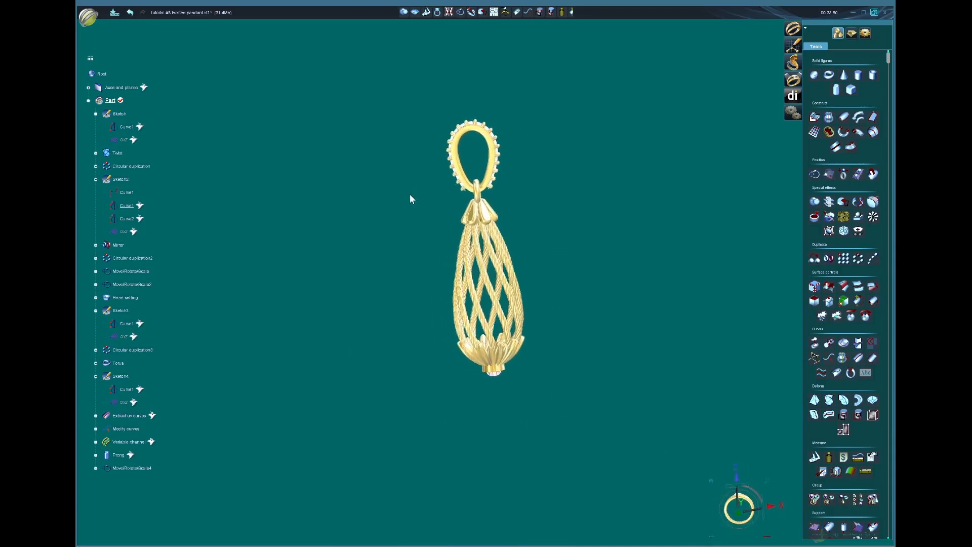
{"action": "middle_click_drag", "start_coordinate": [599, 311], "coordinate": [431, 324]}
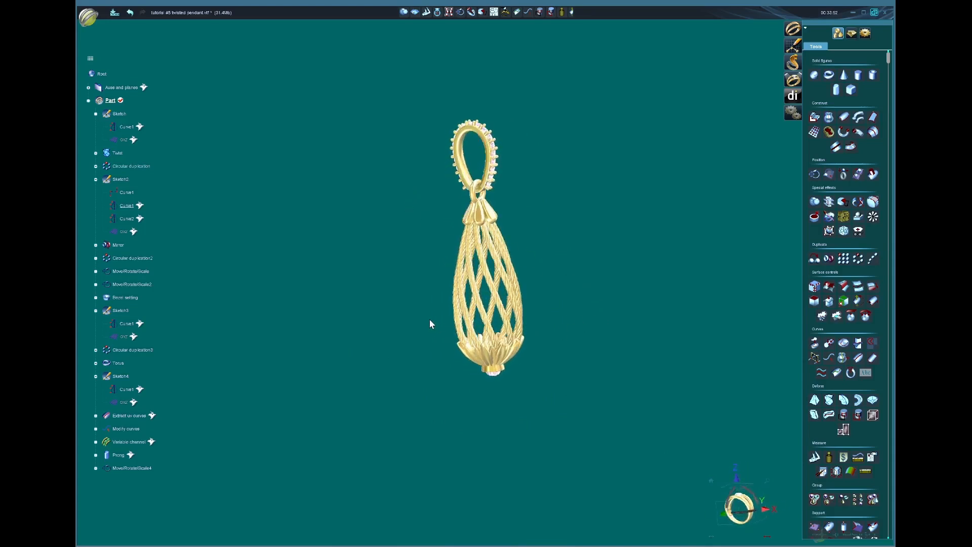
{"action": "middle_click_drag", "start_coordinate": [609, 284], "coordinate": [347, 293]}
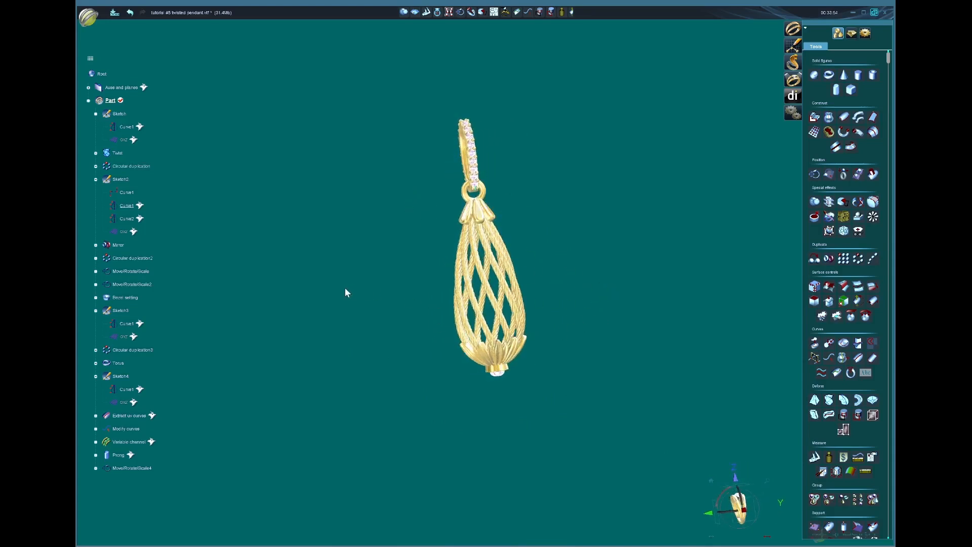
{"action": "scroll", "coordinate": [474, 157], "scroll_direction": "up", "scroll_amount": 5}
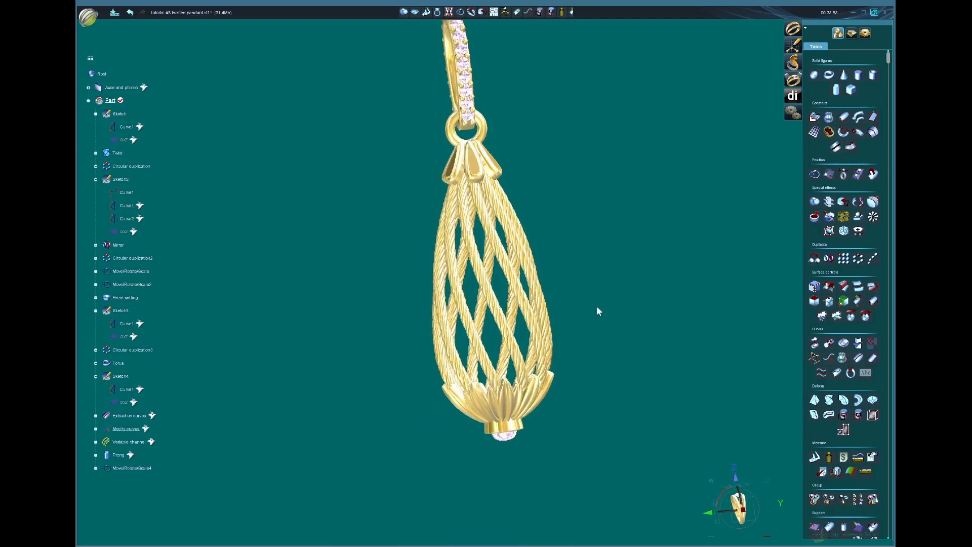
Step: Review the whole pendant from front, tilted and isometric views, checking the stone bail, ring, twisted strands and petal base
{"action": "scroll", "coordinate": [606, 365], "scroll_direction": "down", "scroll_amount": 5}
{"action": "middle_click_drag", "start_coordinate": [547, 382], "coordinate": [545, 341]}
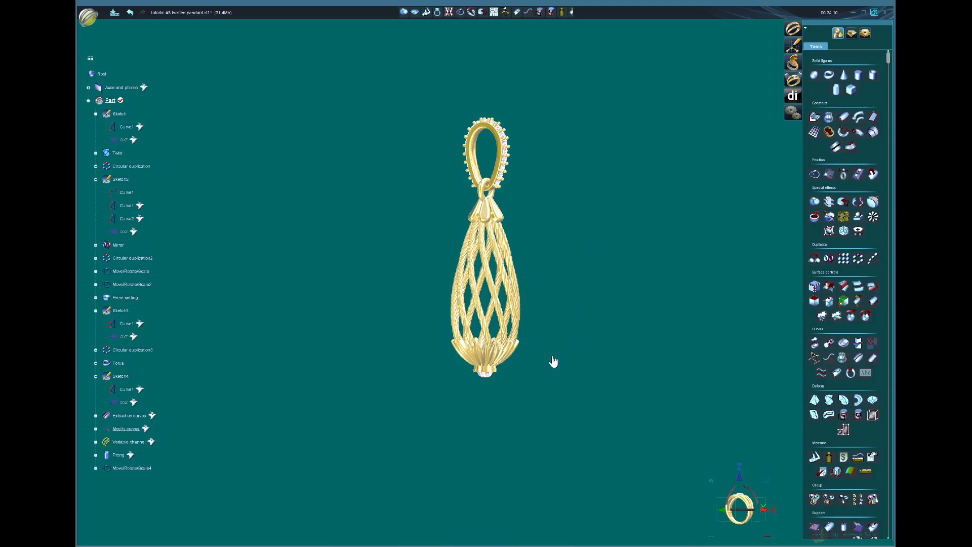
{"action": "middle_click_drag", "start_coordinate": [554, 361], "coordinate": [584, 313]}
{"action": "middle_click_drag", "start_coordinate": [524, 408], "coordinate": [531, 488]}
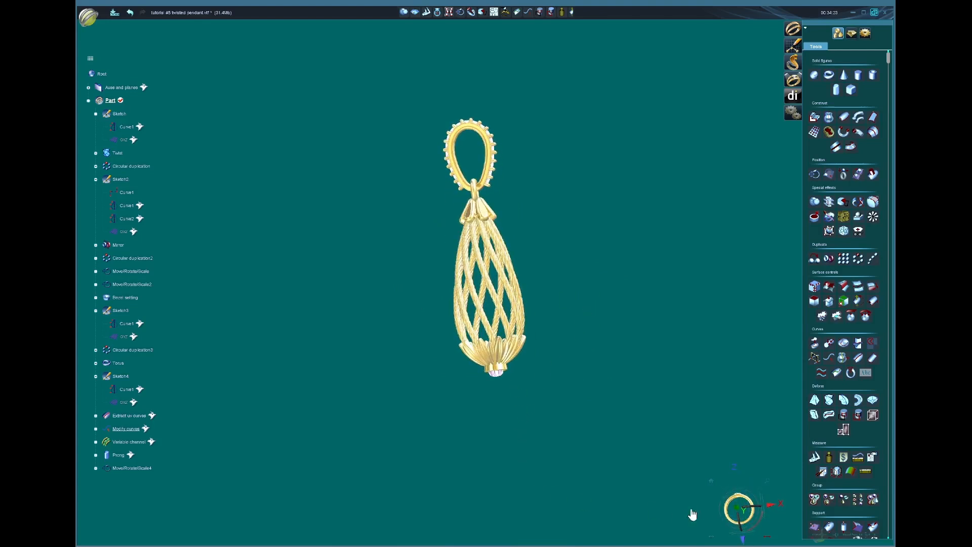
{"action": "left_click", "coordinate": [710, 480]}
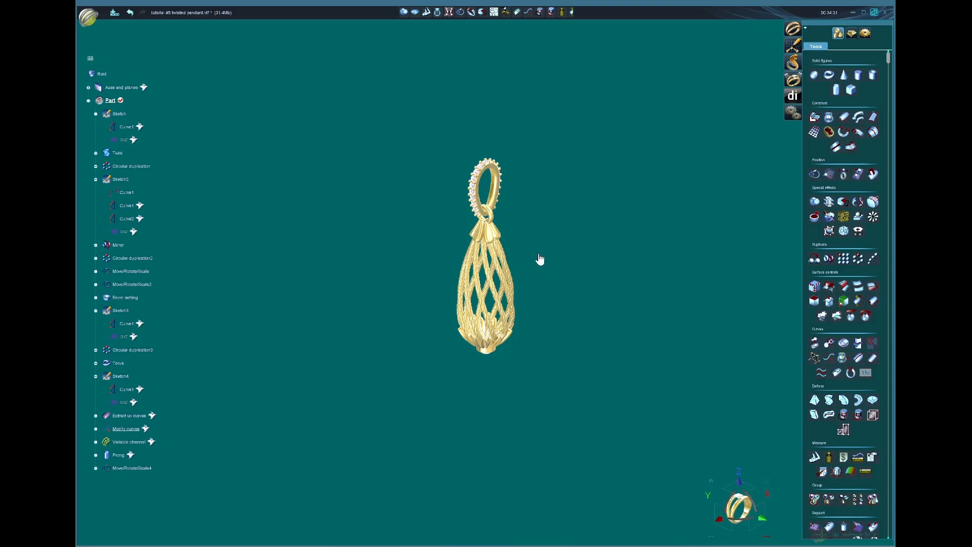
{"action": "middle_click_drag", "start_coordinate": [530, 301], "coordinate": [512, 325]}
{"action": "scroll", "coordinate": [511, 324], "scroll_direction": "up", "scroll_amount": 2}
{"action": "scroll", "coordinate": [511, 325], "scroll_direction": "up", "scroll_amount": 2}
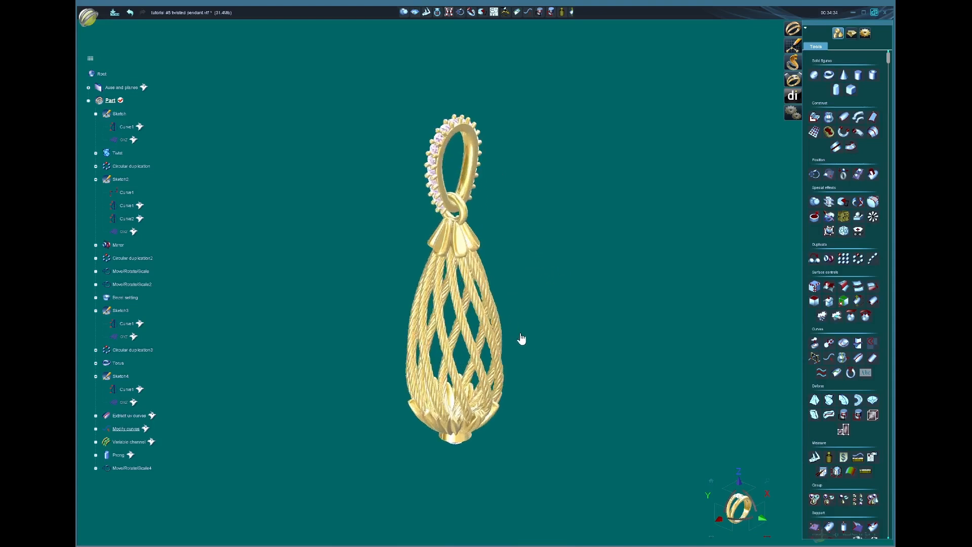
{"action": "scroll", "coordinate": [528, 346], "scroll_direction": "down", "scroll_amount": 2}
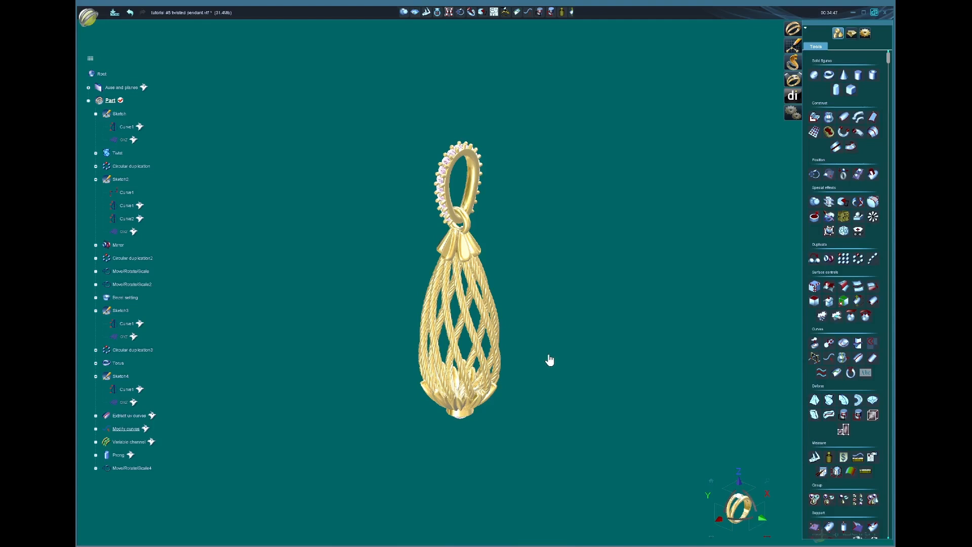
{"action": "scroll", "coordinate": [547, 360], "scroll_direction": "up", "scroll_amount": 3}
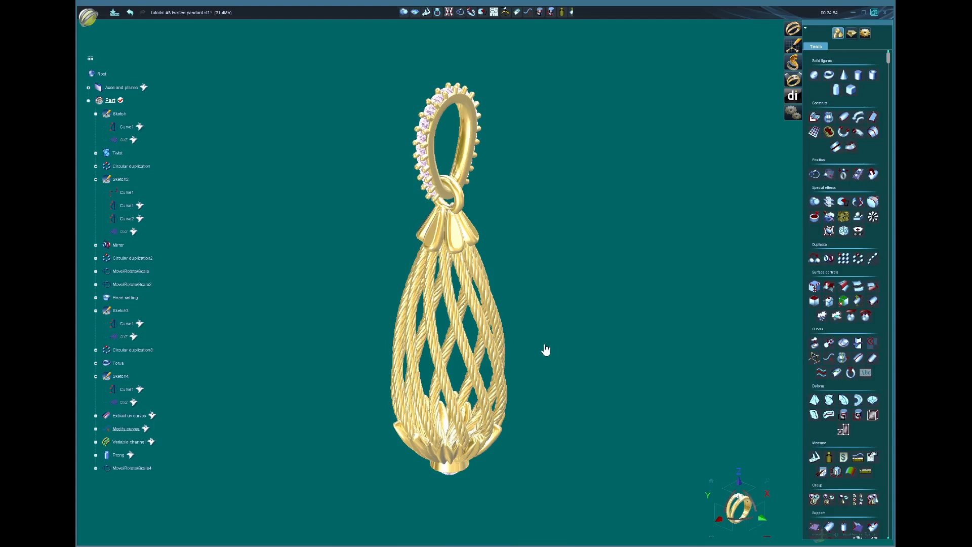
{"action": "scroll", "coordinate": [546, 349], "scroll_direction": "down", "scroll_amount": 2}
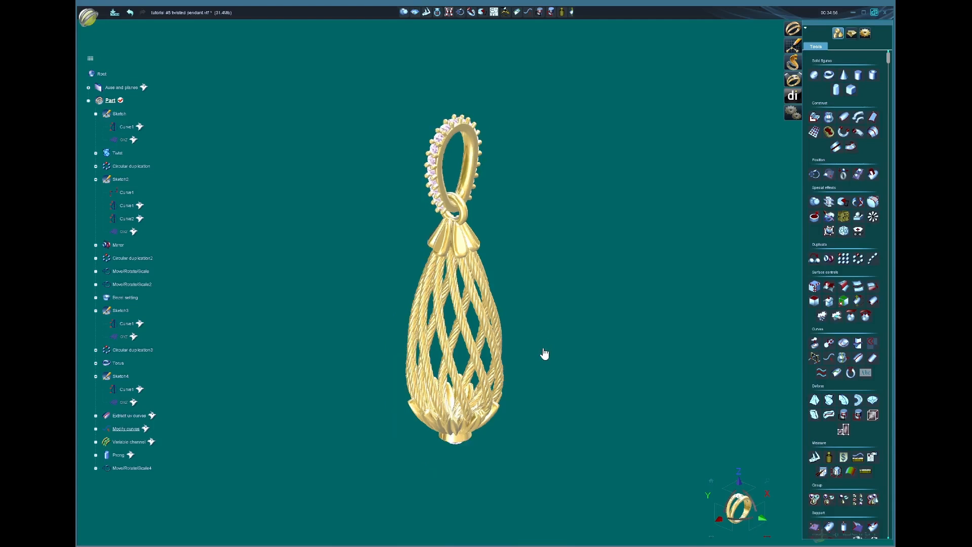